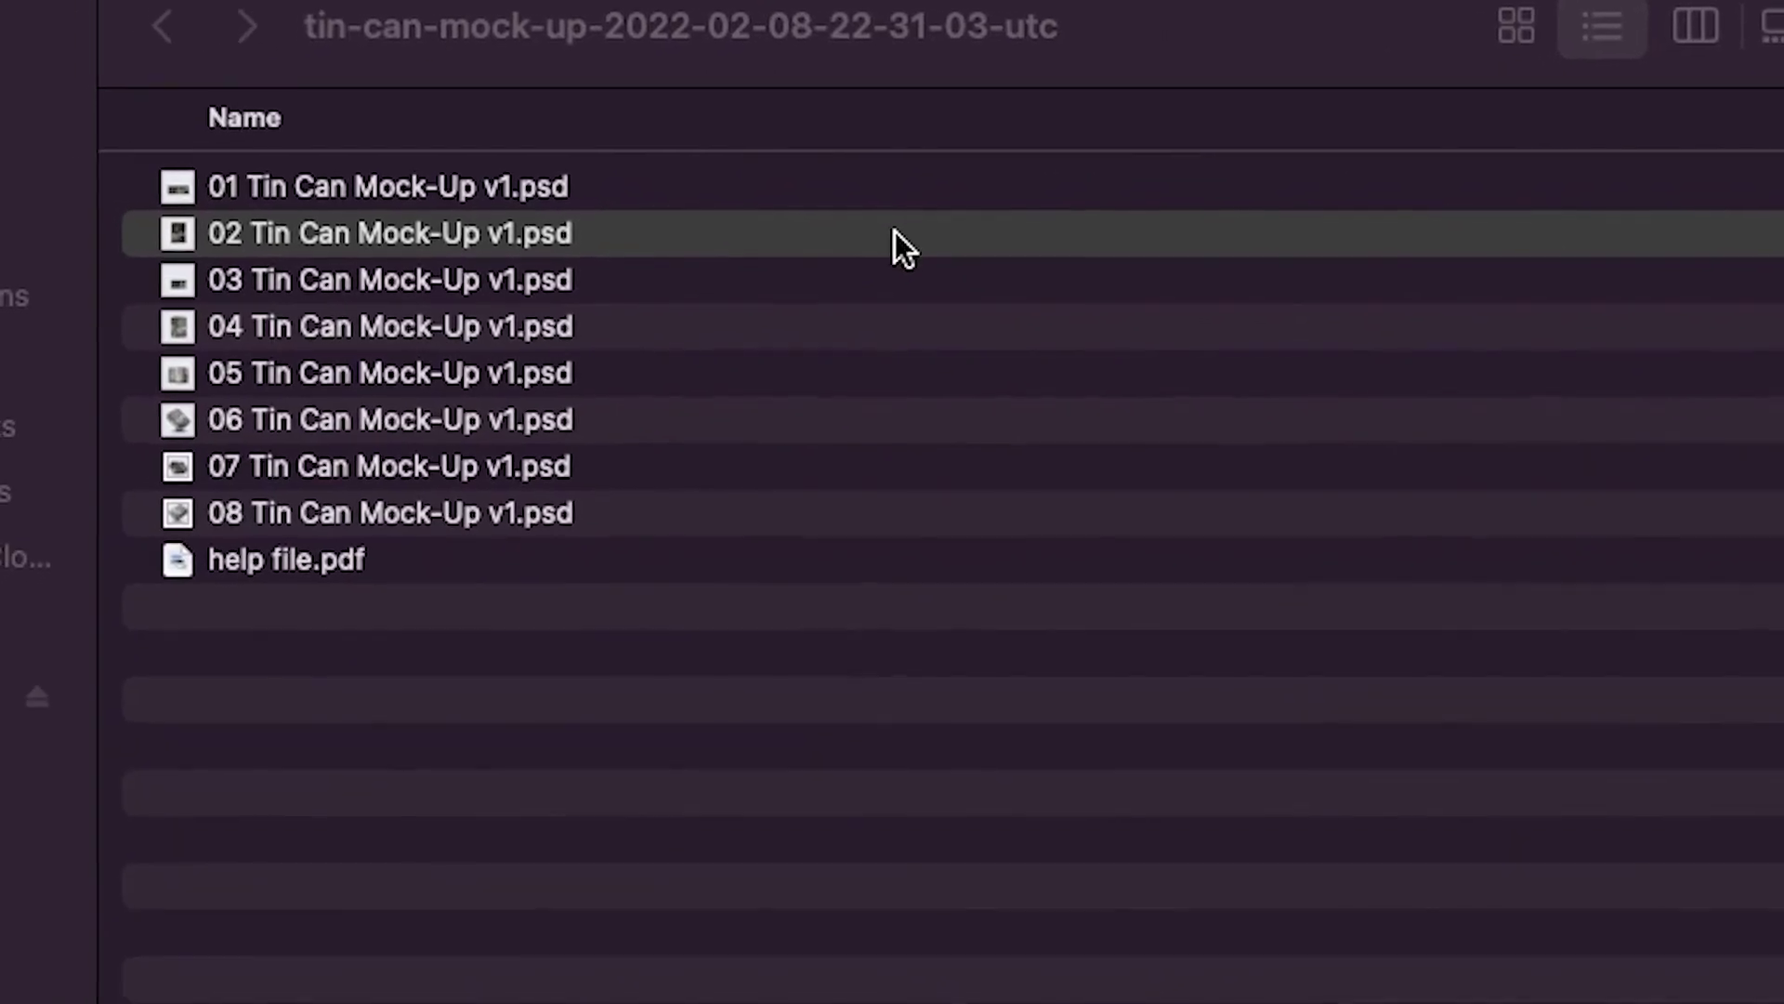
Open 02 Tin Can Mock-Up v1.psd in Affinity Photo 2 from Finder's Open With menu.
{"action": "right_click", "coordinate": [47, 164]}
{"action": "mouse_move", "coordinate": [1298, 296]}
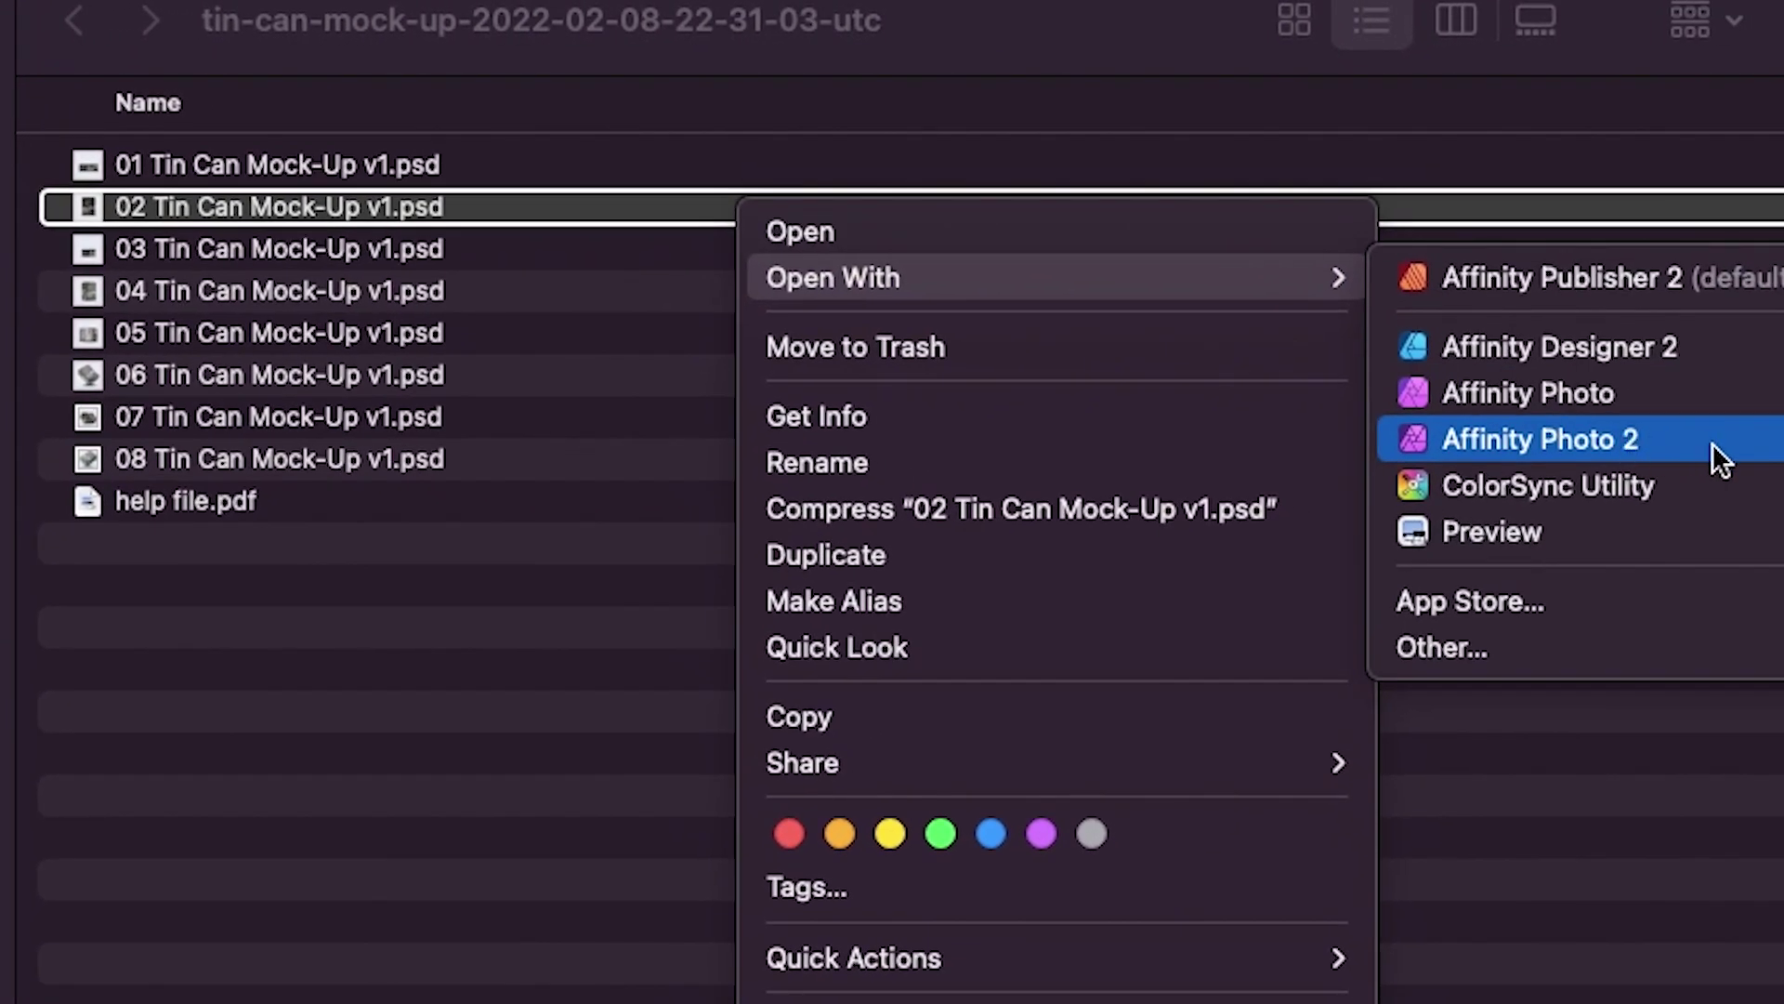
{"action": "left_click", "coordinate": [1712, 442]}
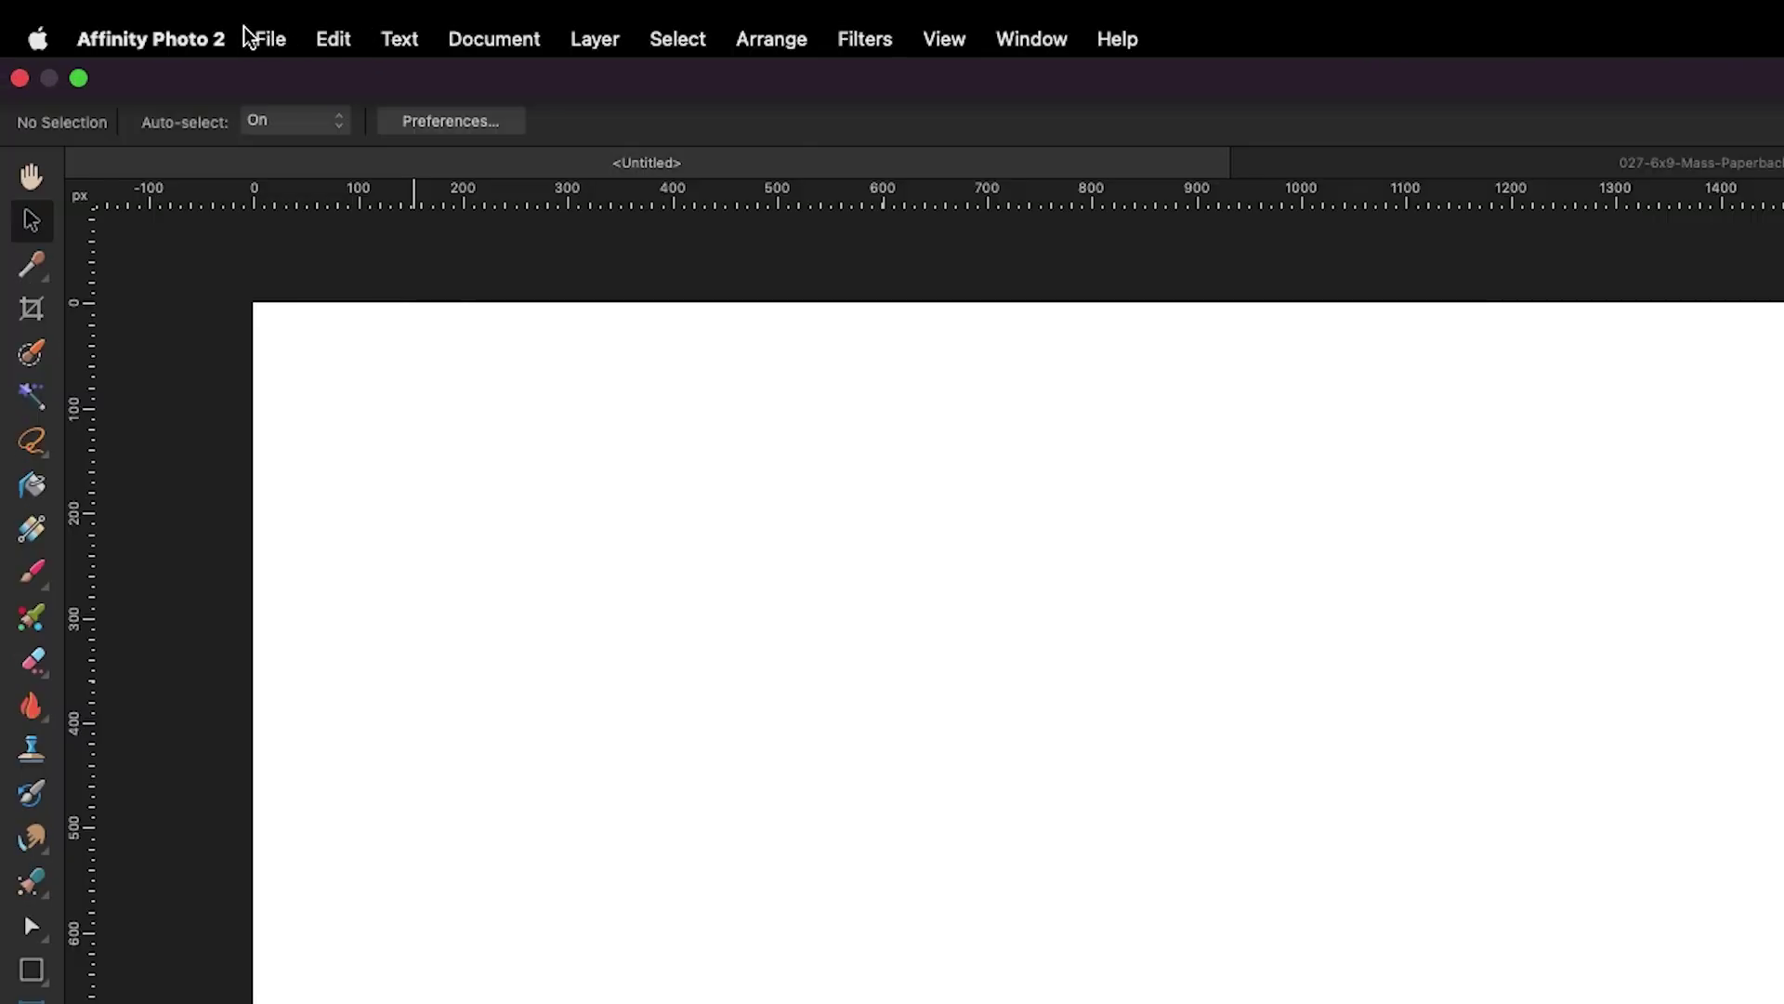
{"action": "left_click", "coordinate": [136, 13]}
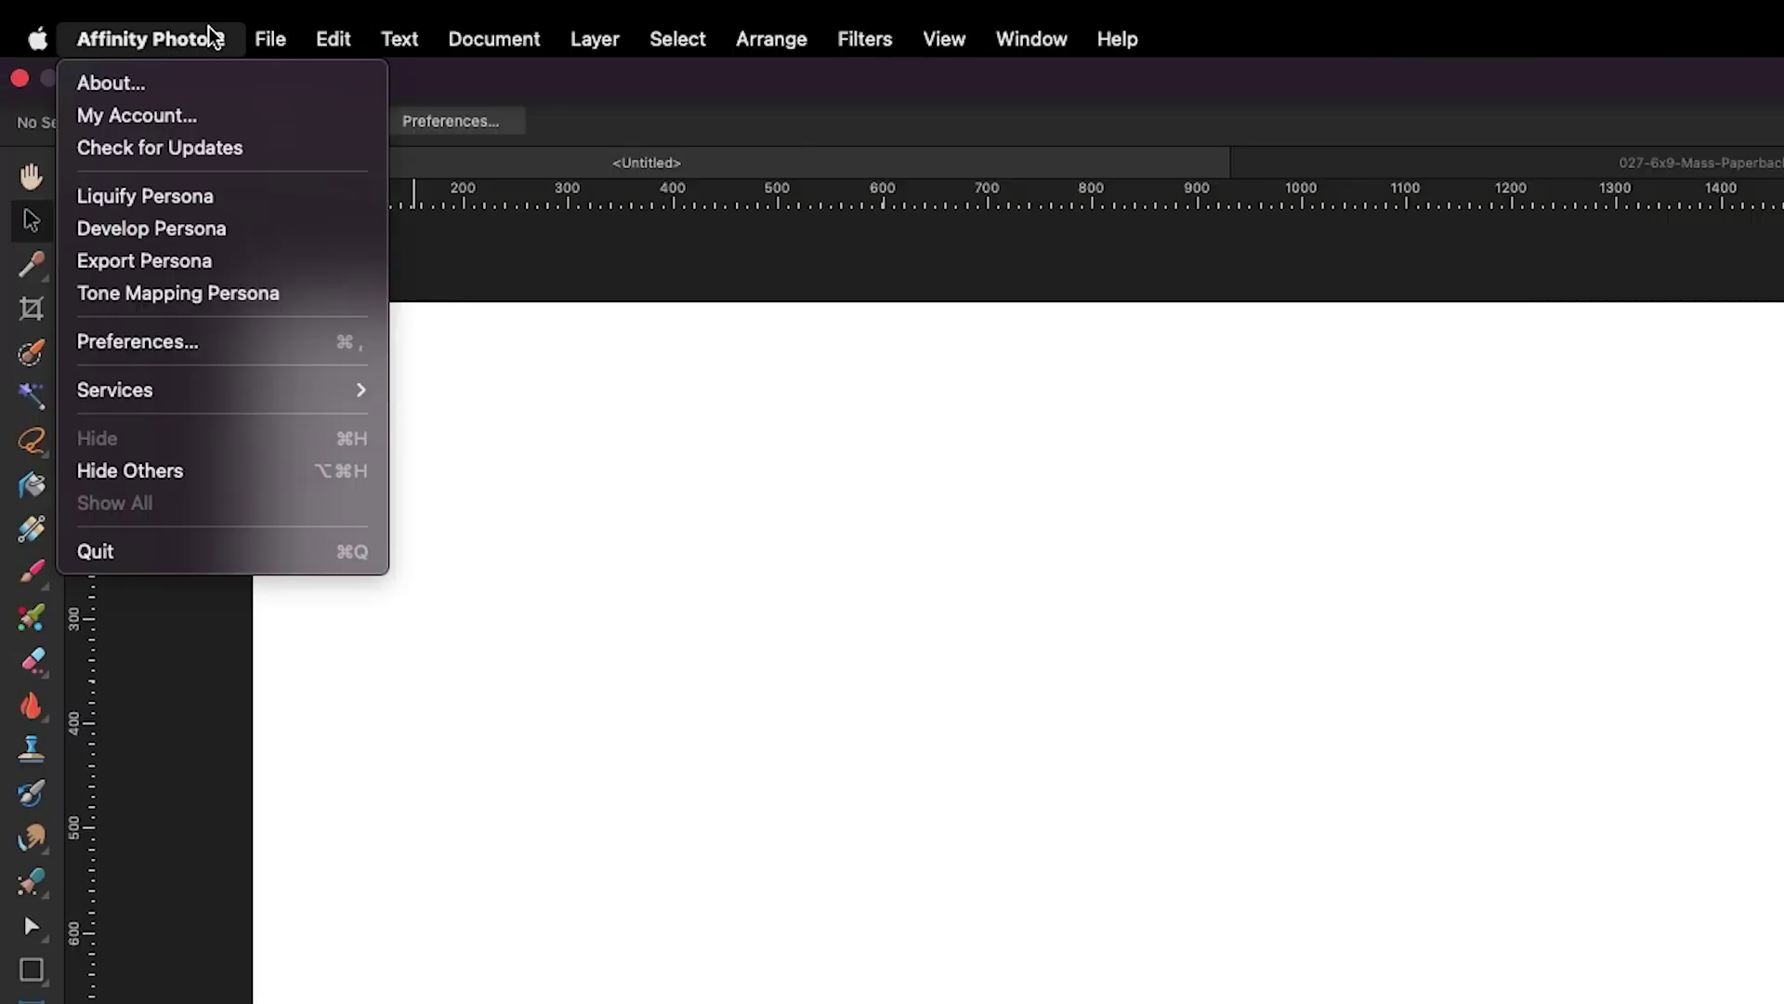
{"action": "left_click", "coordinate": [147, 350]}
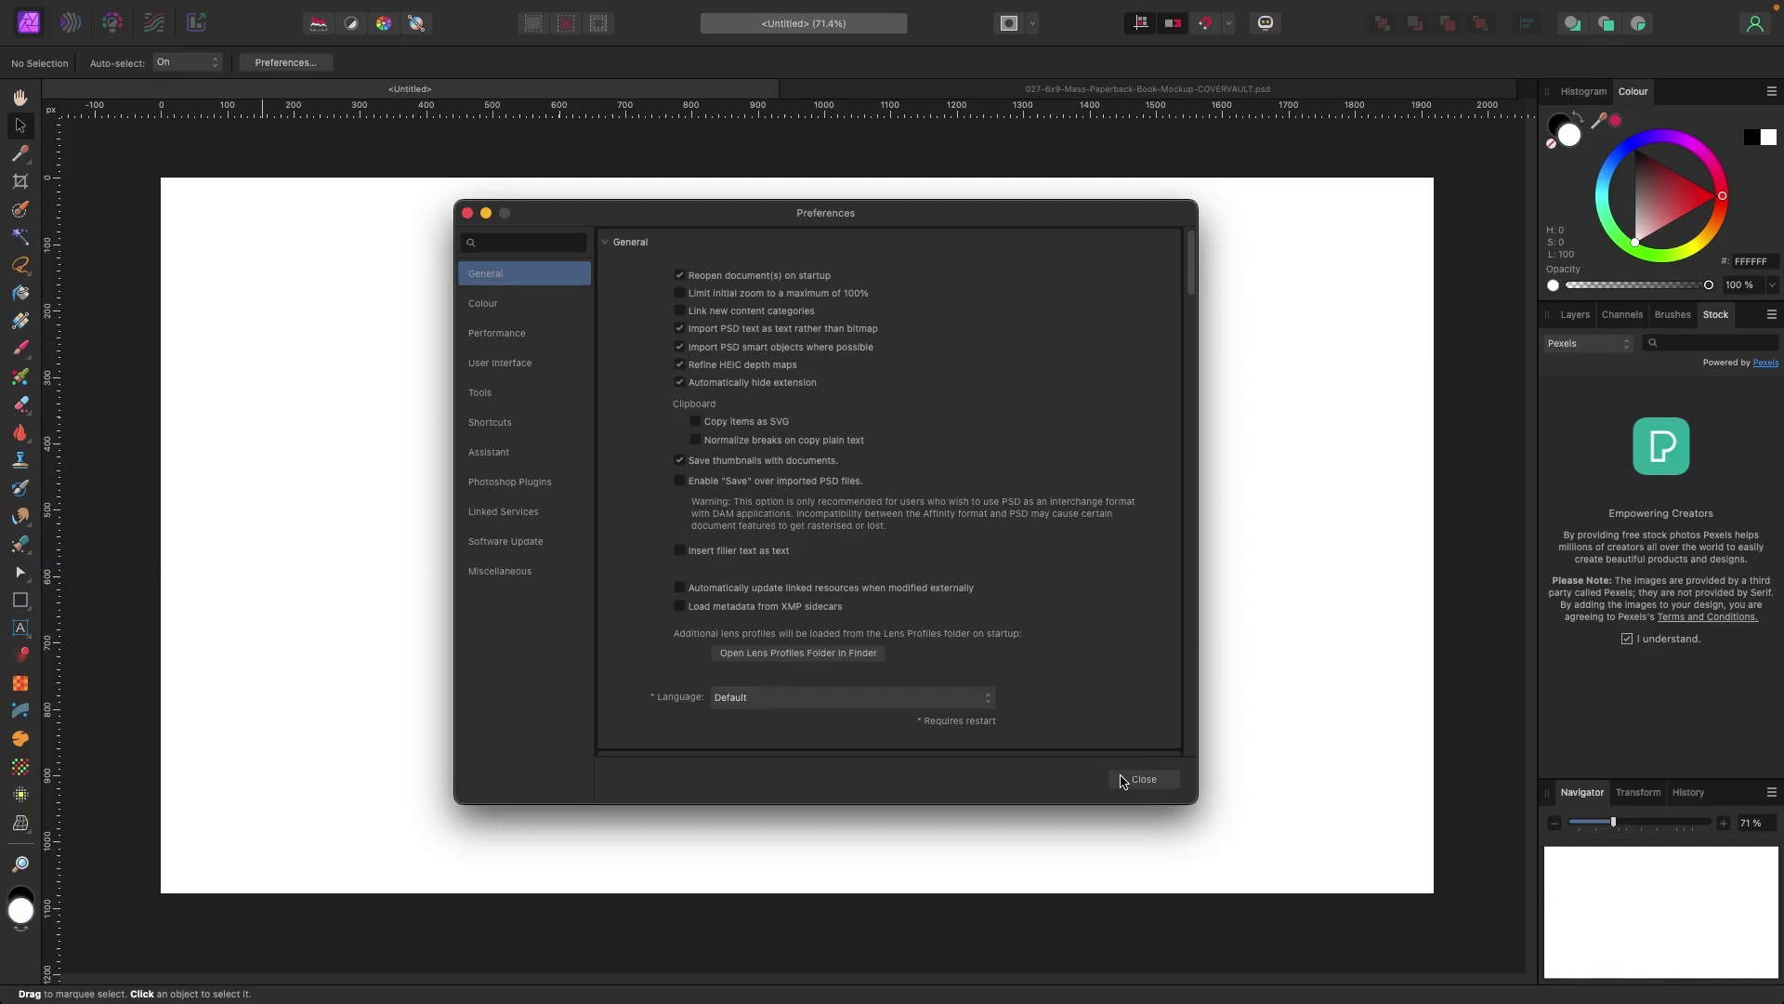
Close Preferences and reset the studio to the default panel layout.
{"action": "left_click", "coordinate": [1136, 782]}
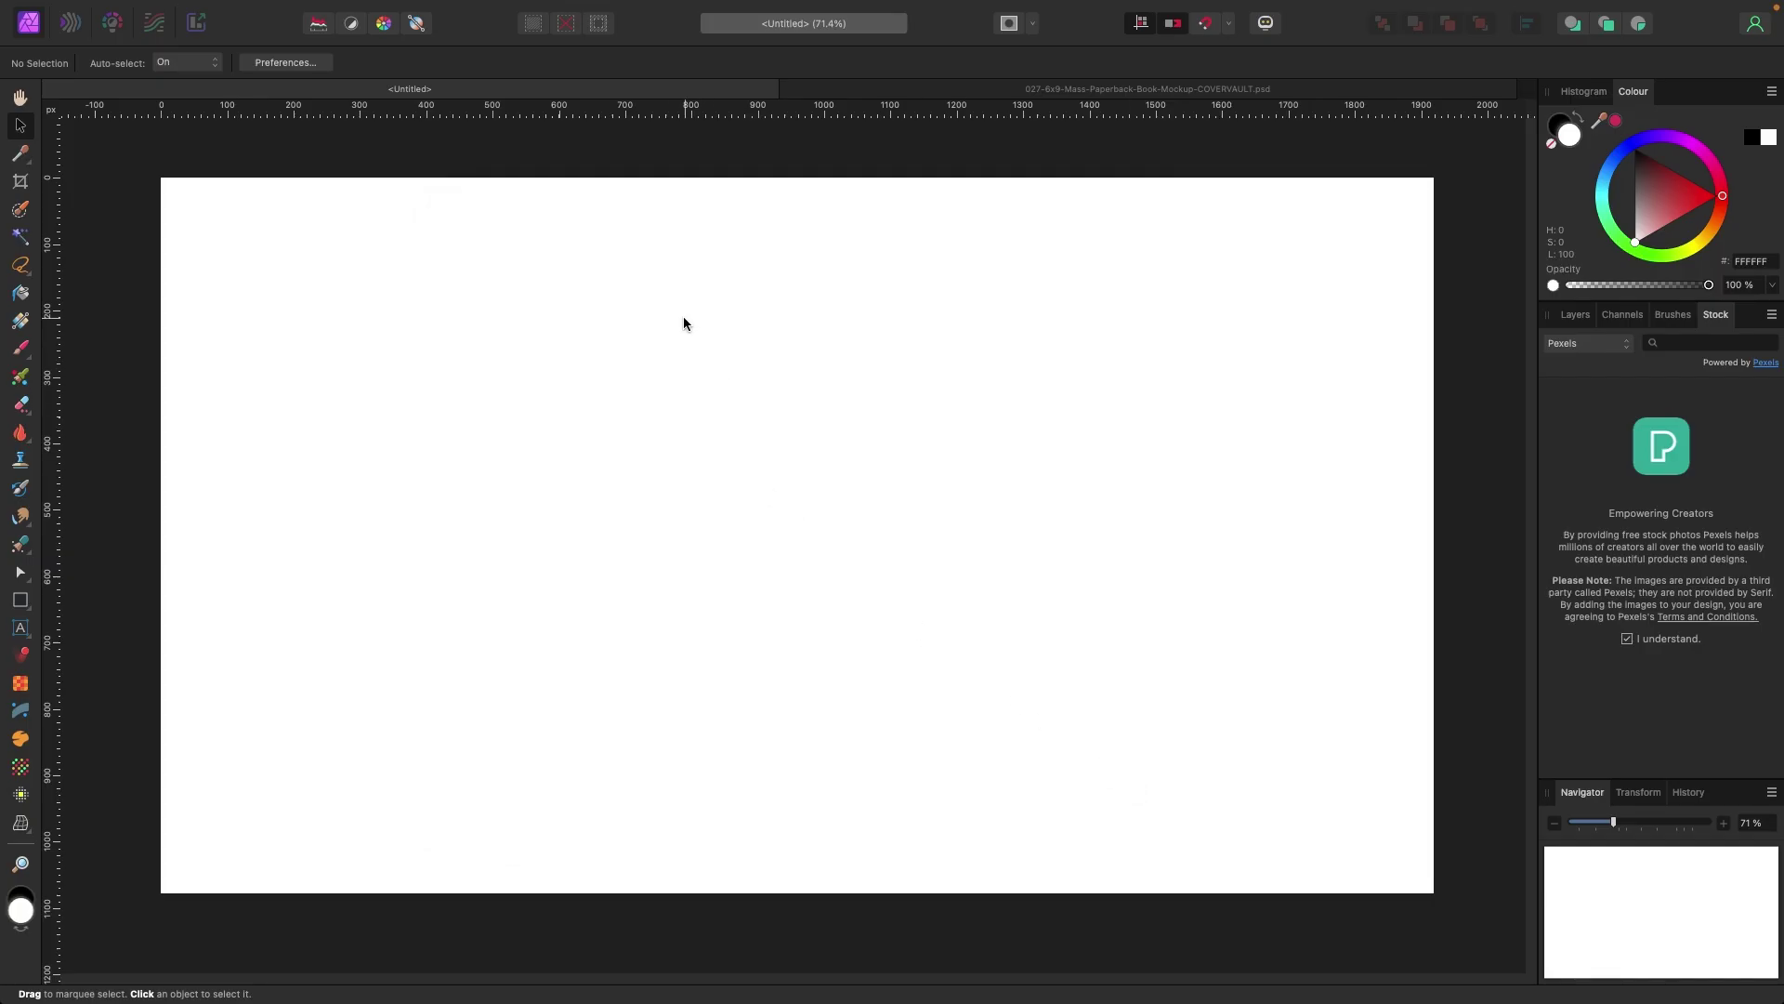
{"action": "left_click", "coordinate": [653, 10]}
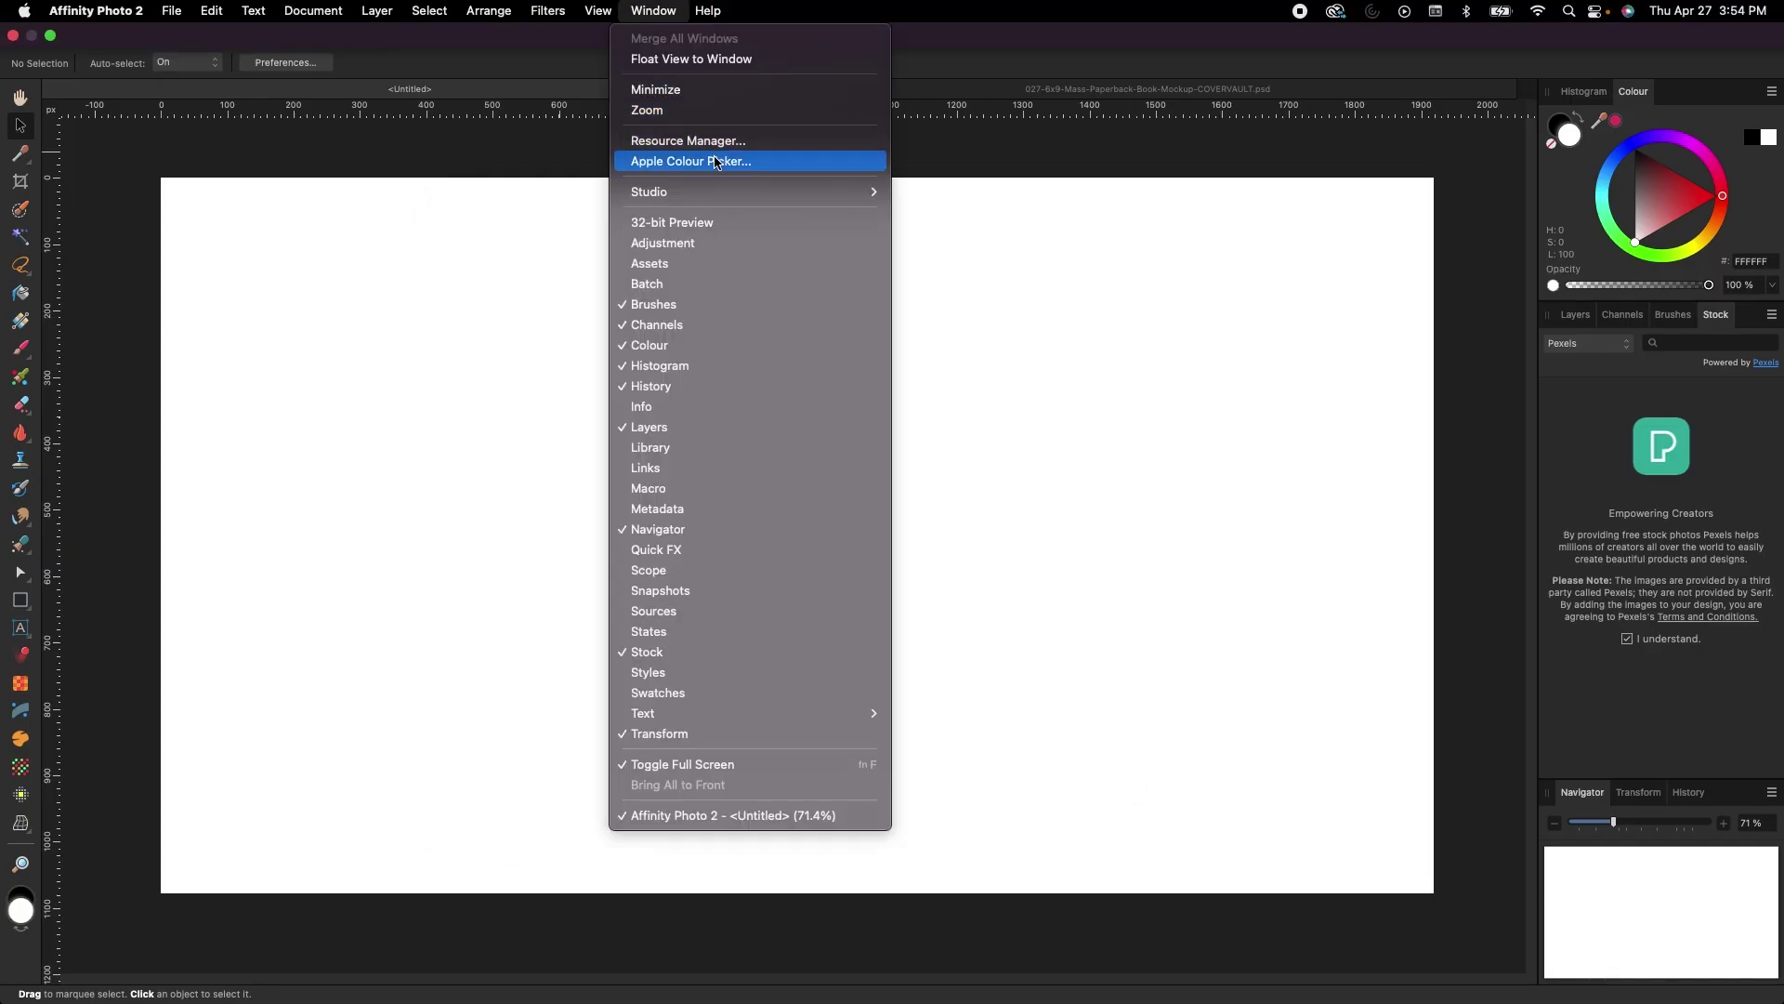
{"action": "mouse_move", "coordinate": [719, 195]}
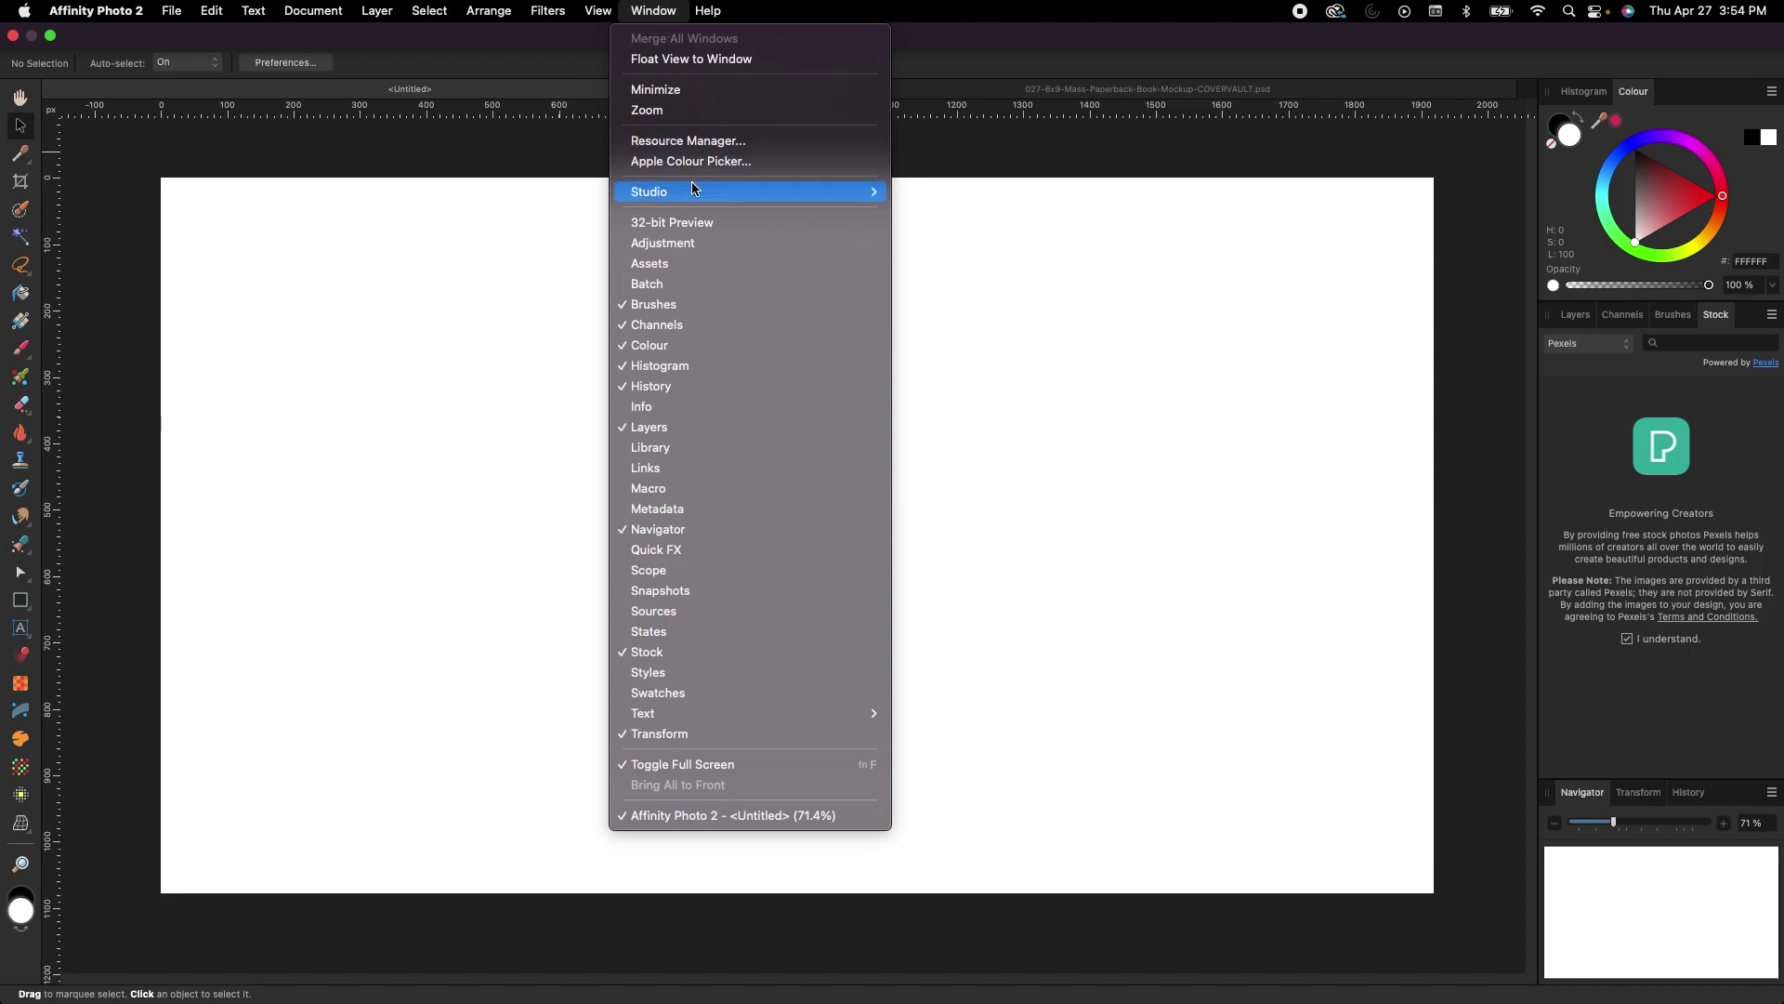
{"action": "left_click", "coordinate": [963, 303]}
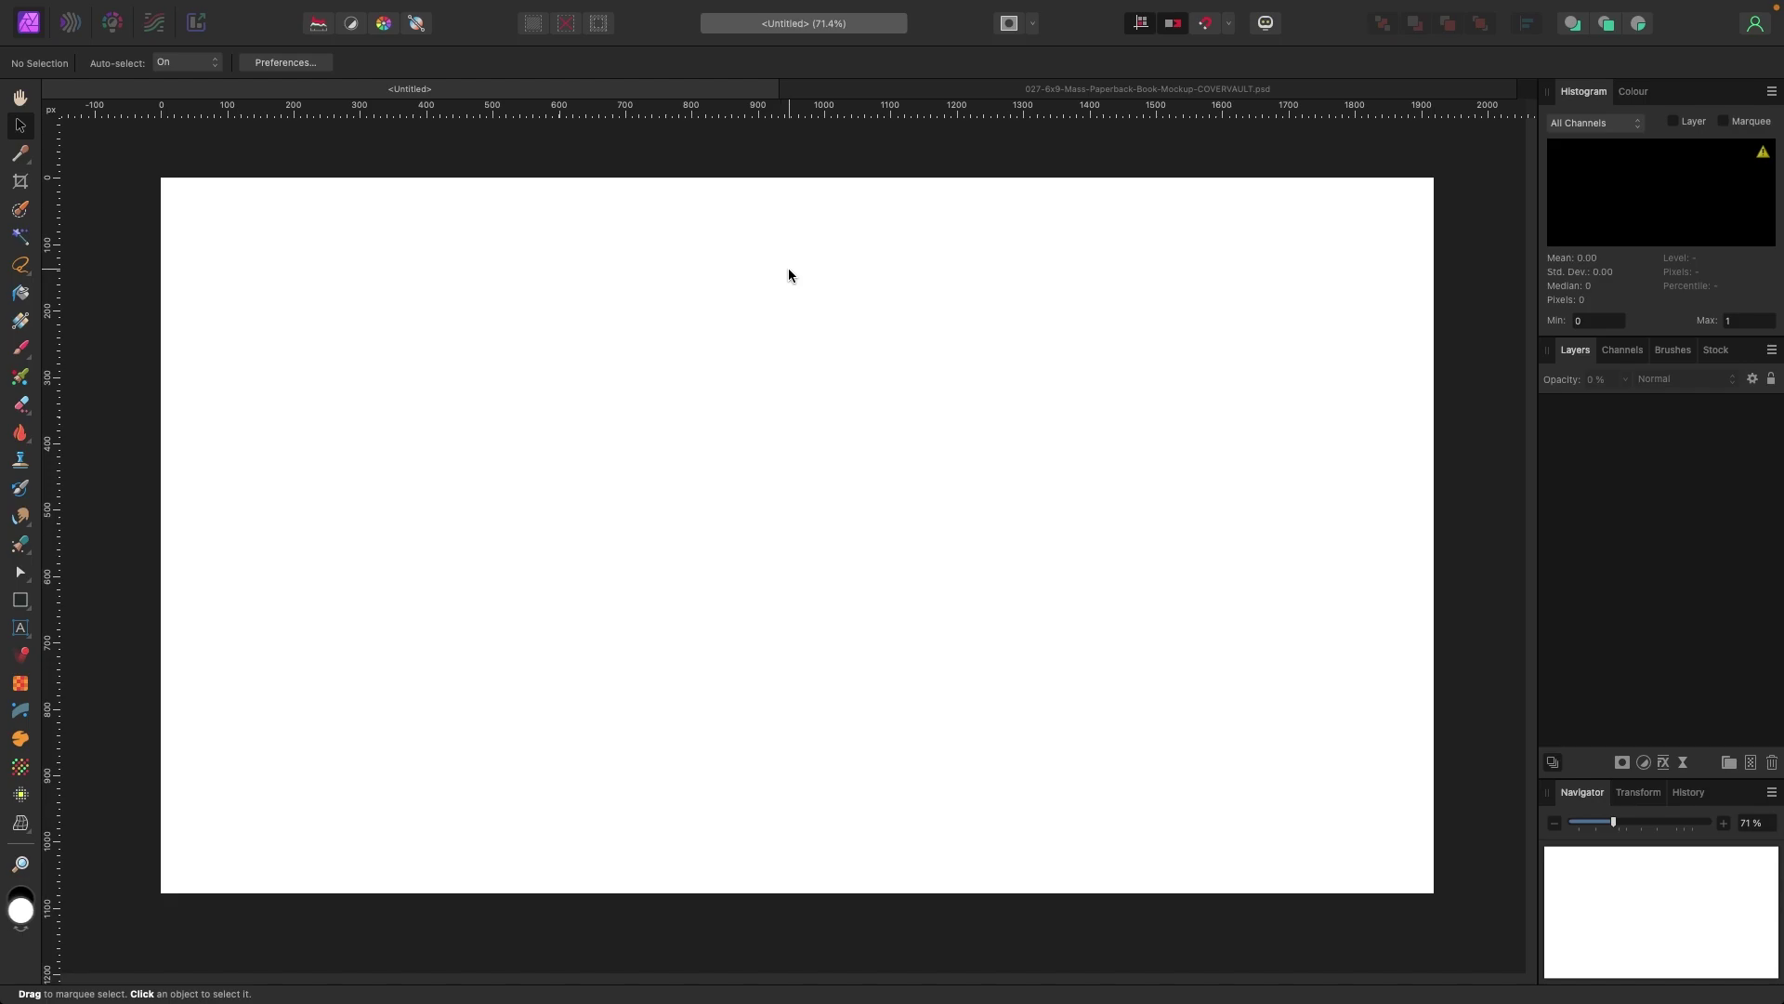
Open 06 Tin Can Mock-Up v1.psd from the tin-can mock-up folder via File > Open.
{"action": "mouse_move", "coordinate": [305, 5]}
{"action": "left_click", "coordinate": [165, 10]}
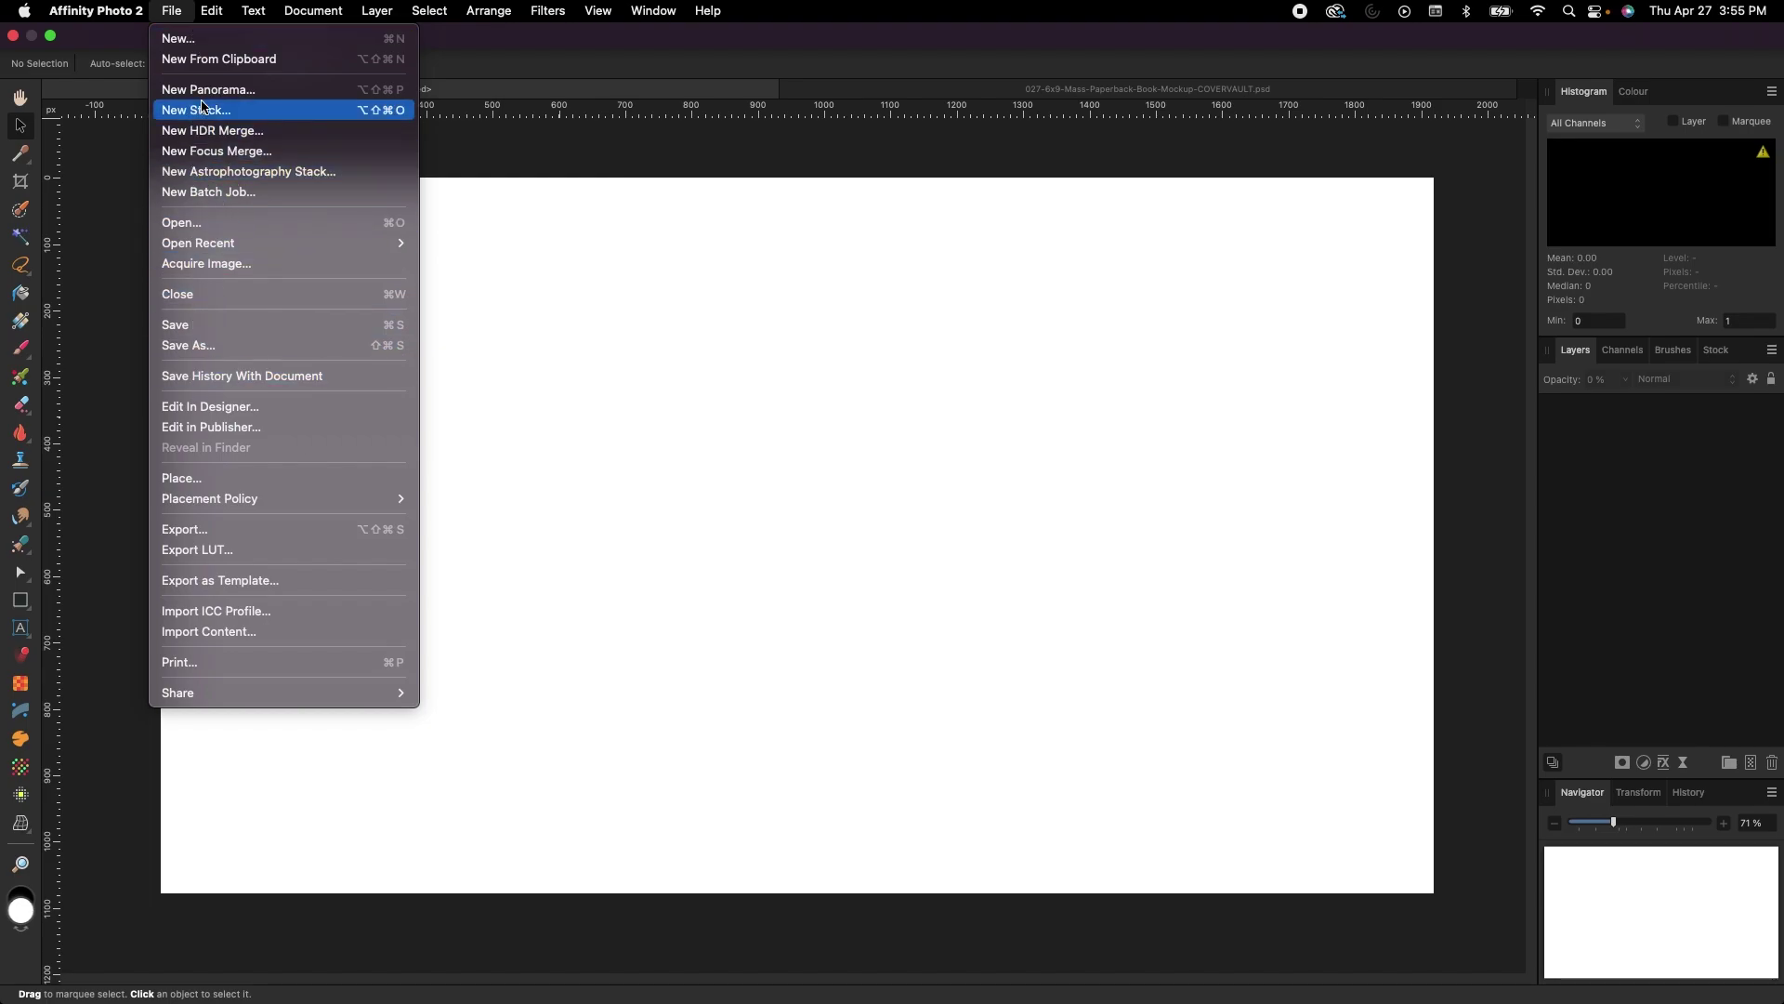
{"action": "left_click", "coordinate": [214, 231]}
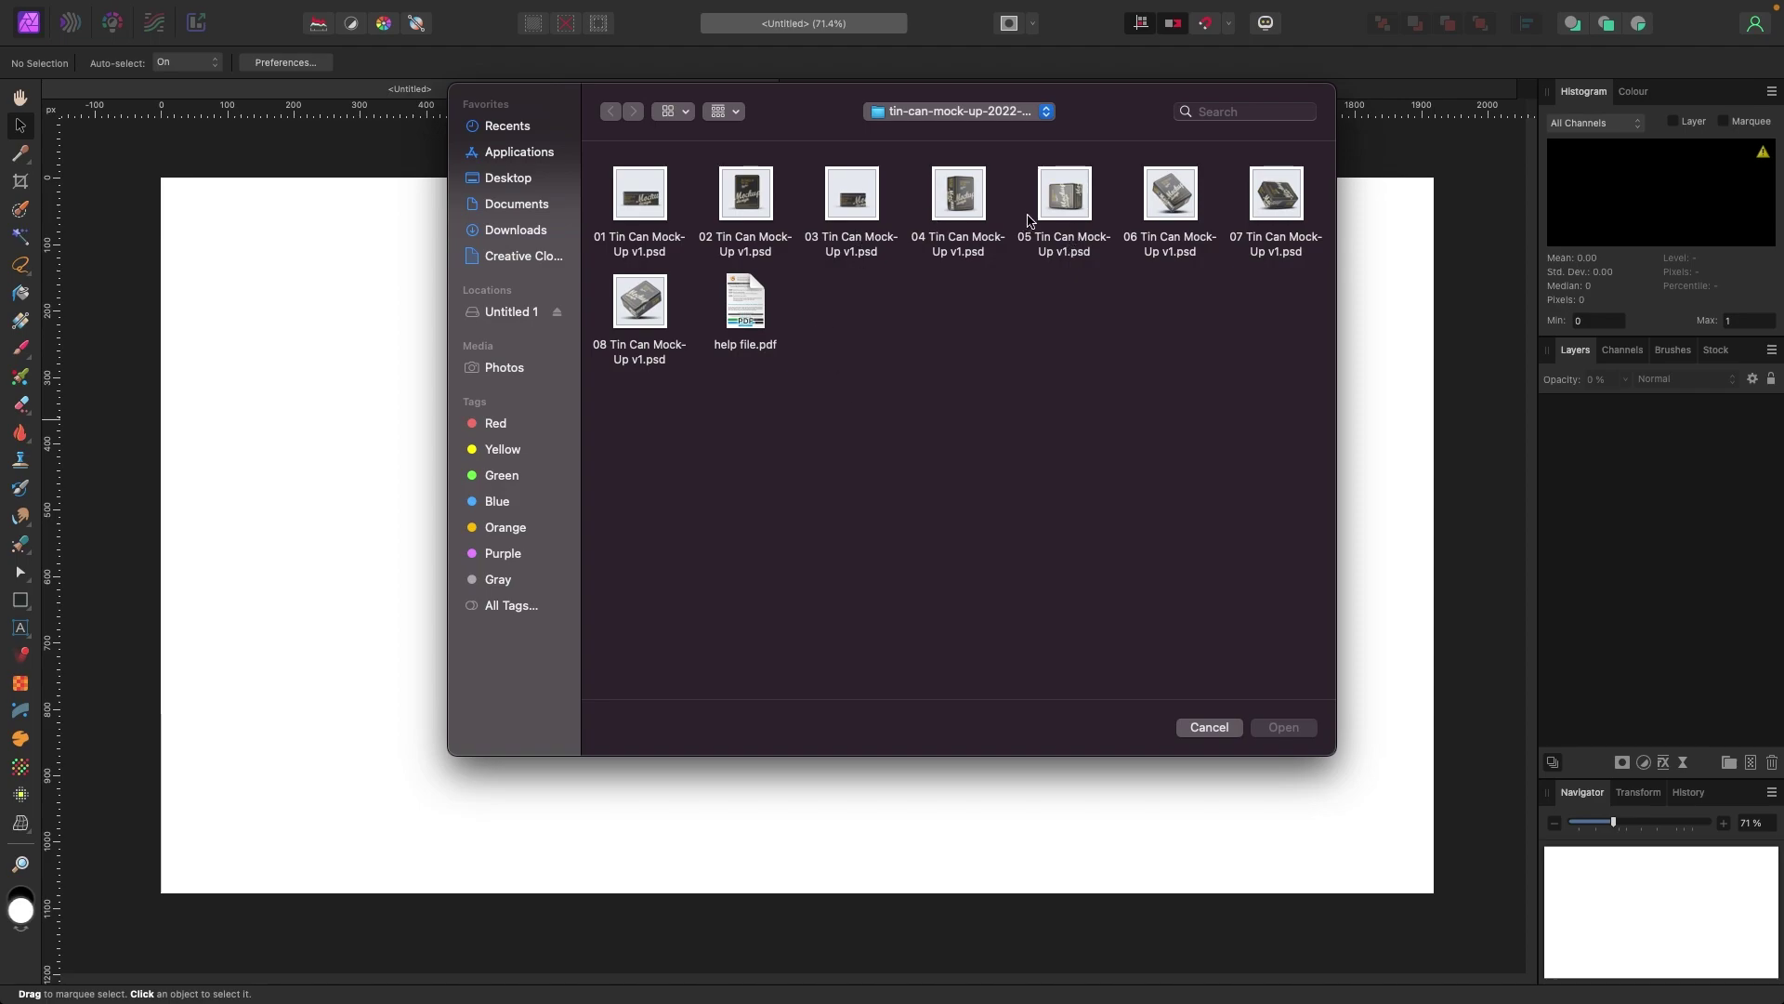
{"action": "left_click", "coordinate": [1175, 195]}
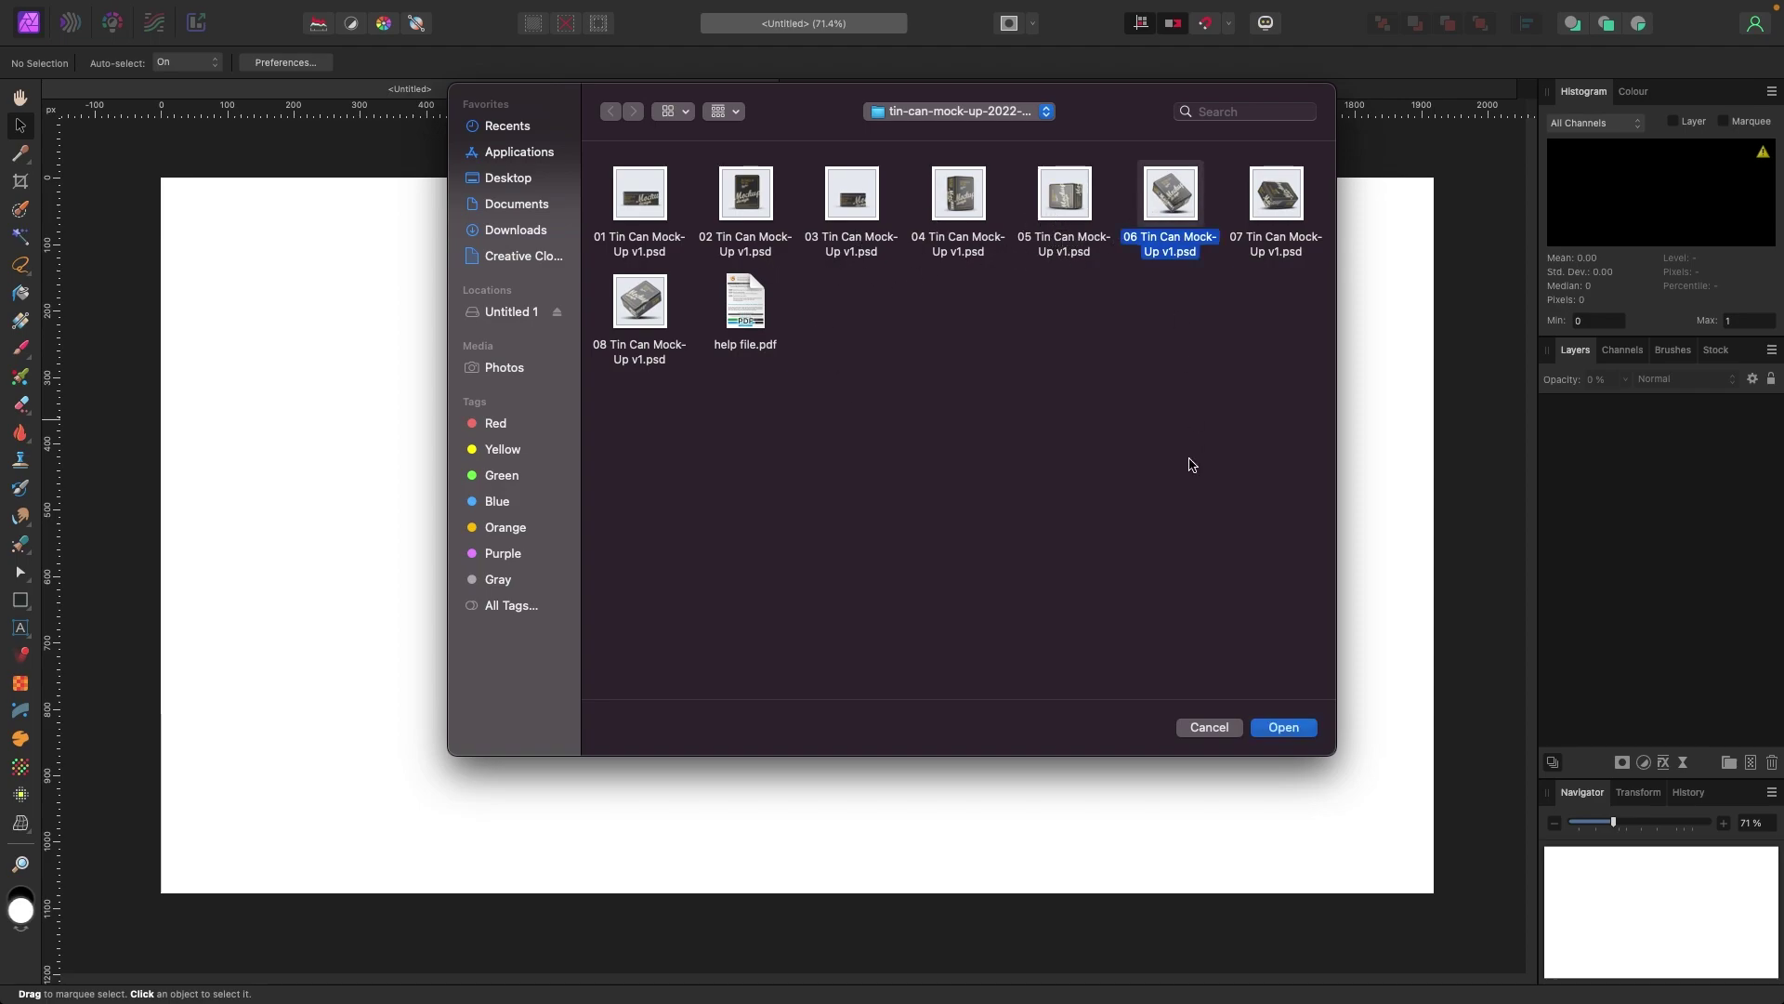
{"action": "left_click", "coordinate": [1284, 728]}
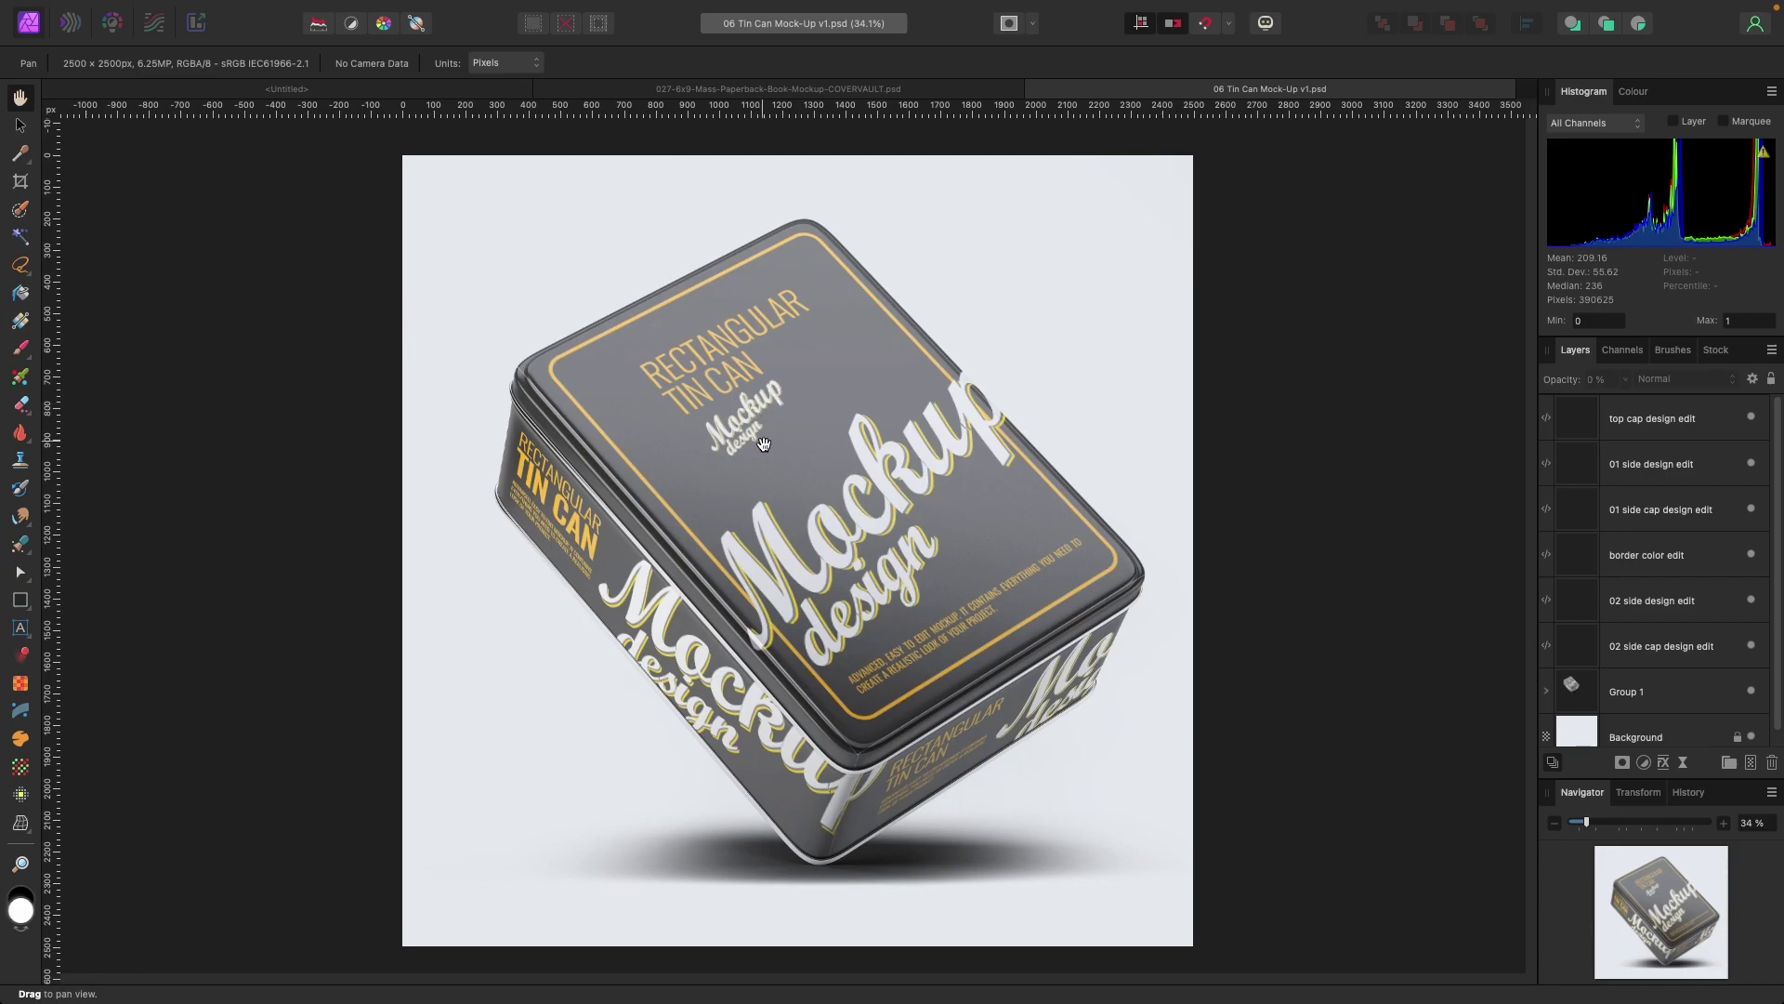
Add an empty Pixel layer above the 'top cap design edit' layer.
{"action": "scroll", "coordinate": [844, 542], "scroll_direction": "down", "scroll_amount": 2}
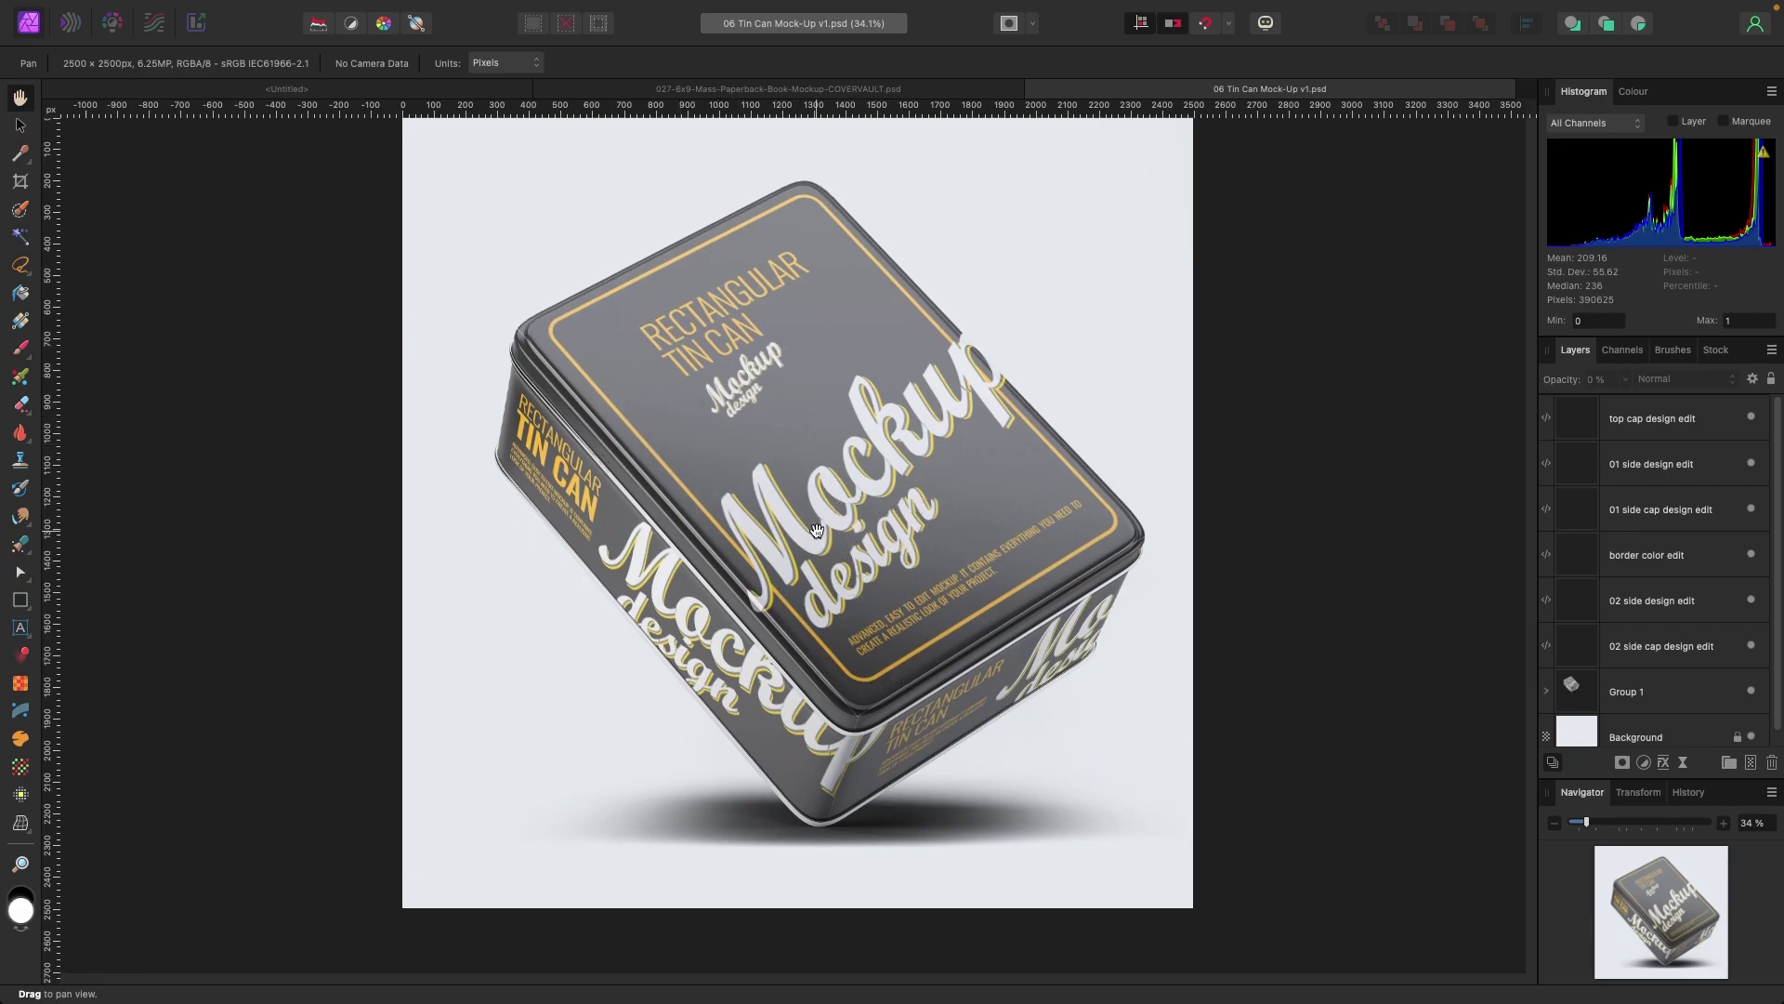
{"action": "scroll", "coordinate": [816, 530], "scroll_direction": "up", "scroll_amount": 1}
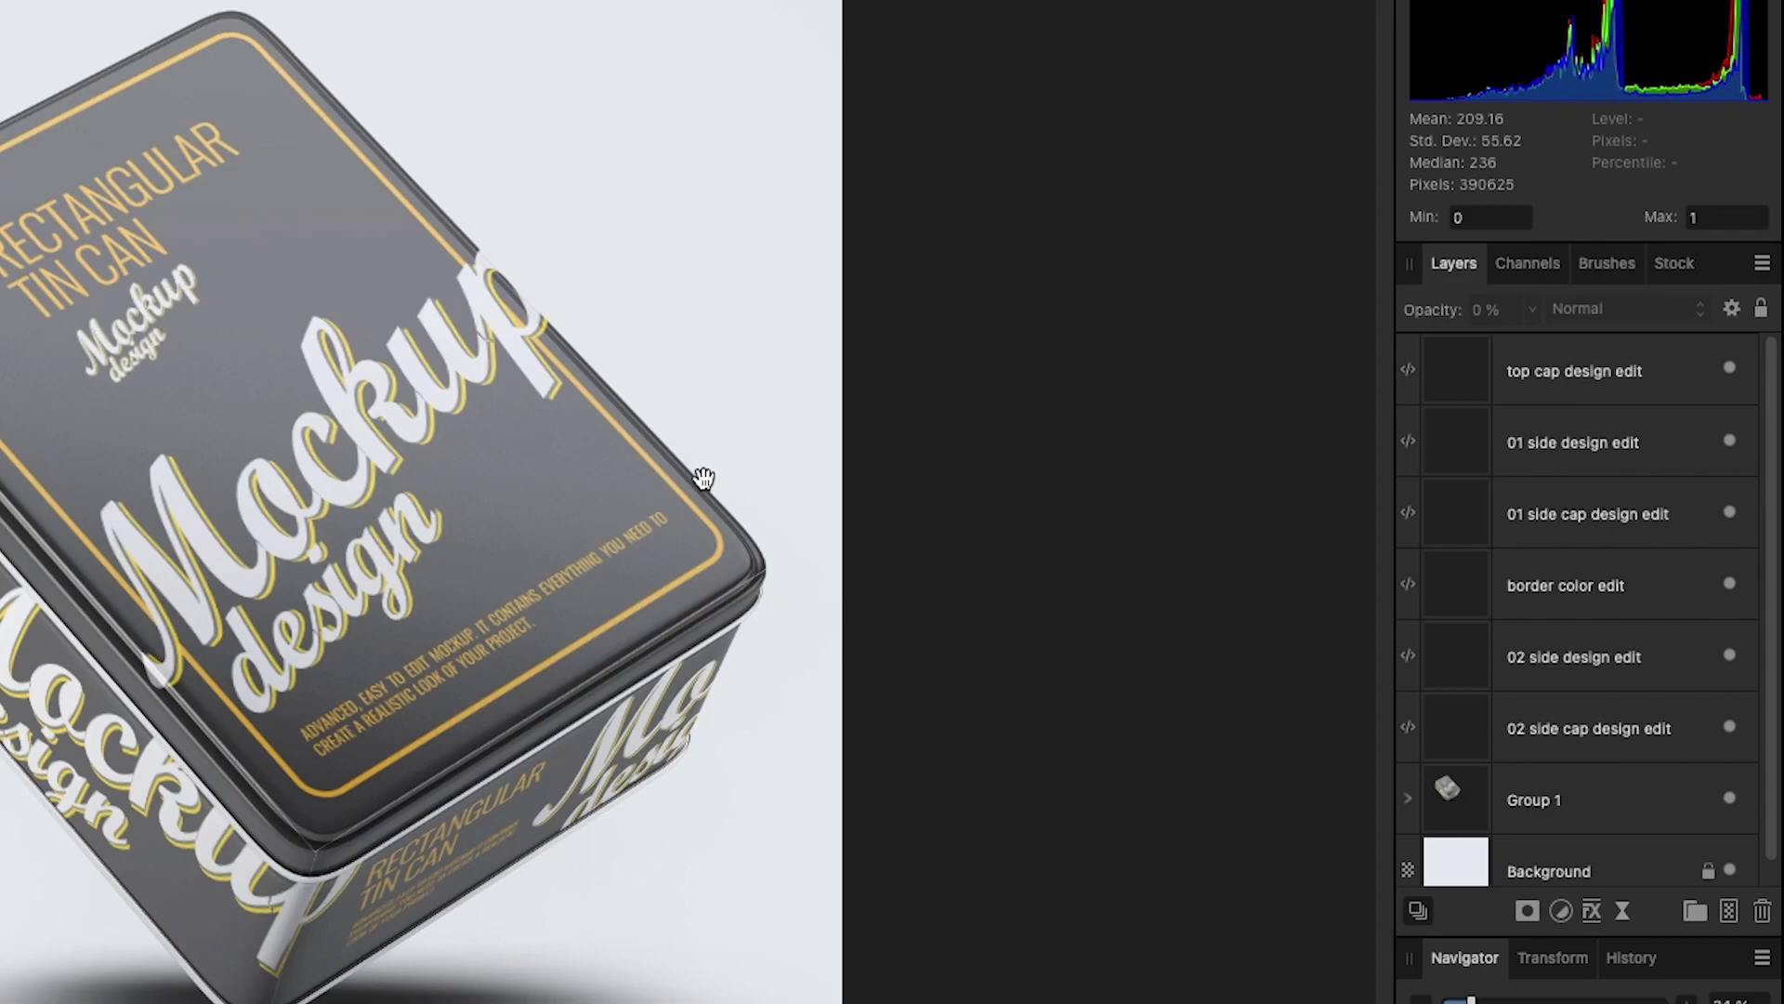
{"action": "left_click", "coordinate": [1586, 383]}
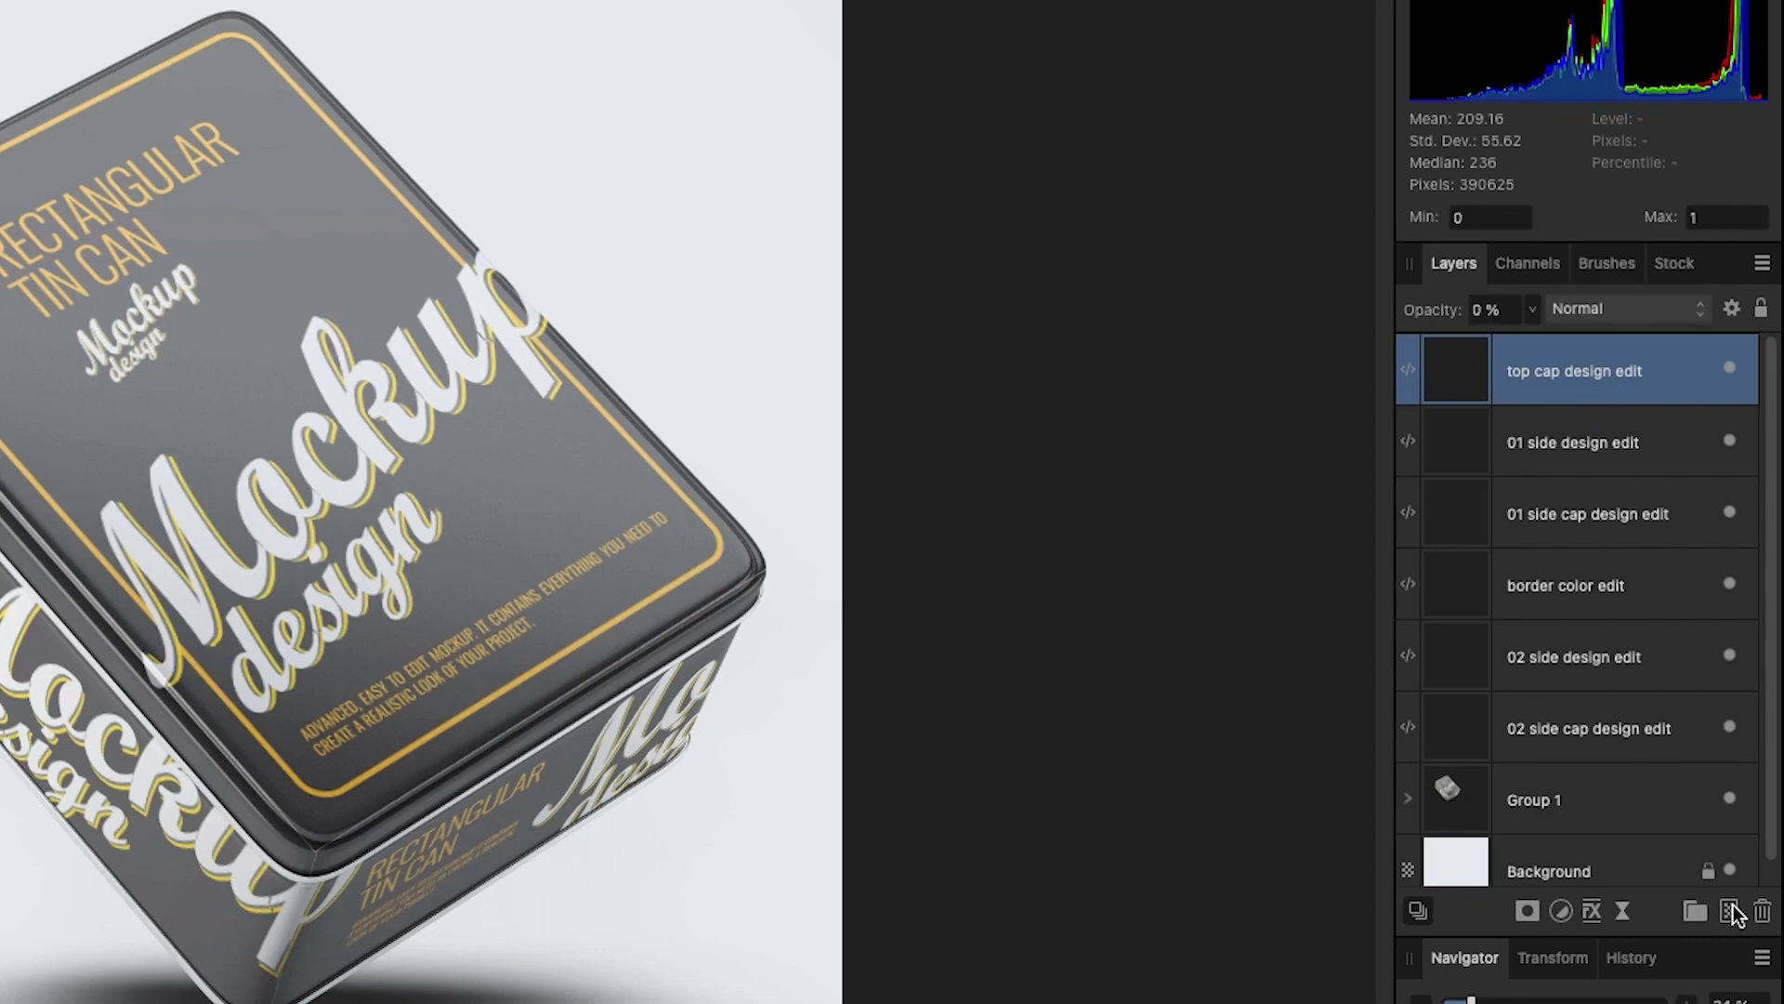
{"action": "left_click", "coordinate": [1729, 911]}
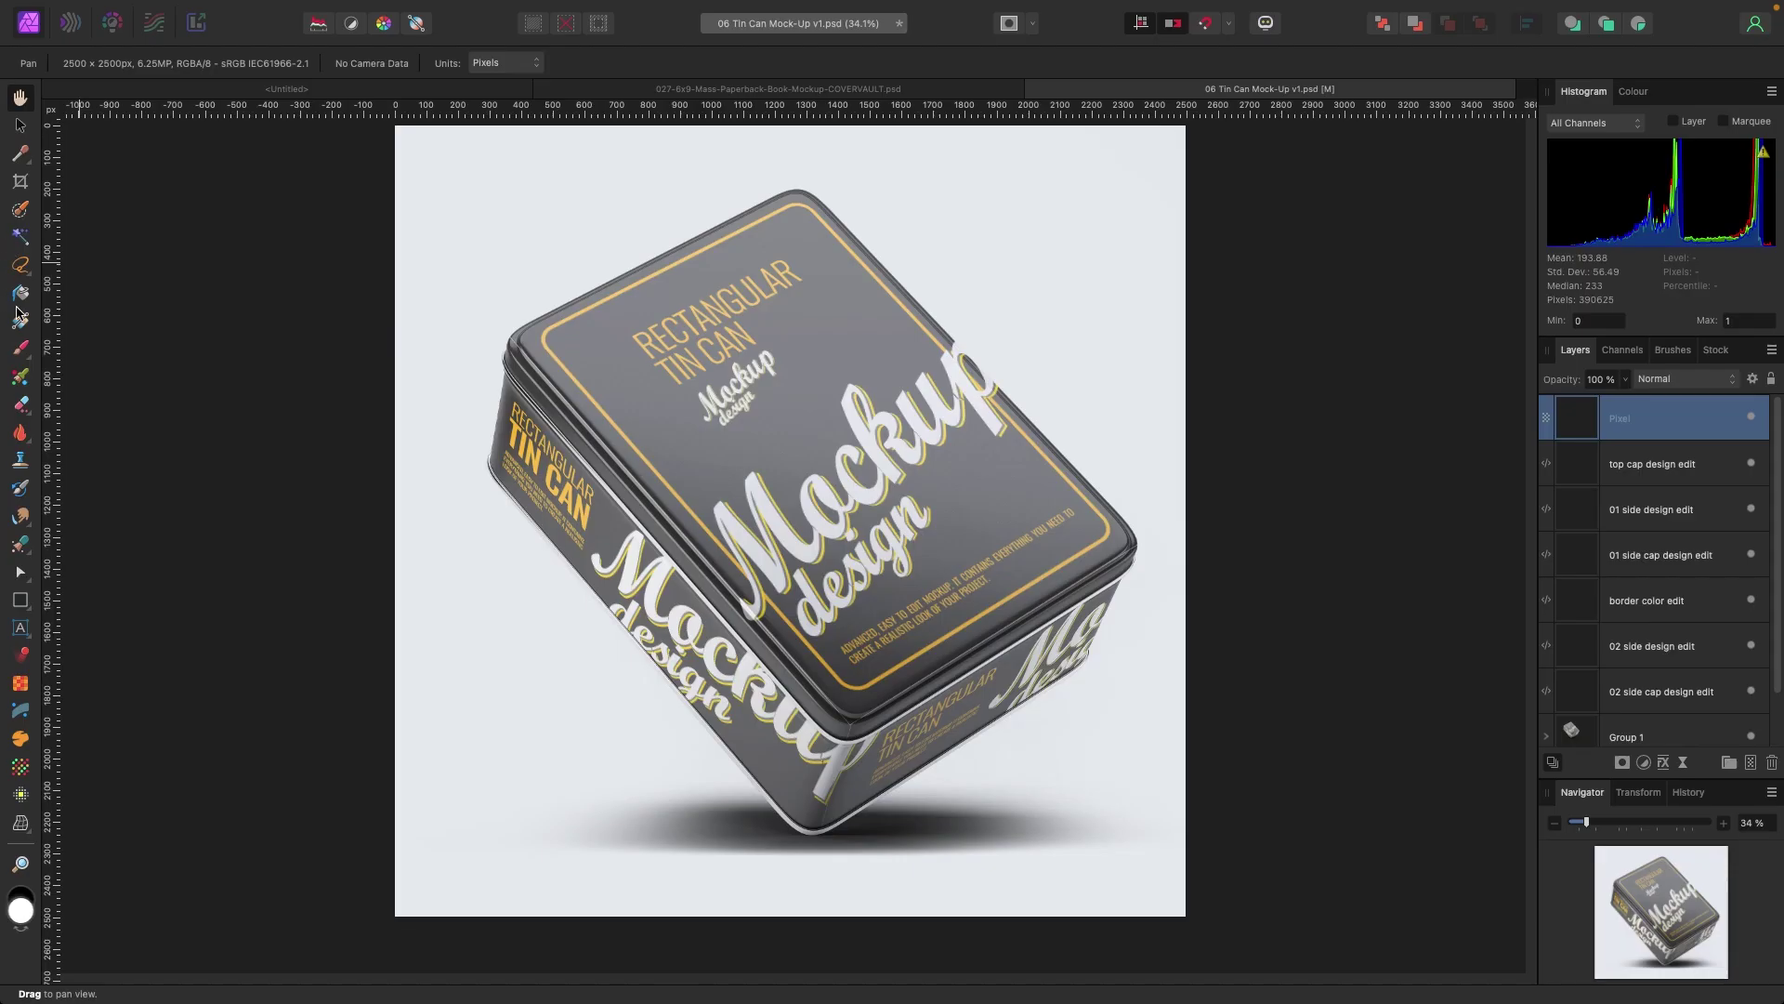
Pick the Paint Brush with red as the painting colour.
{"action": "left_click", "coordinate": [20, 348]}
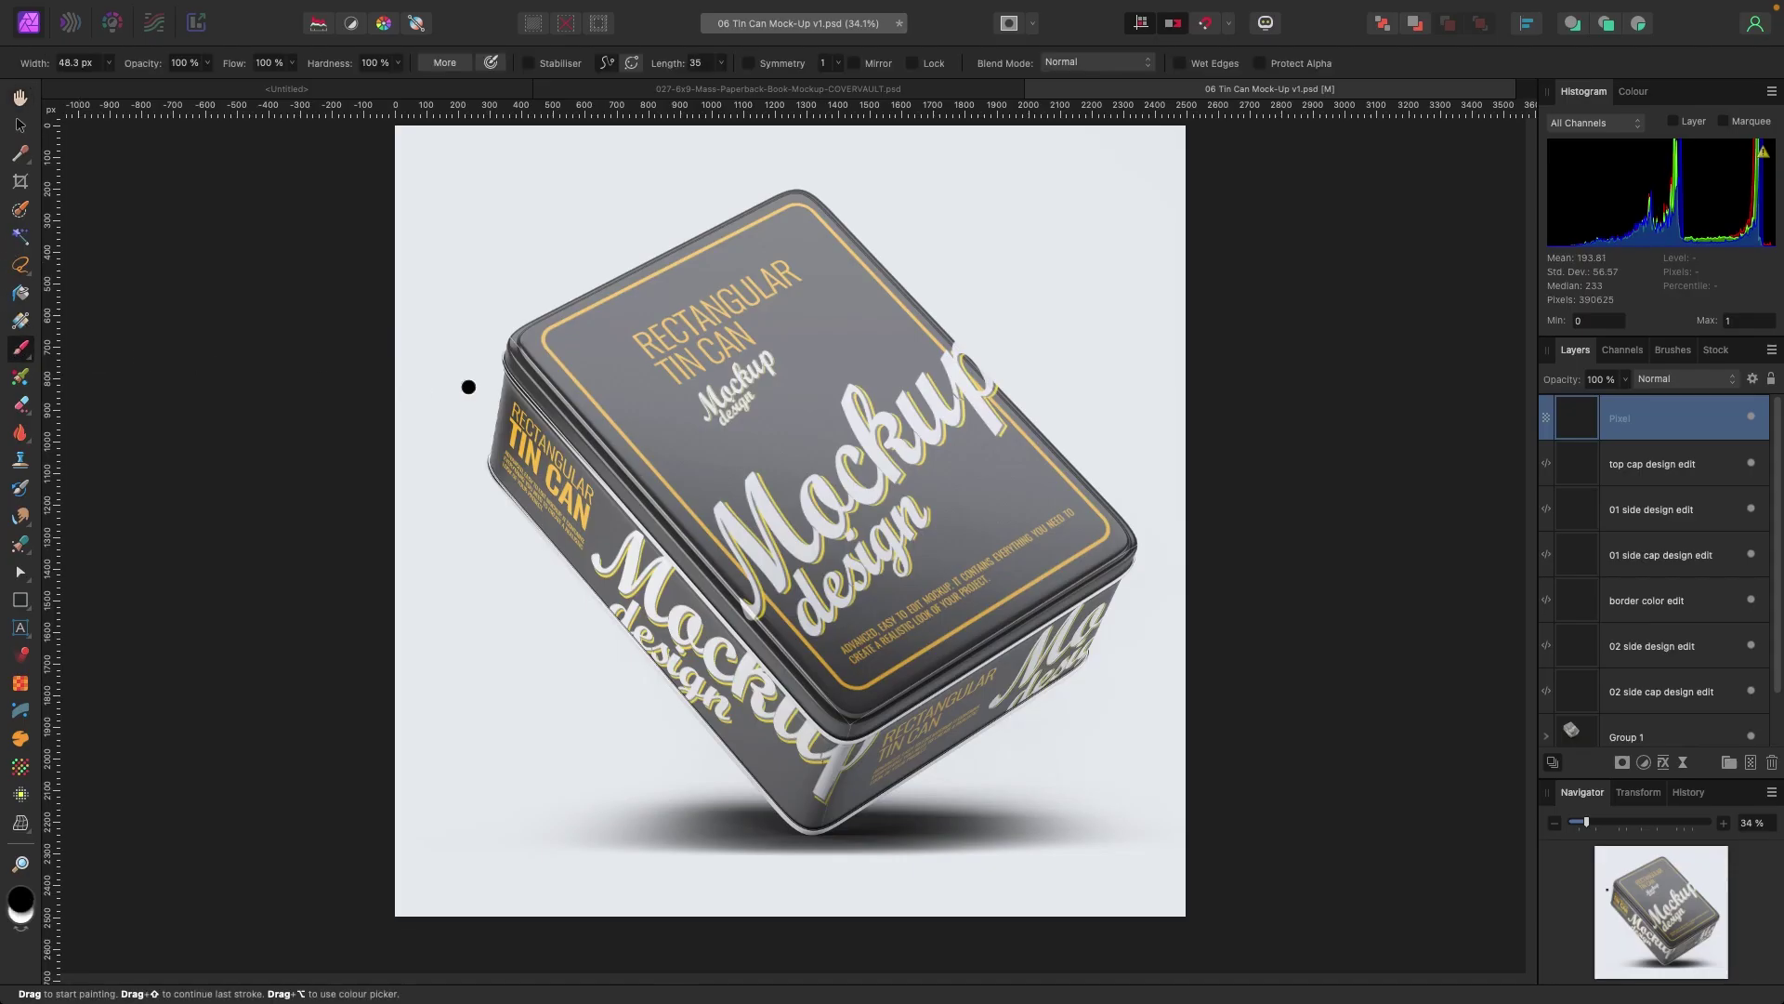
{"action": "left_click", "coordinate": [1633, 91]}
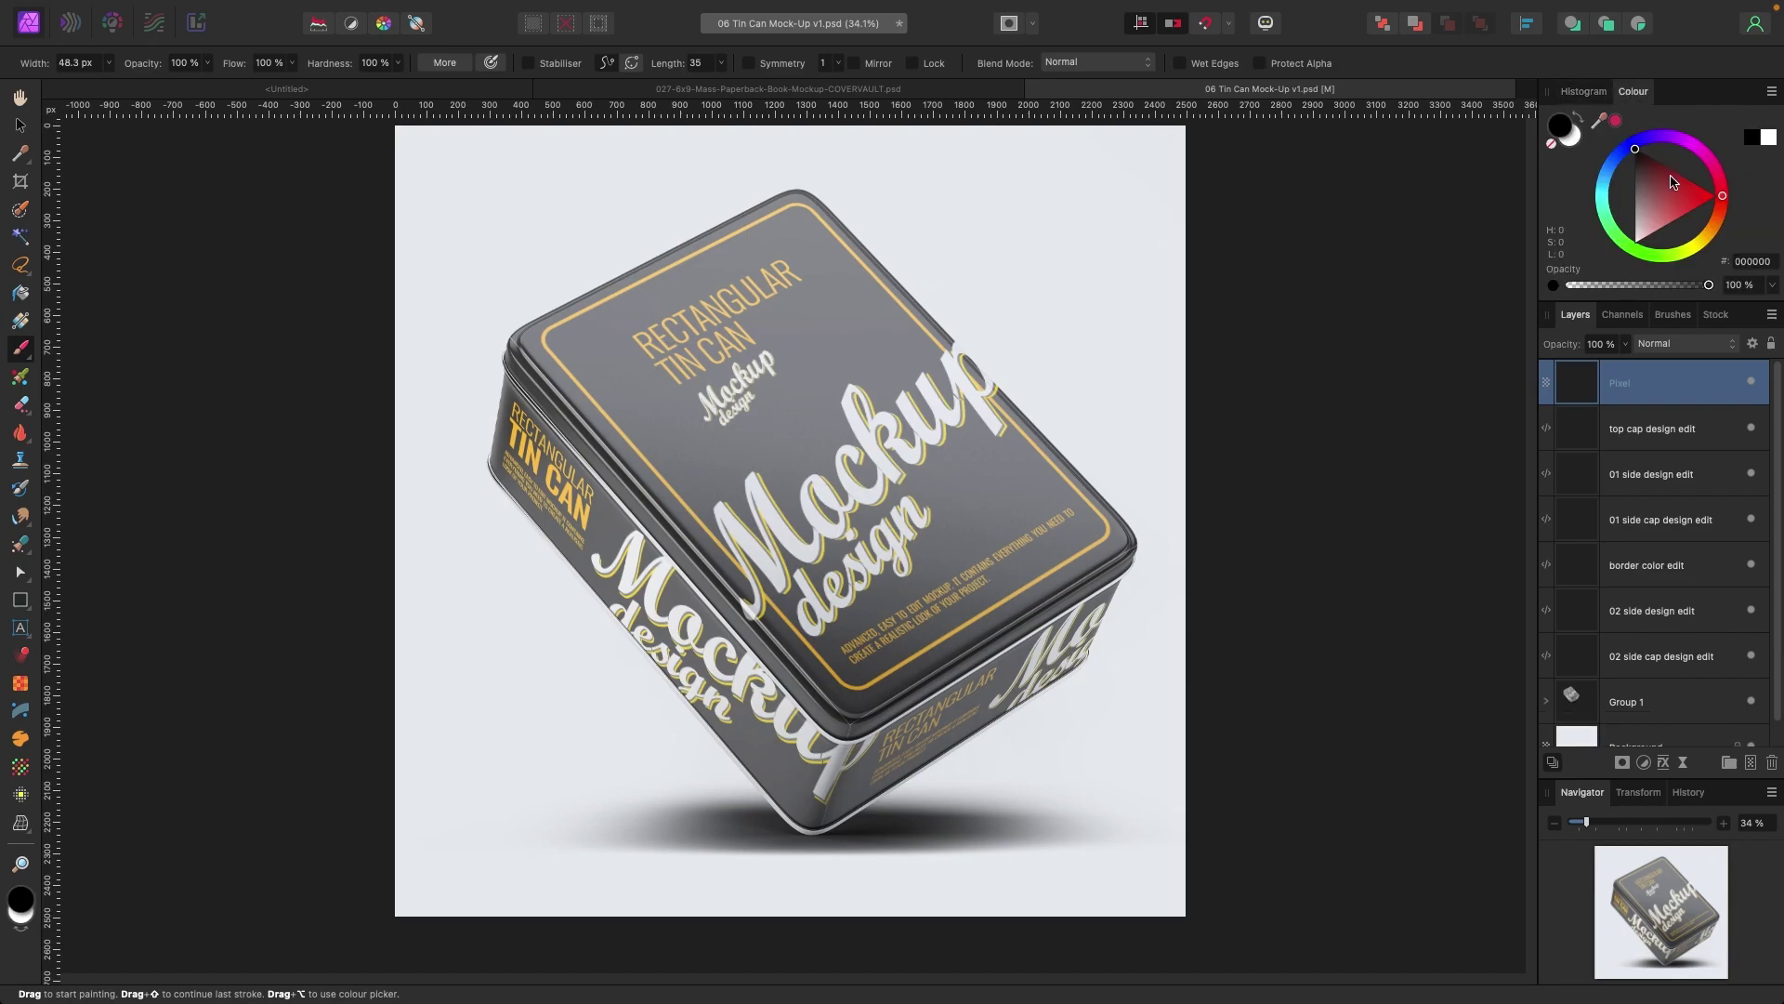
{"action": "left_click", "coordinate": [1710, 191]}
Outline the tin's lid and sides in red, then delete the marking layer.
{"action": "mouse_move", "coordinate": [522, 332]}
{"action": "left_mouse_down"}
{"action": "mouse_move", "coordinate": [620, 260]}
{"action": "mouse_move", "coordinate": [789, 200]}
{"action": "mouse_move", "coordinate": [976, 349]}
{"action": "mouse_move", "coordinate": [1126, 554]}
{"action": "mouse_move", "coordinate": [848, 678]}
{"action": "mouse_move", "coordinate": [616, 400]}
{"action": "mouse_move", "coordinate": [522, 335]}
{"action": "left_mouse_up"}
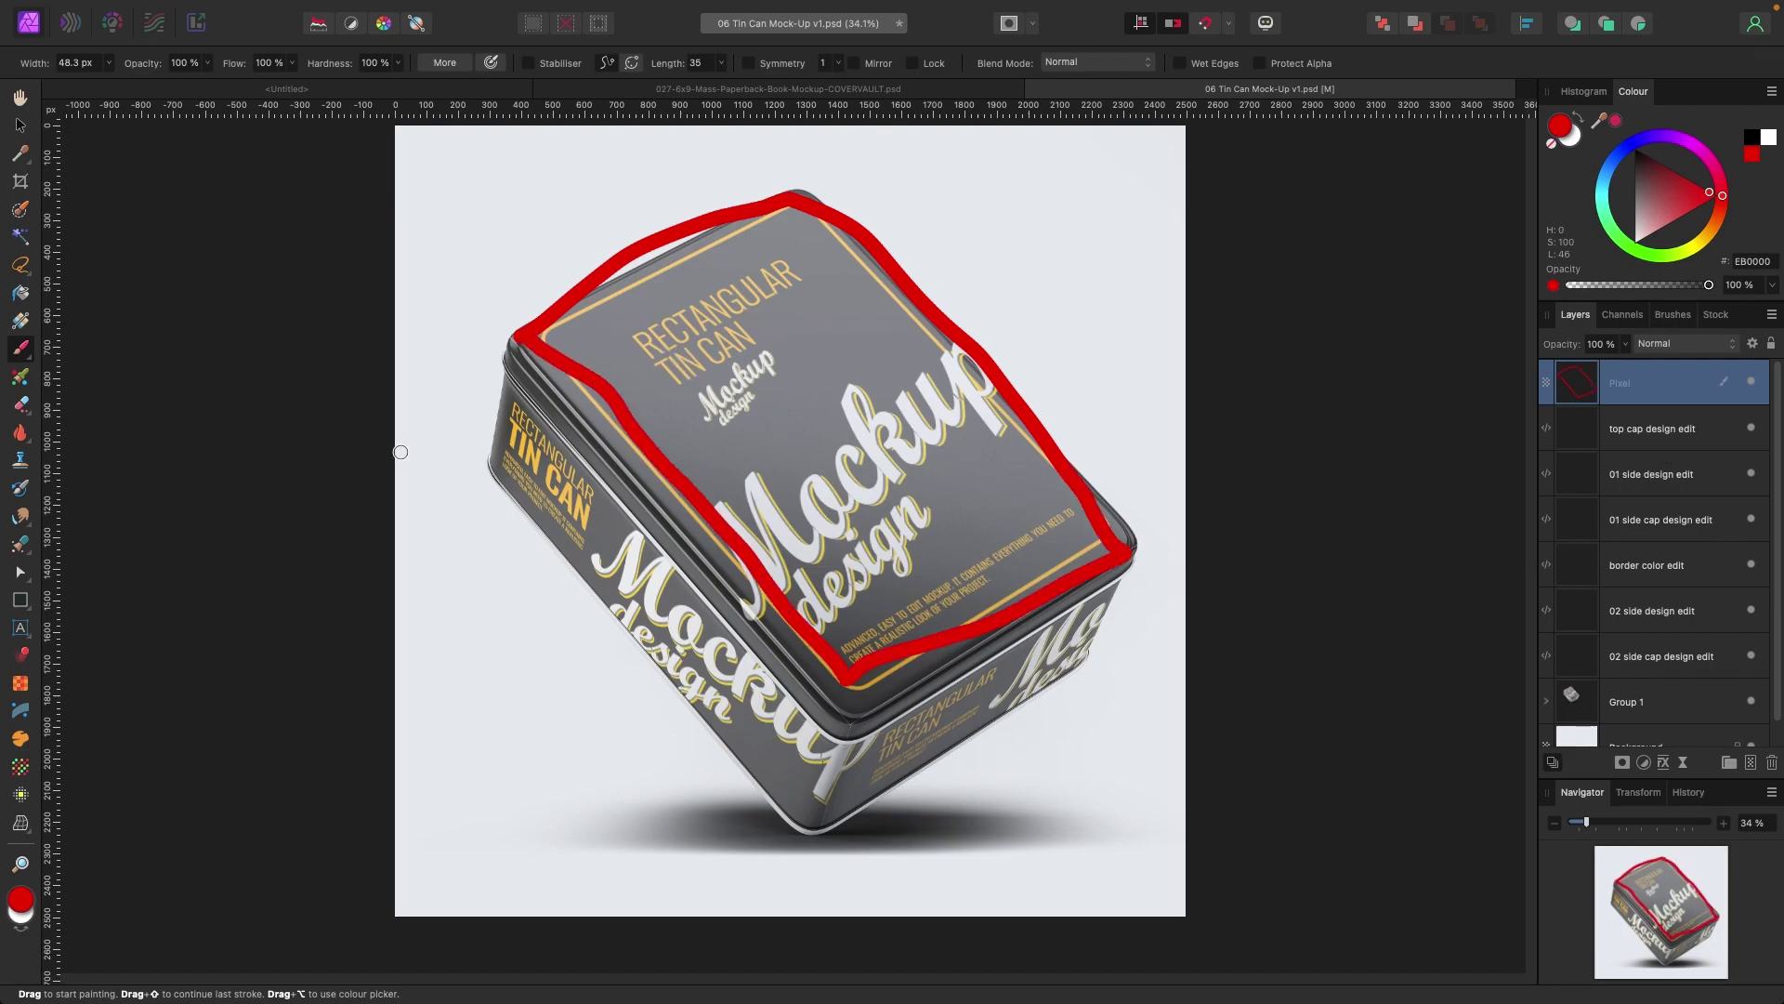
{"action": "mouse_move", "coordinate": [507, 395]}
{"action": "left_mouse_down"}
{"action": "mouse_move", "coordinate": [425, 472]}
{"action": "mouse_move", "coordinate": [645, 553]}
{"action": "mouse_move", "coordinate": [813, 743]}
{"action": "mouse_move", "coordinate": [595, 666]}
{"action": "mouse_move", "coordinate": [456, 462]}
{"action": "left_mouse_up"}
{"action": "mouse_move", "coordinate": [851, 818]}
{"action": "left_mouse_down"}
{"action": "mouse_move", "coordinate": [992, 679]}
{"action": "mouse_move", "coordinate": [1128, 597]}
{"action": "mouse_move", "coordinate": [1148, 682]}
{"action": "mouse_move", "coordinate": [970, 806]}
{"action": "mouse_move", "coordinate": [834, 855]}
{"action": "left_mouse_up"}
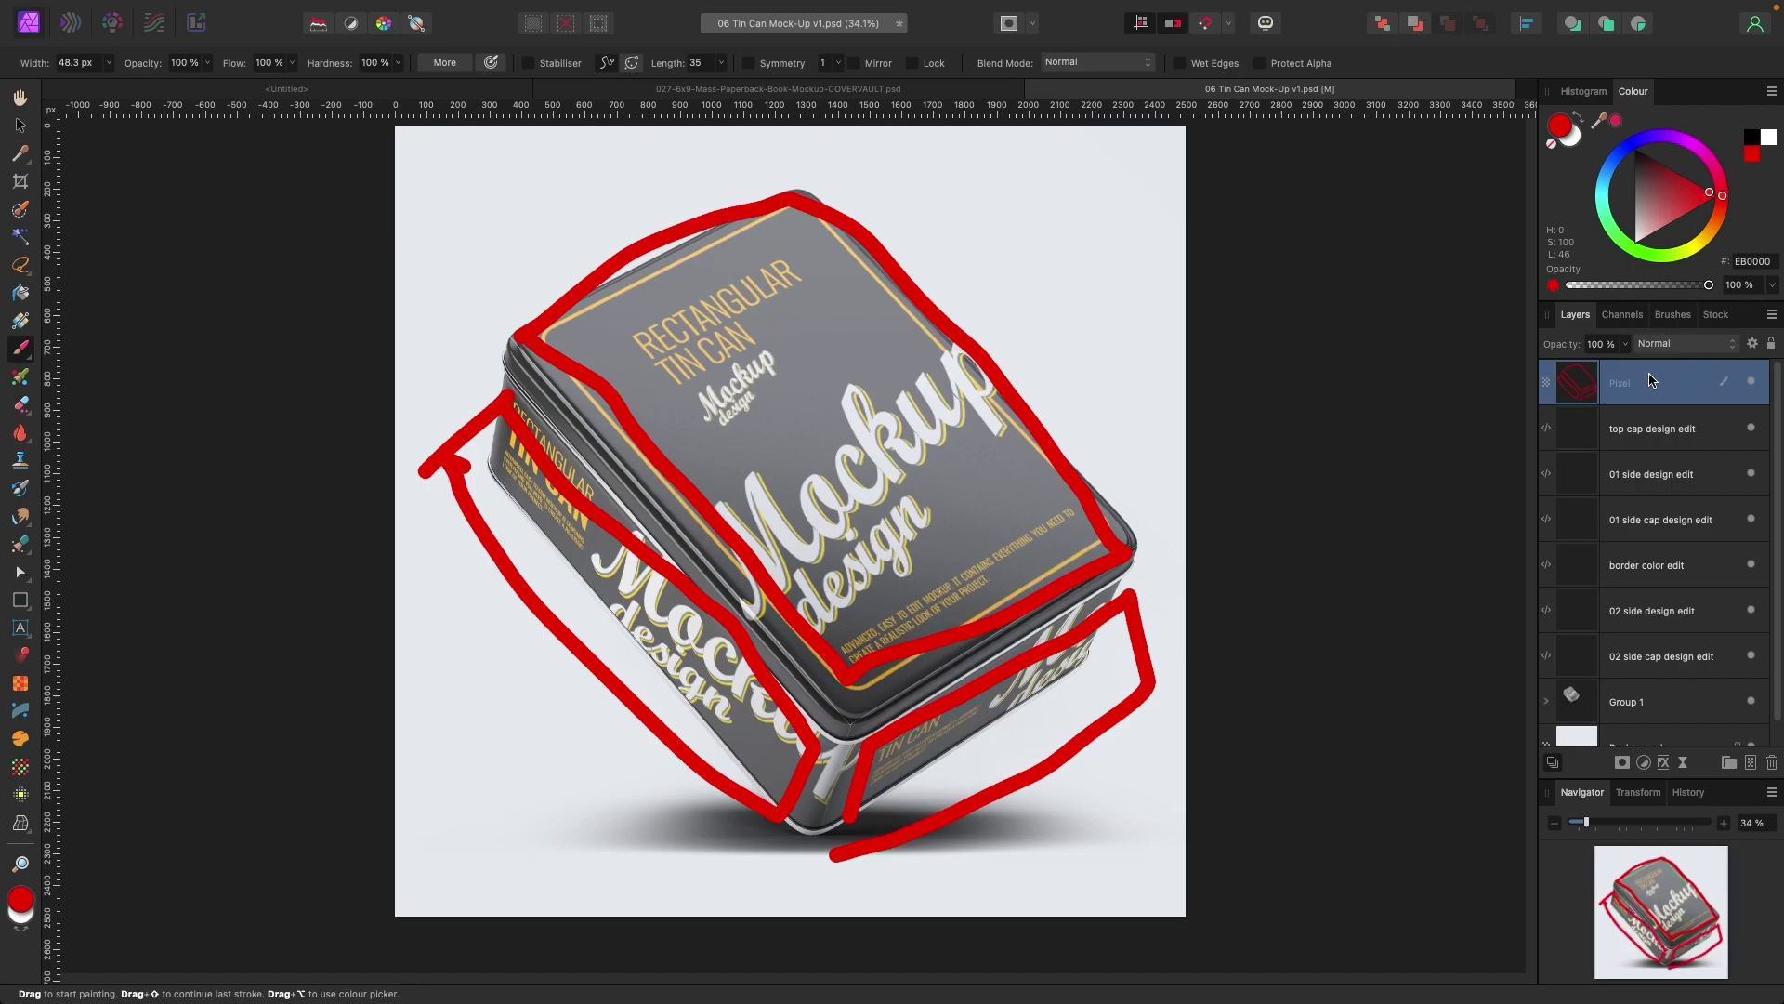
{"action": "key", "text": "Delete"}
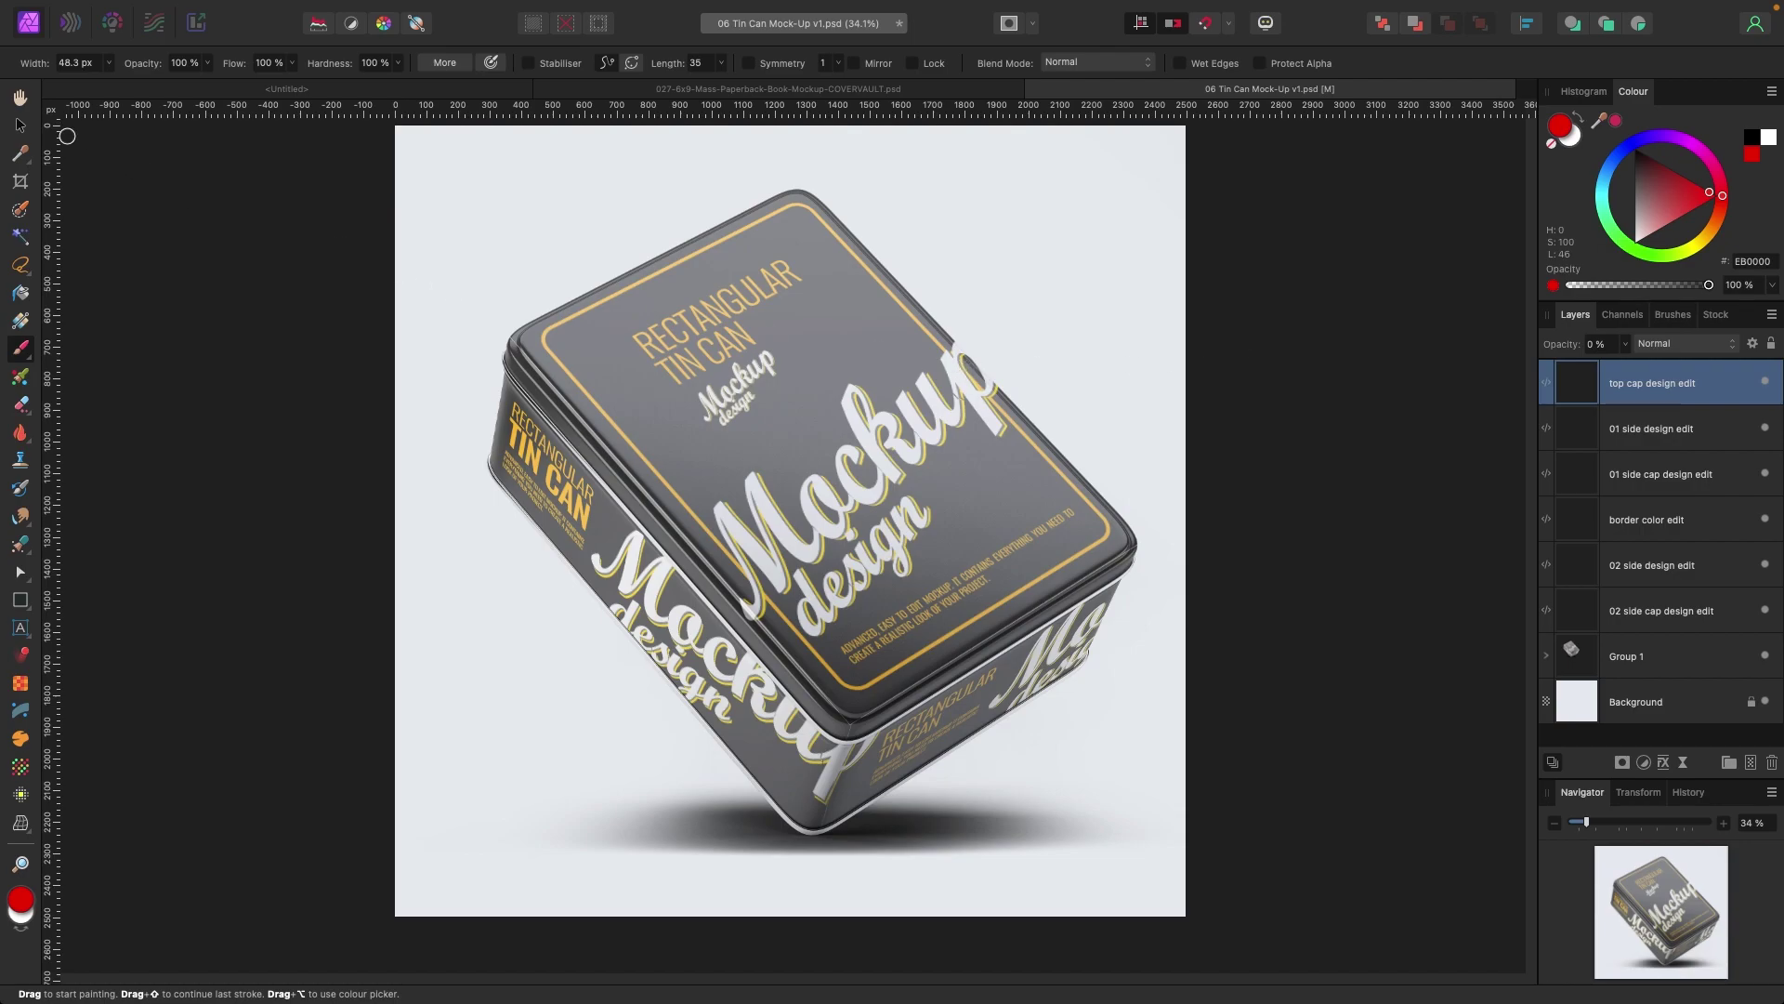
With the Move tool, open the top cap design's embedded label document.
{"action": "left_click", "coordinate": [20, 125]}
{"action": "left_click", "coordinate": [1381, 443]}
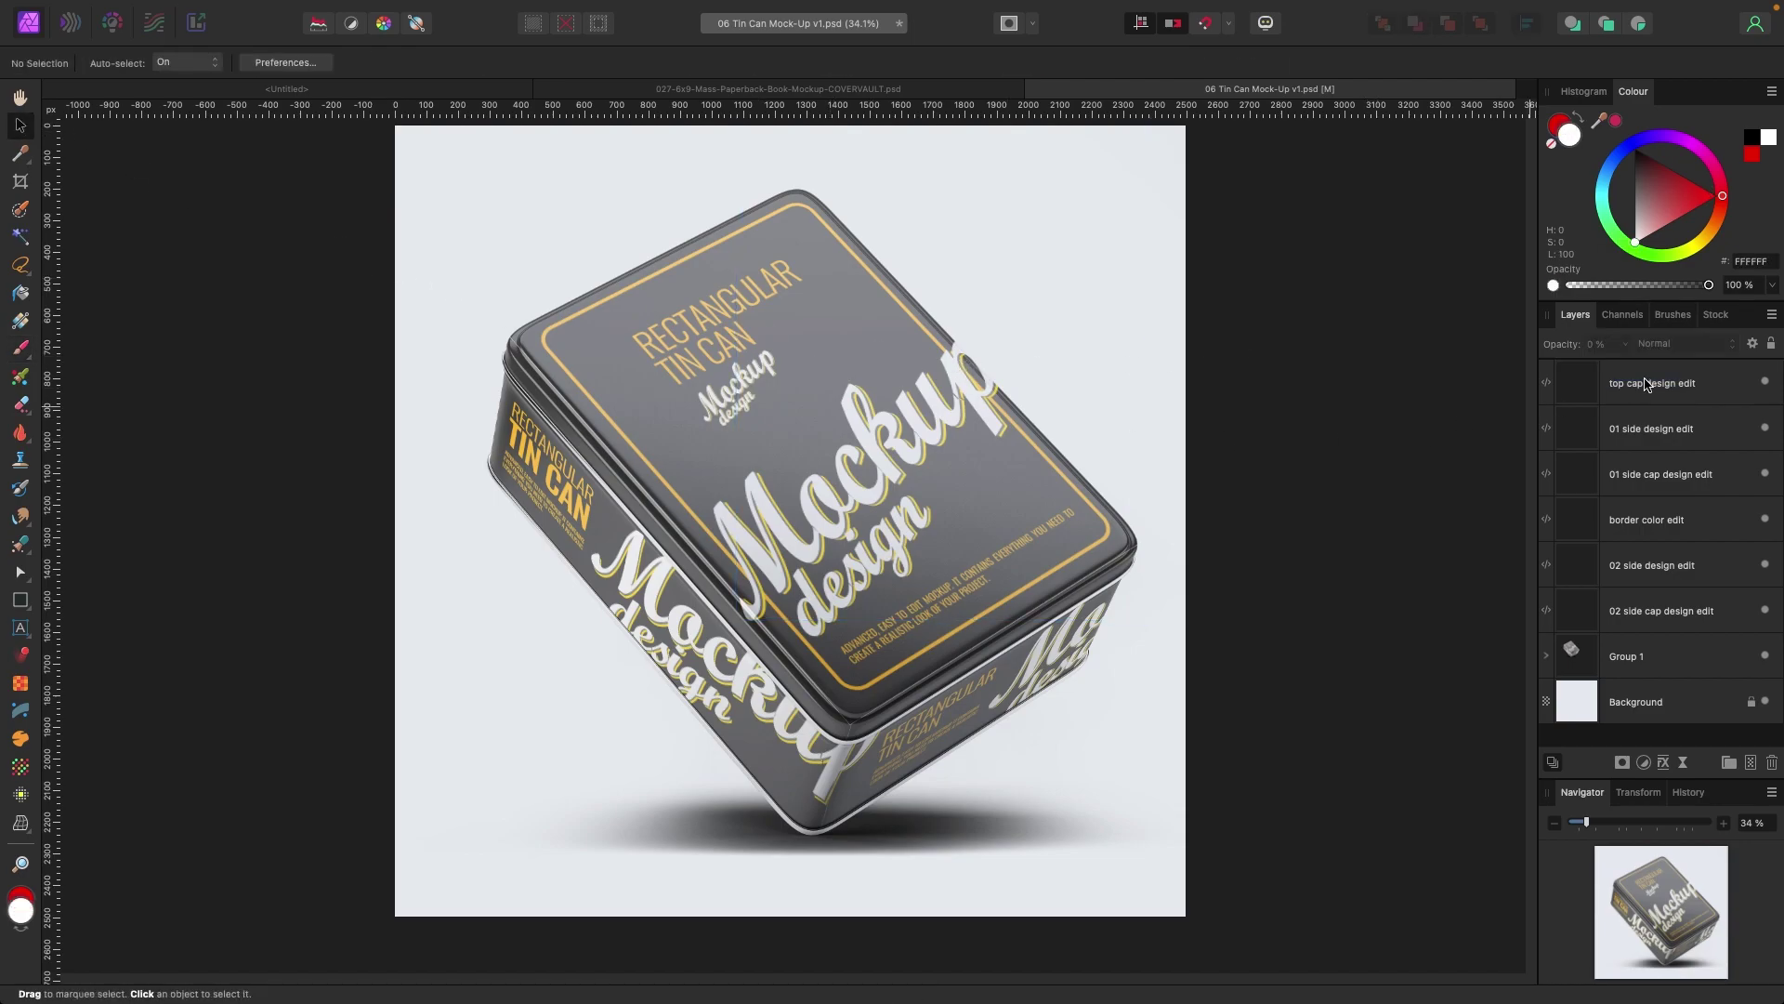
{"action": "double_click", "coordinate": [1569, 391]}
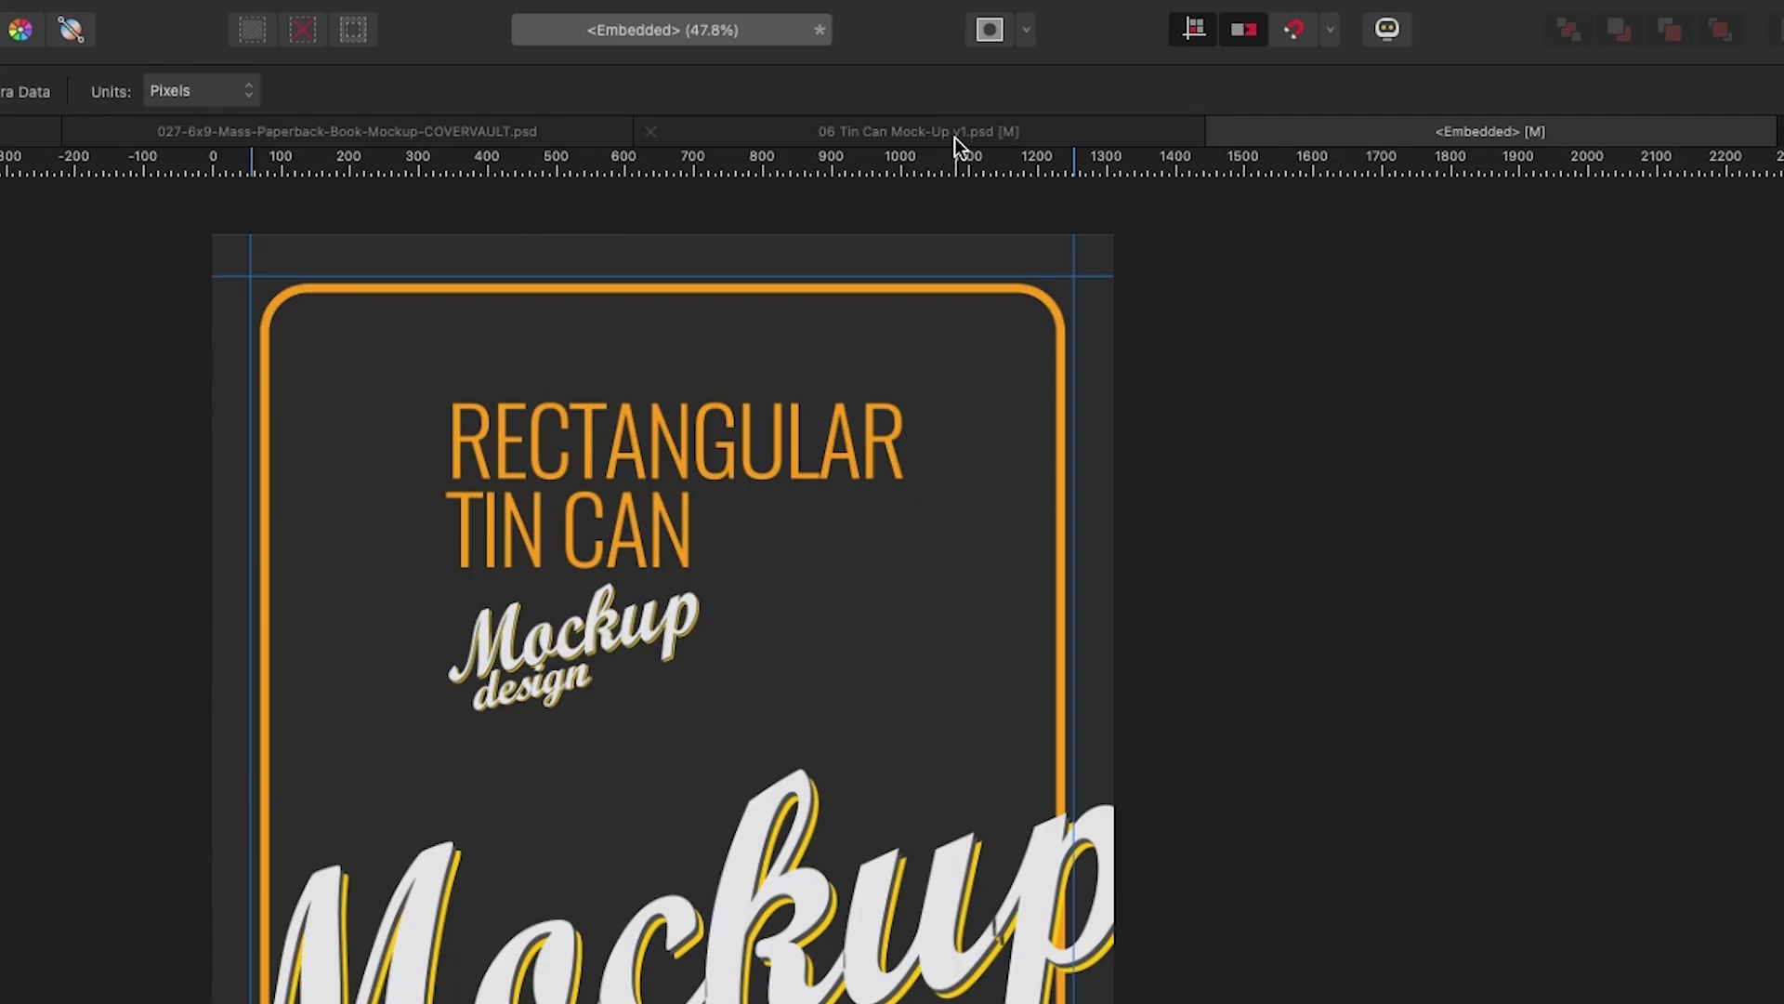
Switch between the mockup and embedded label tabs to compare them, ending on the label.
{"action": "left_click", "coordinate": [984, 88]}
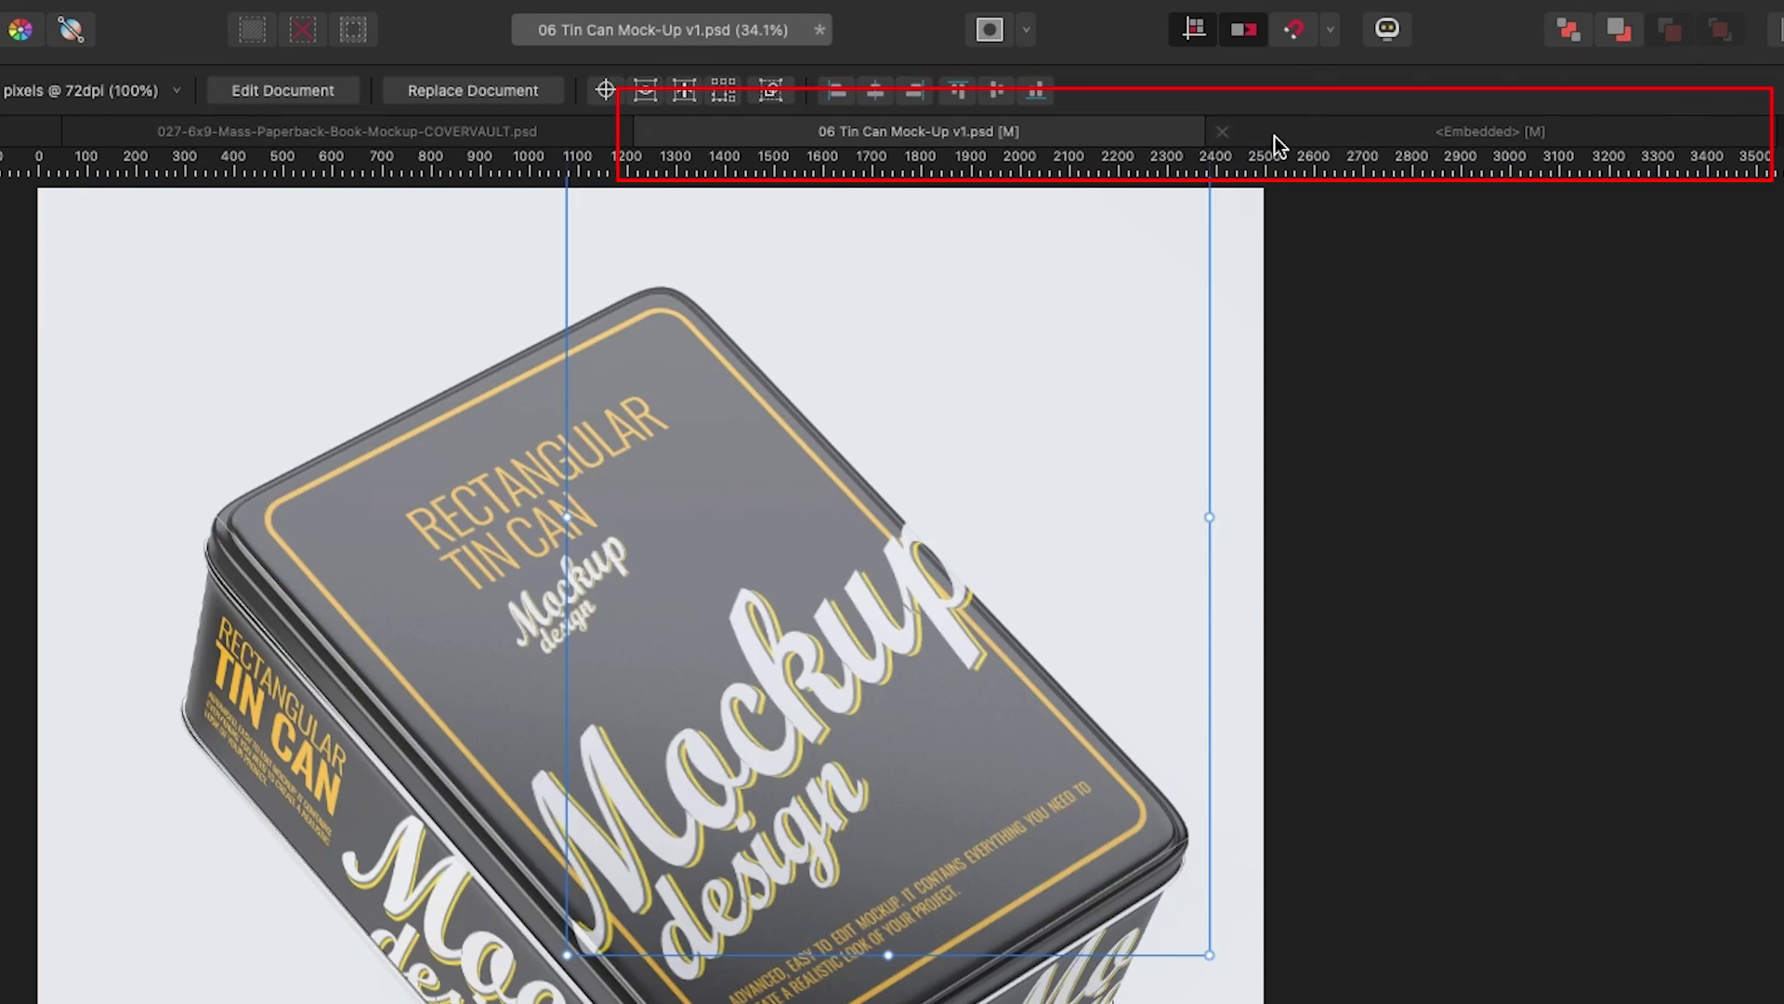
{"action": "left_click", "coordinate": [1319, 136]}
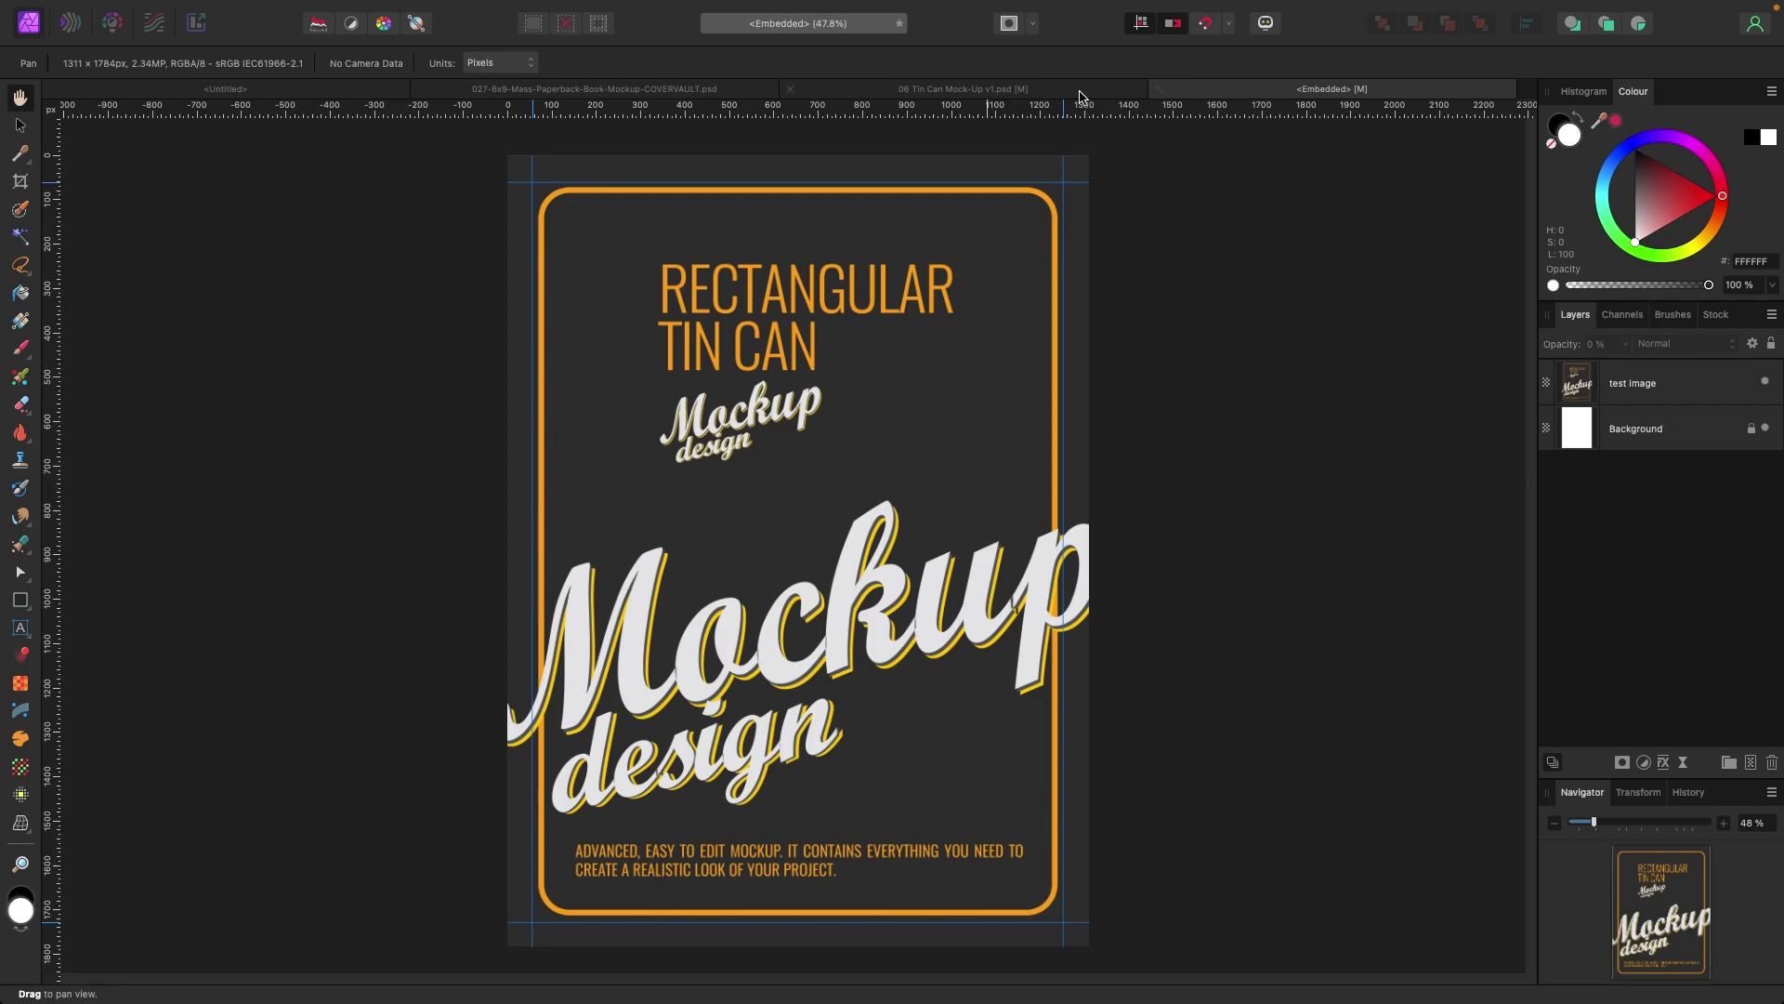
{"action": "left_click", "coordinate": [1081, 93]}
{"action": "left_click", "coordinate": [1223, 93]}
{"action": "left_click", "coordinate": [1092, 93]}
{"action": "left_click", "coordinate": [1245, 93]}
Hide the test image and add a new Fill layer, adjusting its colour toward red.
{"action": "left_click", "coordinate": [1765, 382]}
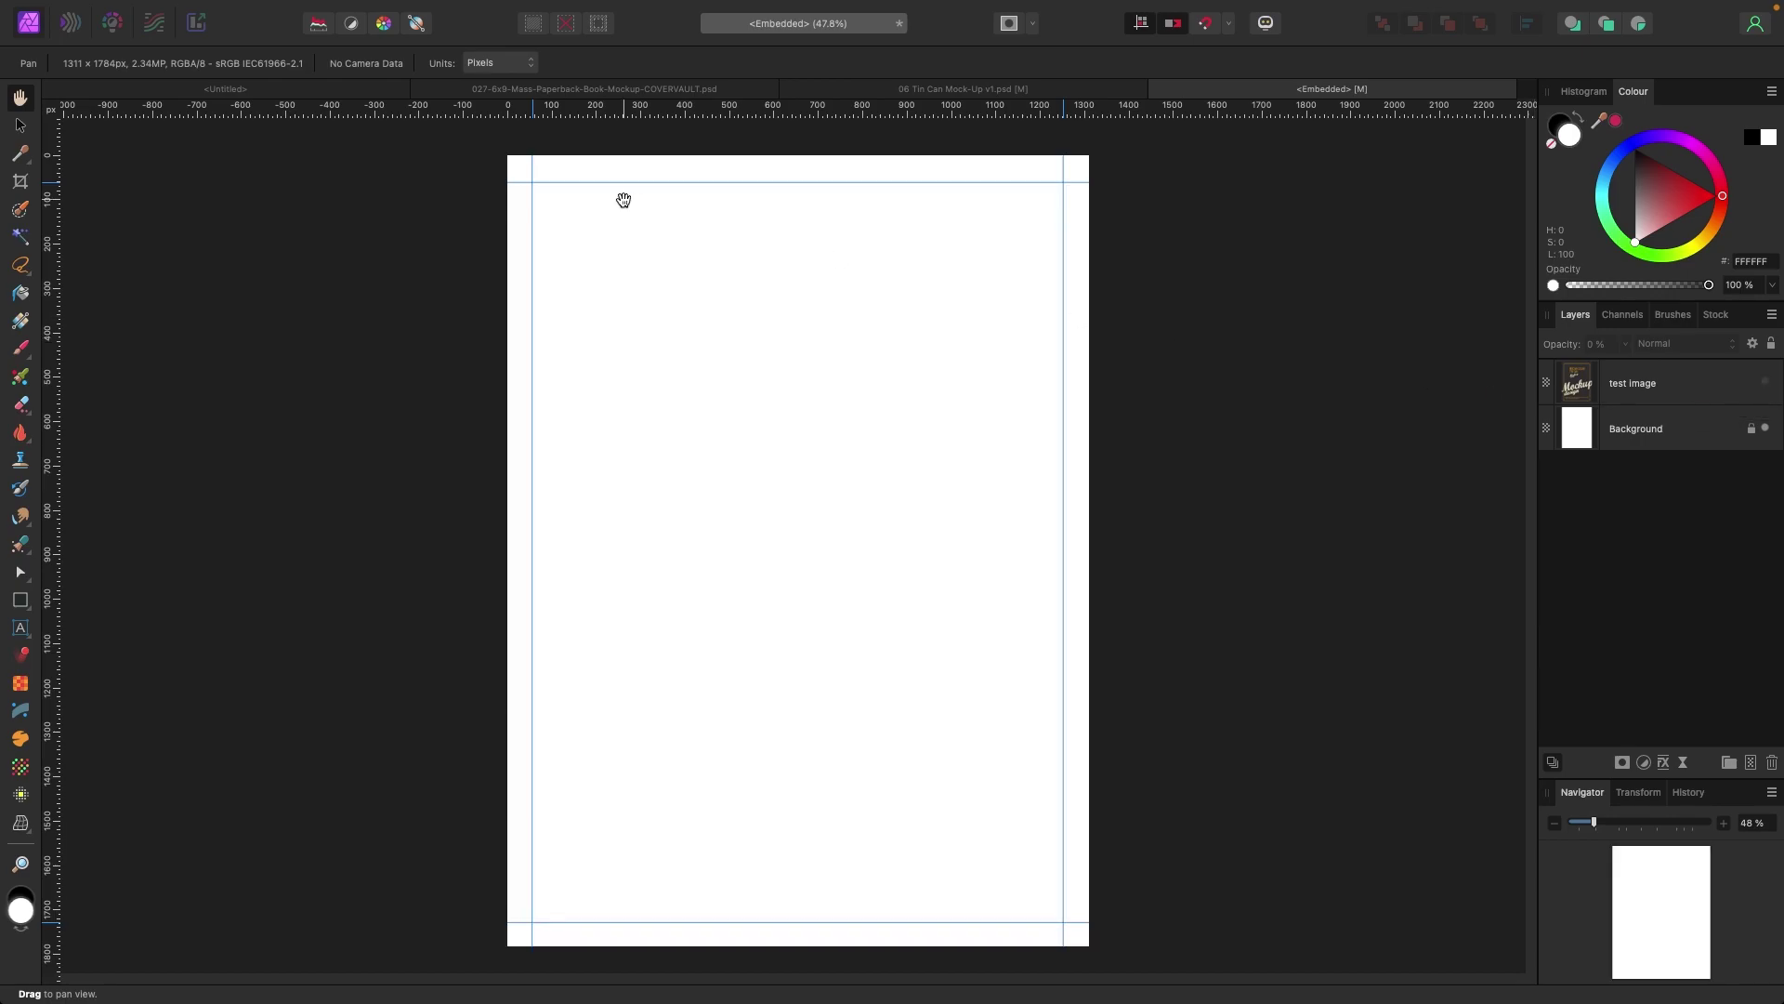
{"action": "left_click", "coordinate": [391, 11]}
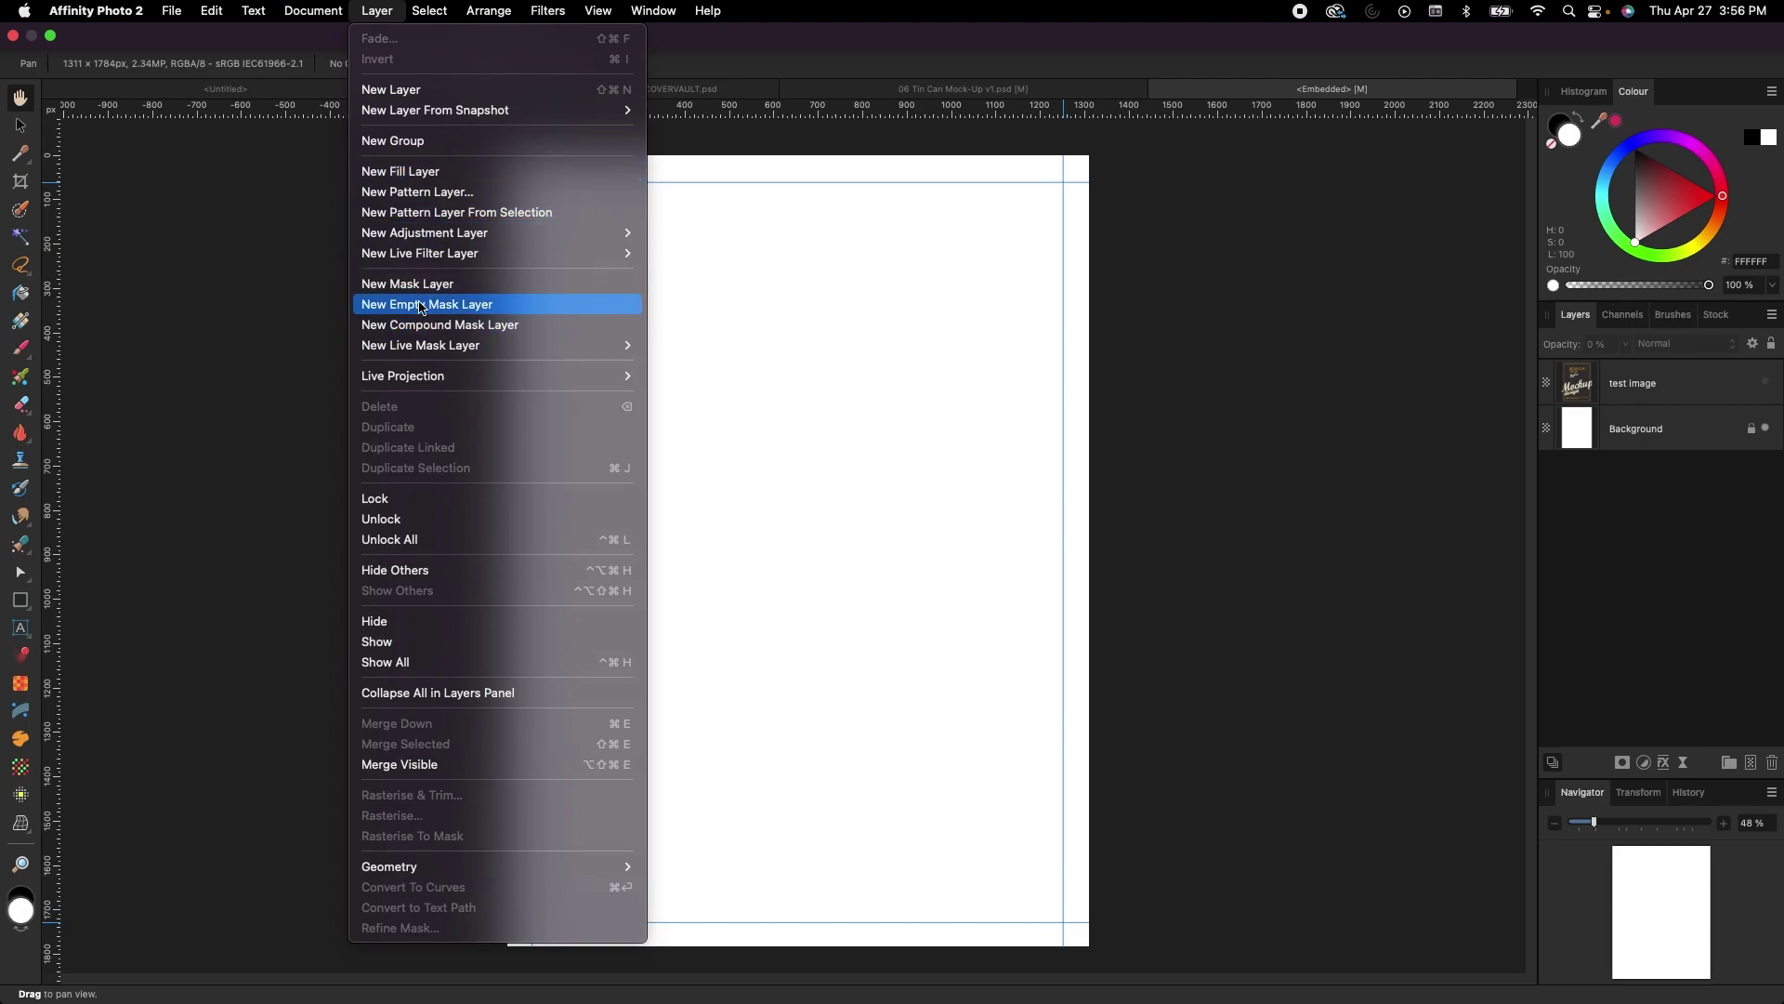
{"action": "left_click", "coordinate": [409, 171]}
{"action": "left_click", "coordinate": [1672, 186]}
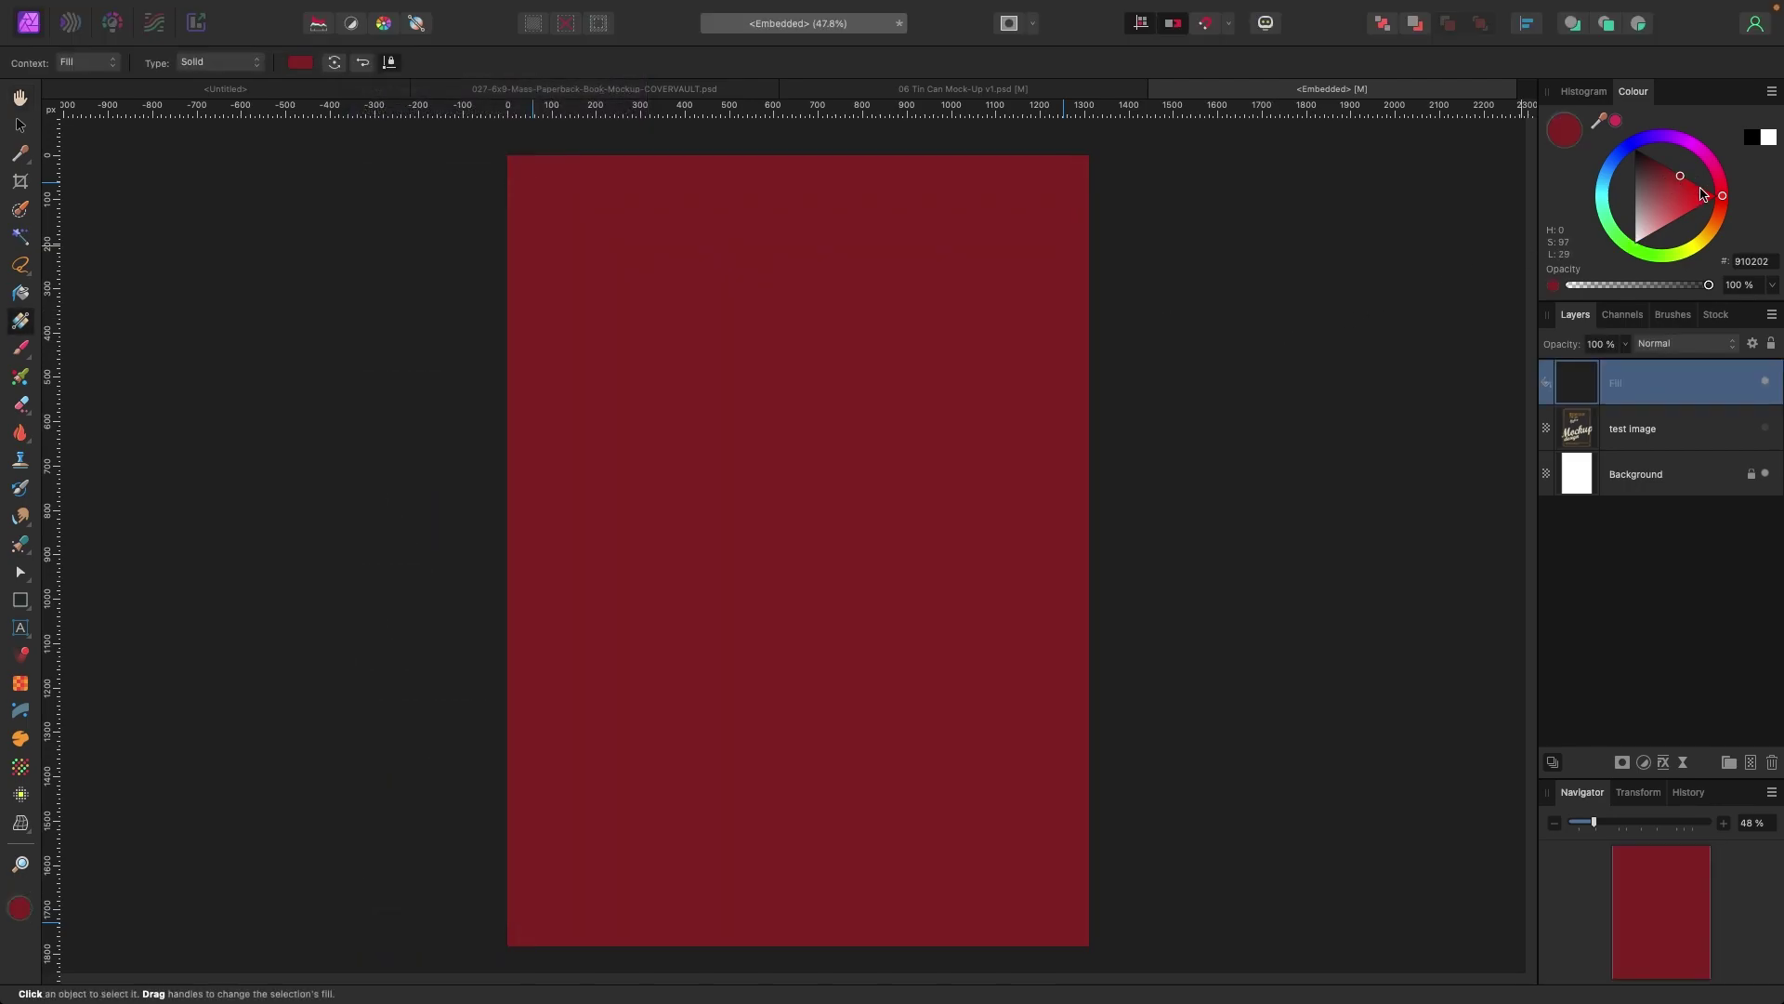
{"action": "left_click", "coordinate": [1710, 196]}
{"action": "left_click_drag", "start_coordinate": [1722, 195], "coordinate": [1016, 152]}
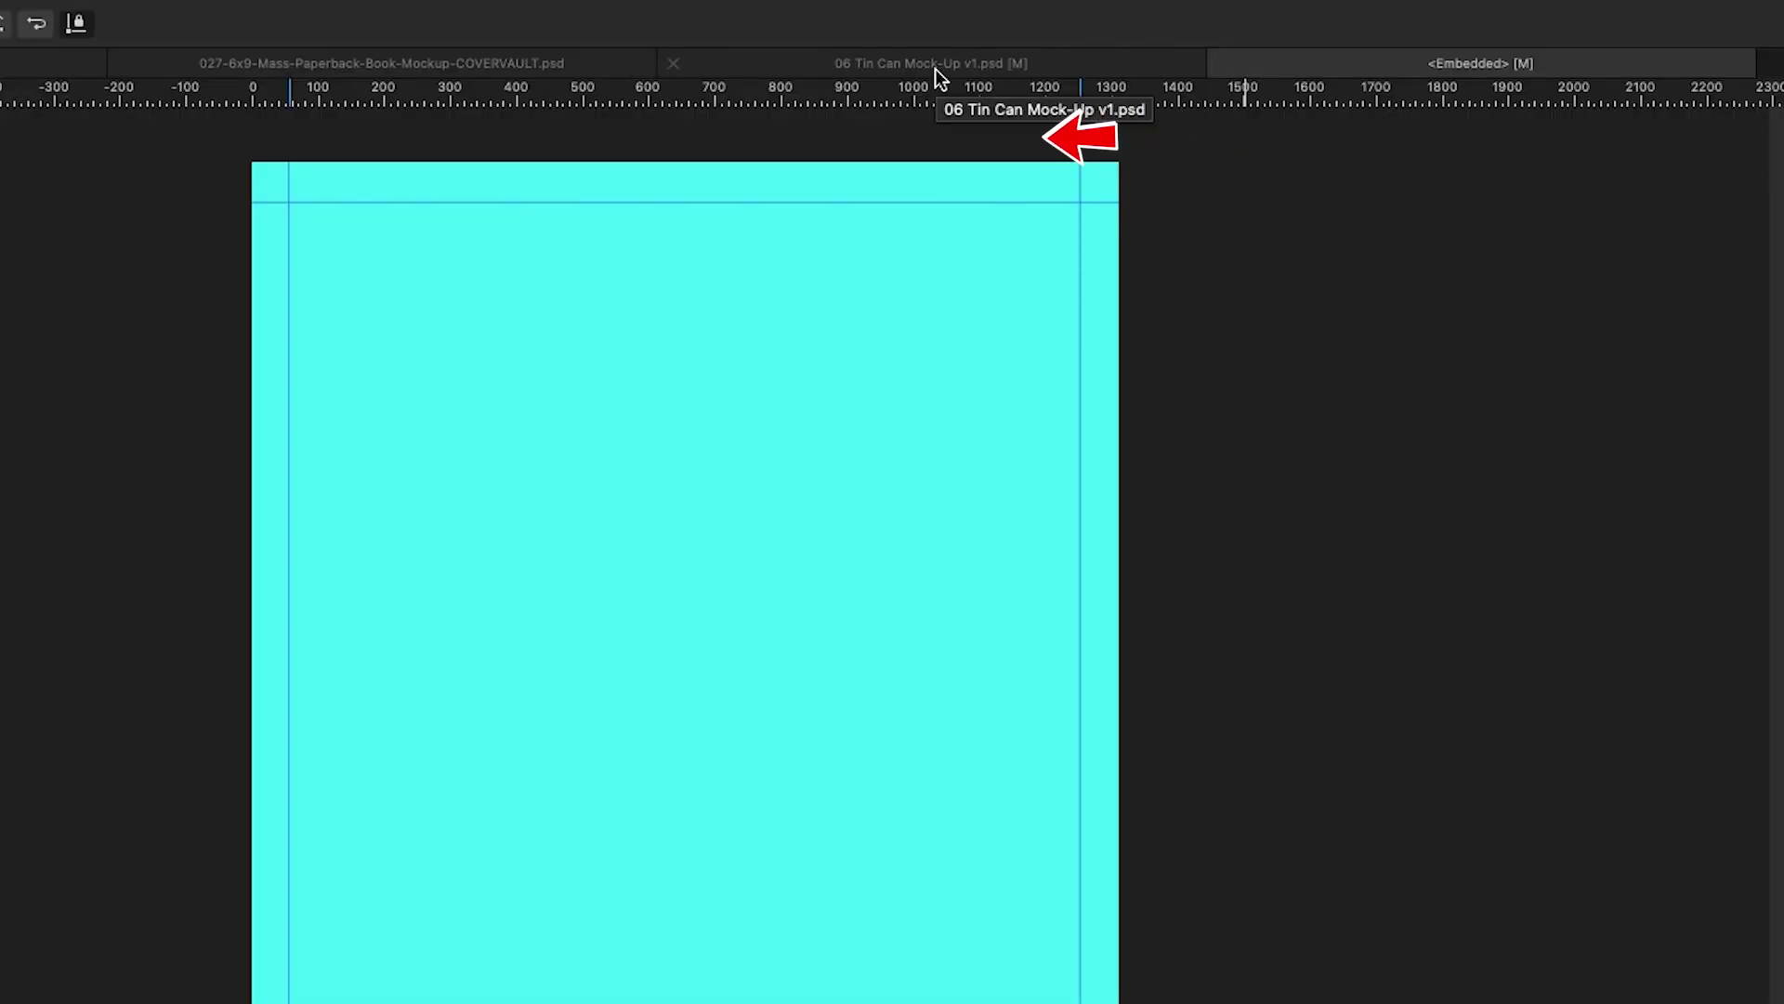
Compare the mockup and lid tabs, then delete the cyan Fill layer on the lid design.
{"action": "left_click", "coordinate": [935, 69]}
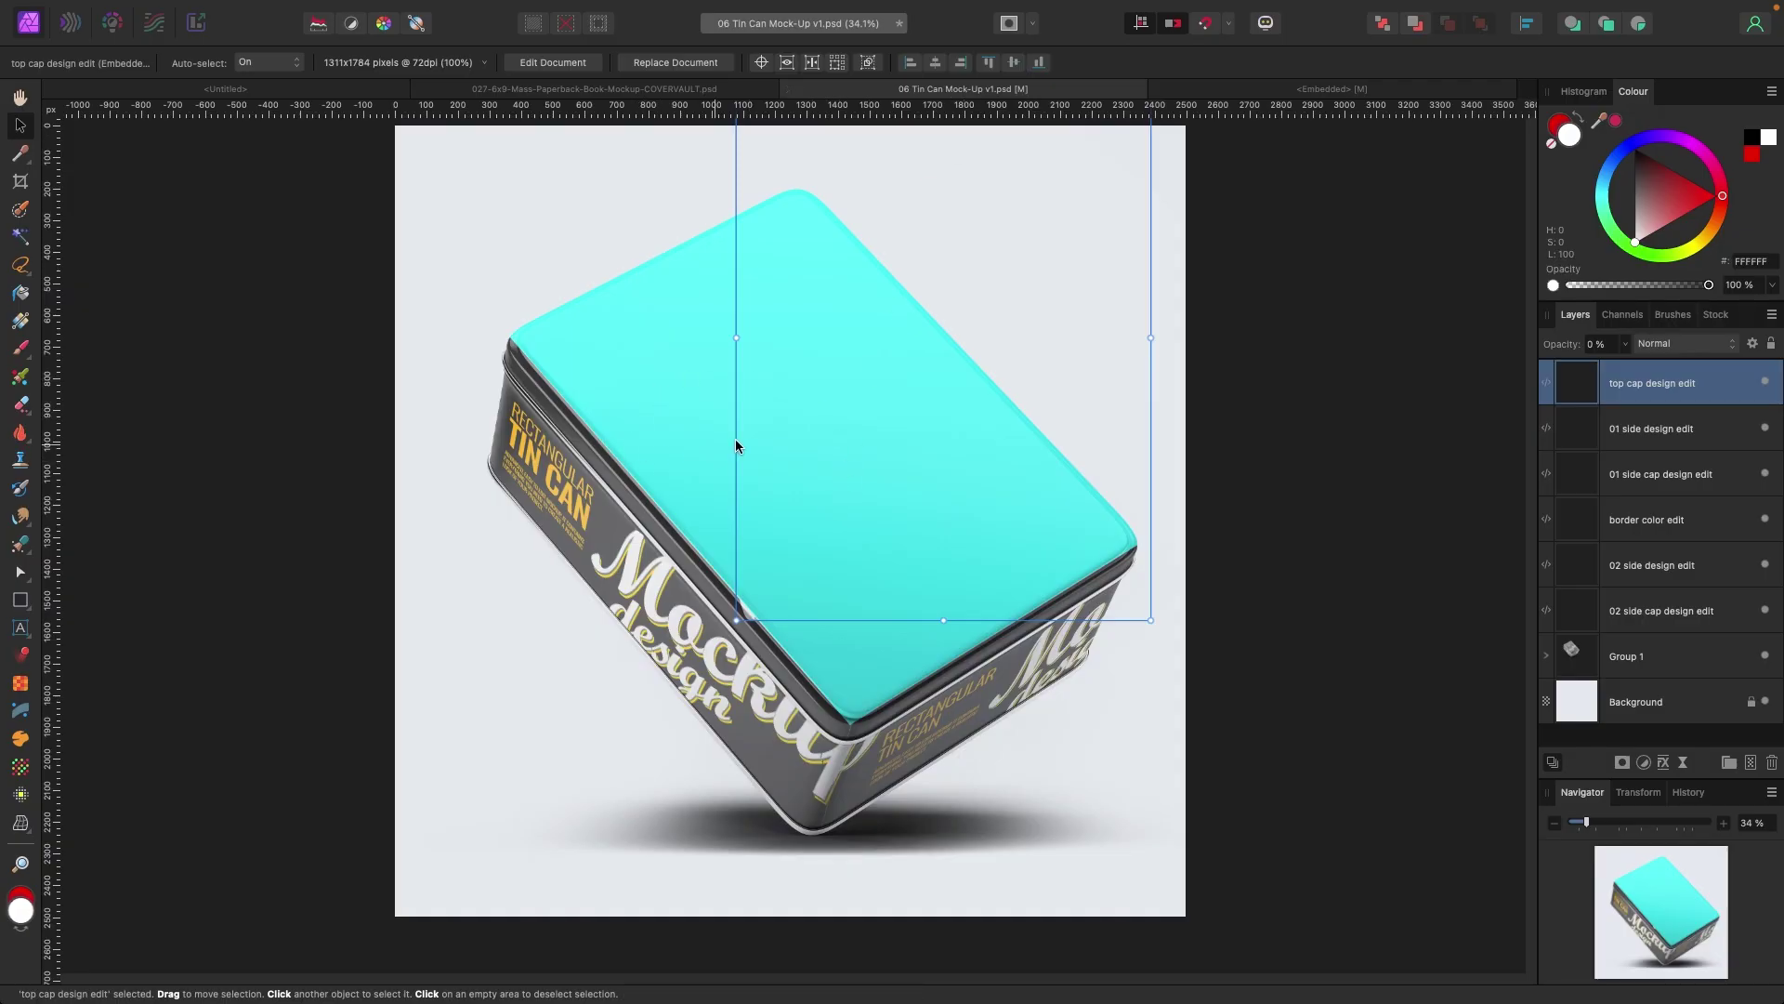
{"action": "left_click", "coordinate": [1354, 498]}
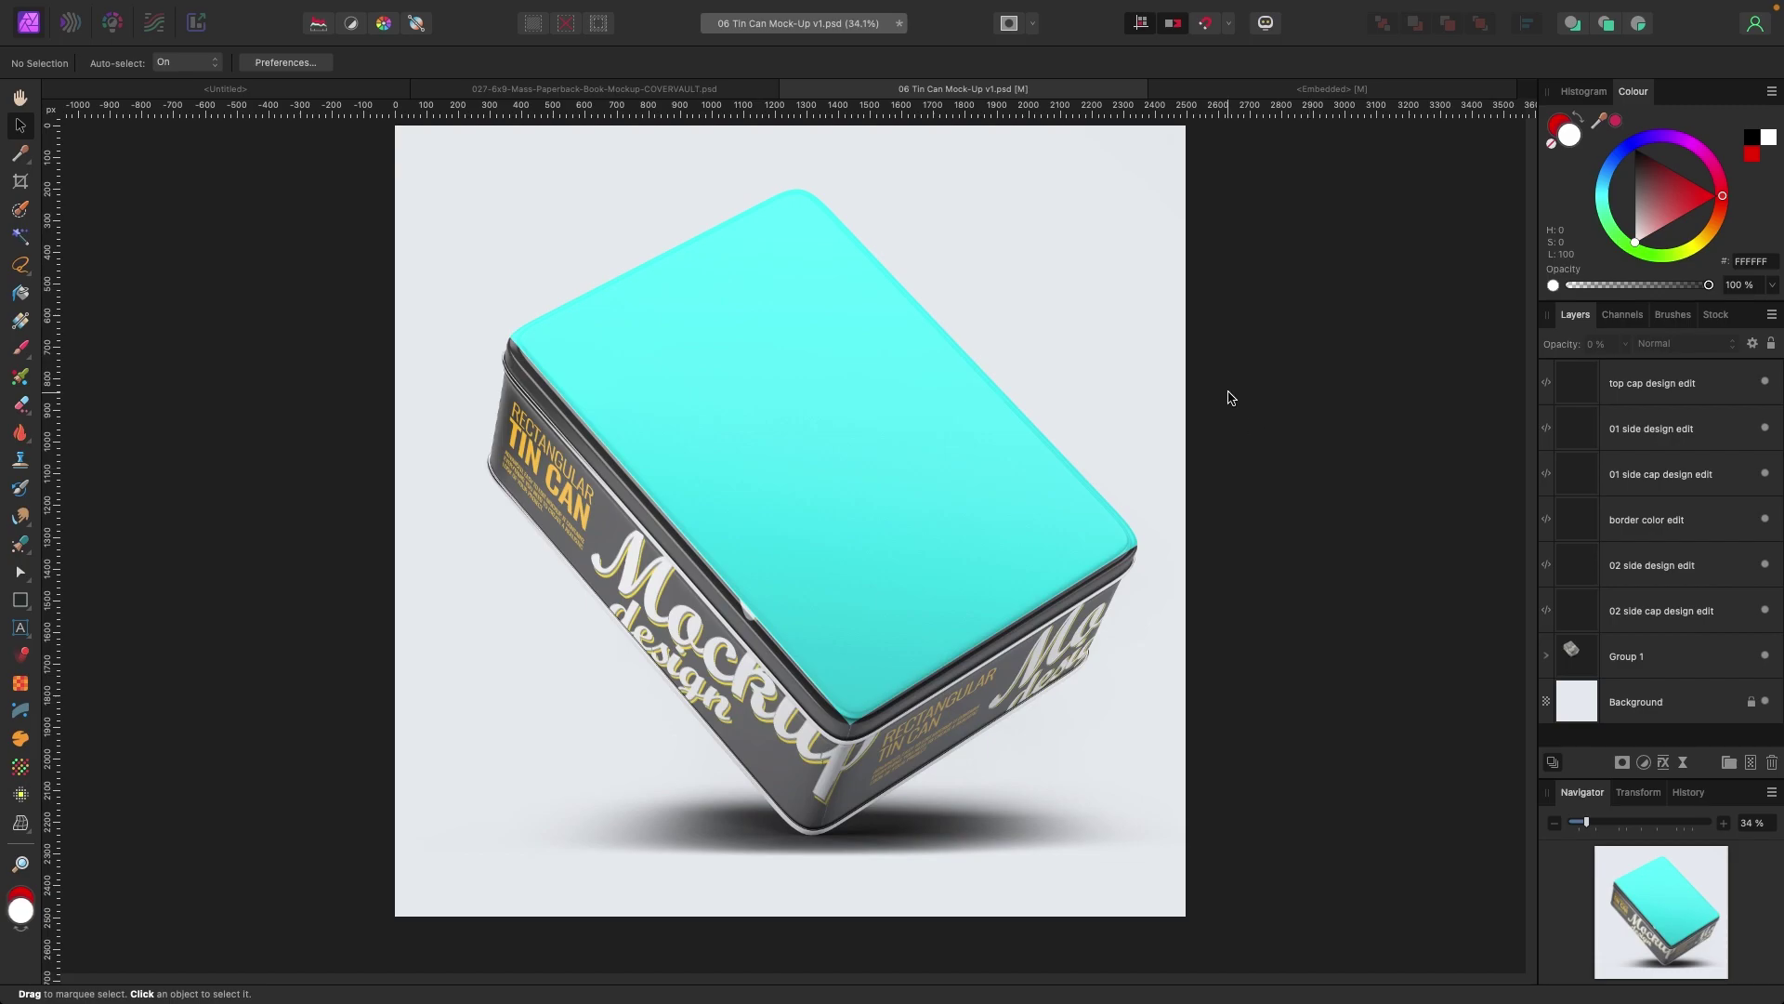
{"action": "left_click", "coordinate": [1282, 90]}
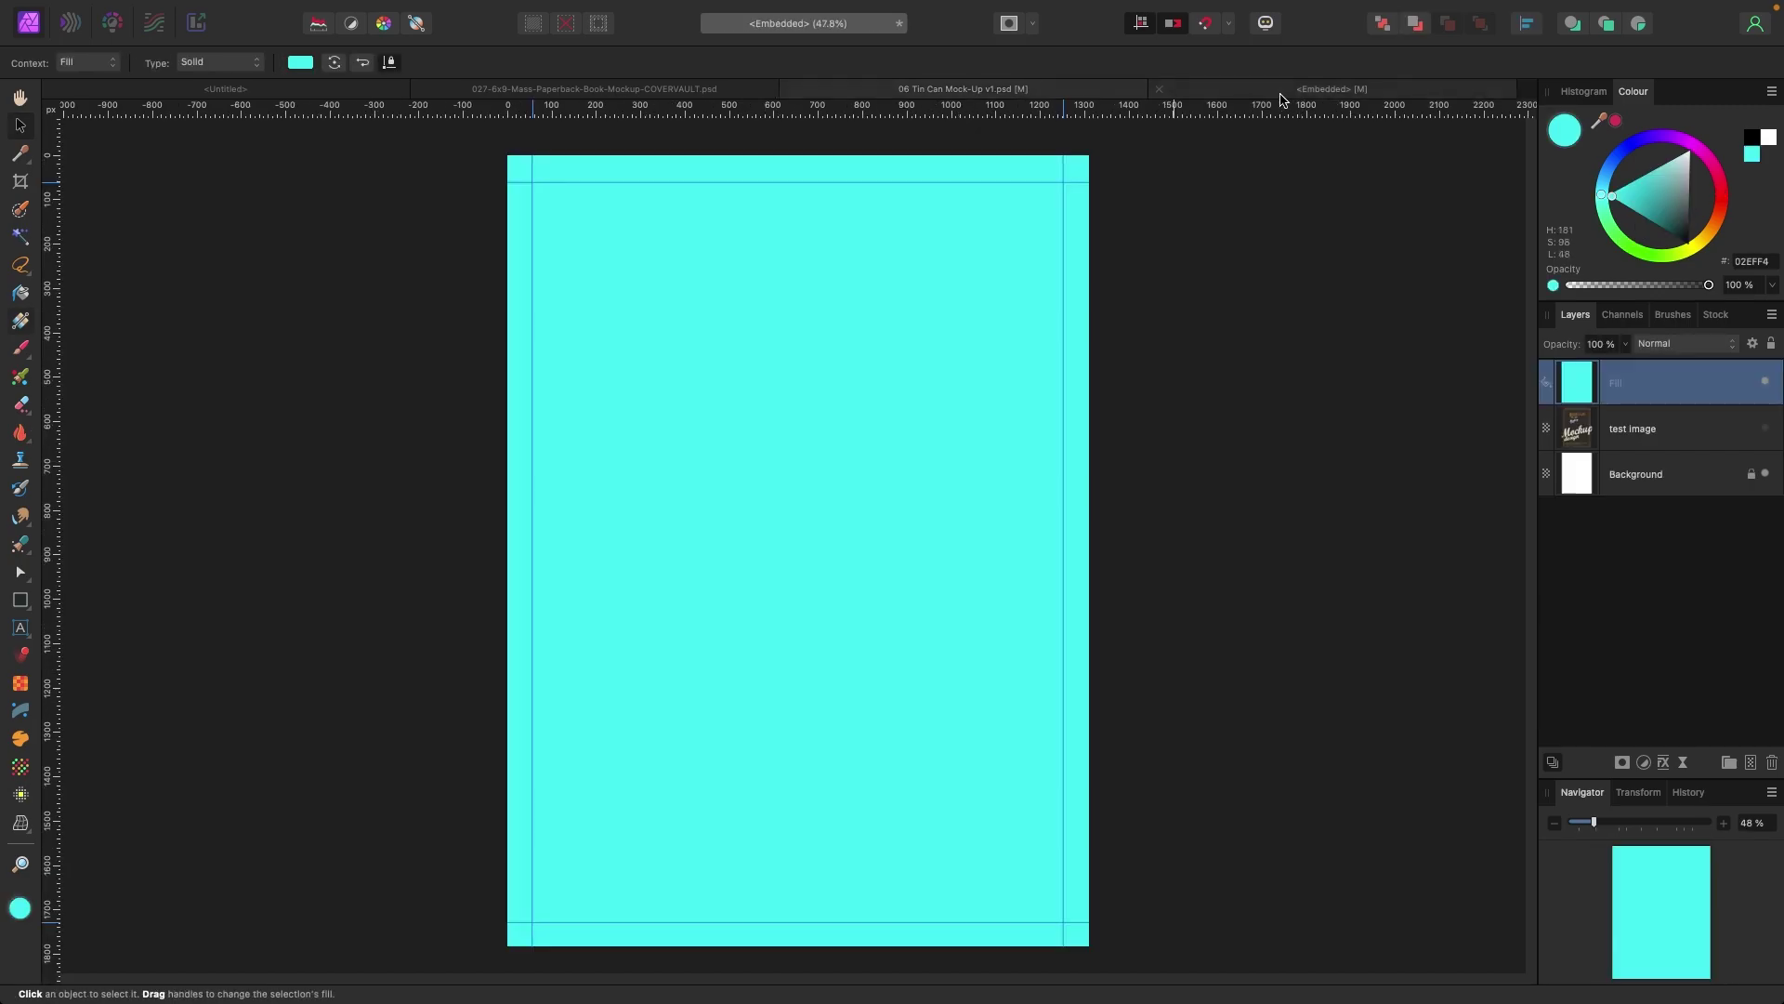
{"action": "left_click", "coordinate": [992, 93]}
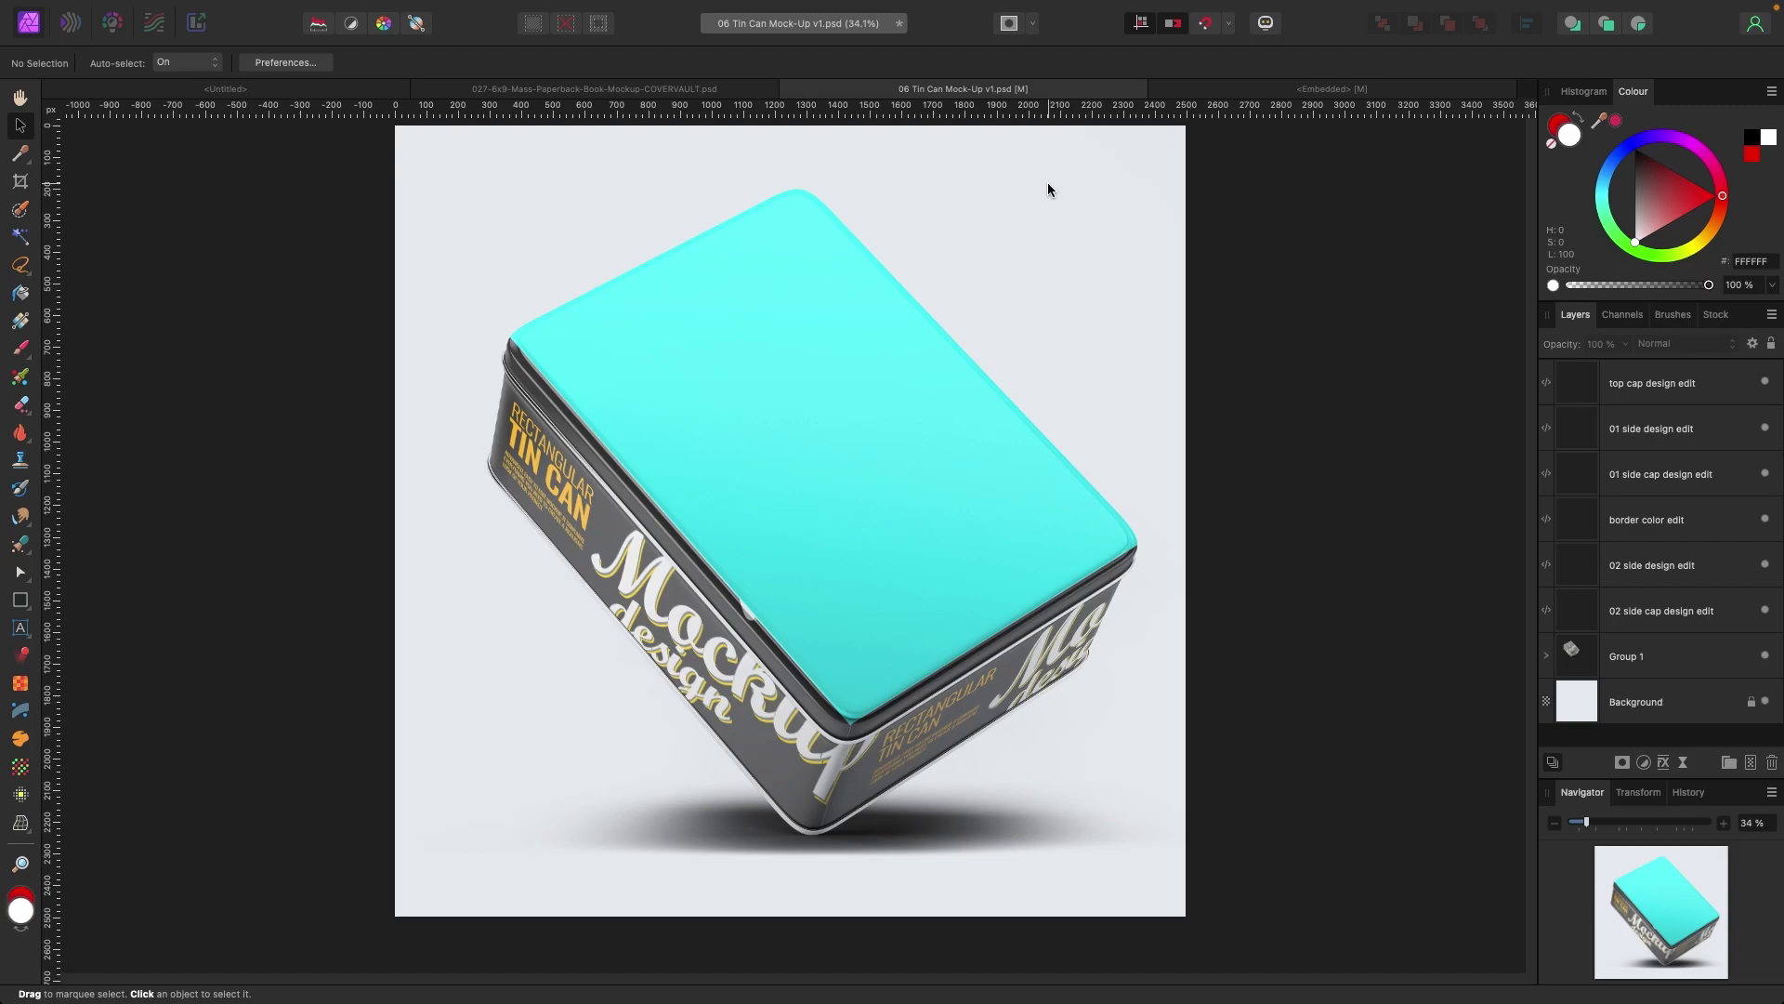
{"action": "left_click", "coordinate": [1224, 89]}
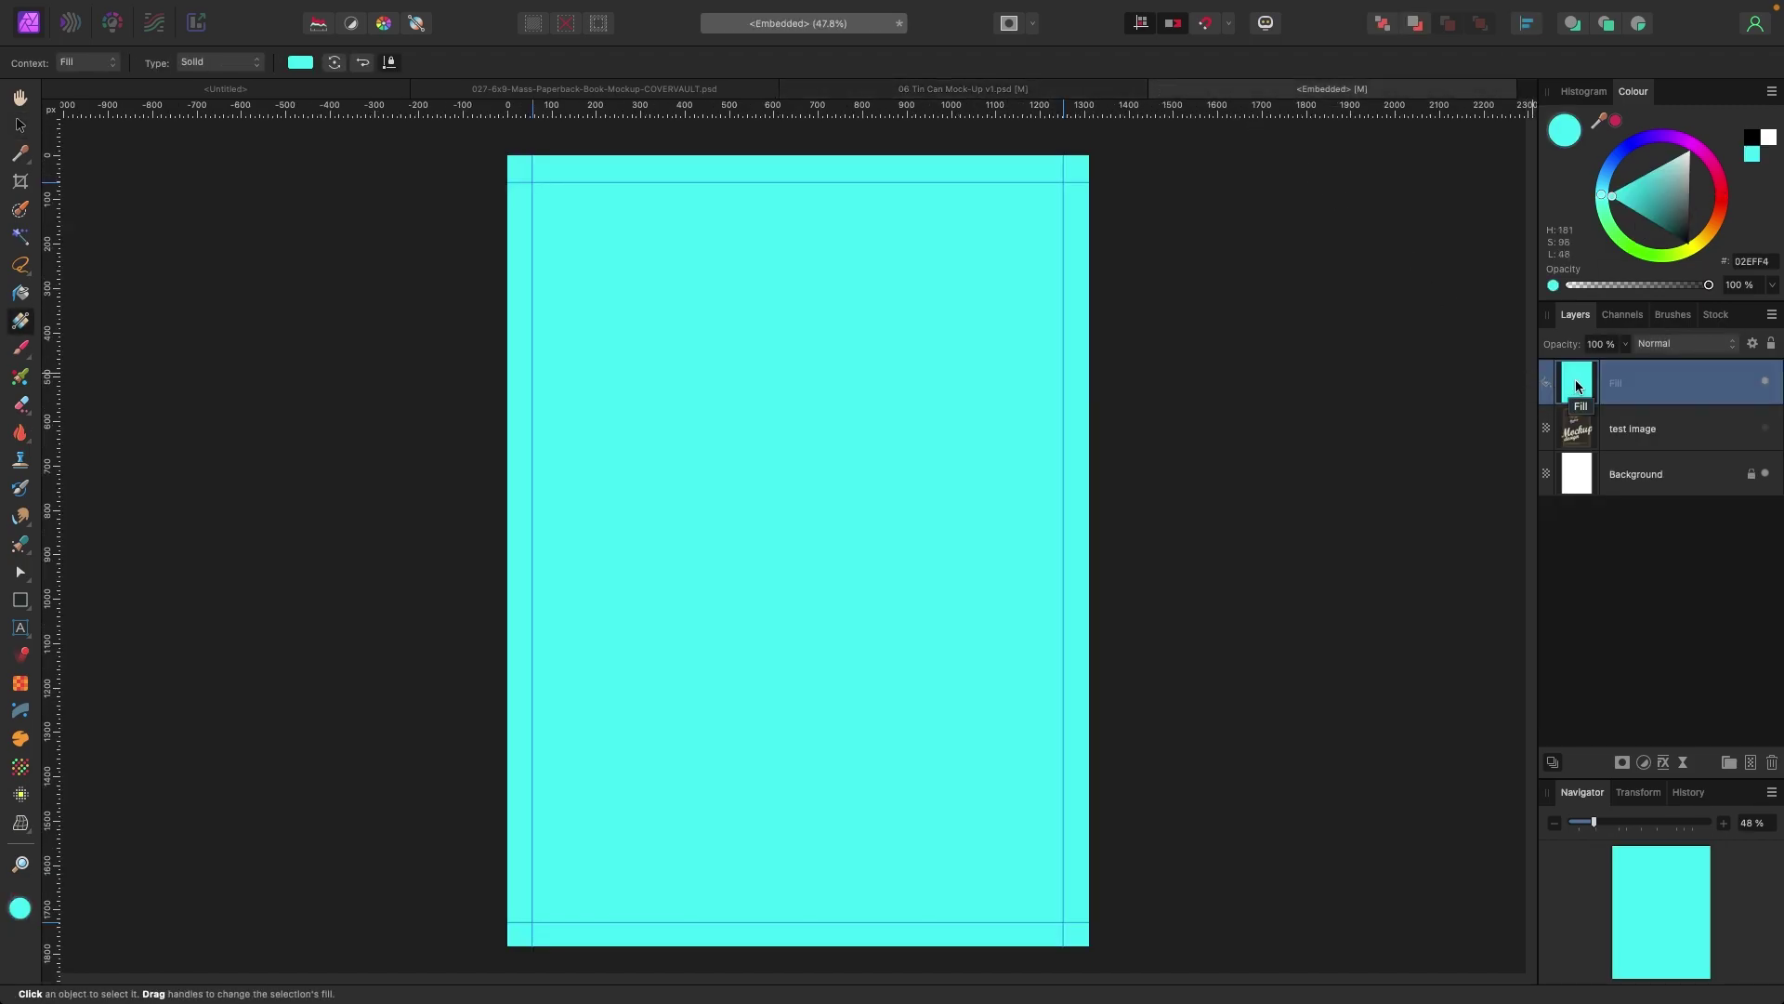
{"action": "key", "text": "Delete"}
Search Stock for 'dark te' and place a dark texture photo on the lid page.
{"action": "left_click", "coordinate": [1716, 314]}
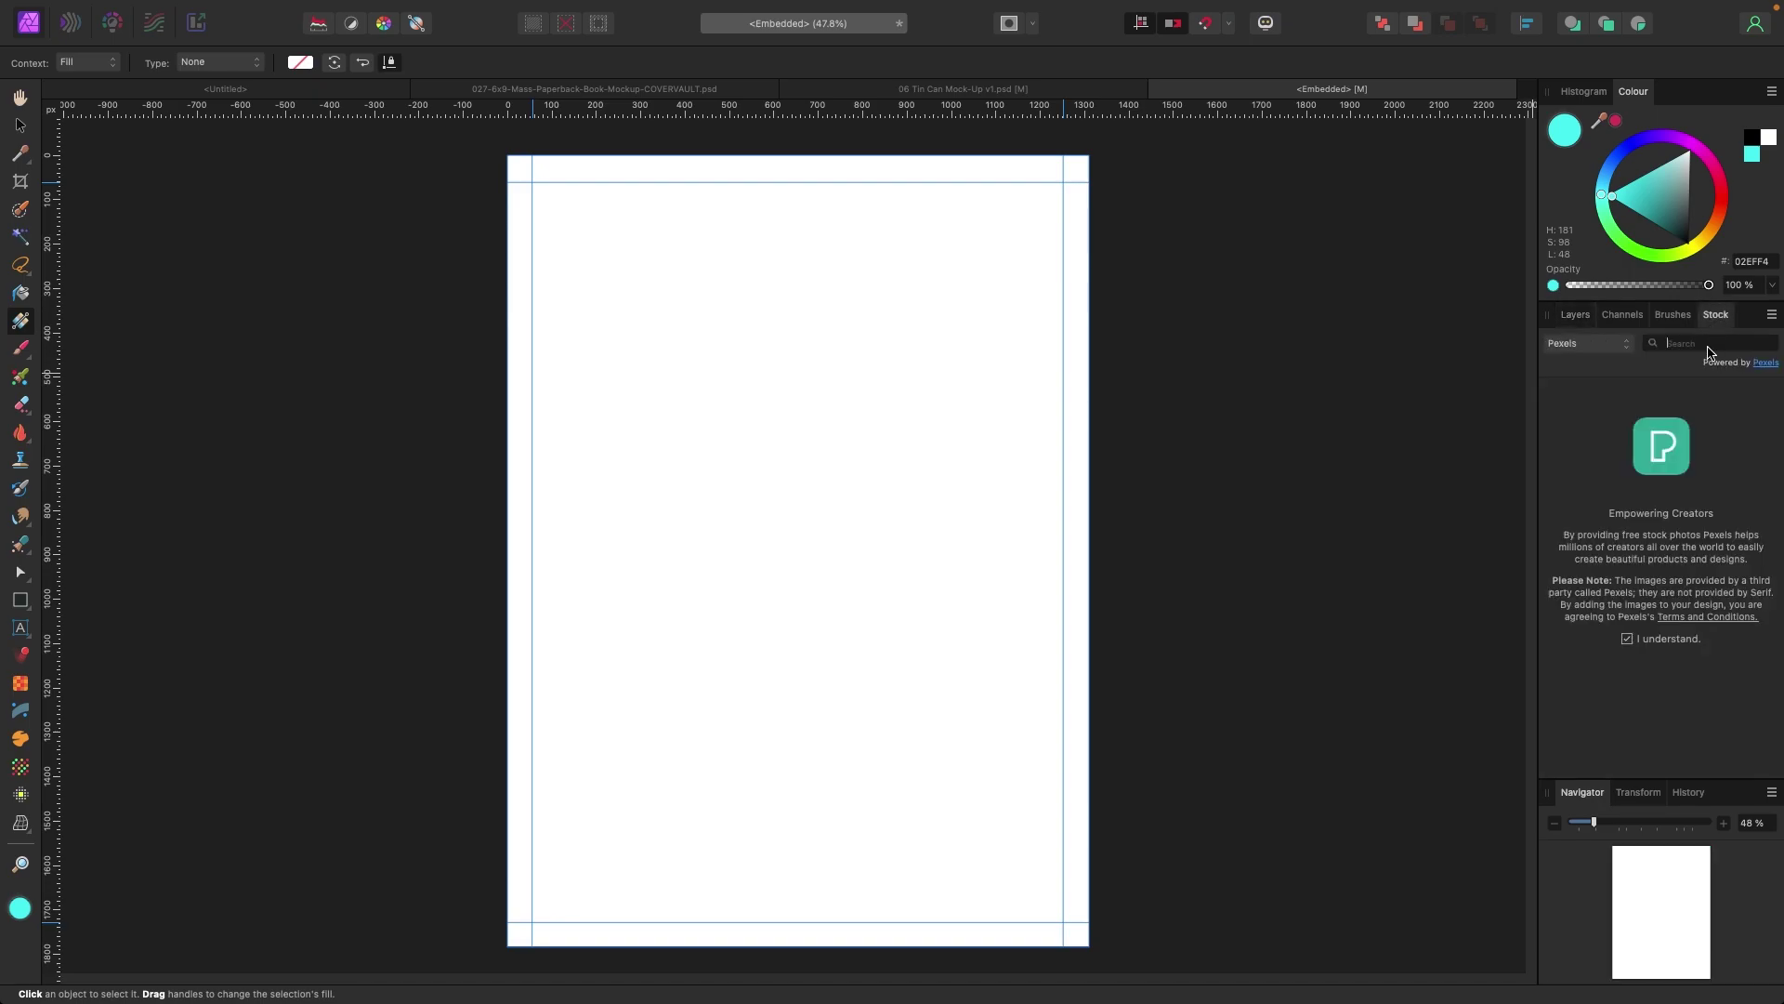
{"action": "left_click", "coordinate": [1709, 347]}
{"action": "type", "text": "dark texture"}
{"action": "key", "text": "Return"}
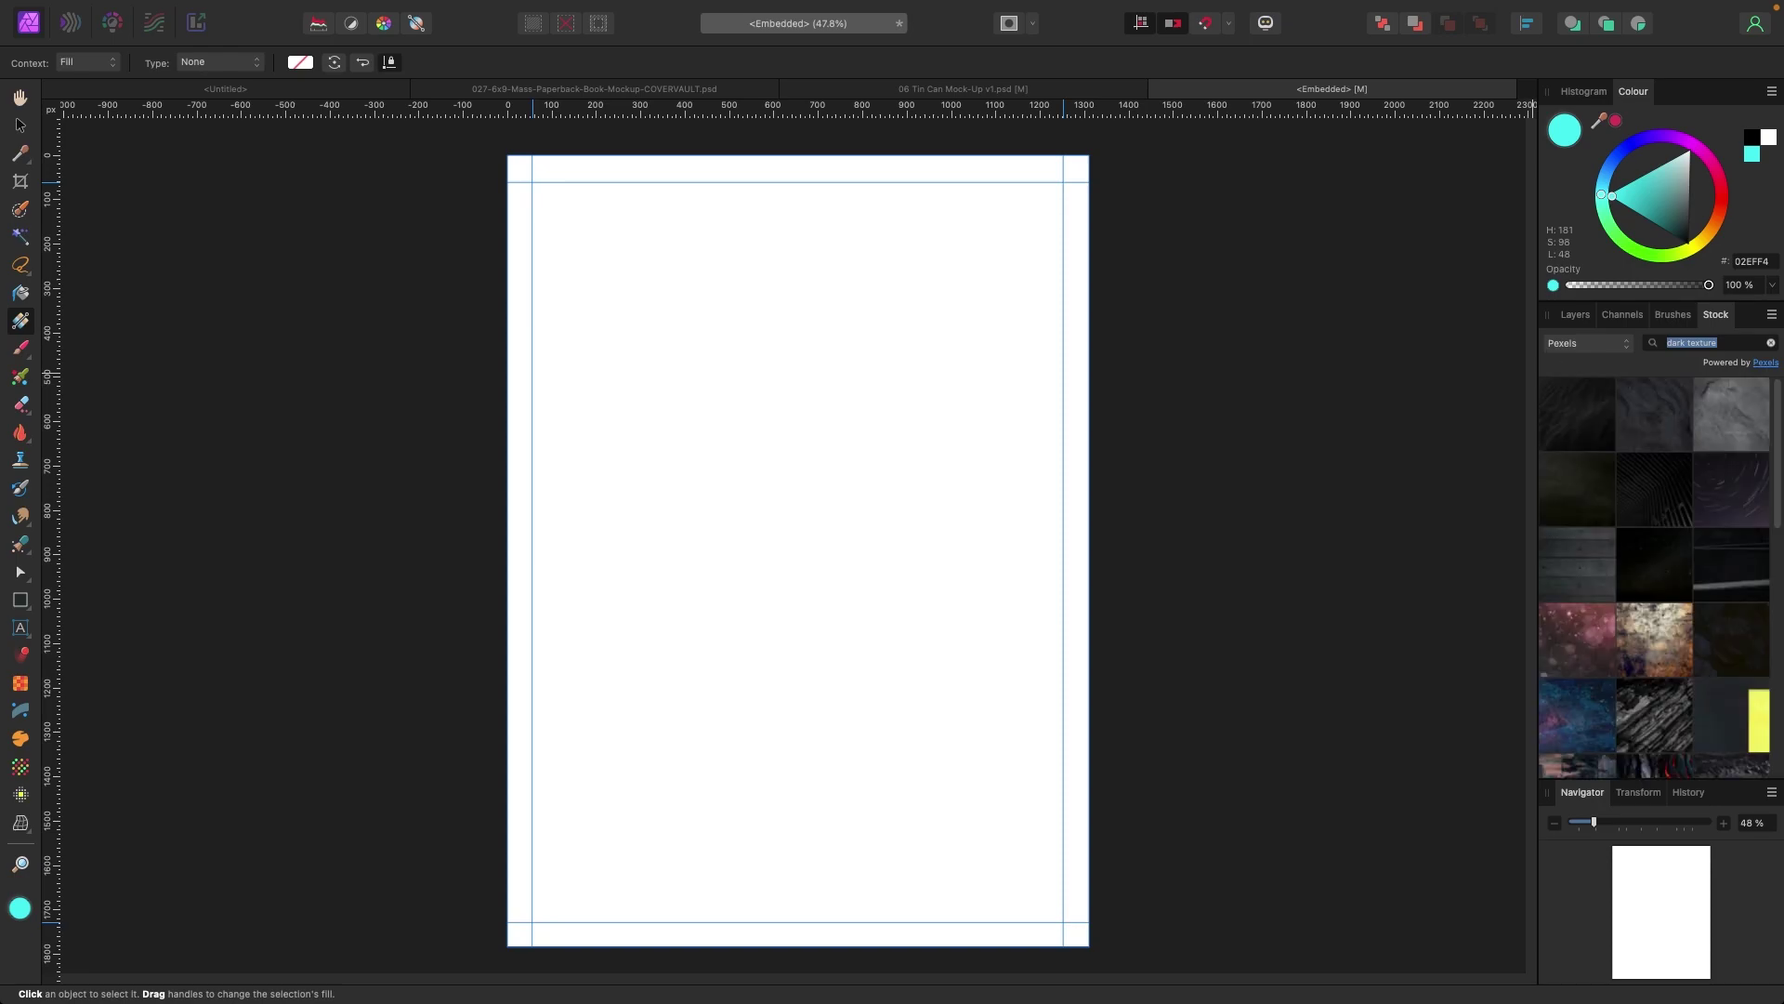
{"action": "left_click_drag", "start_coordinate": [1608, 506], "coordinate": [865, 539]}
{"action": "left_click_drag", "start_coordinate": [864, 539], "coordinate": [865, 537]}
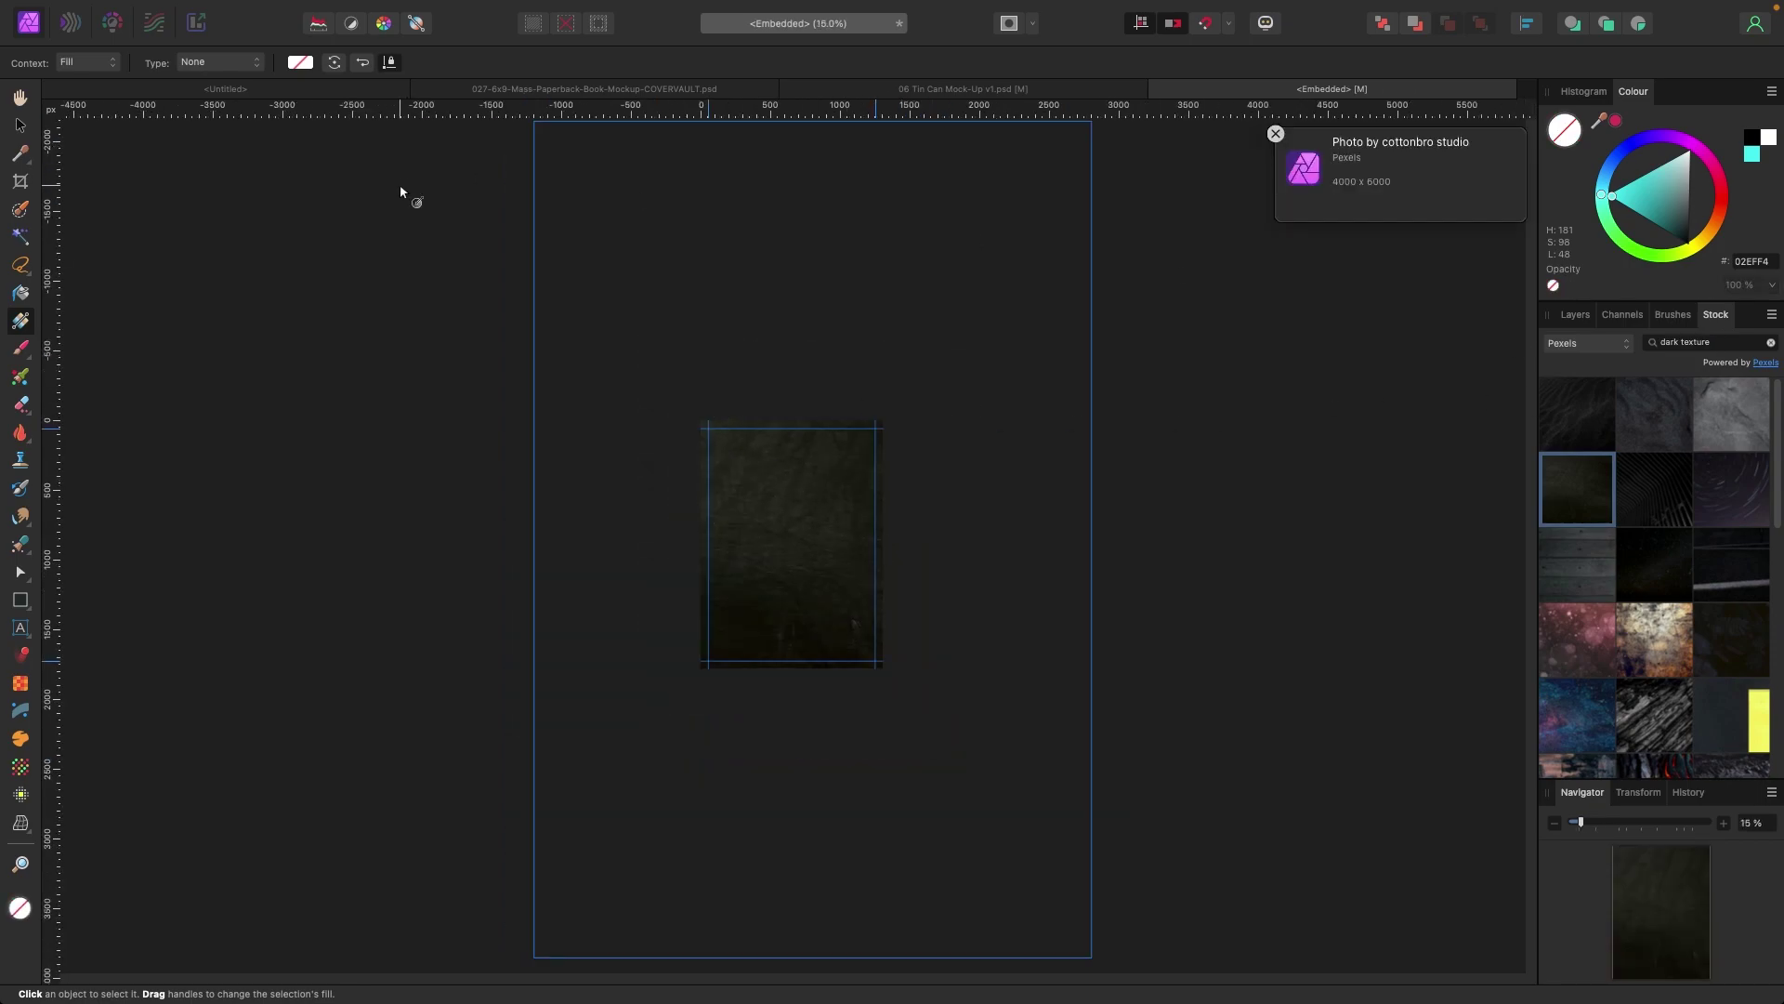
Resize and position the texture photo over the white page, then check the lid in the mockup.
{"action": "left_click", "coordinate": [21, 124]}
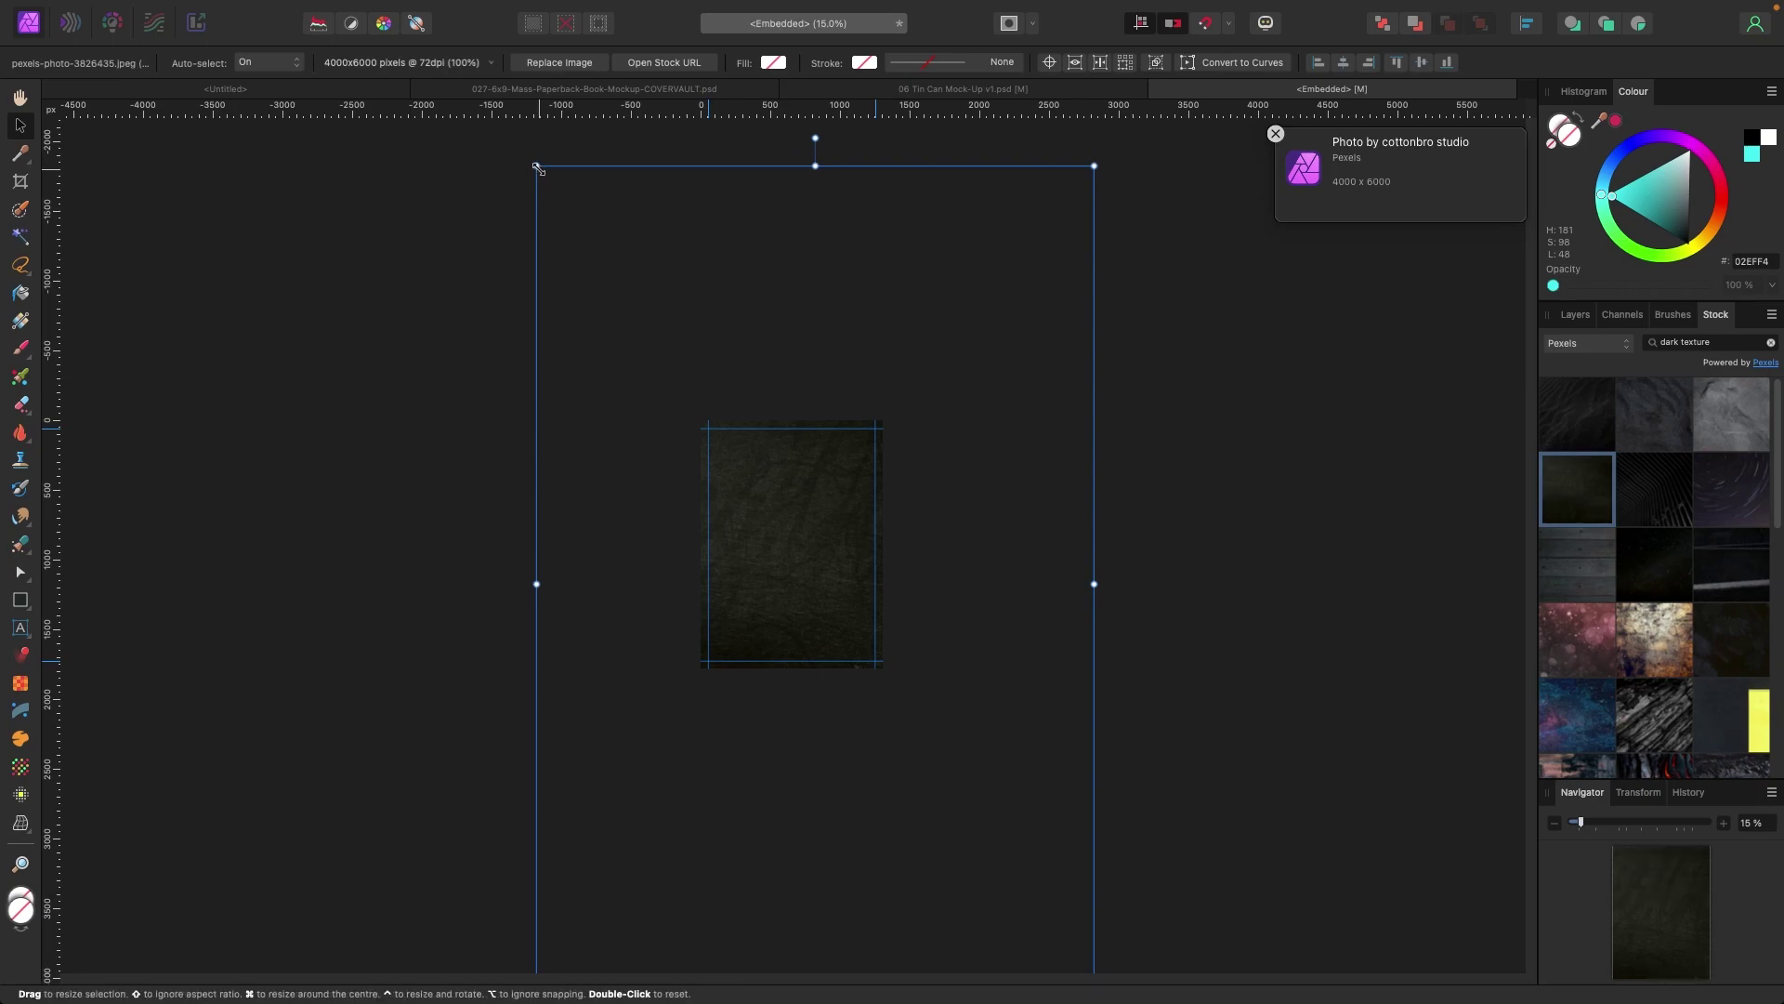
{"action": "left_click_drag", "start_coordinate": [537, 167], "coordinate": [902, 716]}
{"action": "left_click_drag", "start_coordinate": [998, 821], "coordinate": [789, 511]}
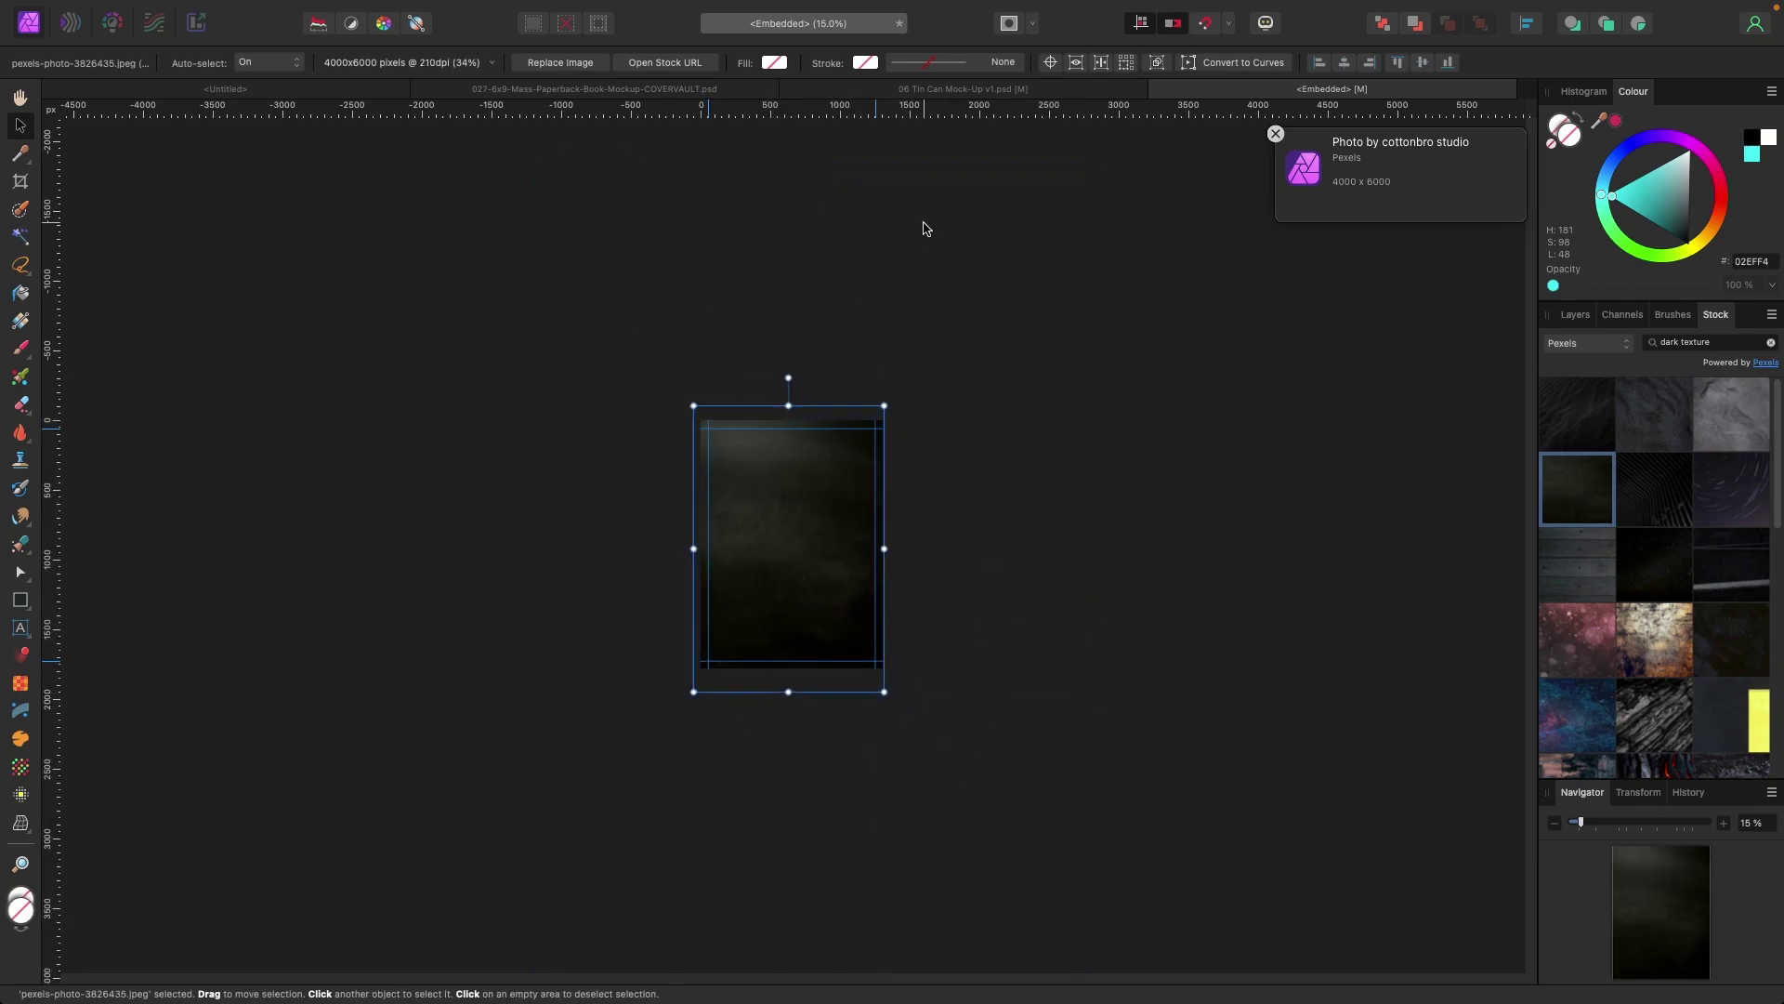
{"action": "key", "text": "super+plus"}
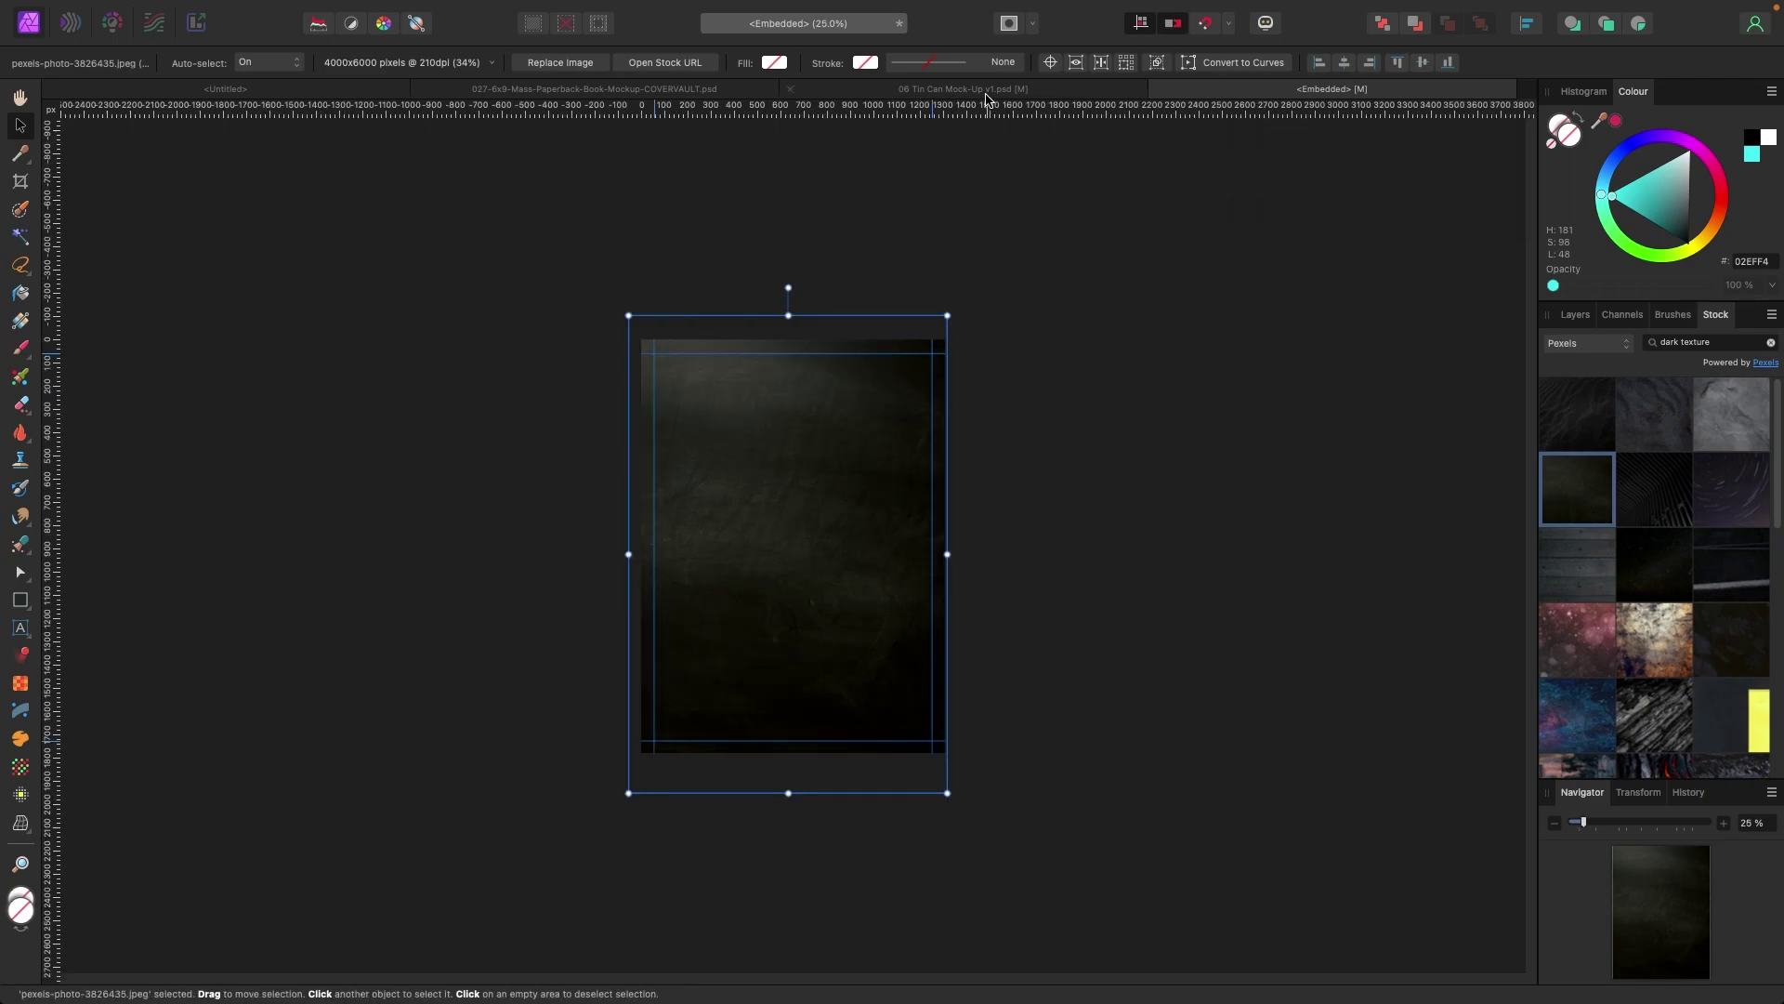
{"action": "left_click", "coordinate": [988, 91]}
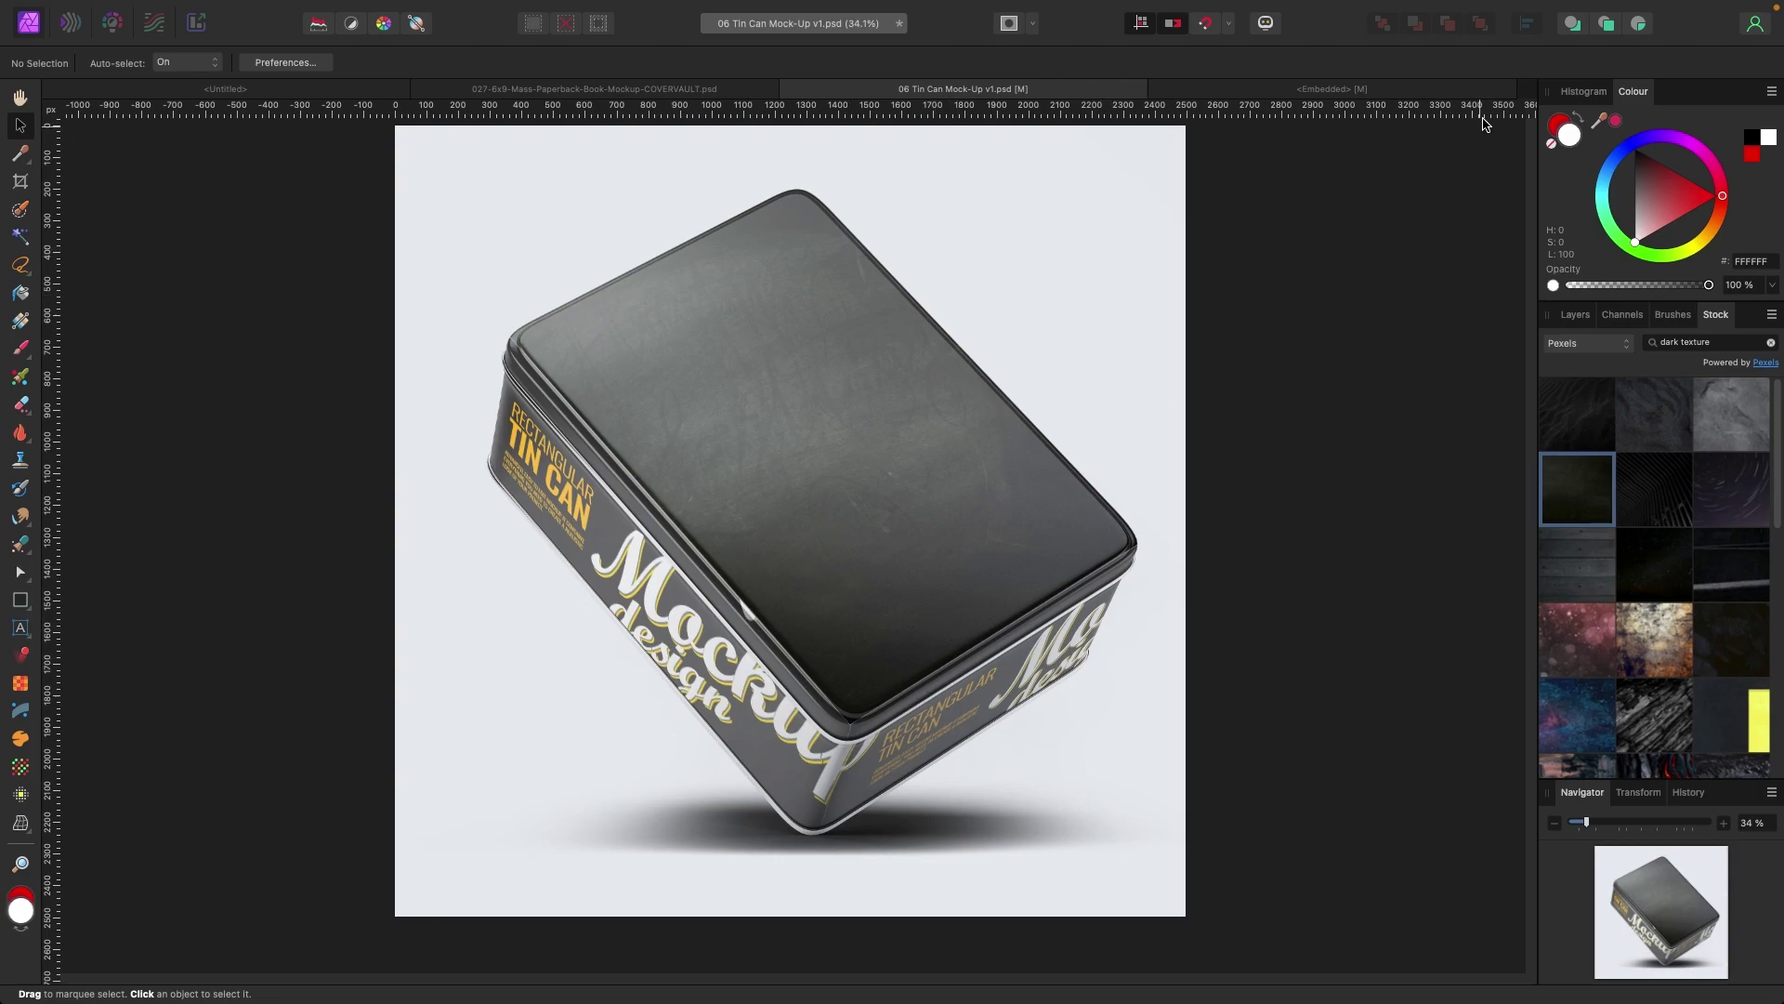
View the lid design's layer list in its tab, then return to the tin can mockup.
{"action": "left_click", "coordinate": [1266, 91]}
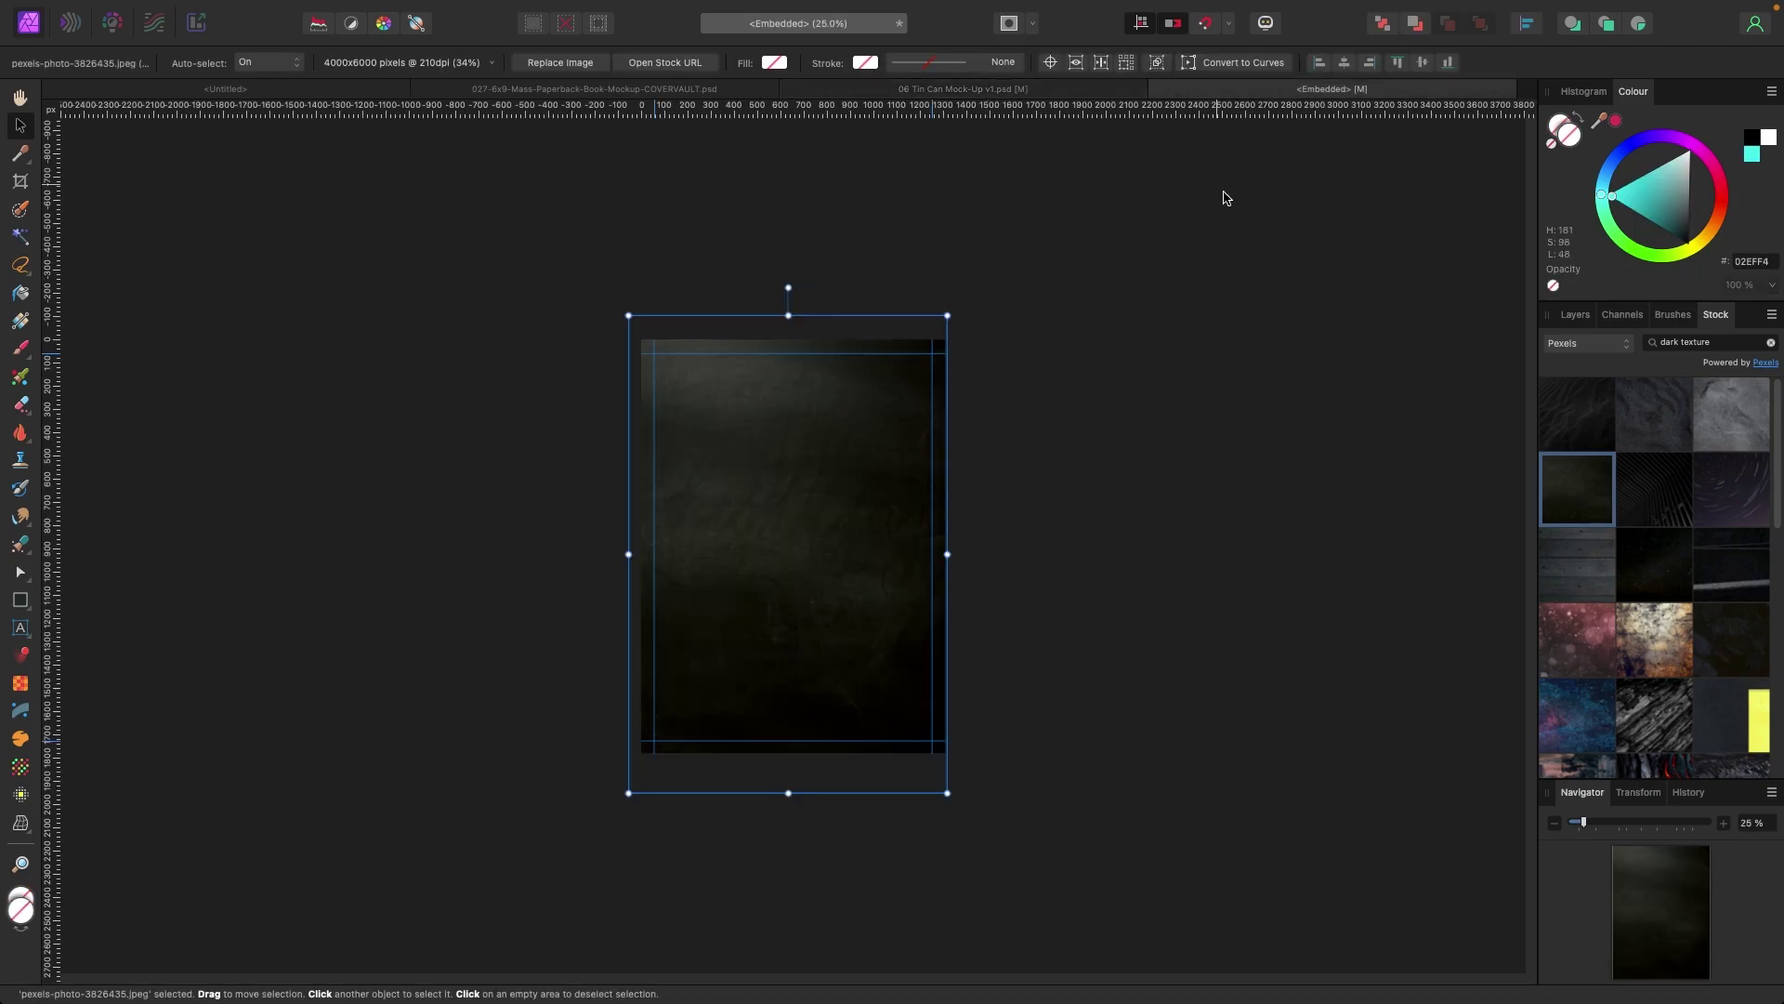
{"action": "left_click", "coordinate": [1575, 316]}
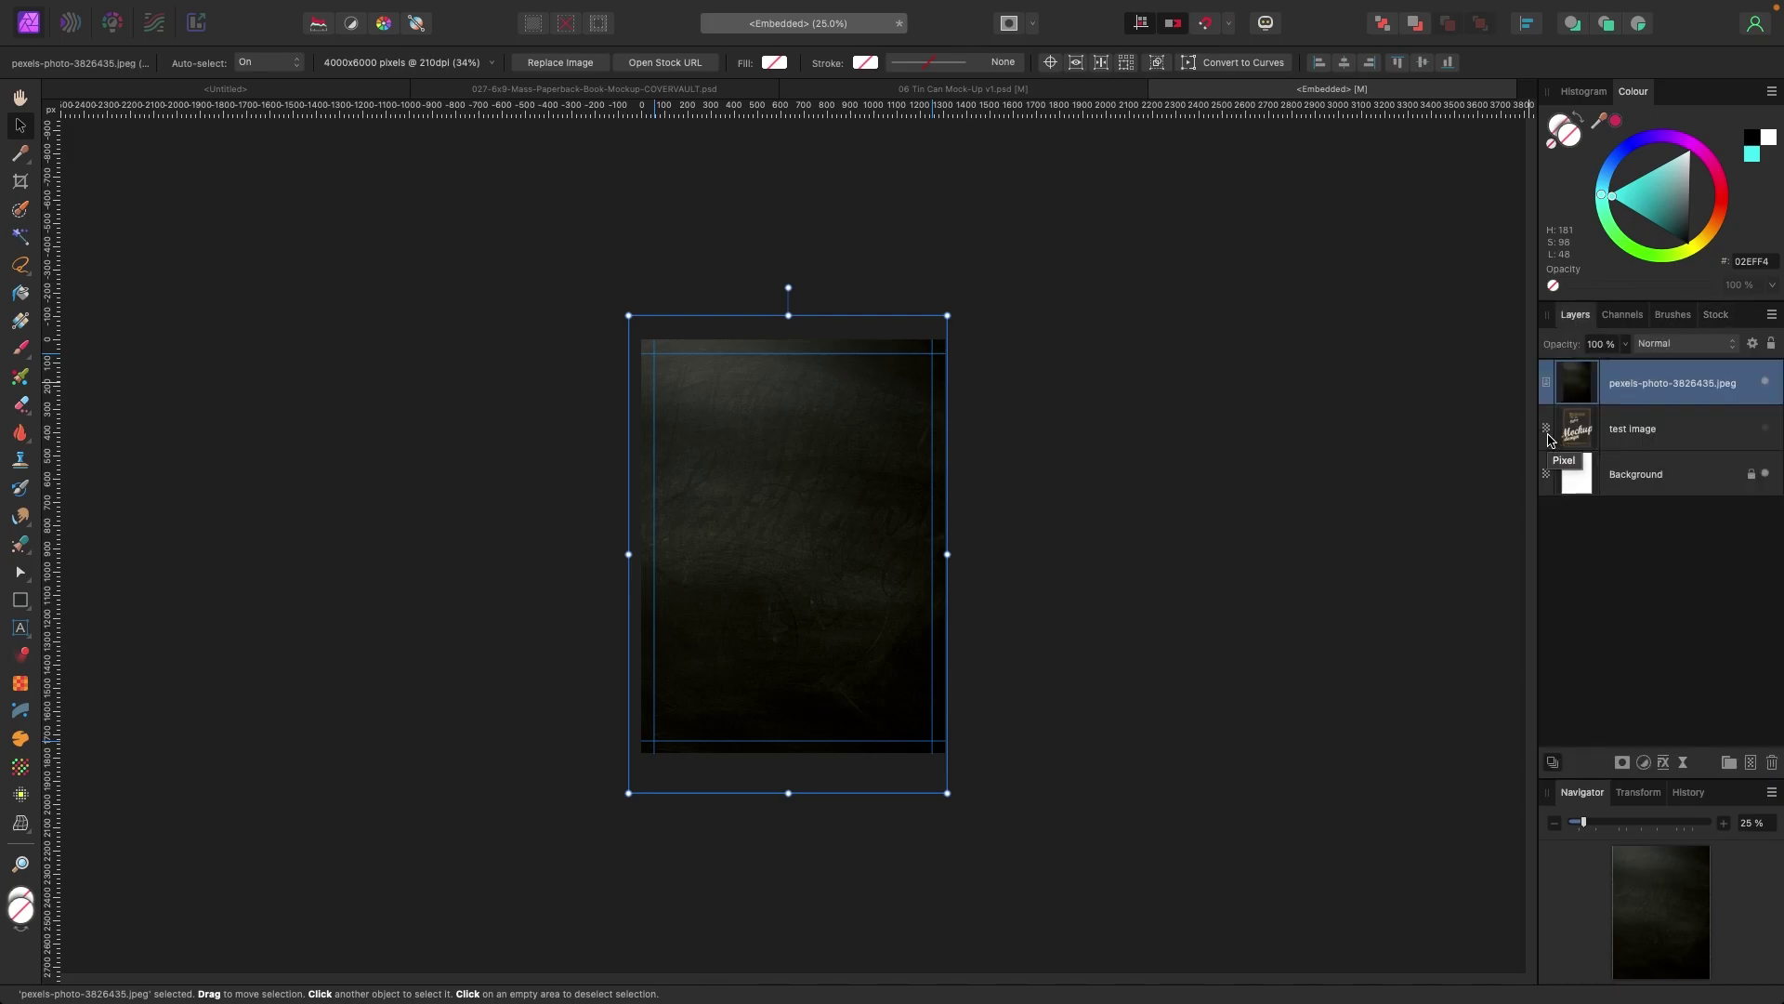
{"action": "left_click", "coordinate": [1064, 91]}
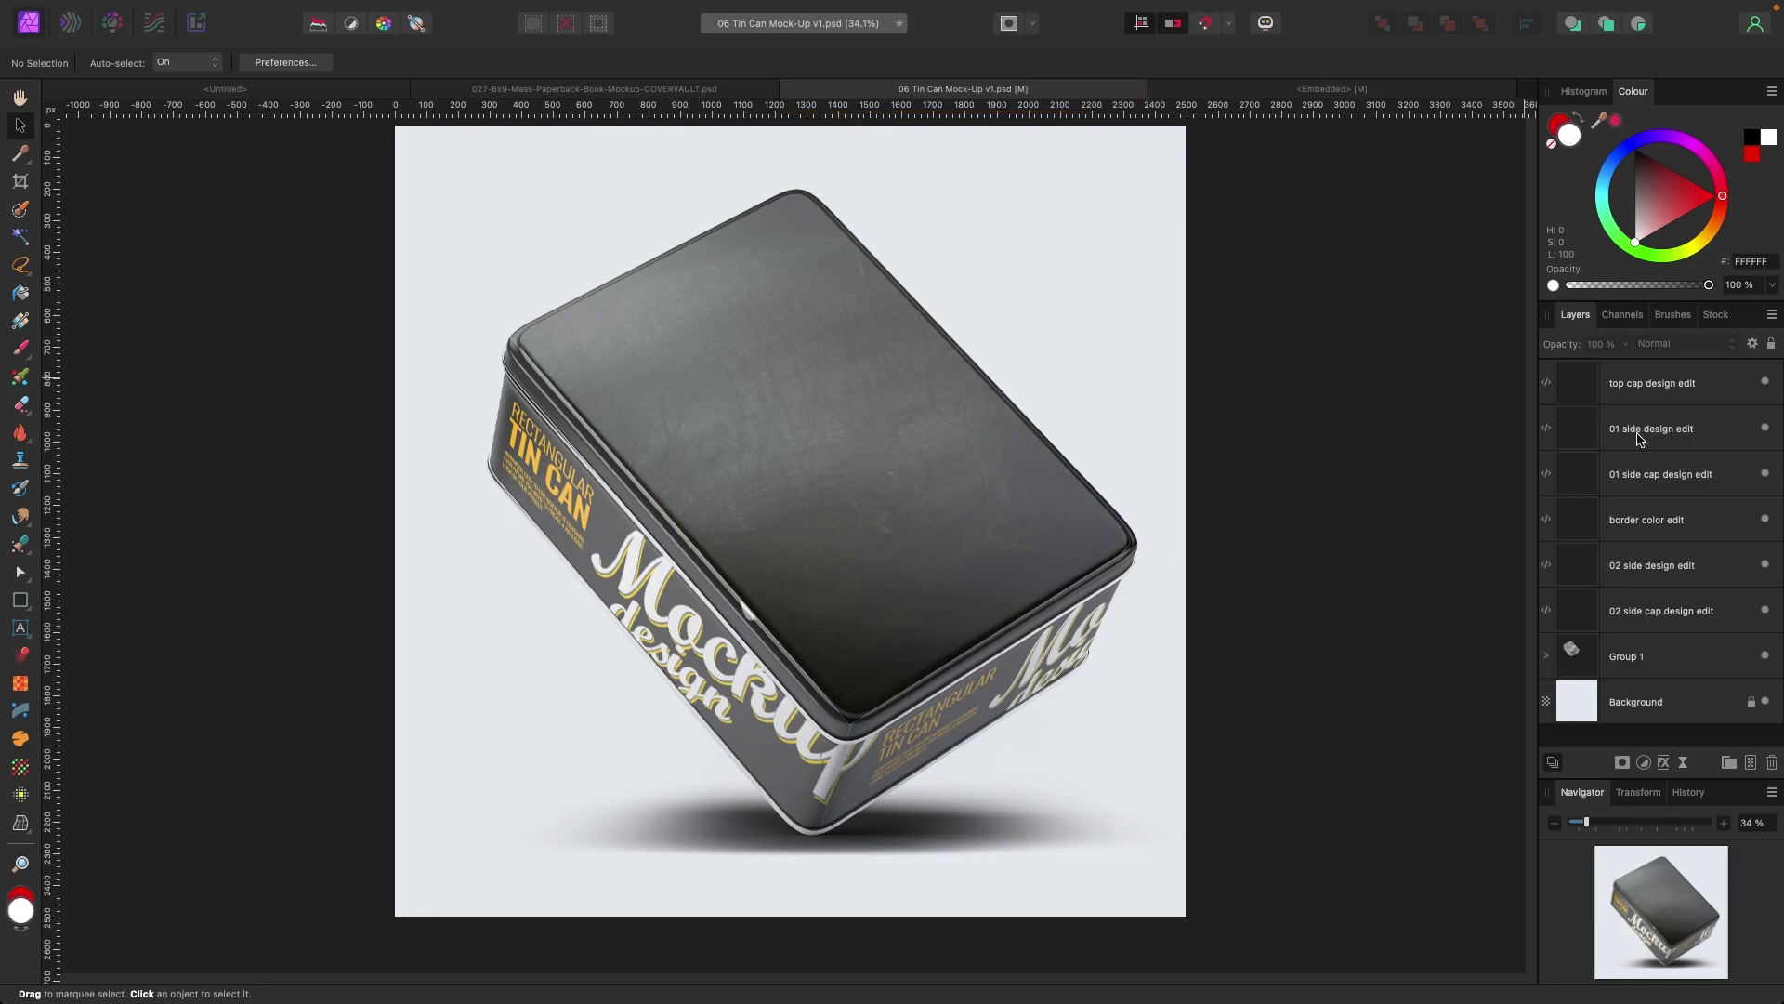
Open '01 side design edit' and drag a dark texture photo from Stock into it.
{"action": "double_click", "coordinate": [1580, 430]}
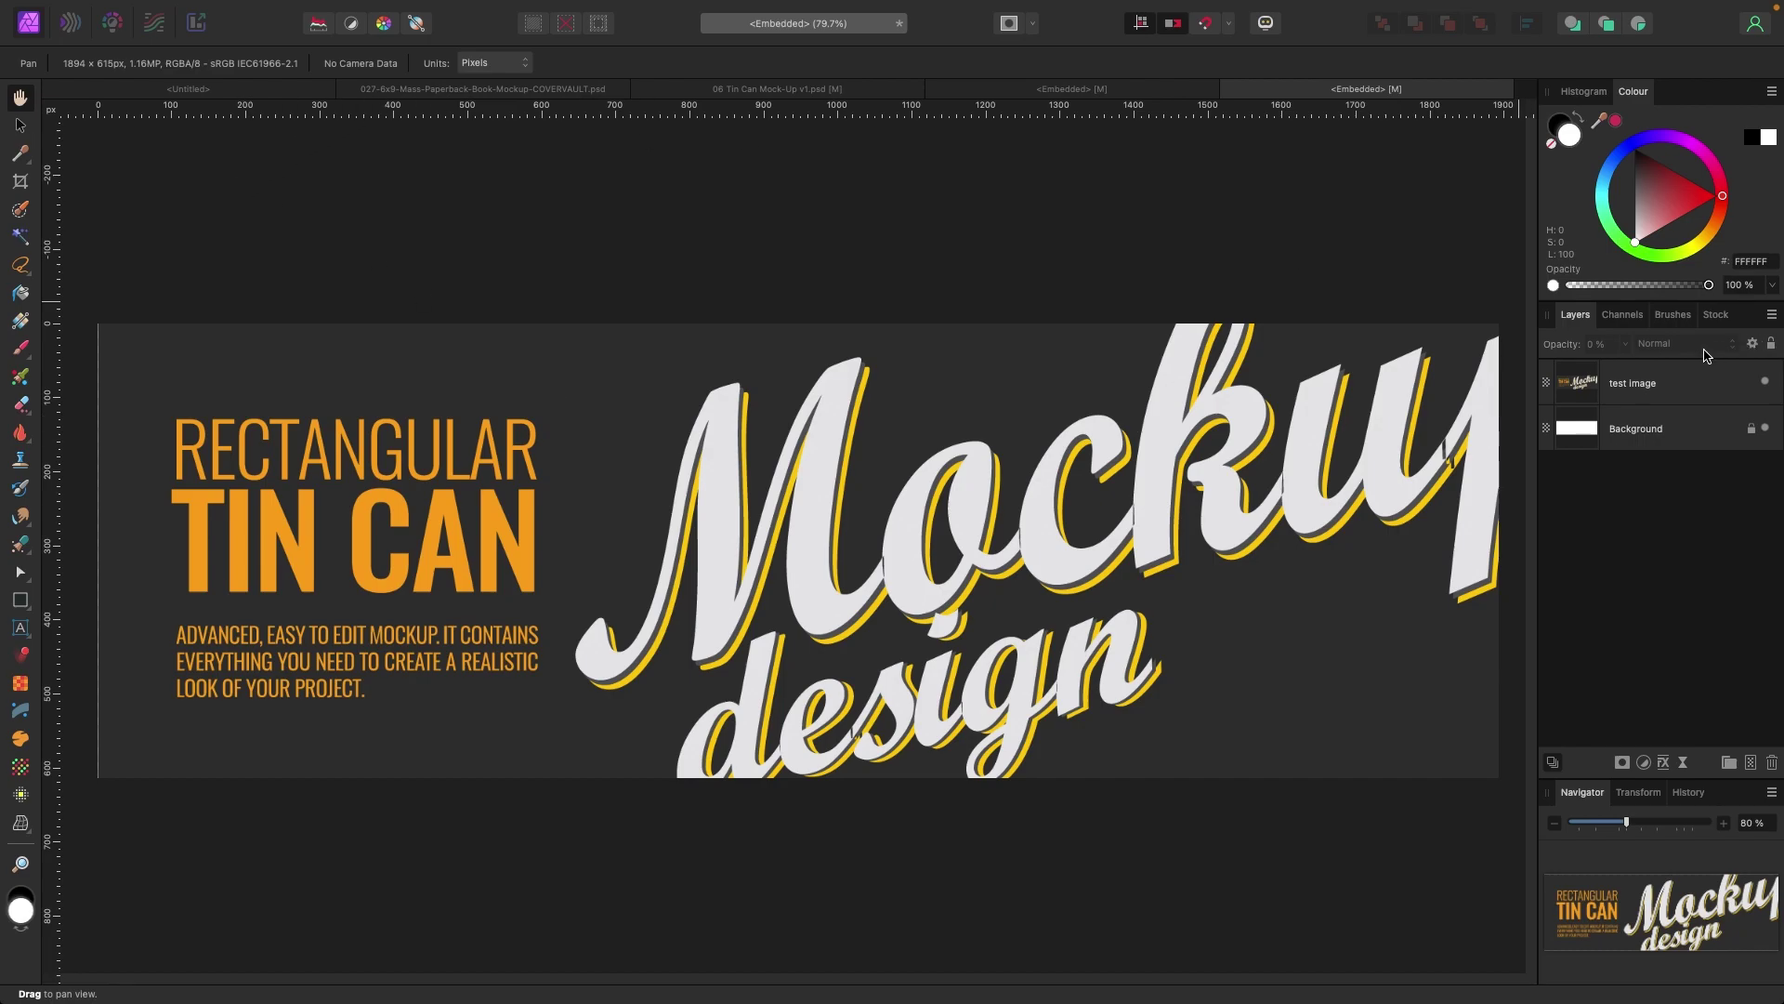
{"action": "left_click", "coordinate": [1716, 315]}
{"action": "left_click_drag", "start_coordinate": [1577, 490], "coordinate": [1053, 519]}
{"action": "key", "text": "ctrl+minus"}
{"action": "key", "text": "ctrl+minus"}
{"action": "key", "text": "ctrl+minus"}
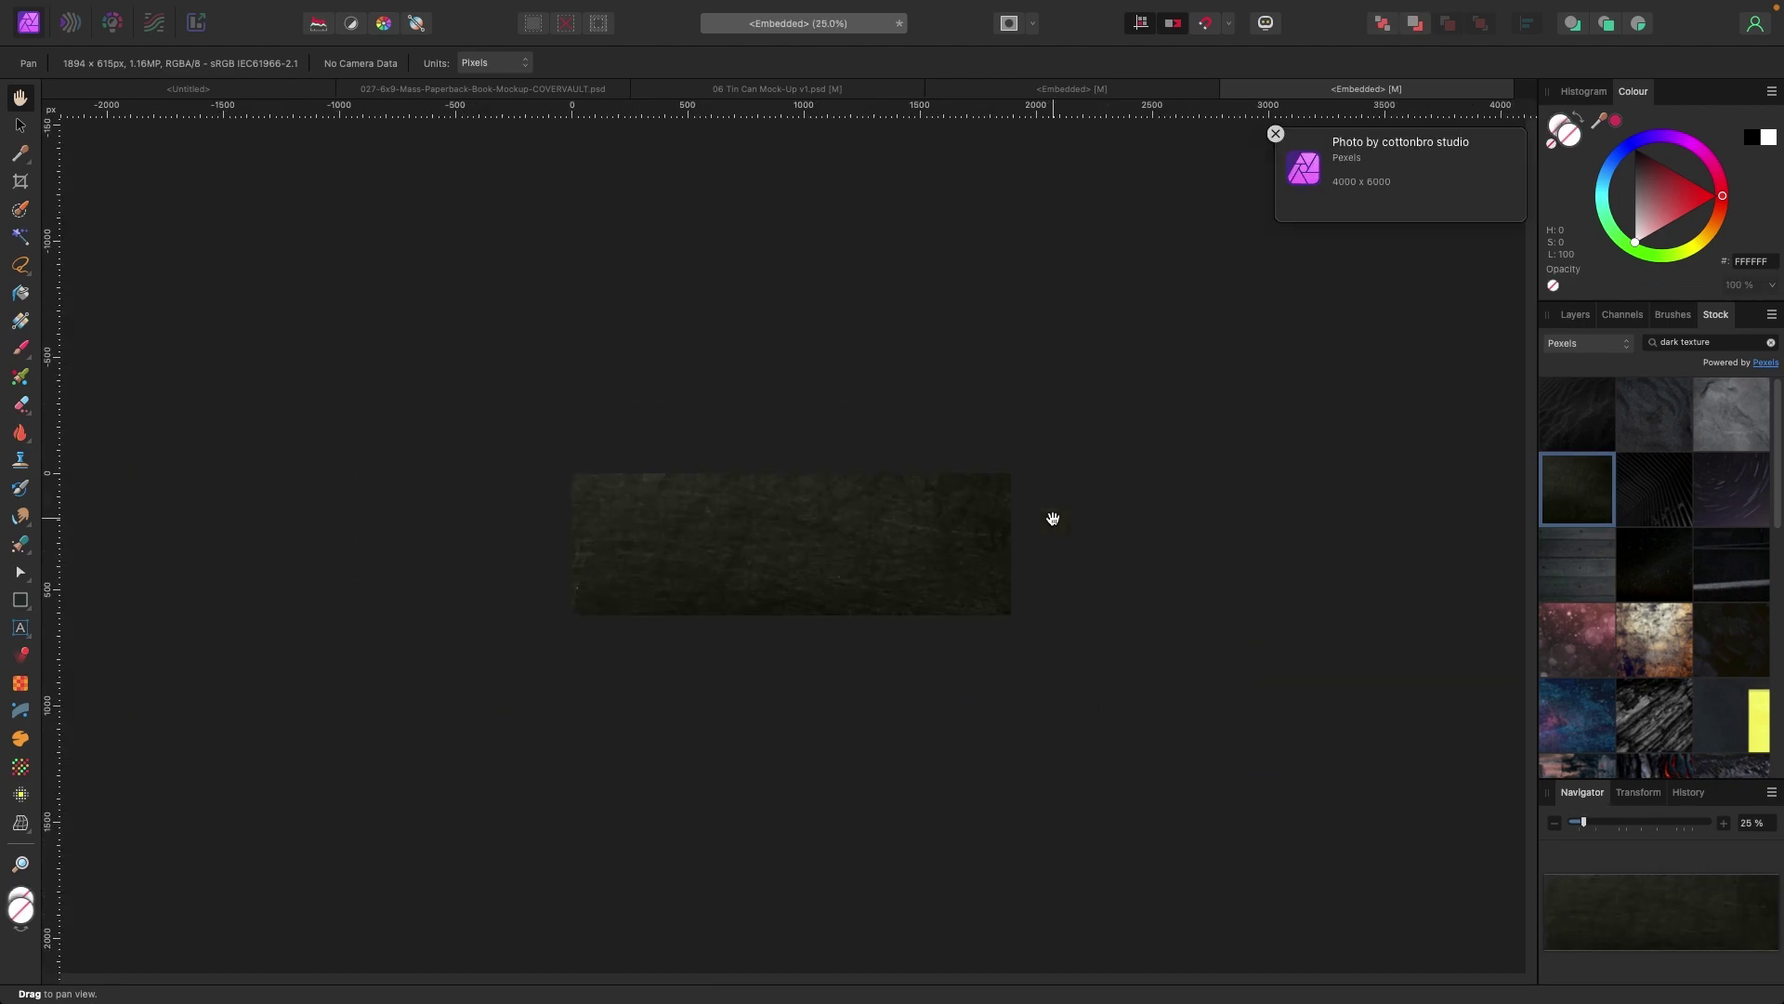
{"action": "key", "text": "ctrl+minus"}
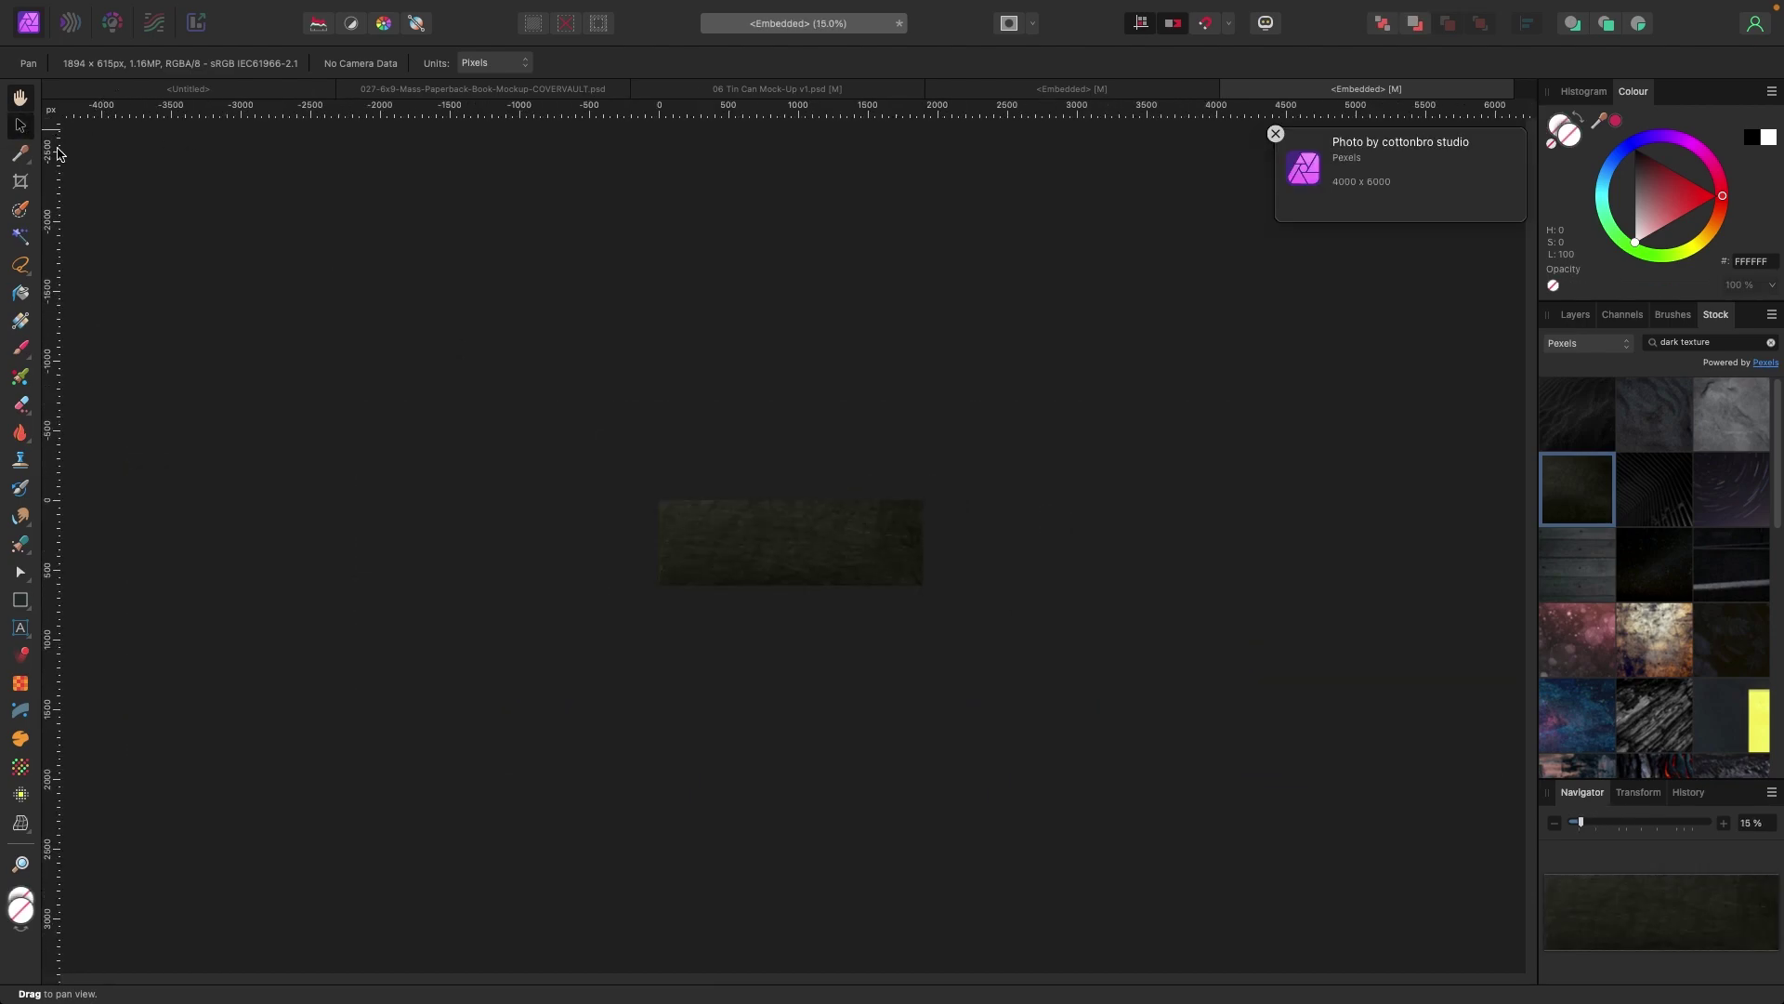
Scale the texture photo to 61% to cover the side label, then view the mockup.
{"action": "key", "text": "v"}
{"action": "left_click_drag", "start_coordinate": [557, 116], "coordinate": [676, 240]}
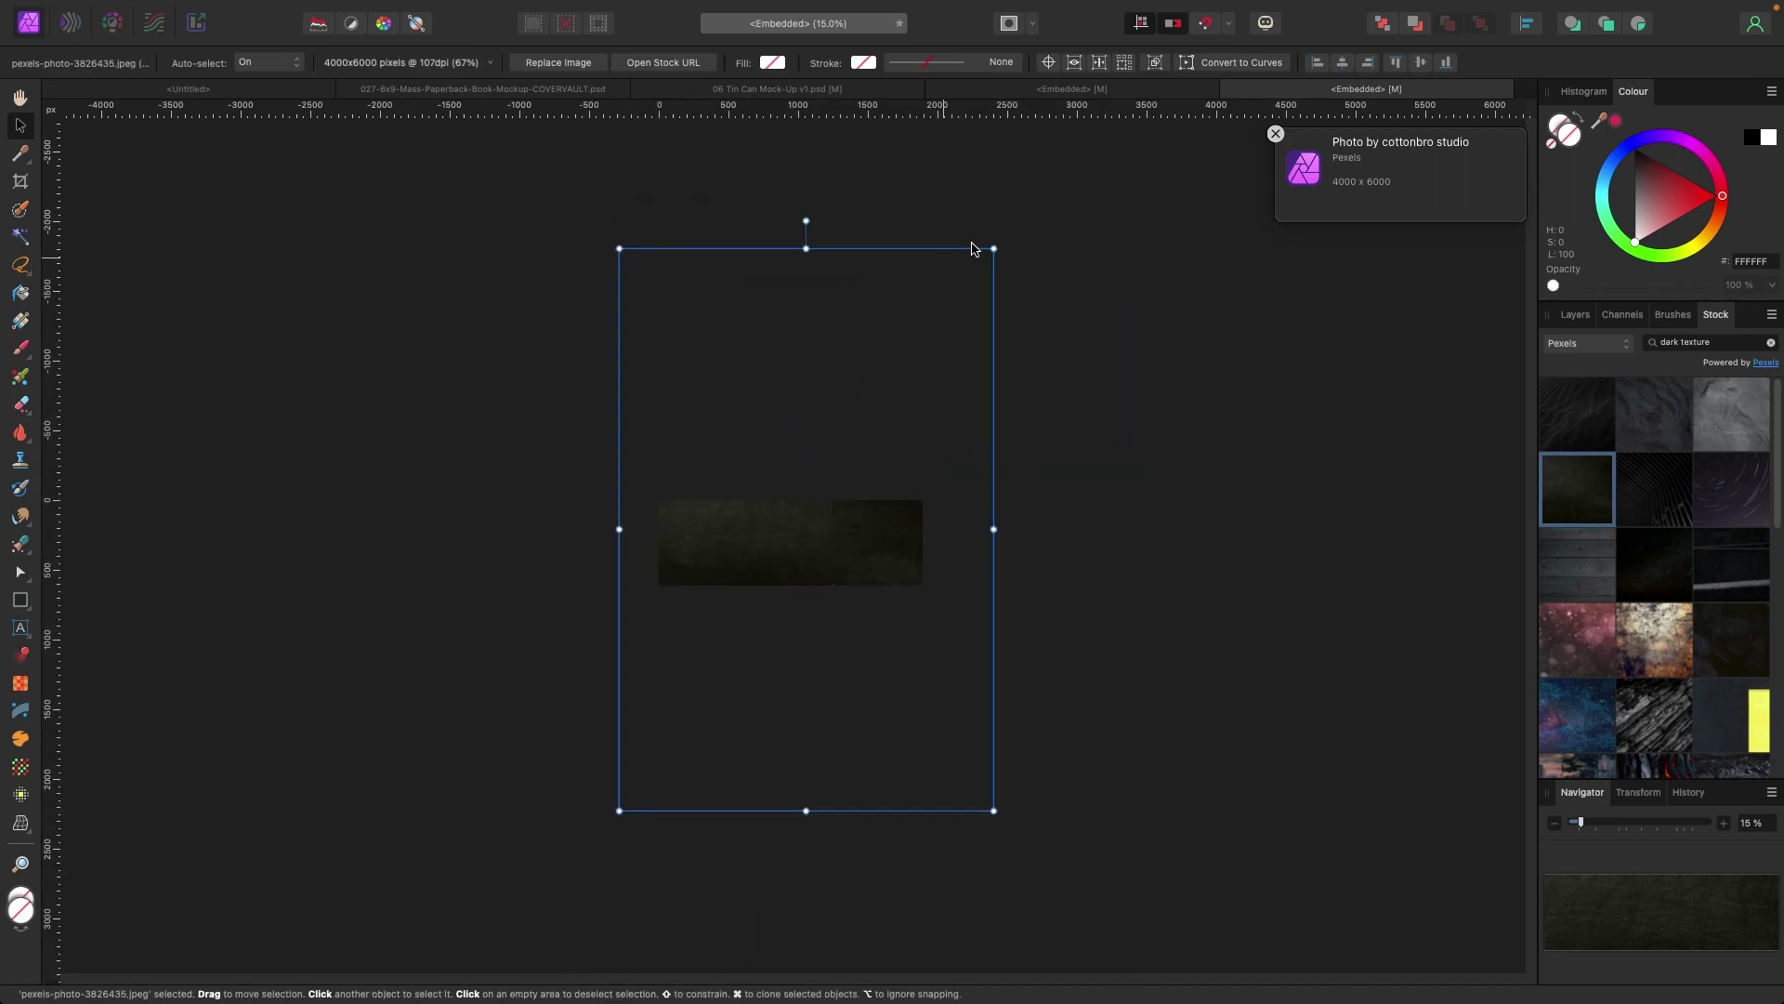
{"action": "left_click_drag", "start_coordinate": [994, 249], "coordinate": [913, 345]}
{"action": "left_click_drag", "start_coordinate": [619, 349], "coordinate": [645, 377]}
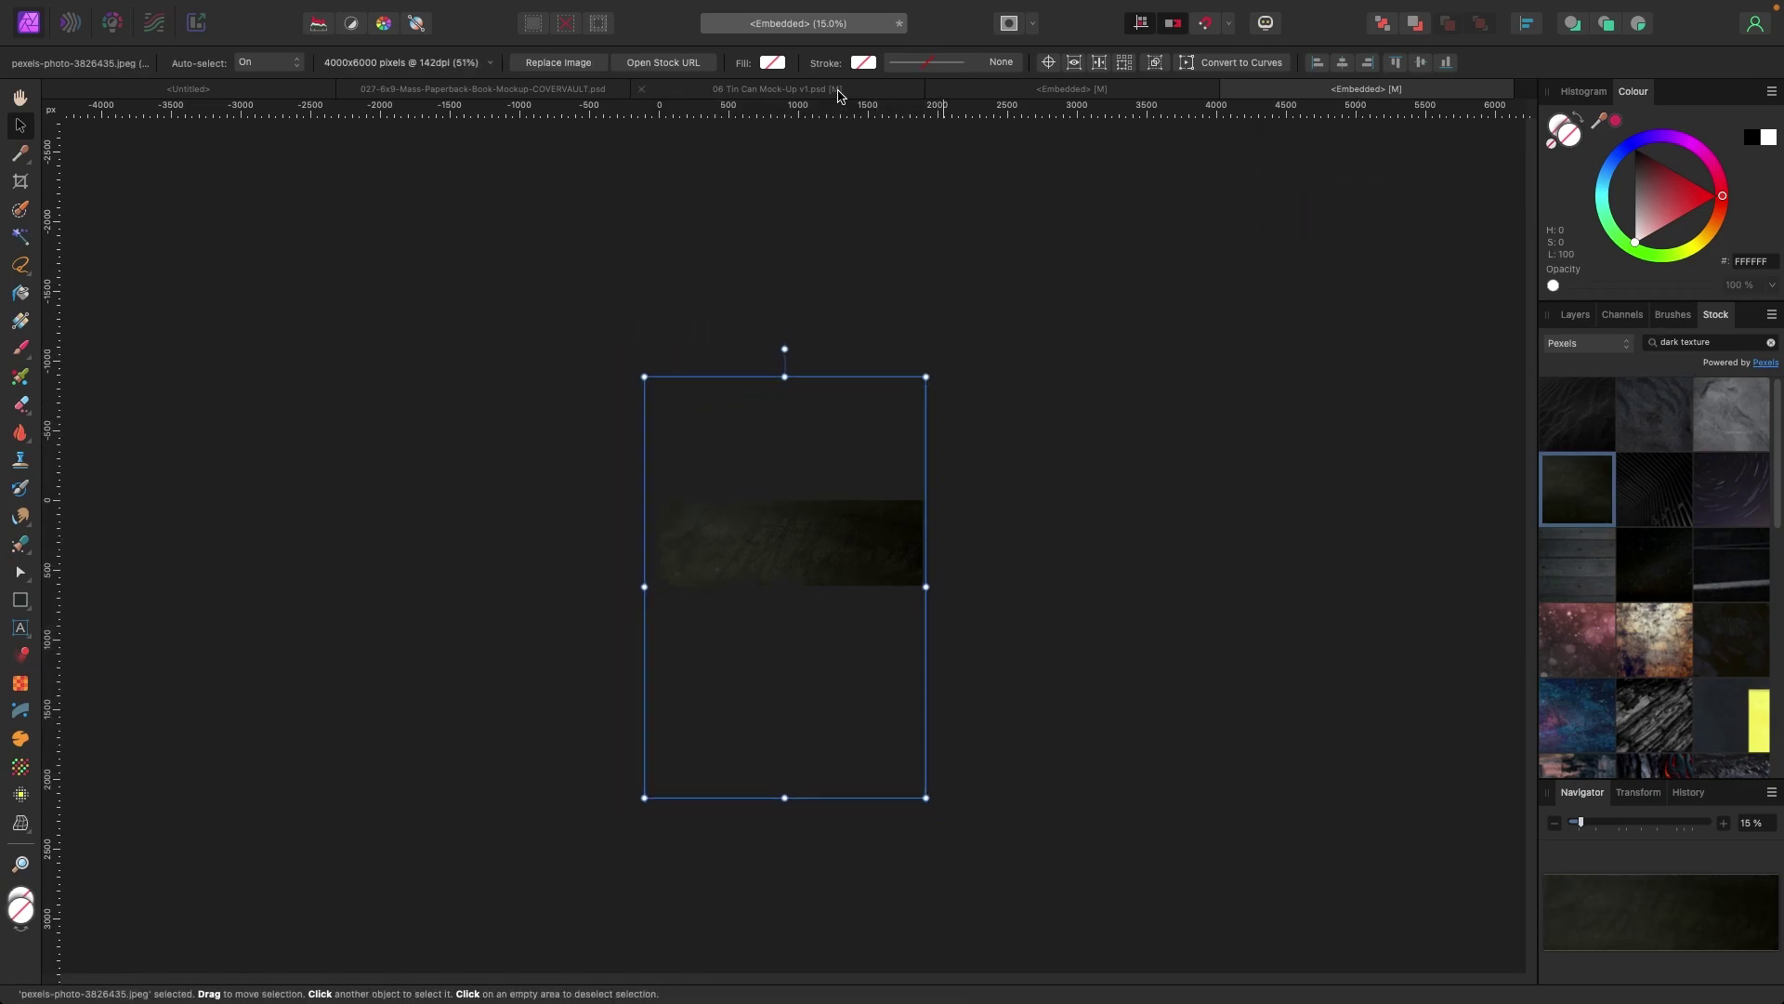
{"action": "left_click", "coordinate": [837, 90]}
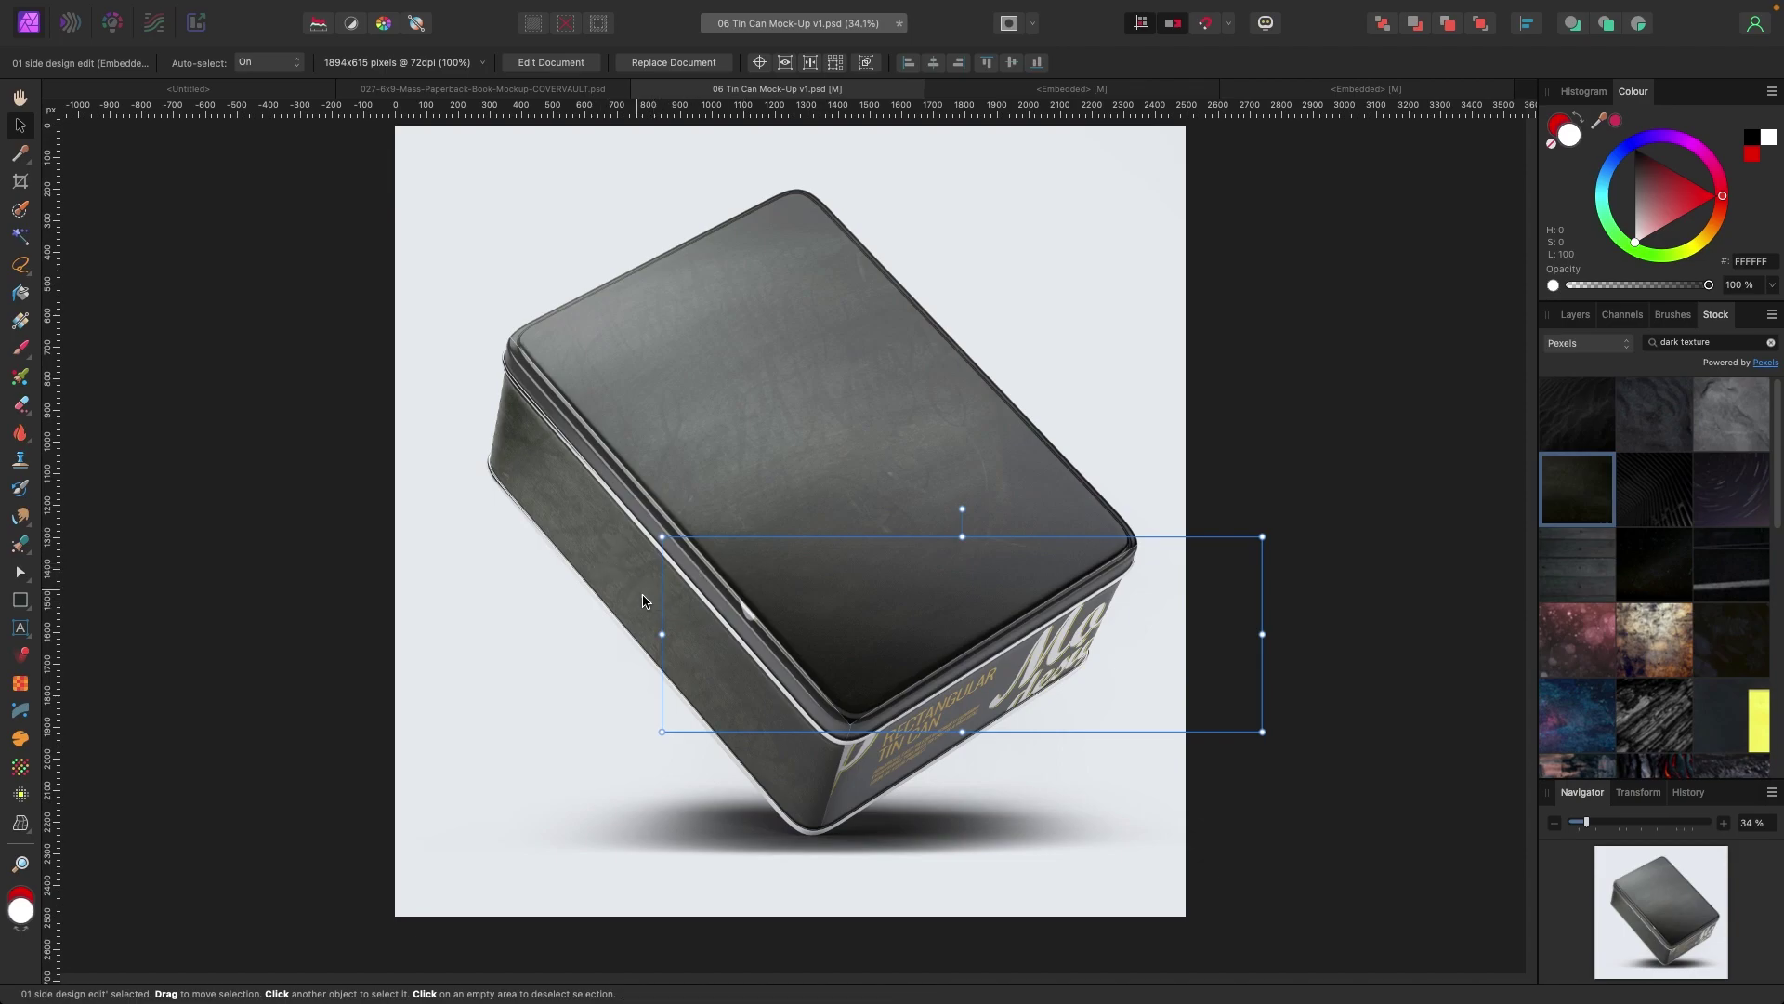
Show the tin can mock-up's layer list in the Layers panel.
{"action": "left_click", "coordinate": [1578, 317]}
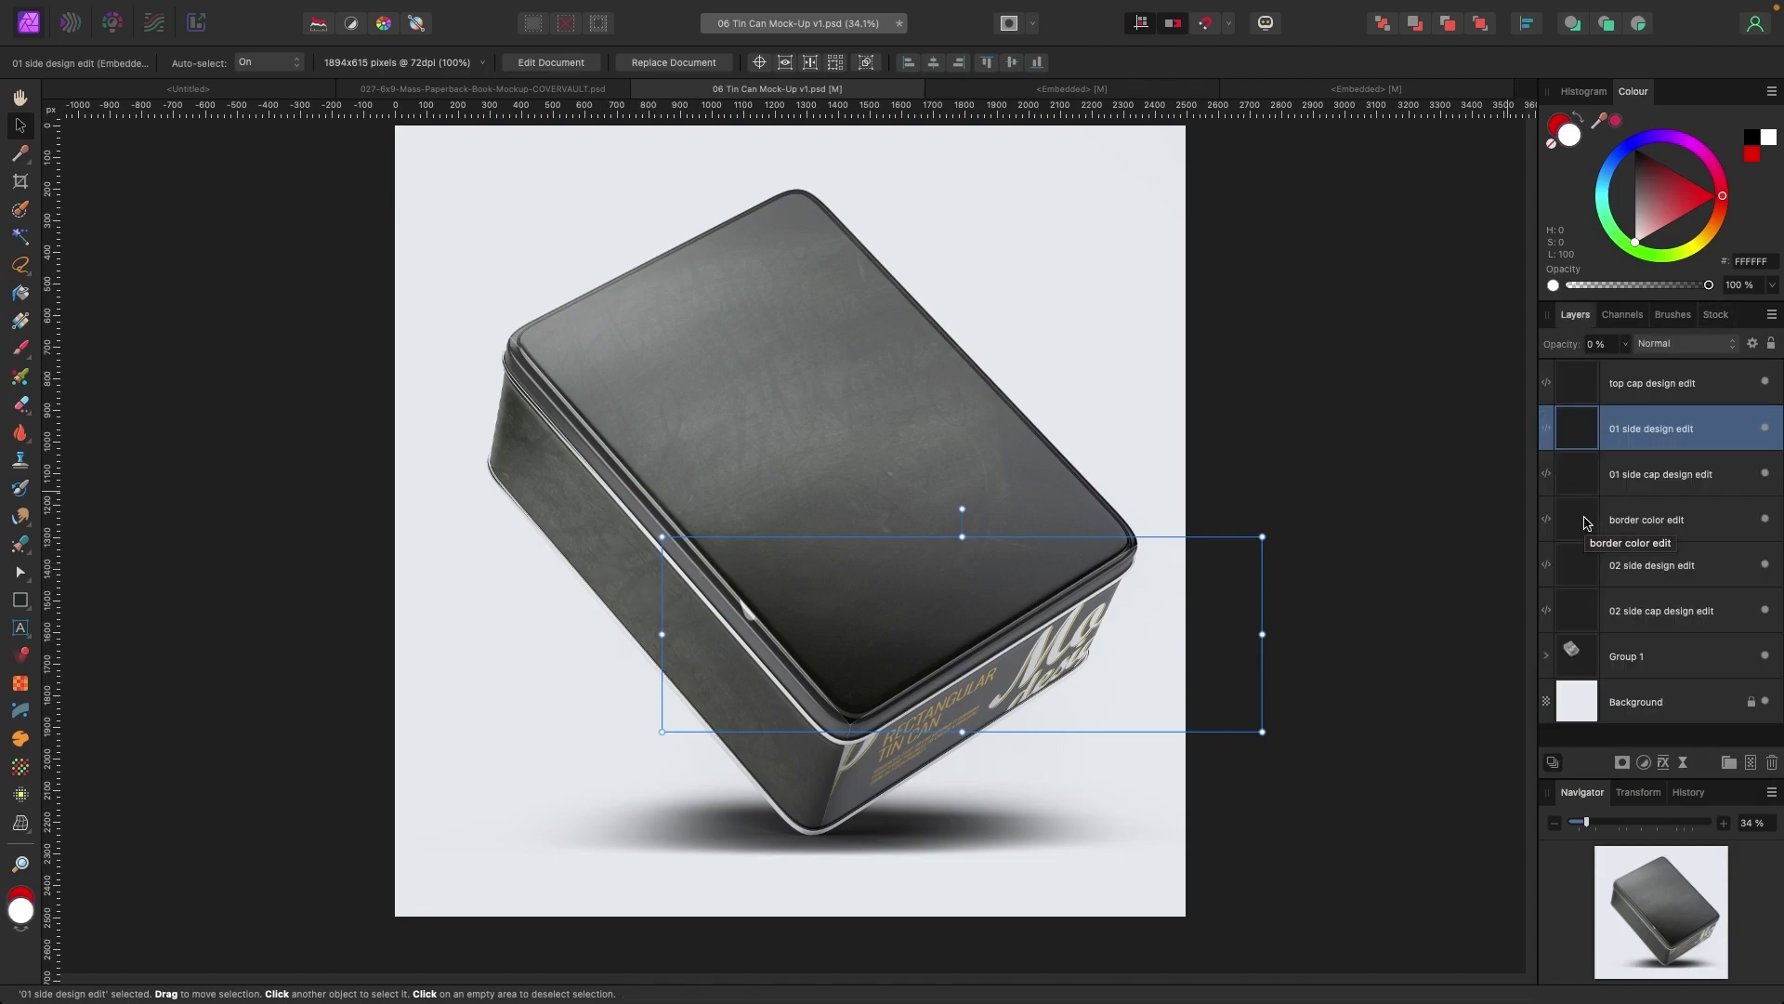
Open '02 side design edit', hide its test image and place a dark stock texture.
{"action": "double_click", "coordinate": [1580, 566]}
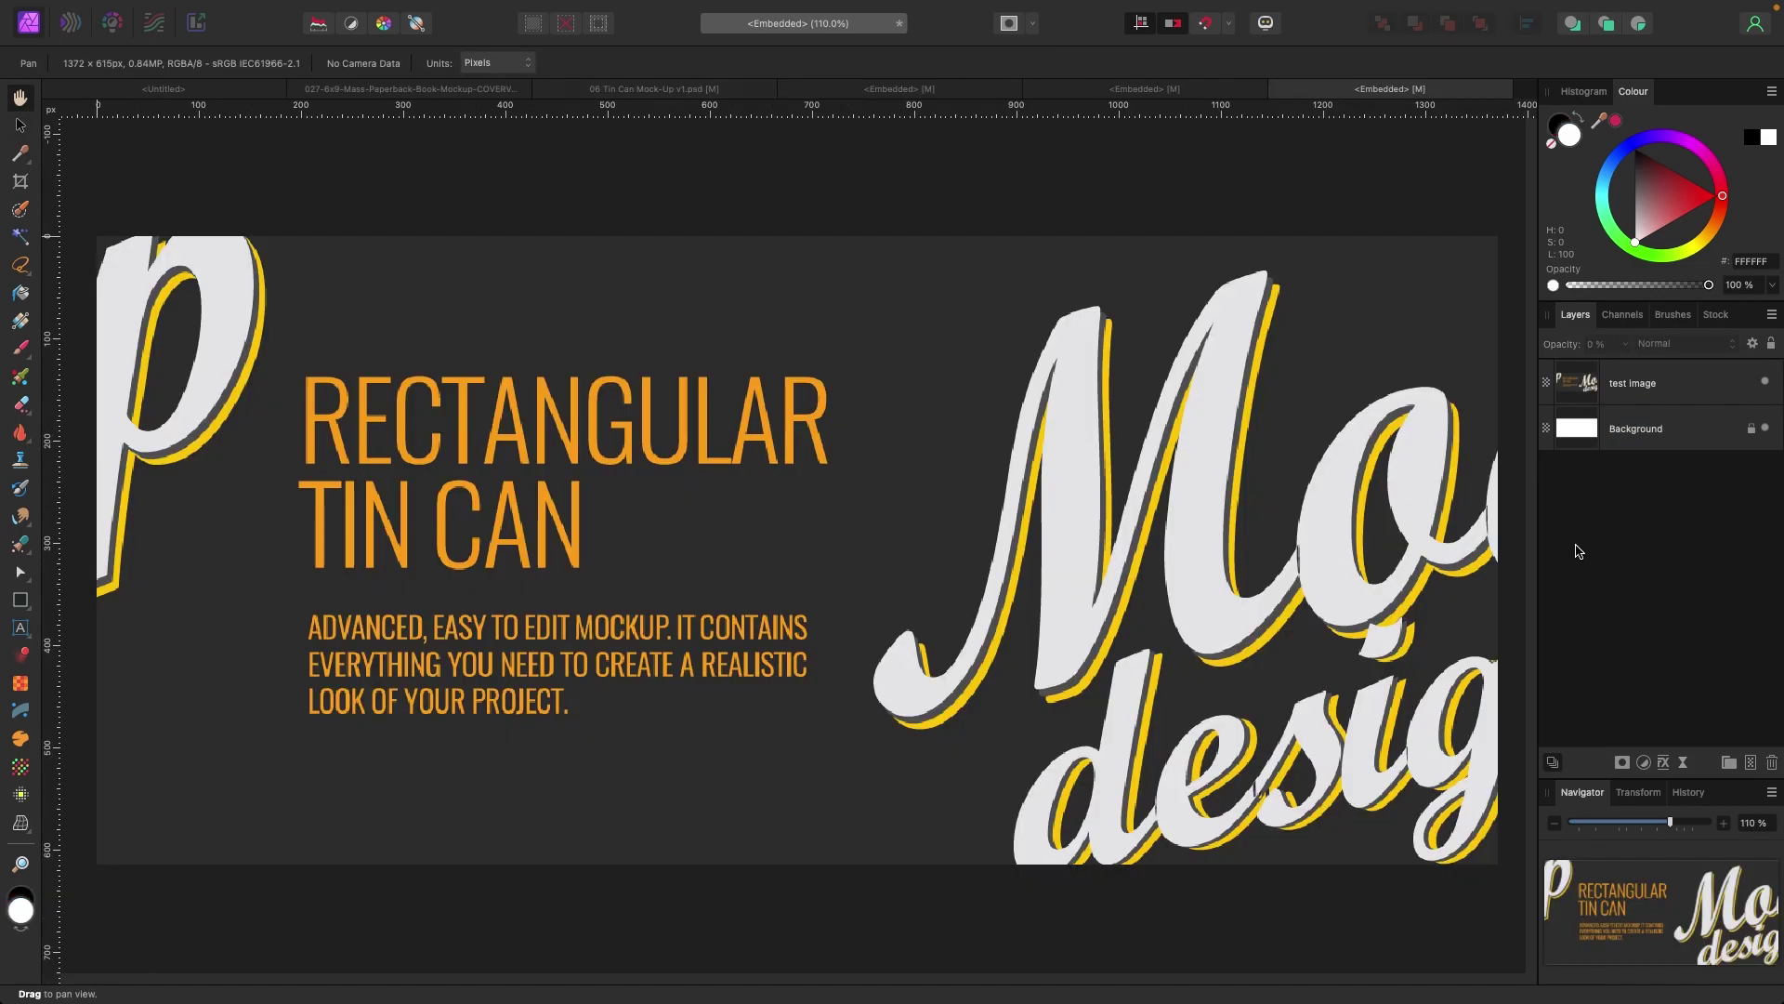
{"action": "key", "text": "super+1"}
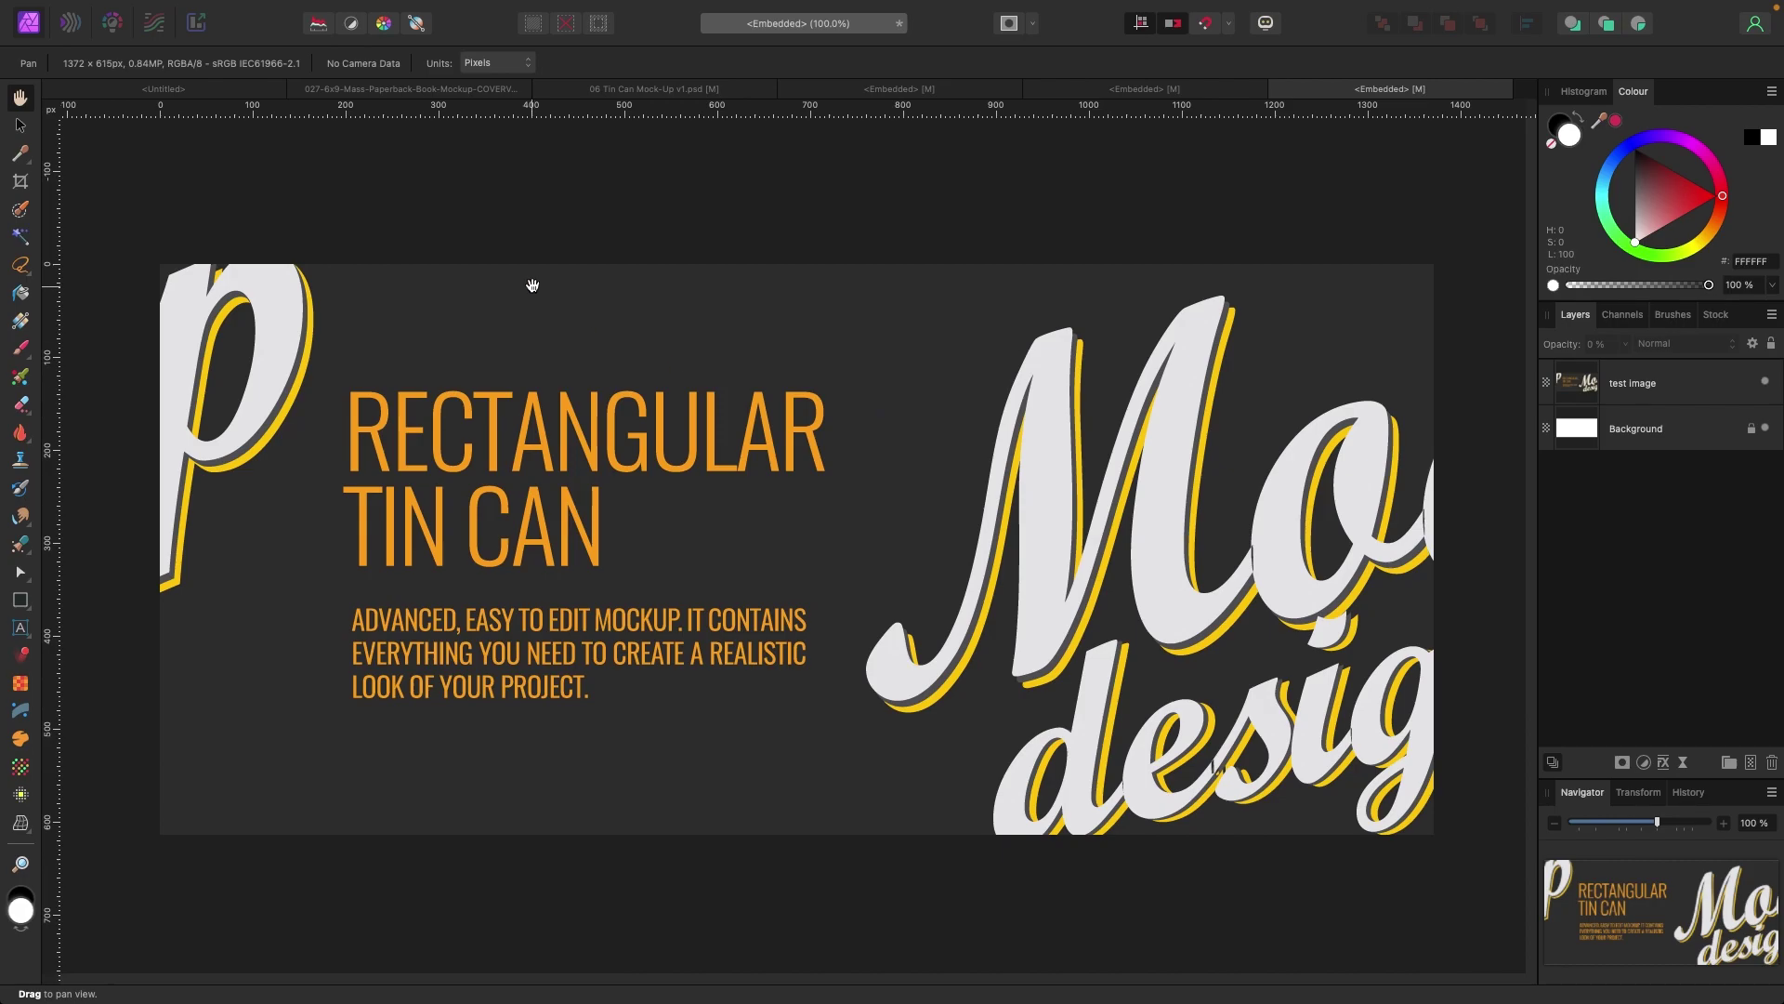
{"action": "left_click", "coordinate": [1766, 383]}
{"action": "left_click", "coordinate": [1716, 314]}
{"action": "left_click_drag", "start_coordinate": [1578, 489], "coordinate": [926, 539]}
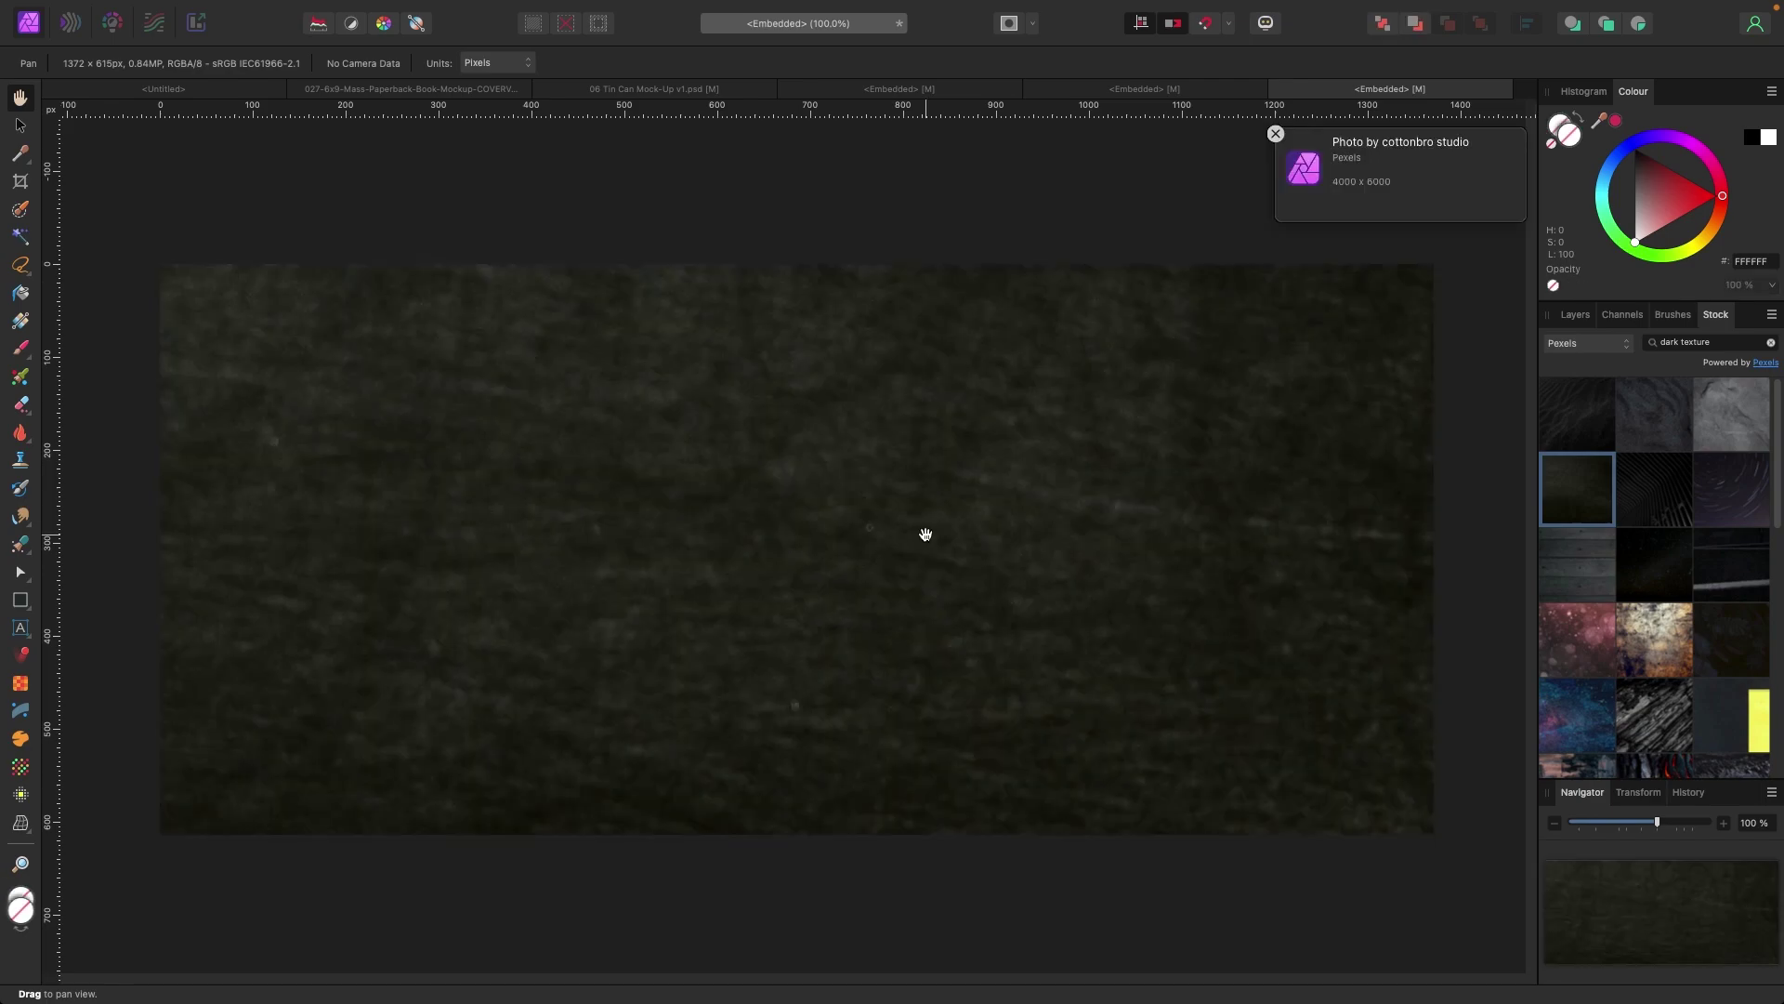
{"action": "key", "text": "super+minus"}
{"action": "key", "text": "super+minus"}
{"action": "key", "text": "super+minus"}
{"action": "key", "text": "super+minus"}
{"action": "key", "text": "super+minus"}
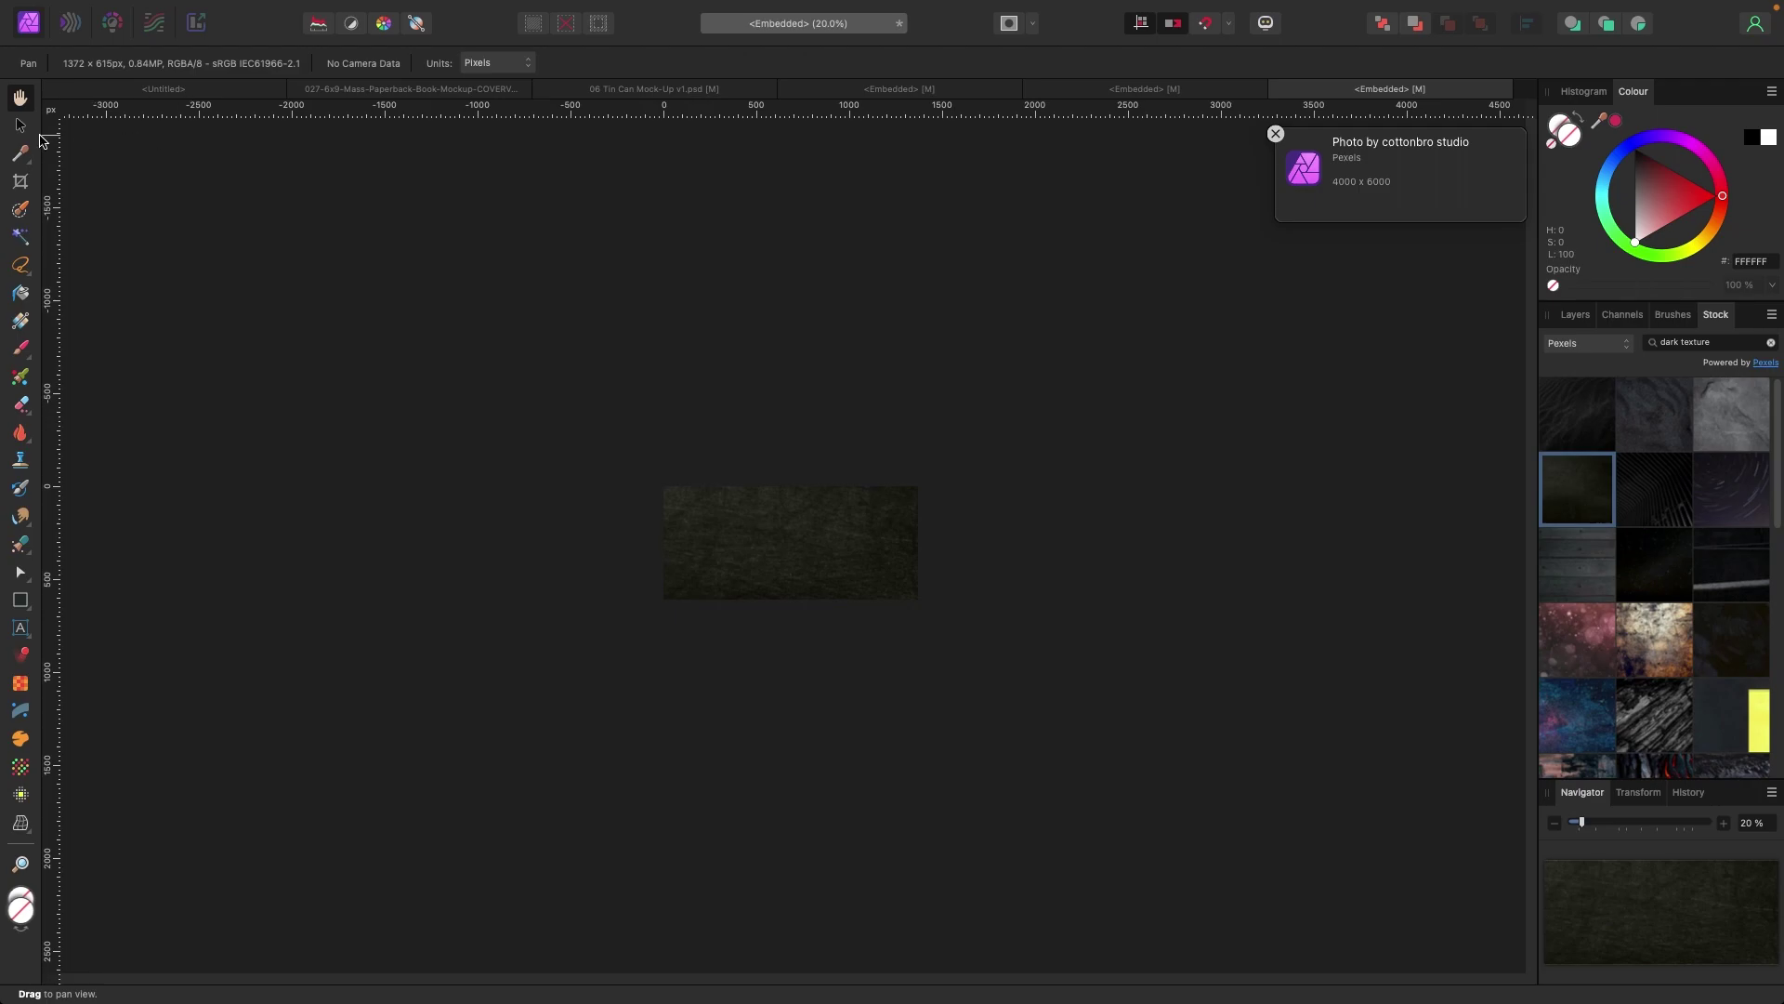
Scale the dark texture down to 40% and shift it up to cover the artwork.
{"action": "left_click", "coordinate": [23, 126]}
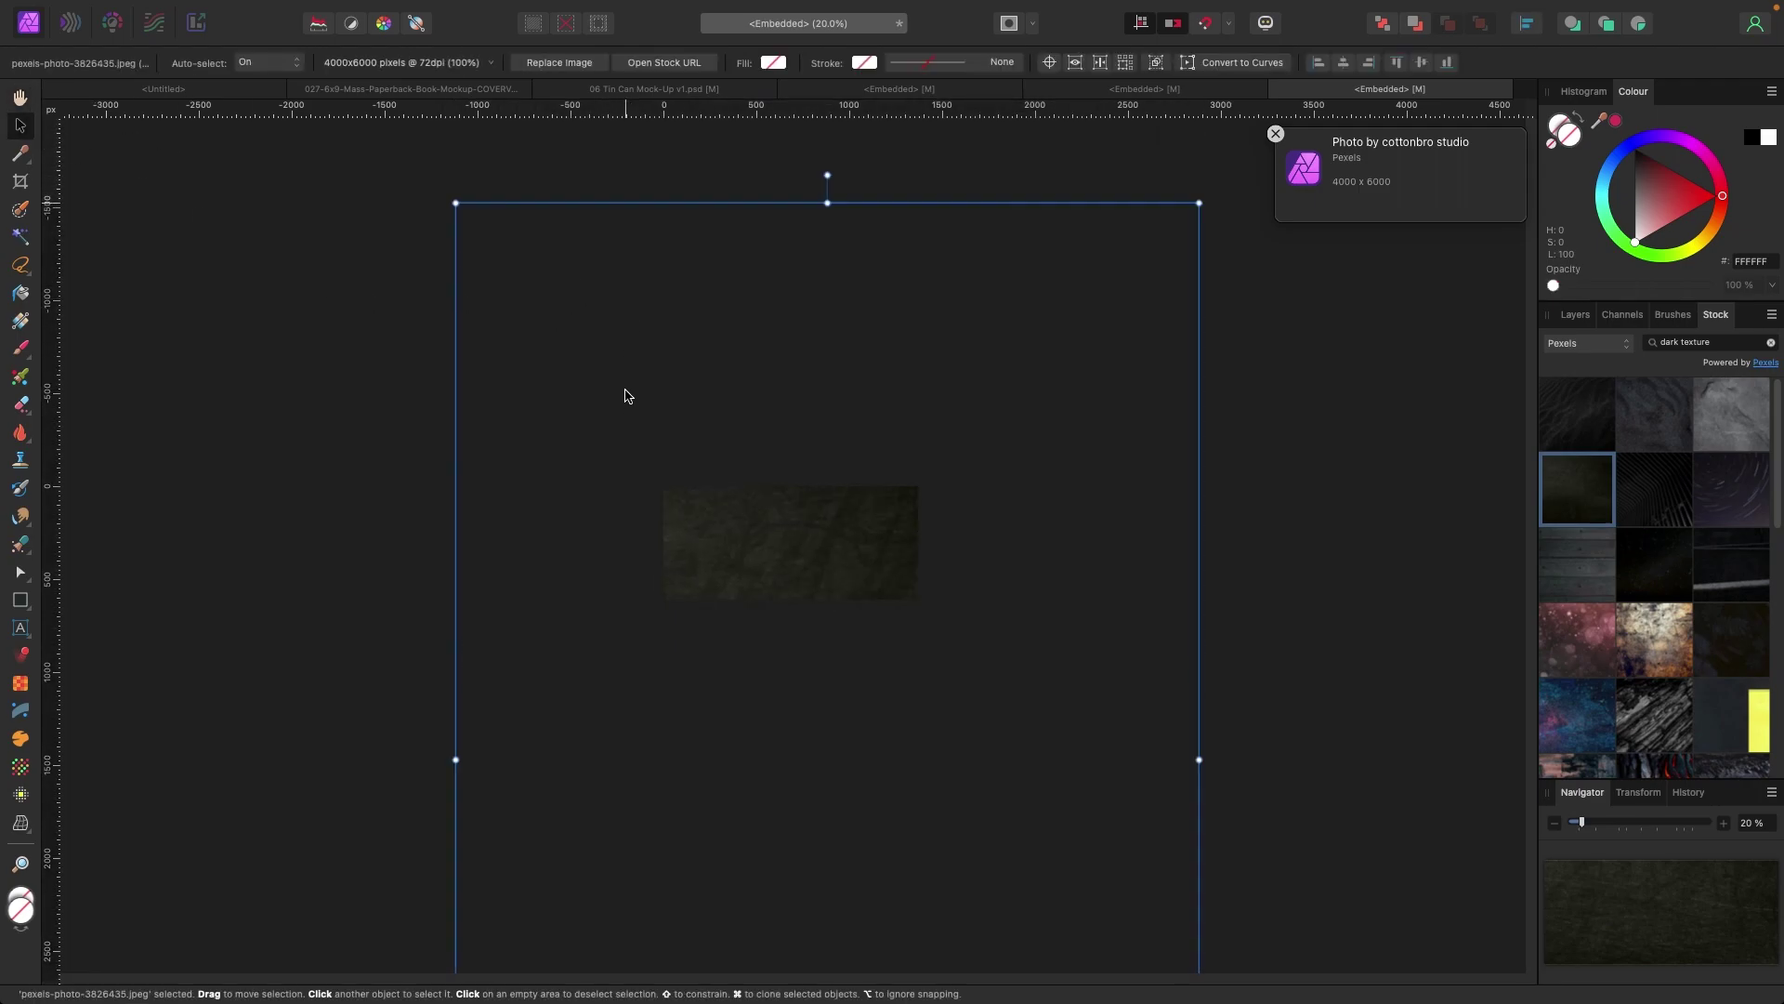
{"action": "left_click_drag", "start_coordinate": [457, 204], "coordinate": [762, 674]}
{"action": "left_click_drag", "start_coordinate": [736, 414], "coordinate": [729, 331]}
{"action": "left_click_drag", "start_coordinate": [992, 275], "coordinate": [936, 367]}
{"action": "left_click_drag", "start_coordinate": [592, 366], "coordinate": [641, 438]}
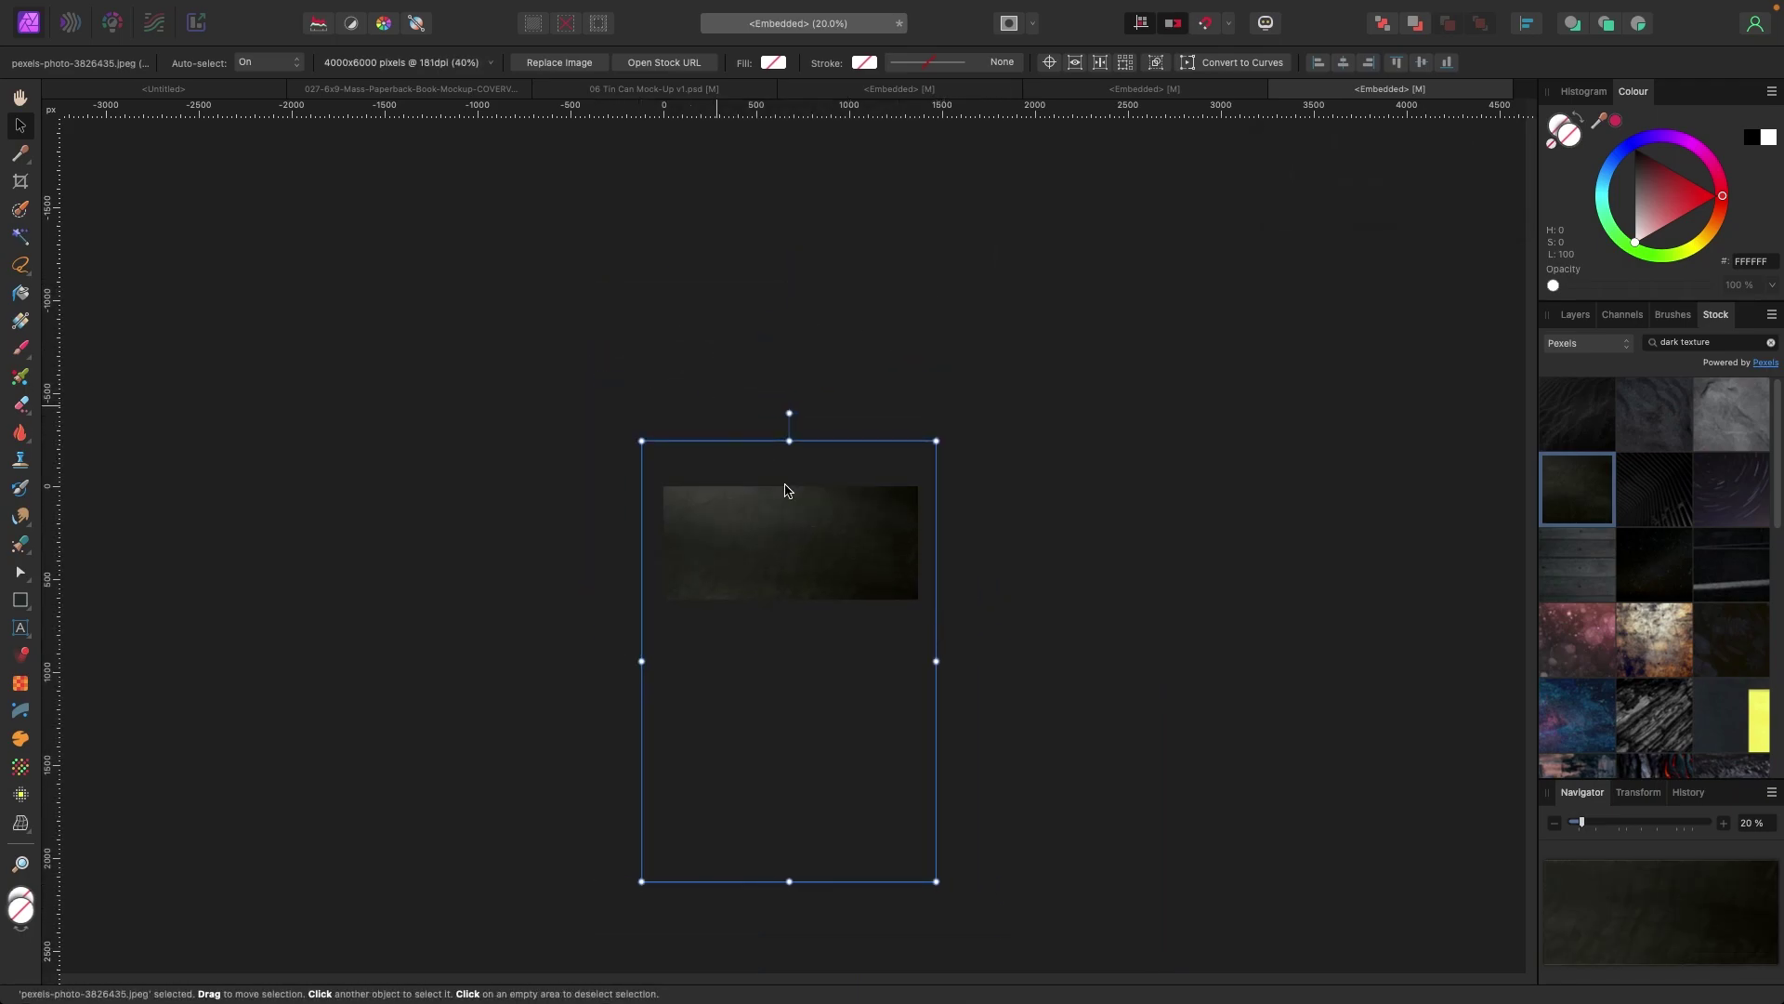
{"action": "left_click_drag", "start_coordinate": [784, 490], "coordinate": [789, 428]}
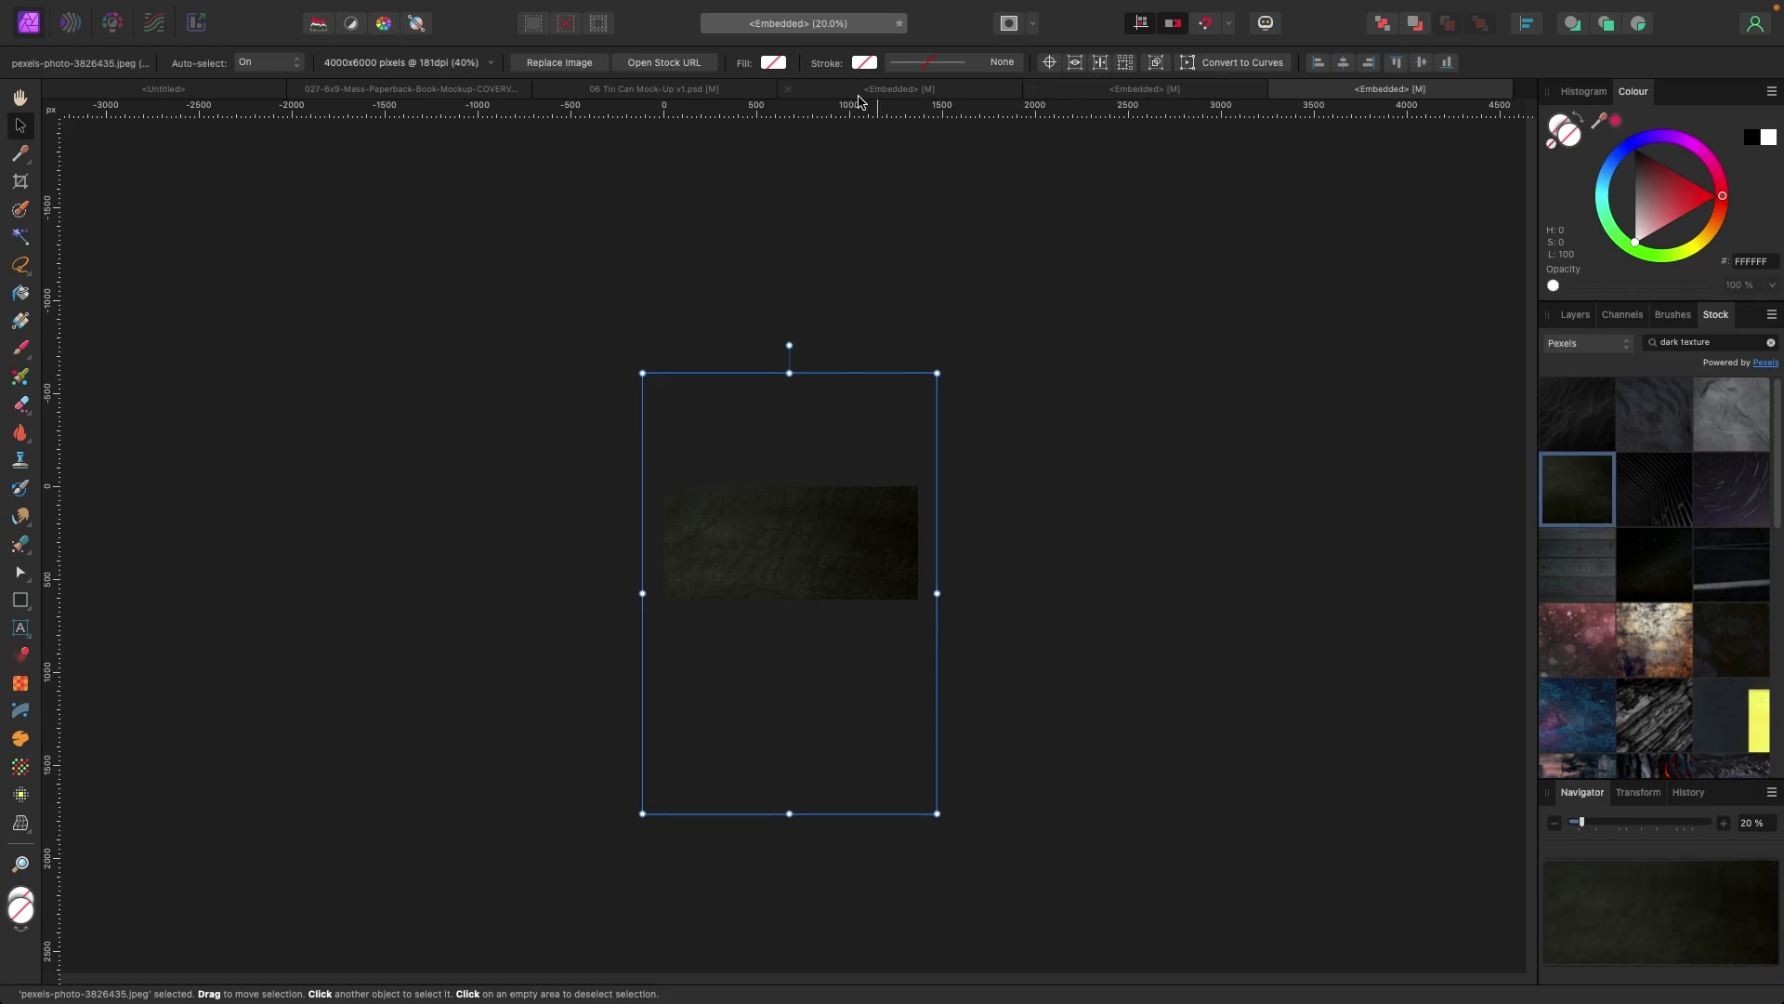
Return to 06 Tin Can Mock-Up v1.psd, deselect, and show its layer list.
{"action": "left_click", "coordinate": [680, 93]}
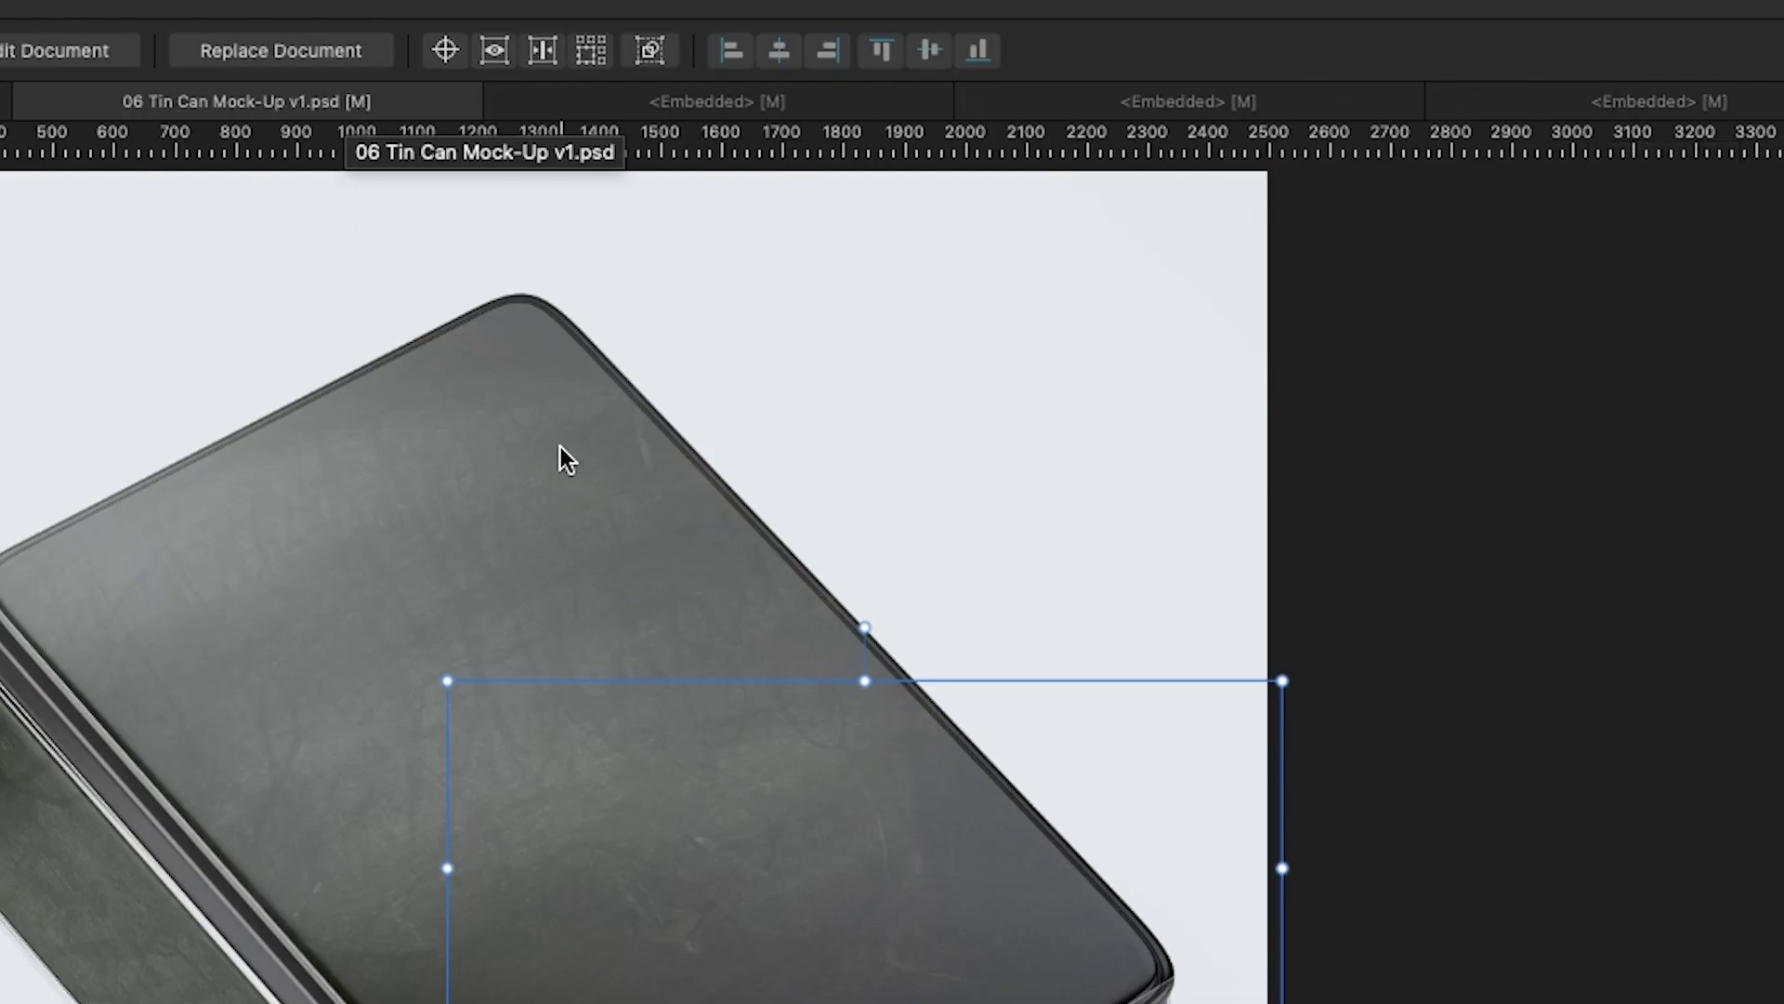
{"action": "left_click", "coordinate": [1472, 487]}
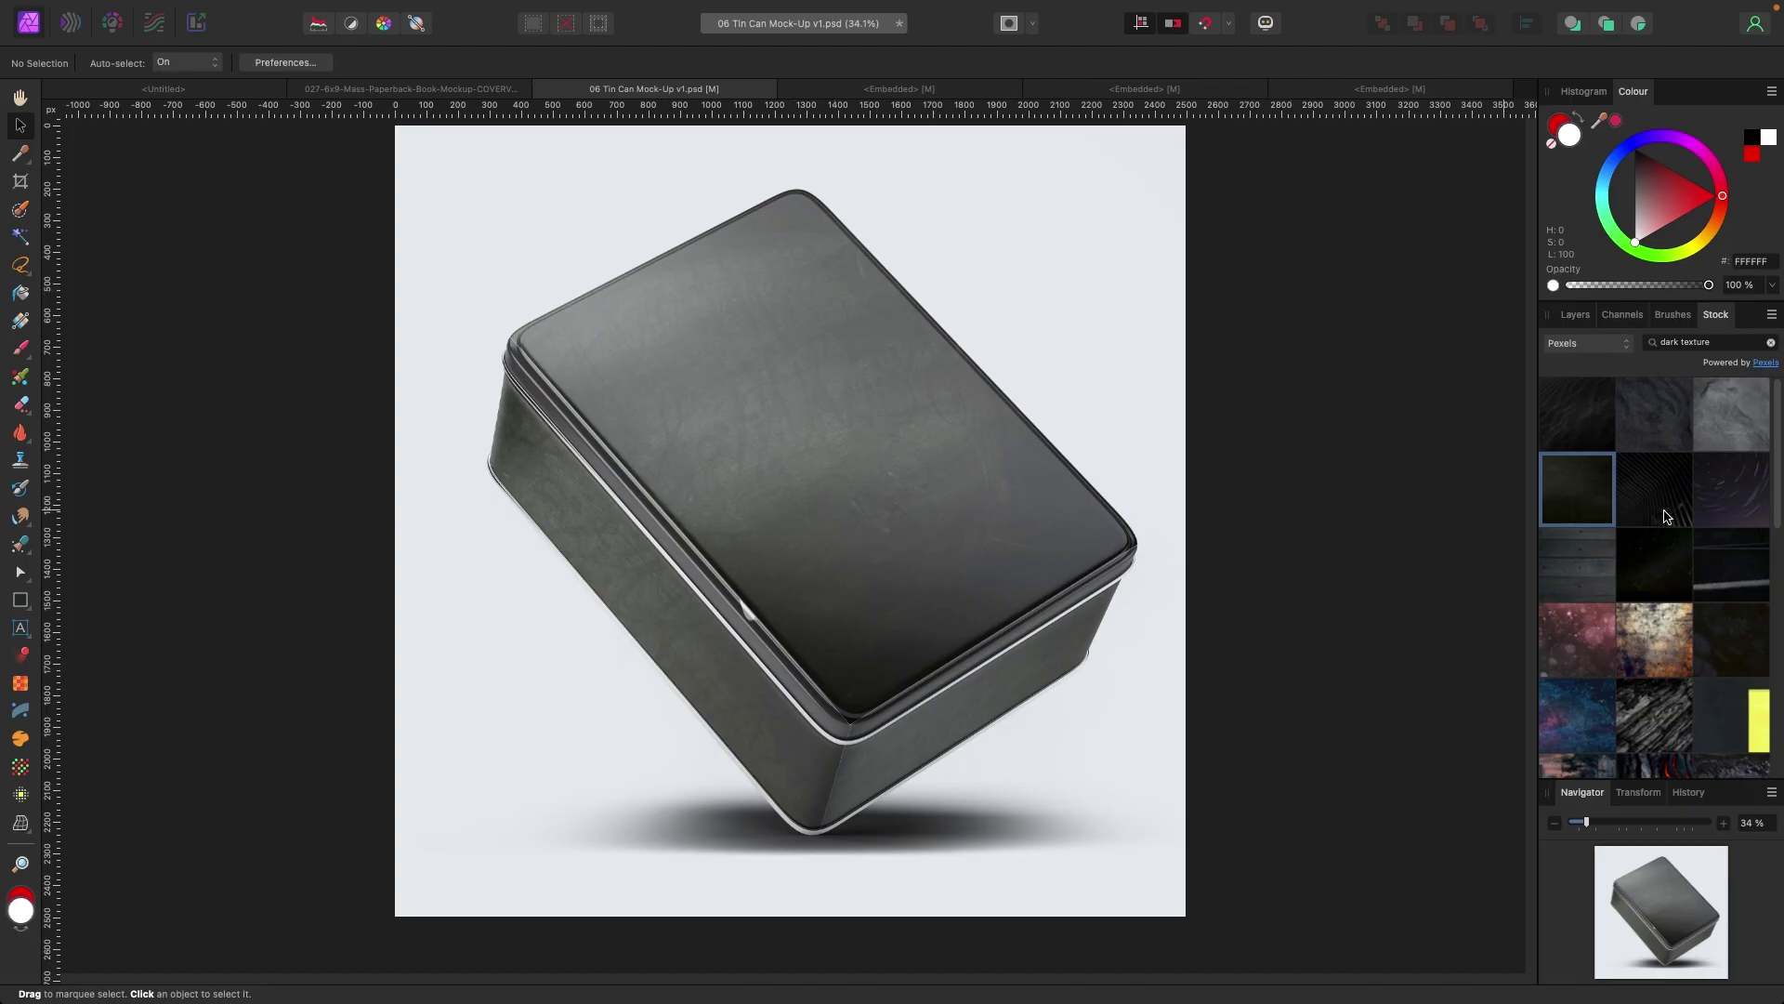
{"action": "left_click", "coordinate": [1575, 314]}
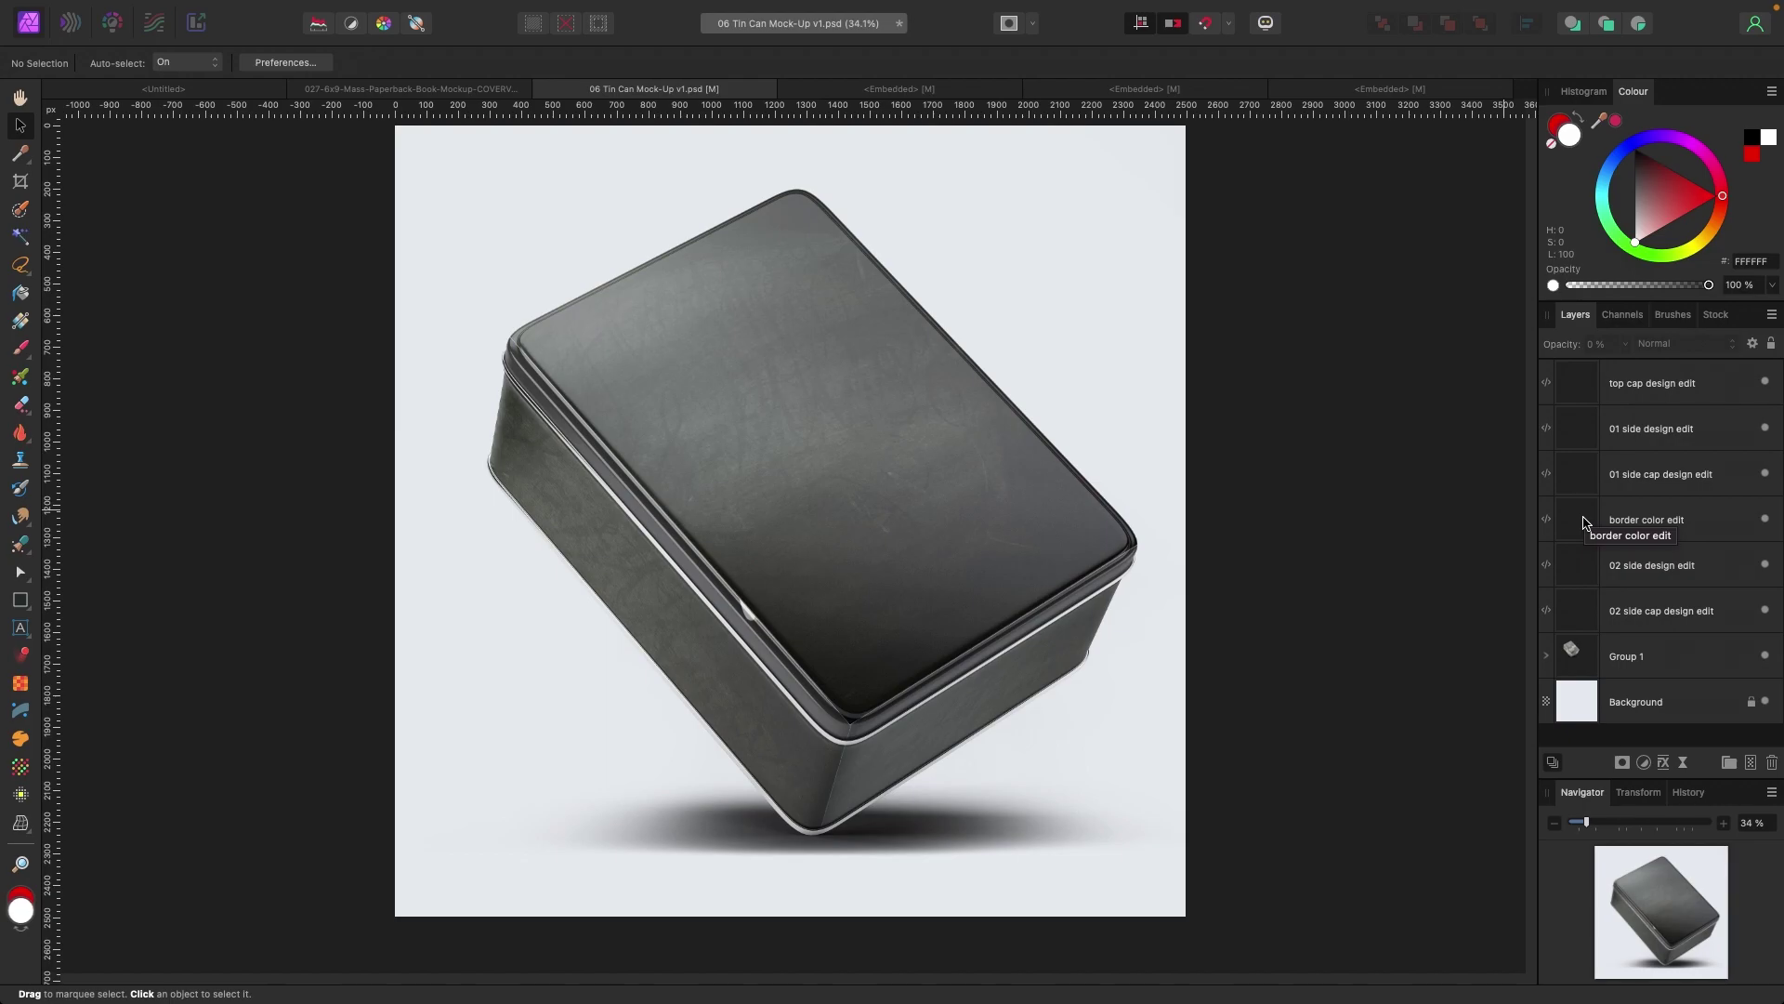
Open the side cap design's embedded image and drop a dark Pexels texture into it.
{"action": "double_click", "coordinate": [1578, 486]}
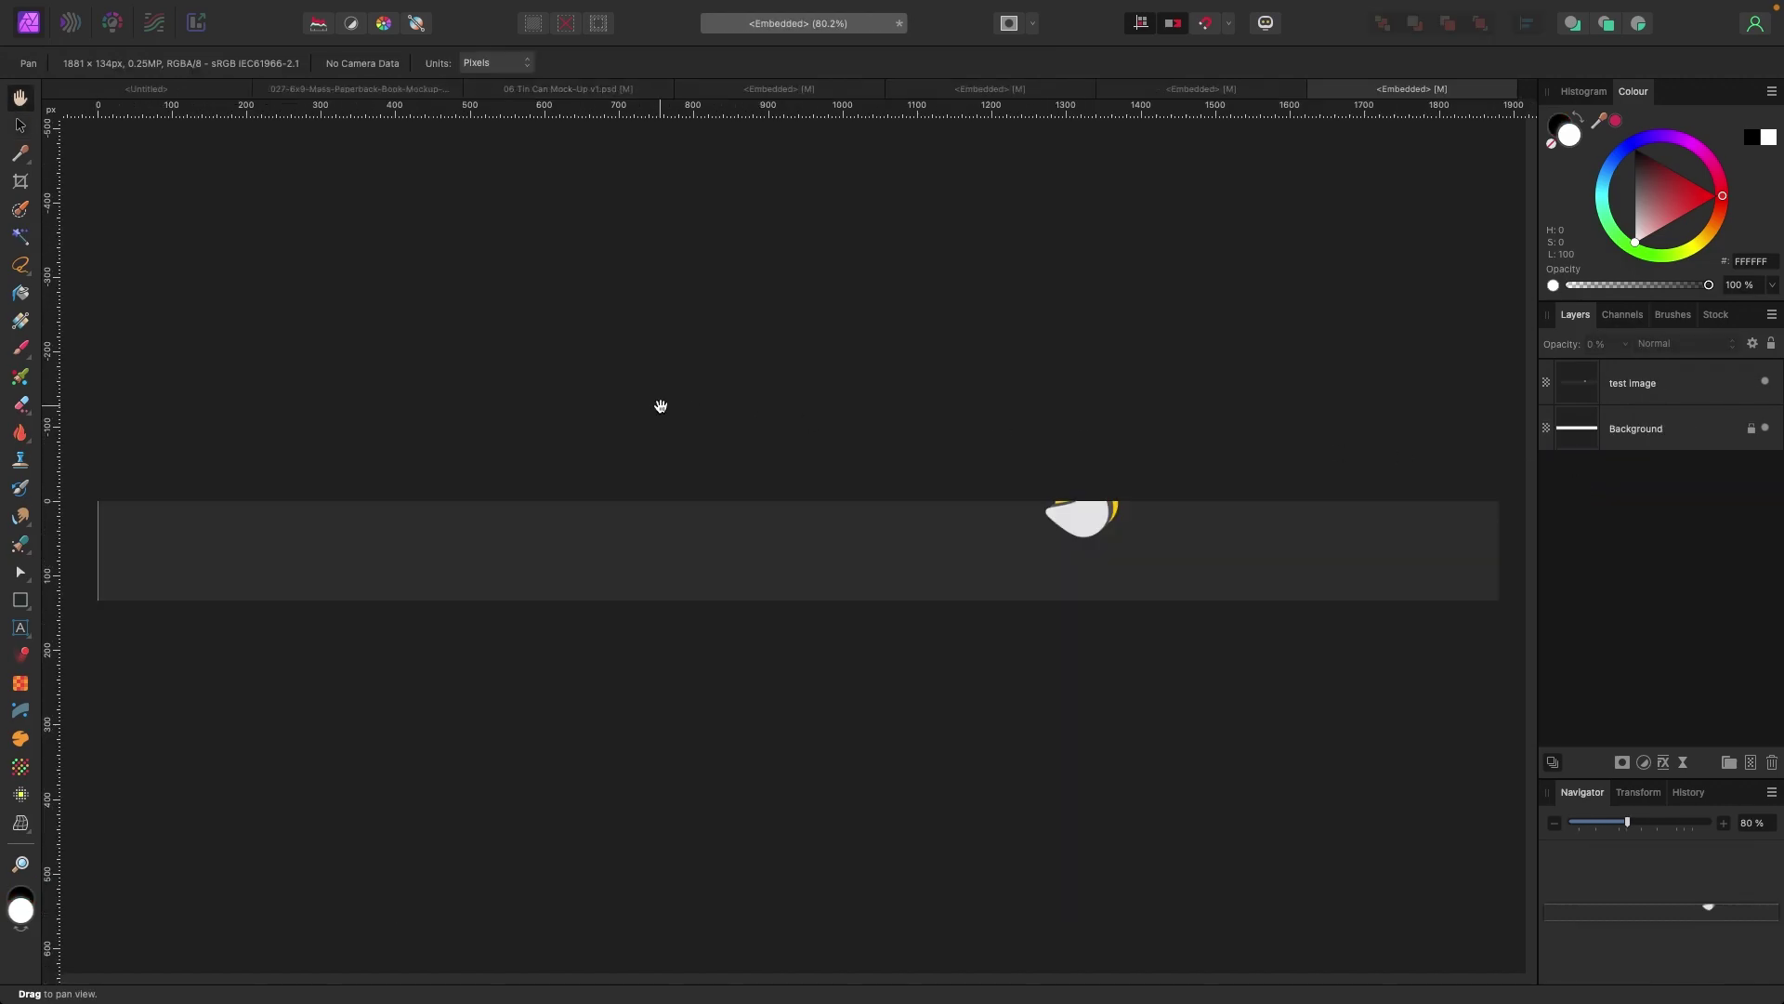
{"action": "left_click", "coordinate": [1719, 314]}
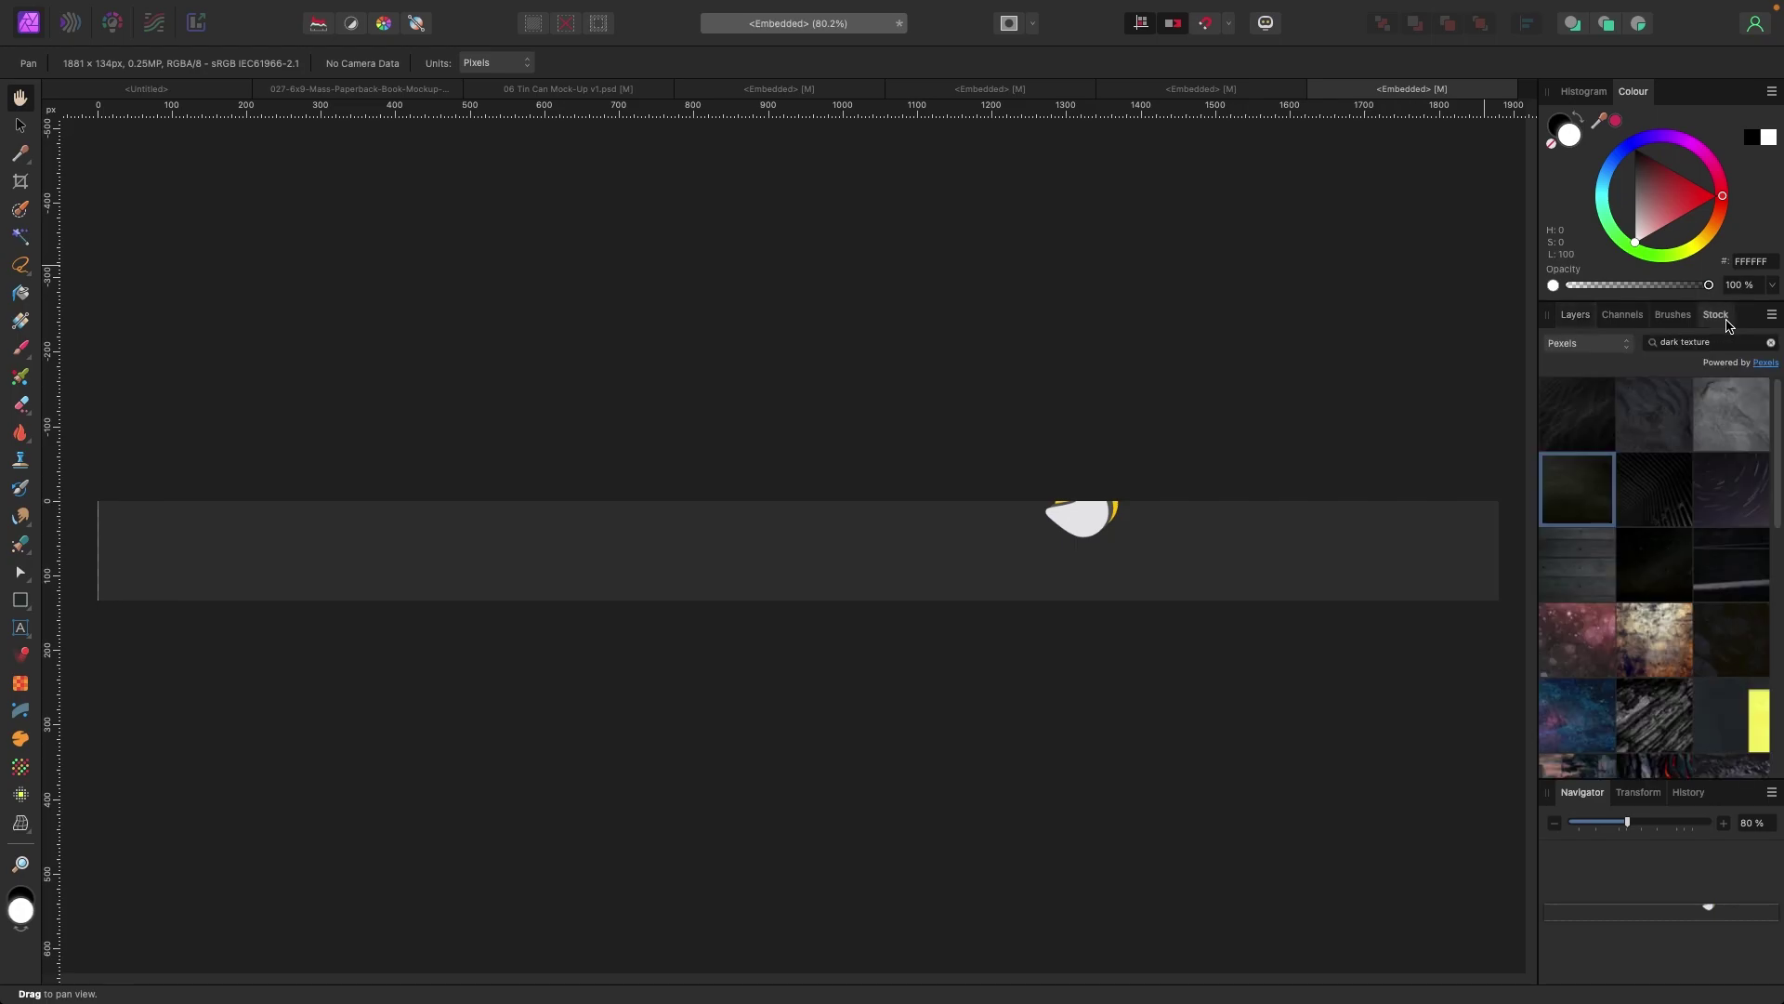
{"action": "left_click", "coordinate": [1576, 316]}
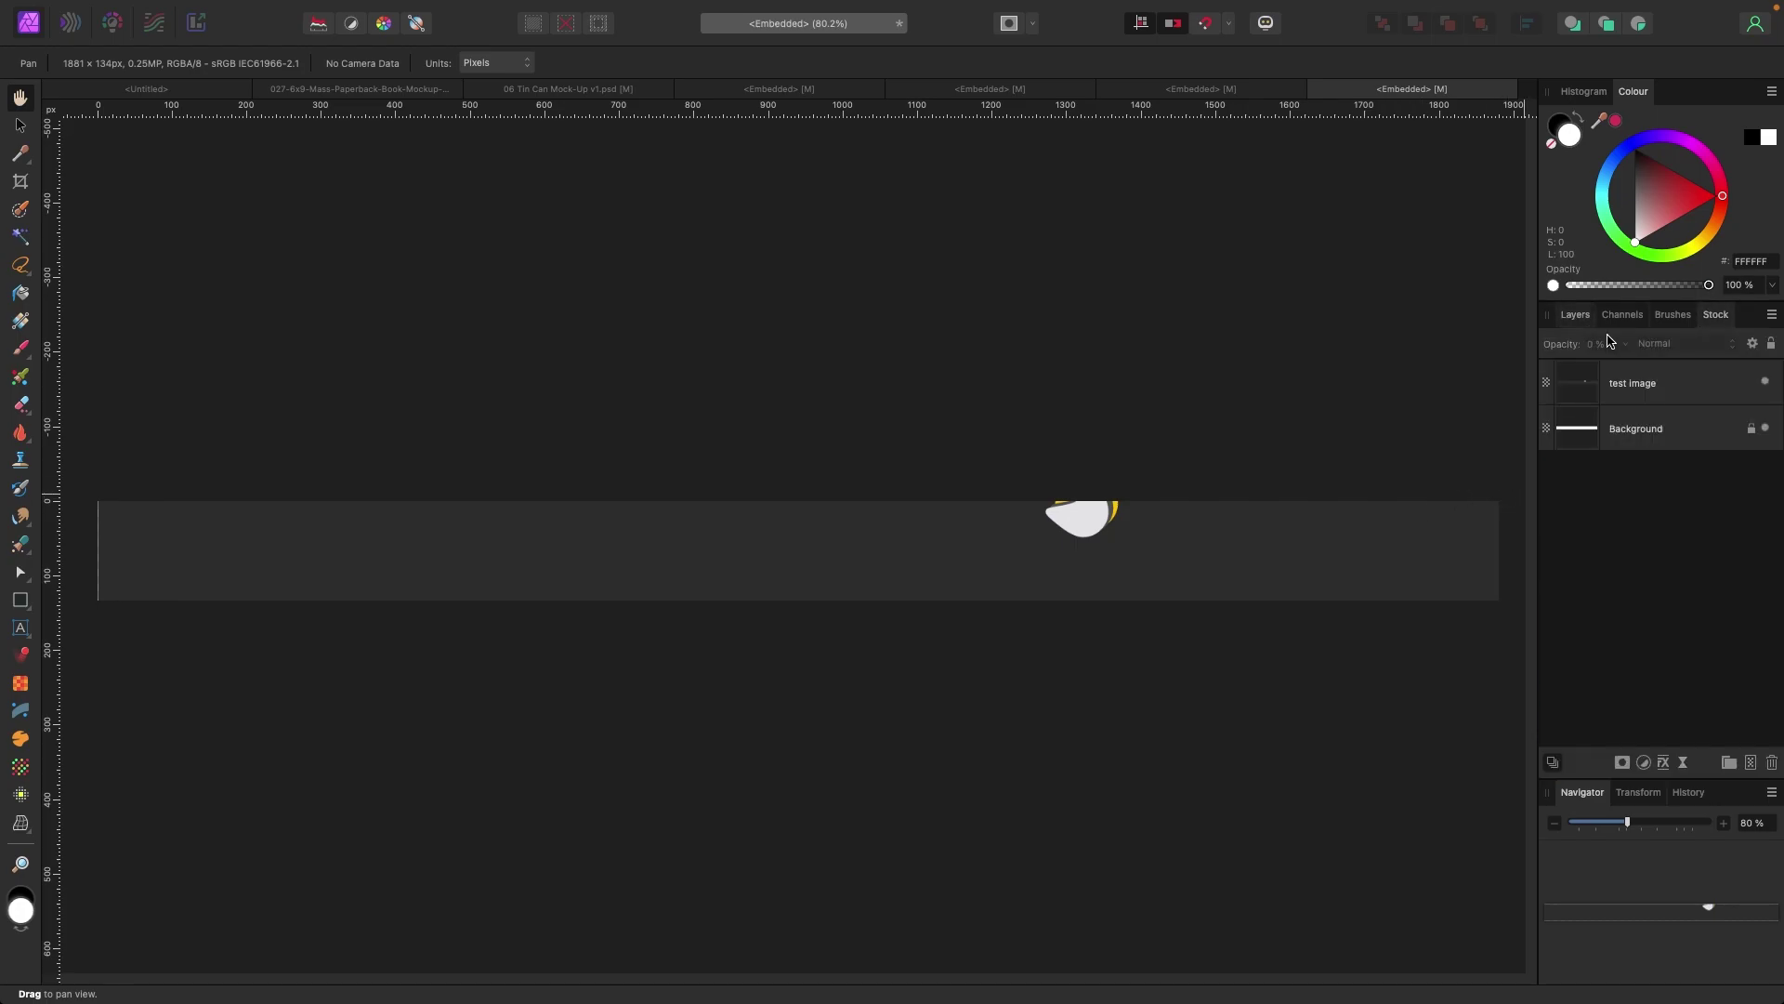
{"action": "left_click", "coordinate": [1715, 315]}
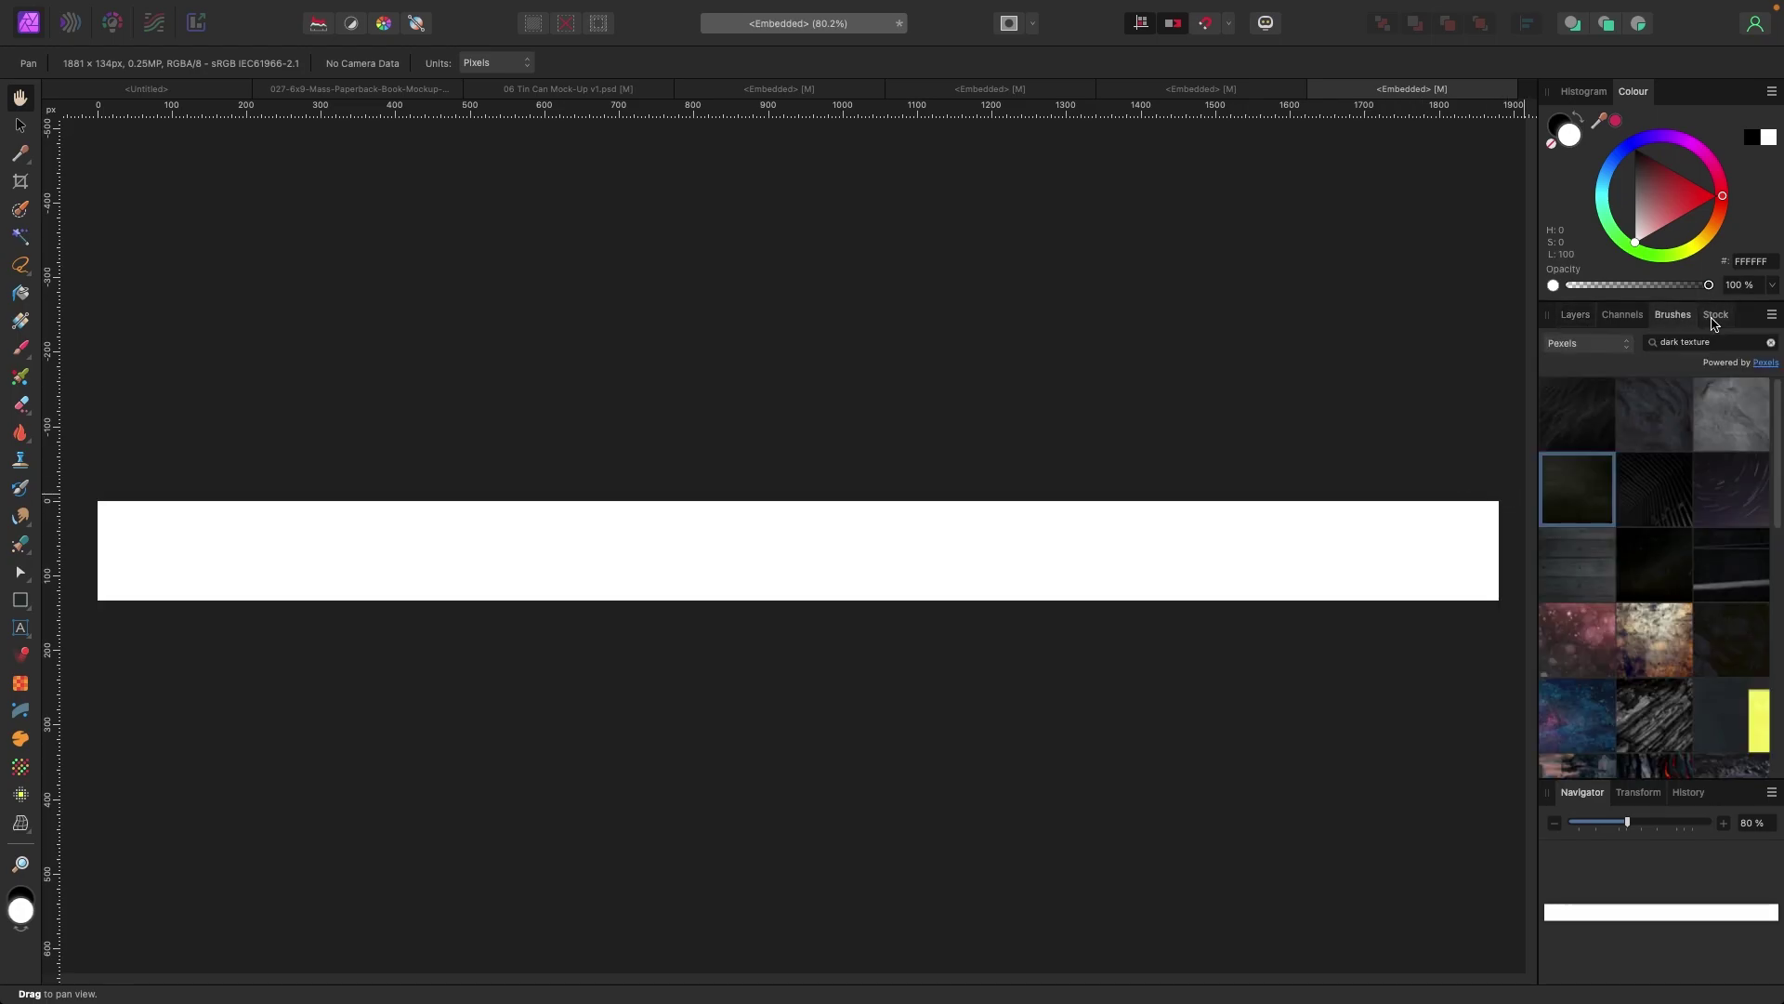
{"action": "left_click_drag", "start_coordinate": [1559, 484], "coordinate": [948, 523]}
{"action": "left_click_drag", "start_coordinate": [947, 523], "coordinate": [948, 522]}
{"action": "key", "text": "super+minus"}
{"action": "key", "text": "super+minus"}
{"action": "key", "text": "super+minus"}
{"action": "key", "text": "super+minus"}
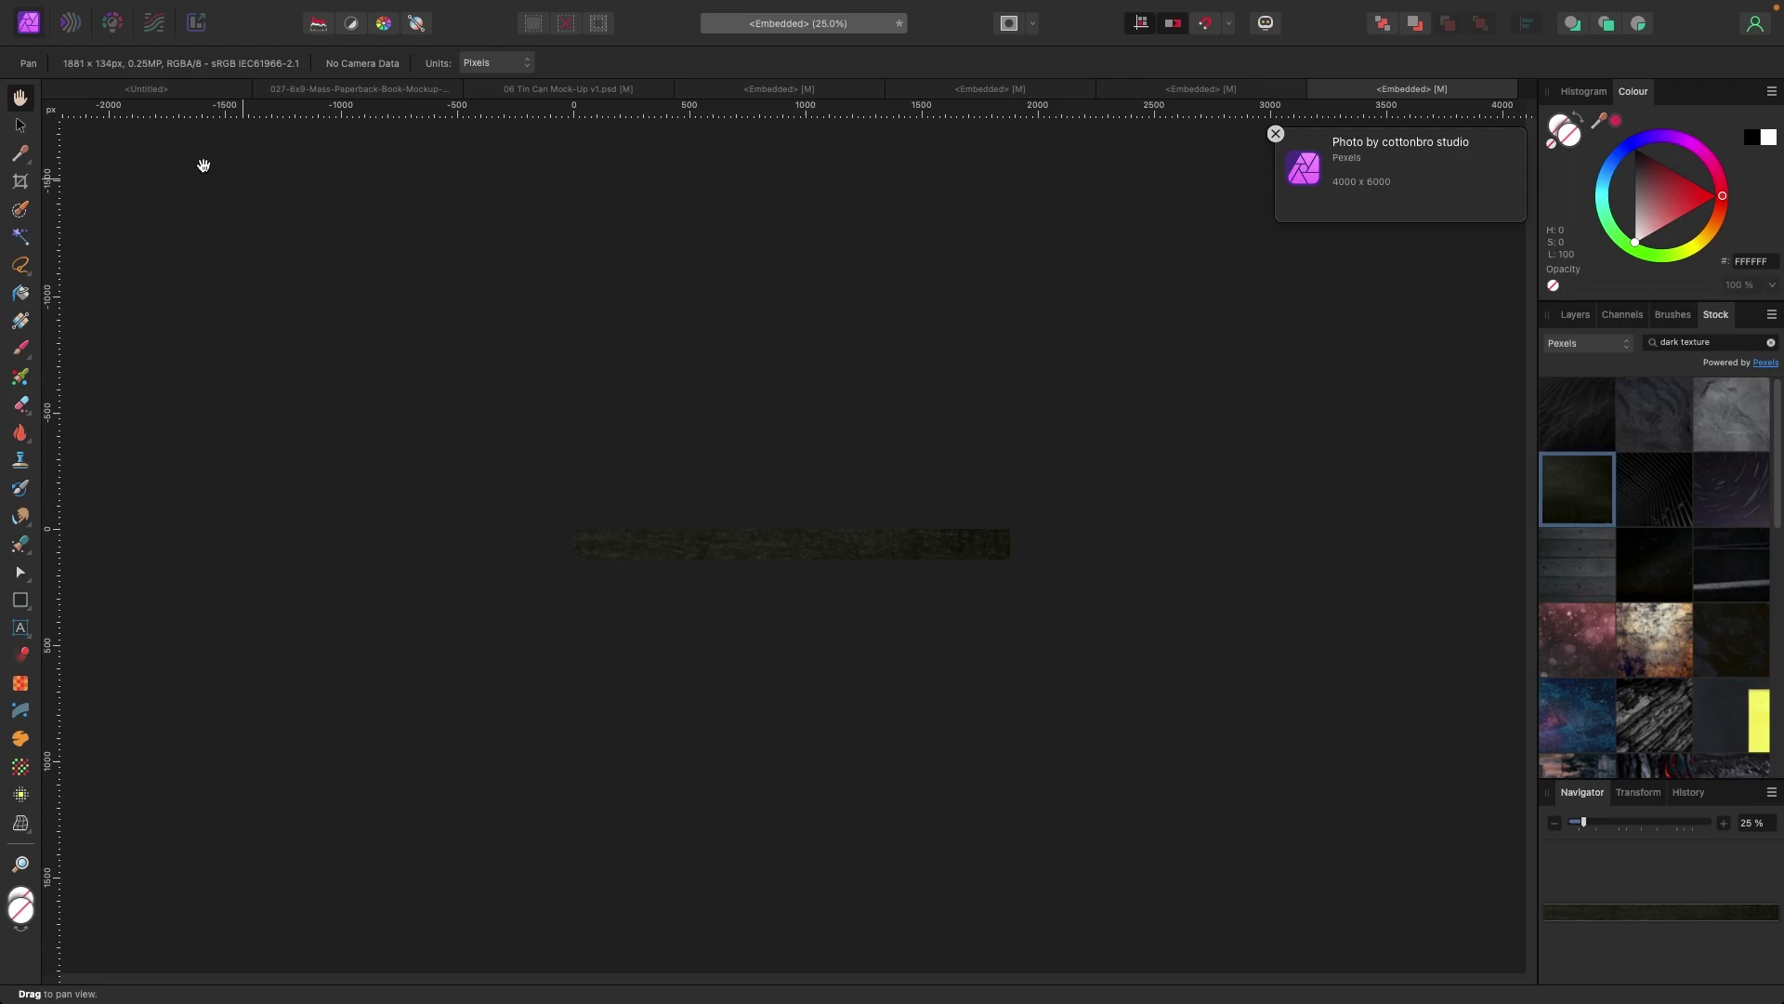
Shrink the texture to 60% so it covers the narrow strip, then return to the mock-up.
{"action": "left_click", "coordinate": [21, 125]}
{"action": "left_click_drag", "start_coordinate": [571, 335], "coordinate": [579, 536]}
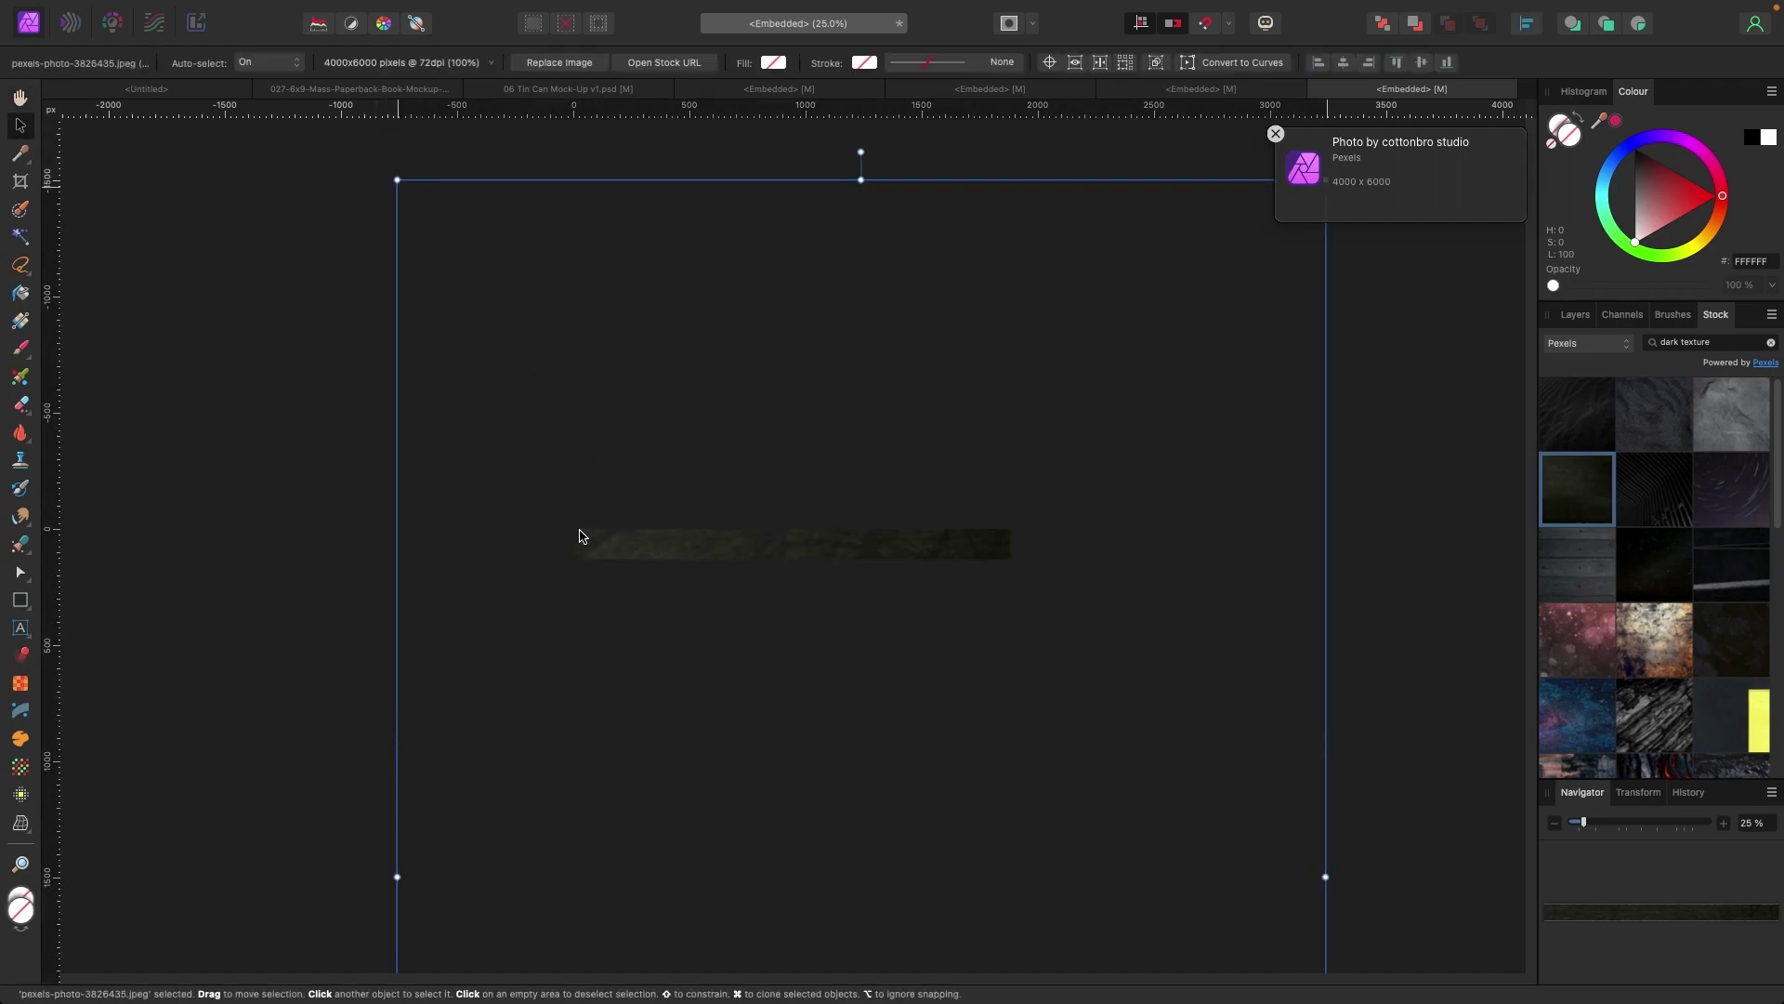
{"action": "left_click_drag", "start_coordinate": [397, 179], "coordinate": [996, 669]}
{"action": "left_click_drag", "start_coordinate": [965, 798], "coordinate": [709, 253]}
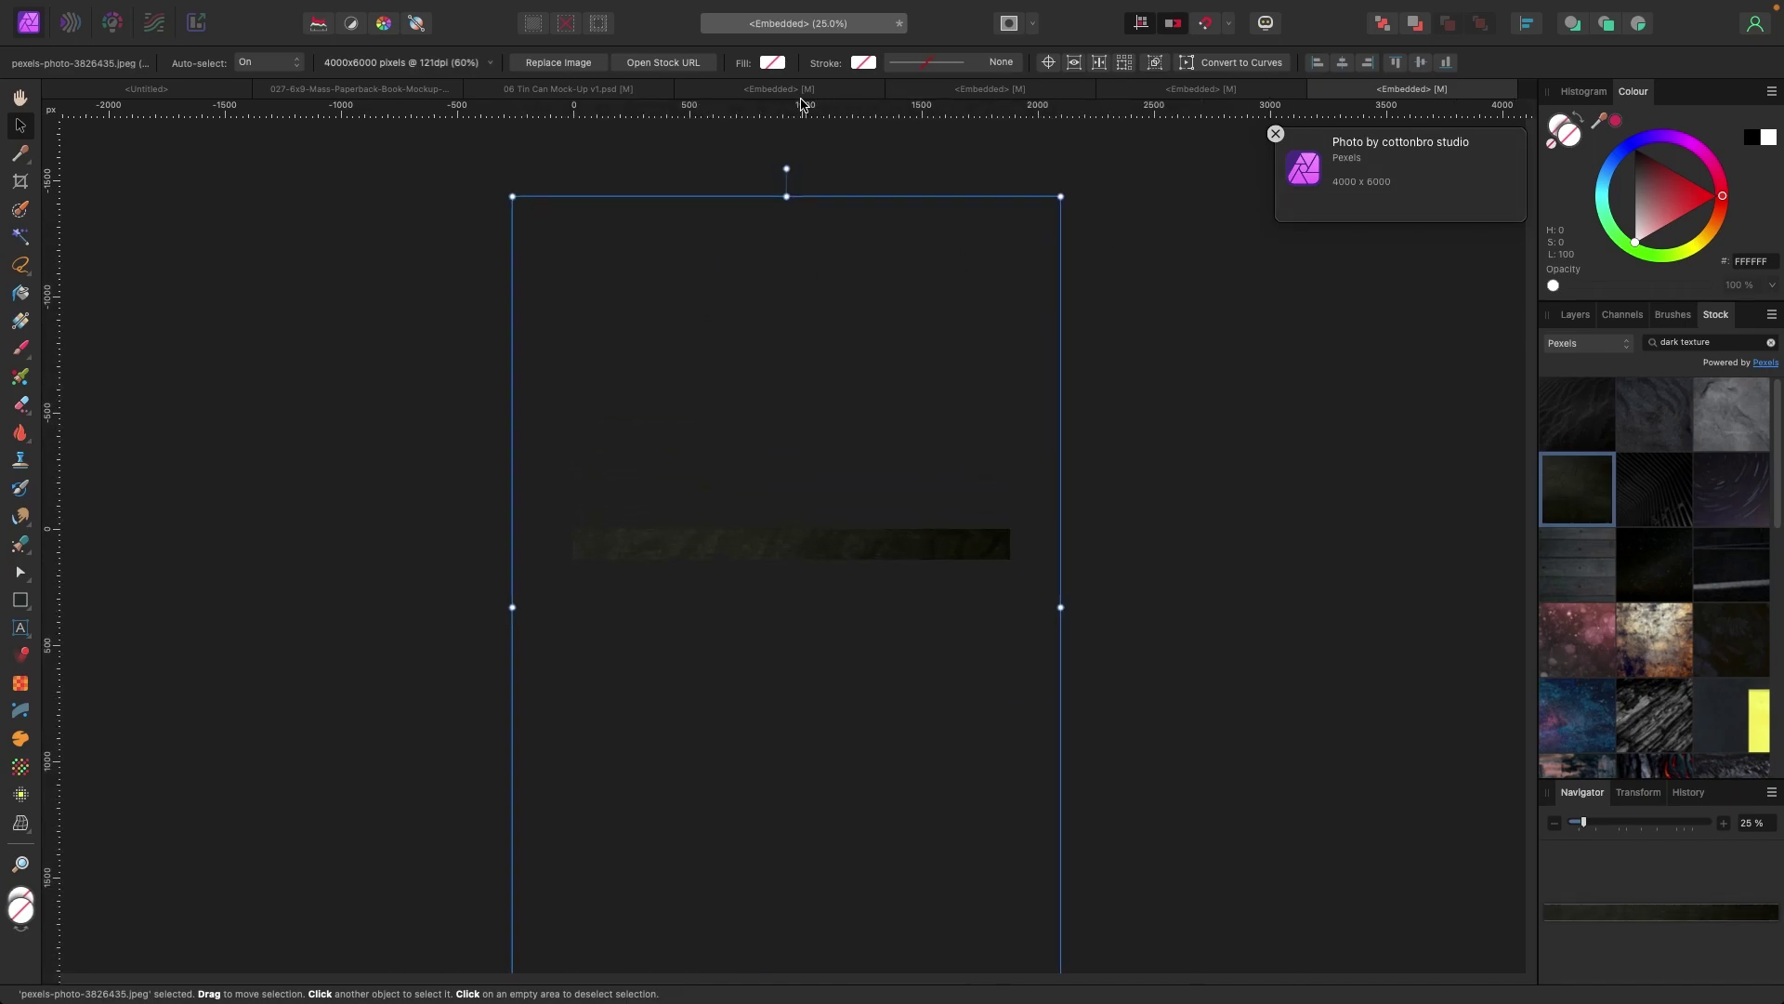
{"action": "left_click", "coordinate": [599, 90]}
Deselect everything on the tin can mock-up.
{"action": "left_click", "coordinate": [1434, 471]}
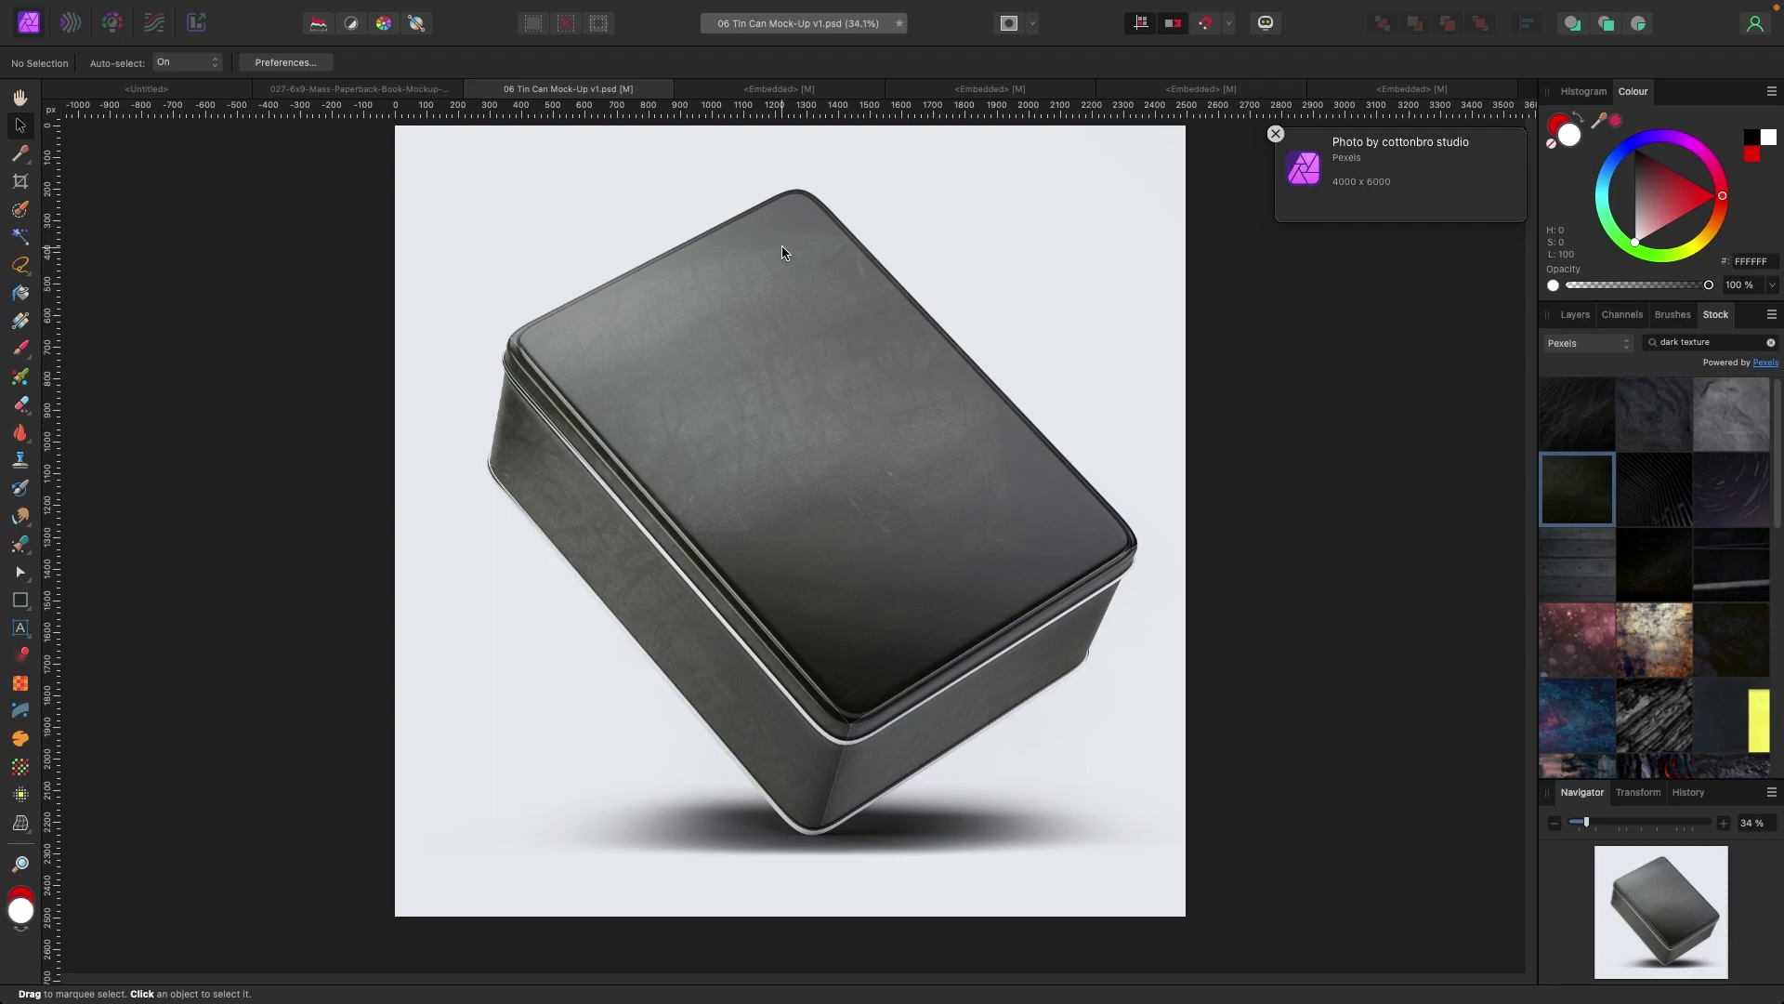
In the embedded top design, type artistic text 'DO', 'NOT', 'OPEN' on three lines.
{"action": "left_click", "coordinate": [787, 90]}
{"action": "left_click", "coordinate": [462, 340]}
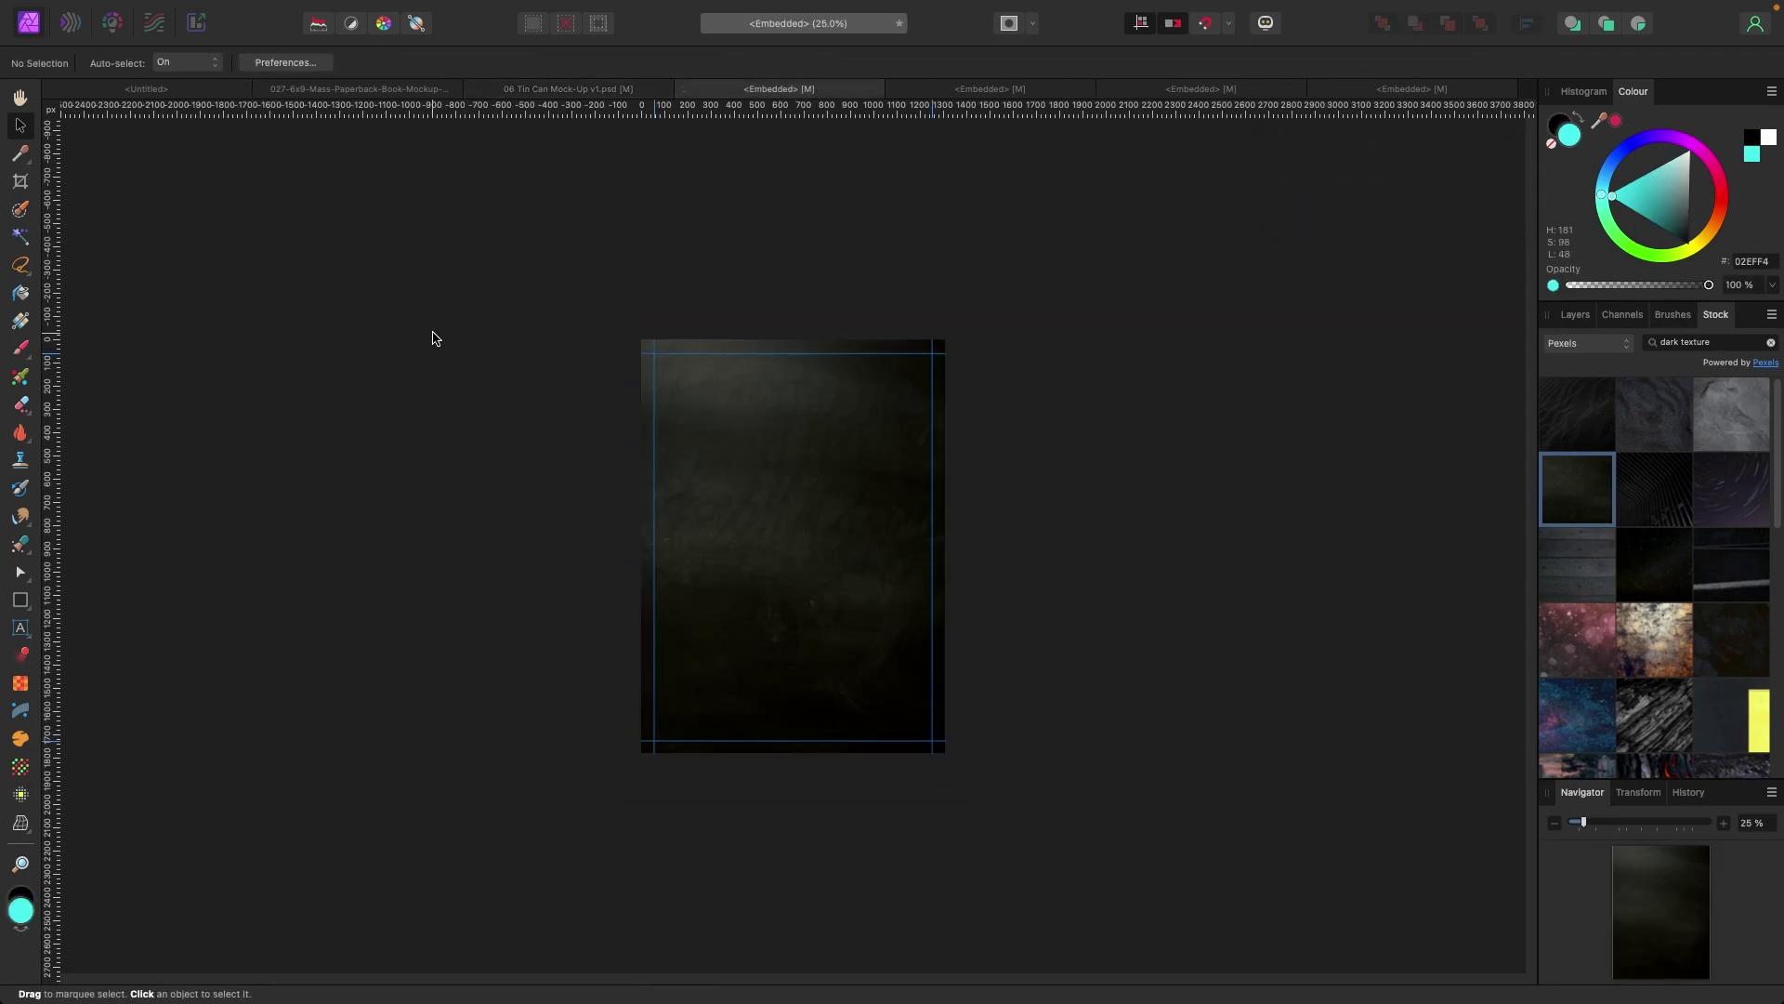
{"action": "left_click", "coordinate": [20, 628]}
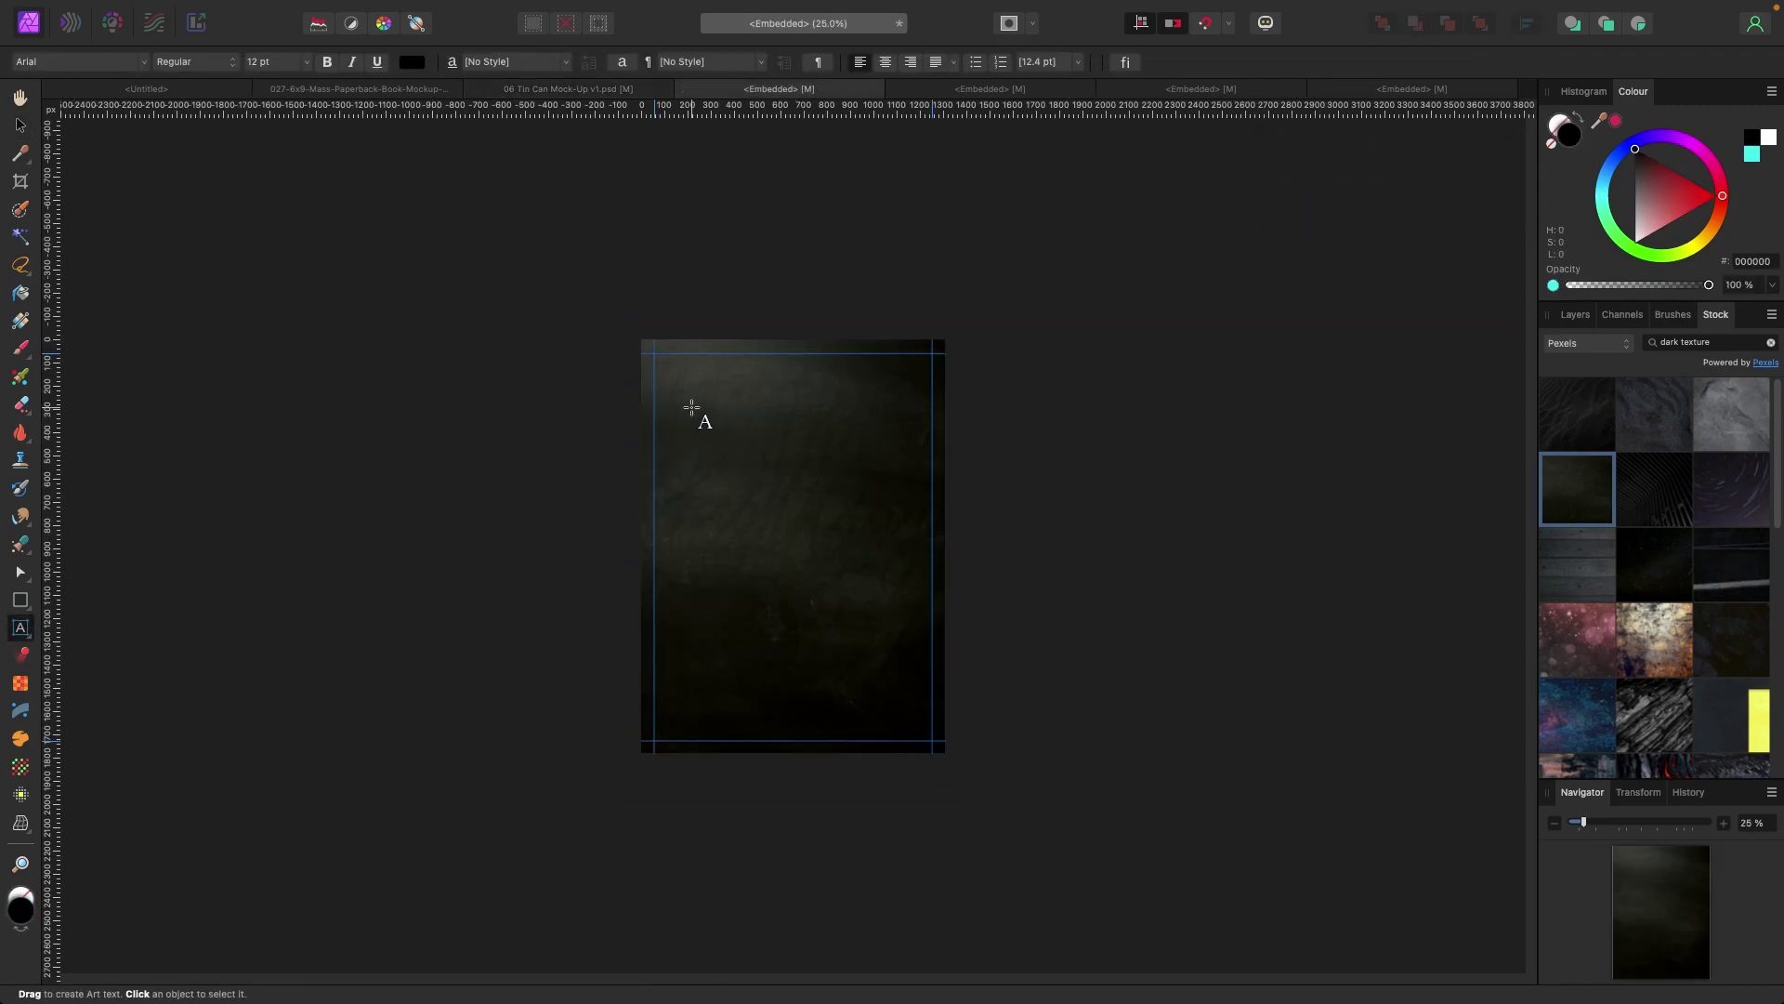
{"action": "left_click_drag", "start_coordinate": [671, 381], "coordinate": [716, 458]}
{"action": "type", "text": "D"}
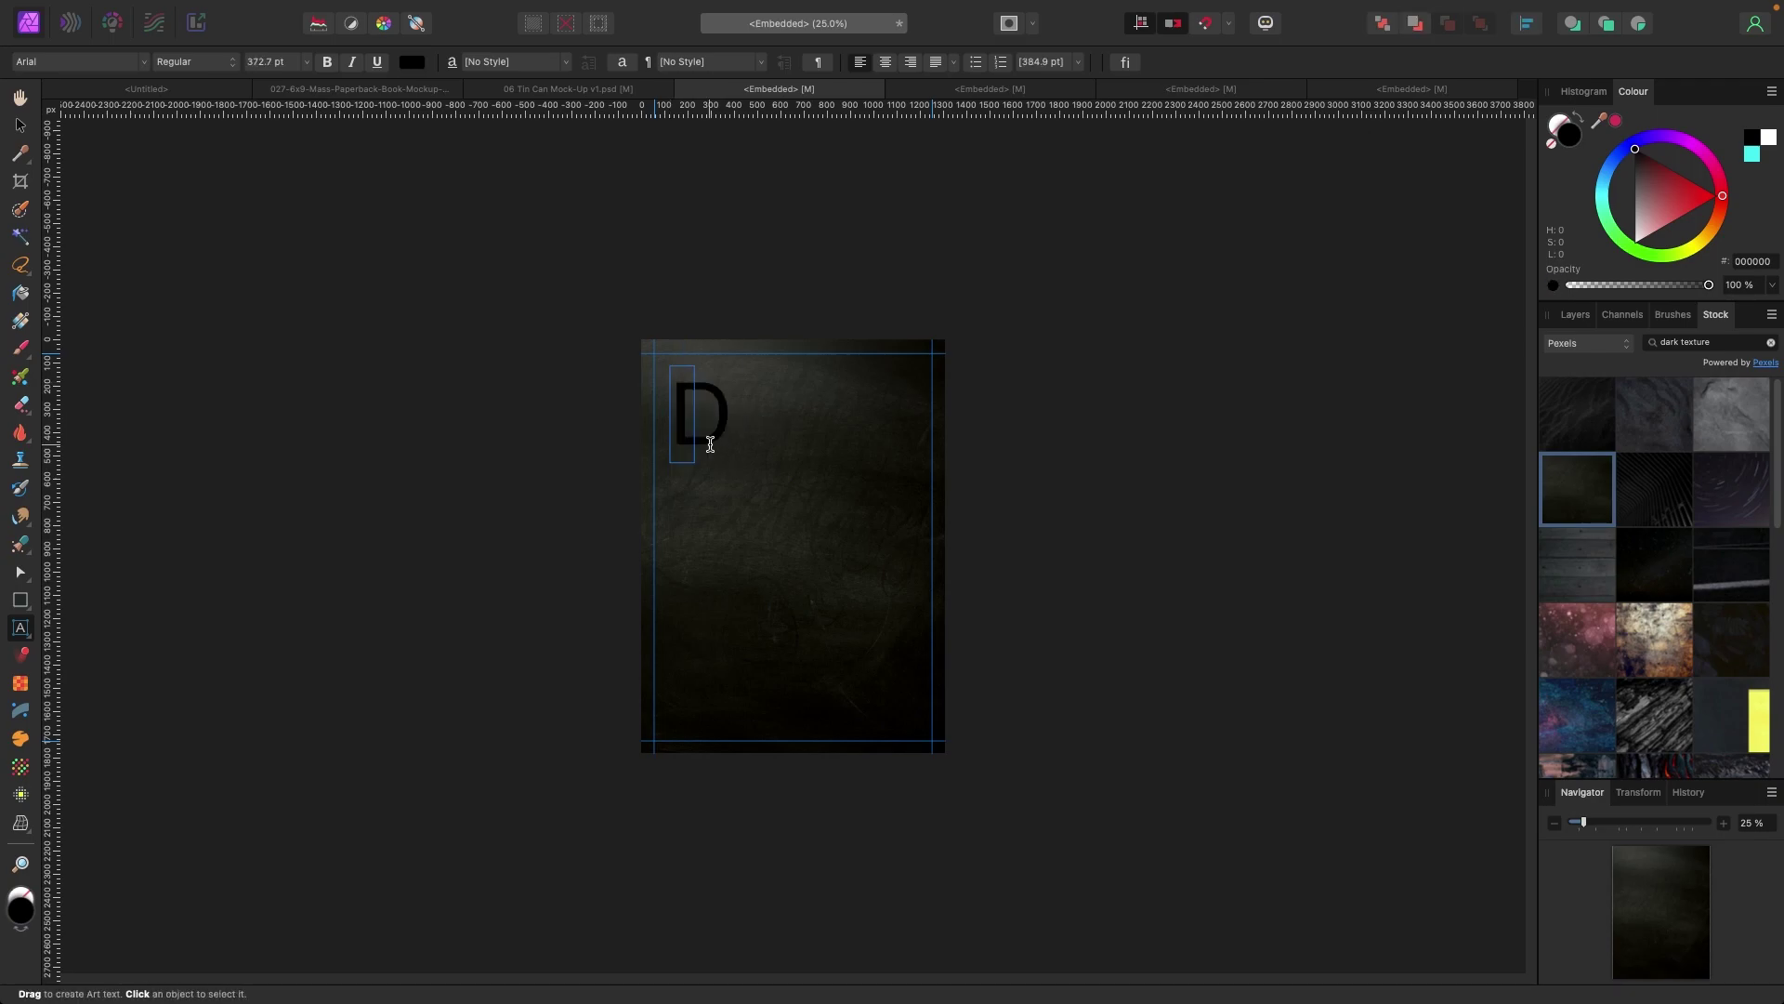
{"action": "type", "text": "O"}
{"action": "key", "text": "Return"}
{"action": "type", "text": "NOT"}
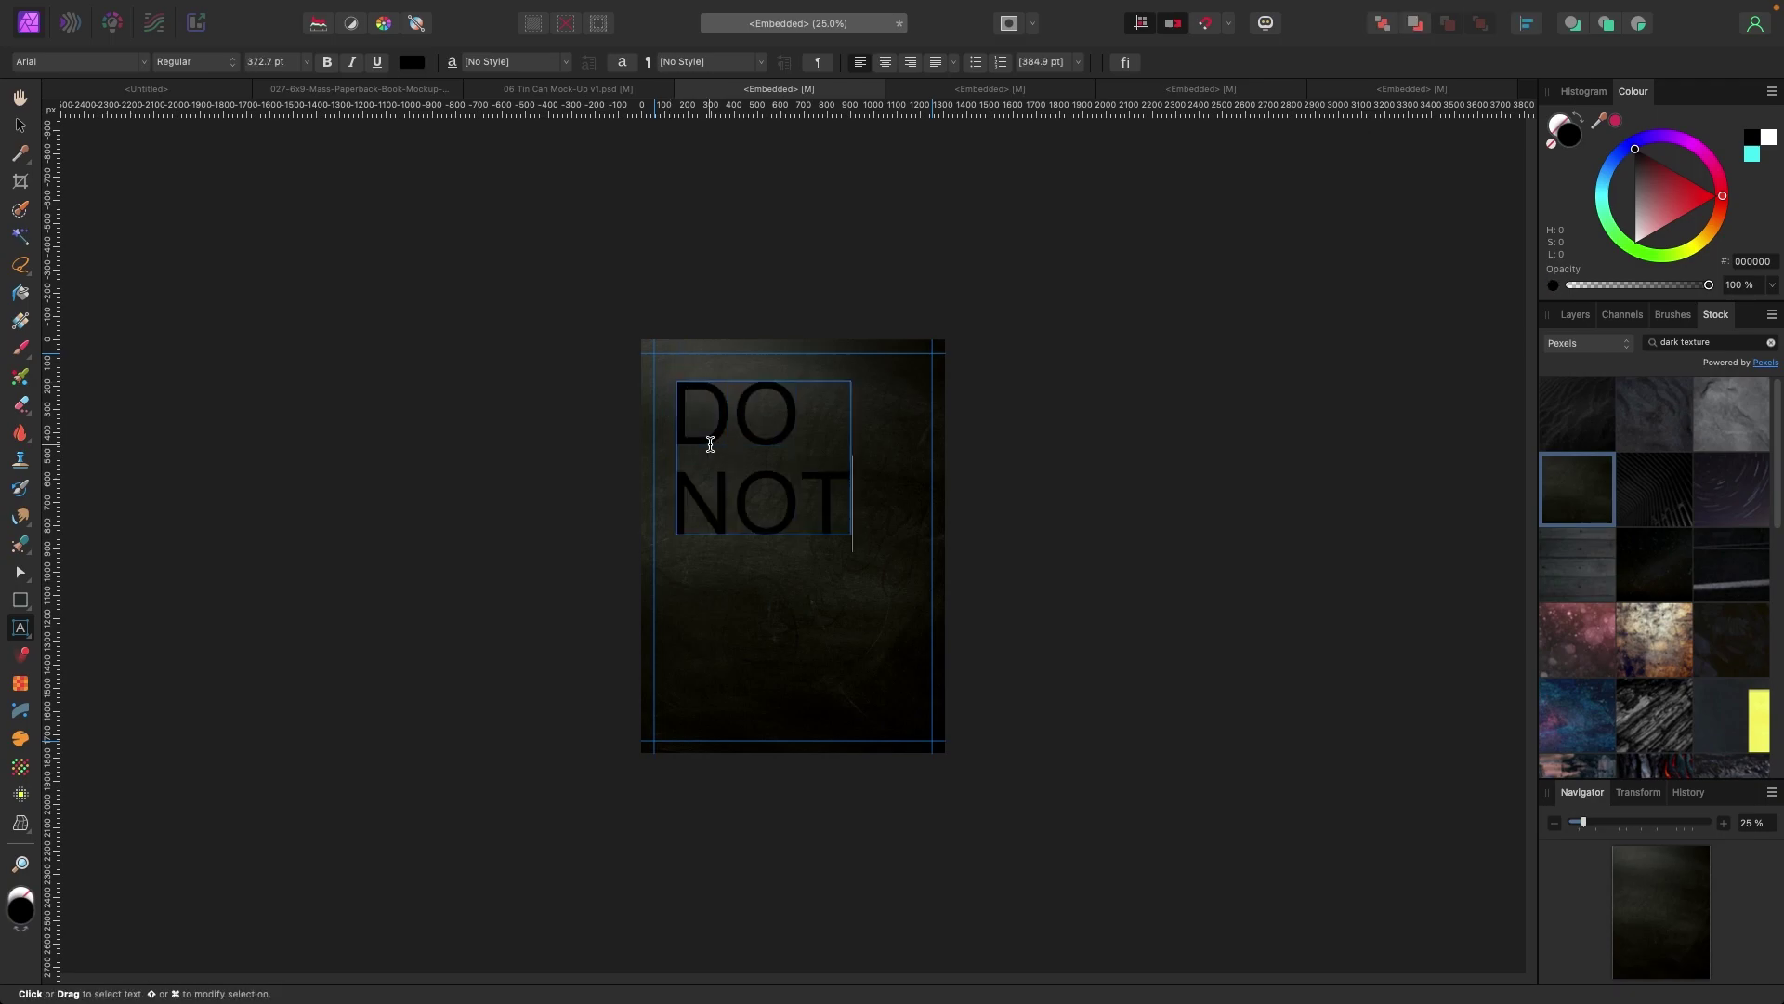
{"action": "key", "text": "Return"}
{"action": "type", "text": "OPEN"}
{"action": "key", "text": "Escape"}
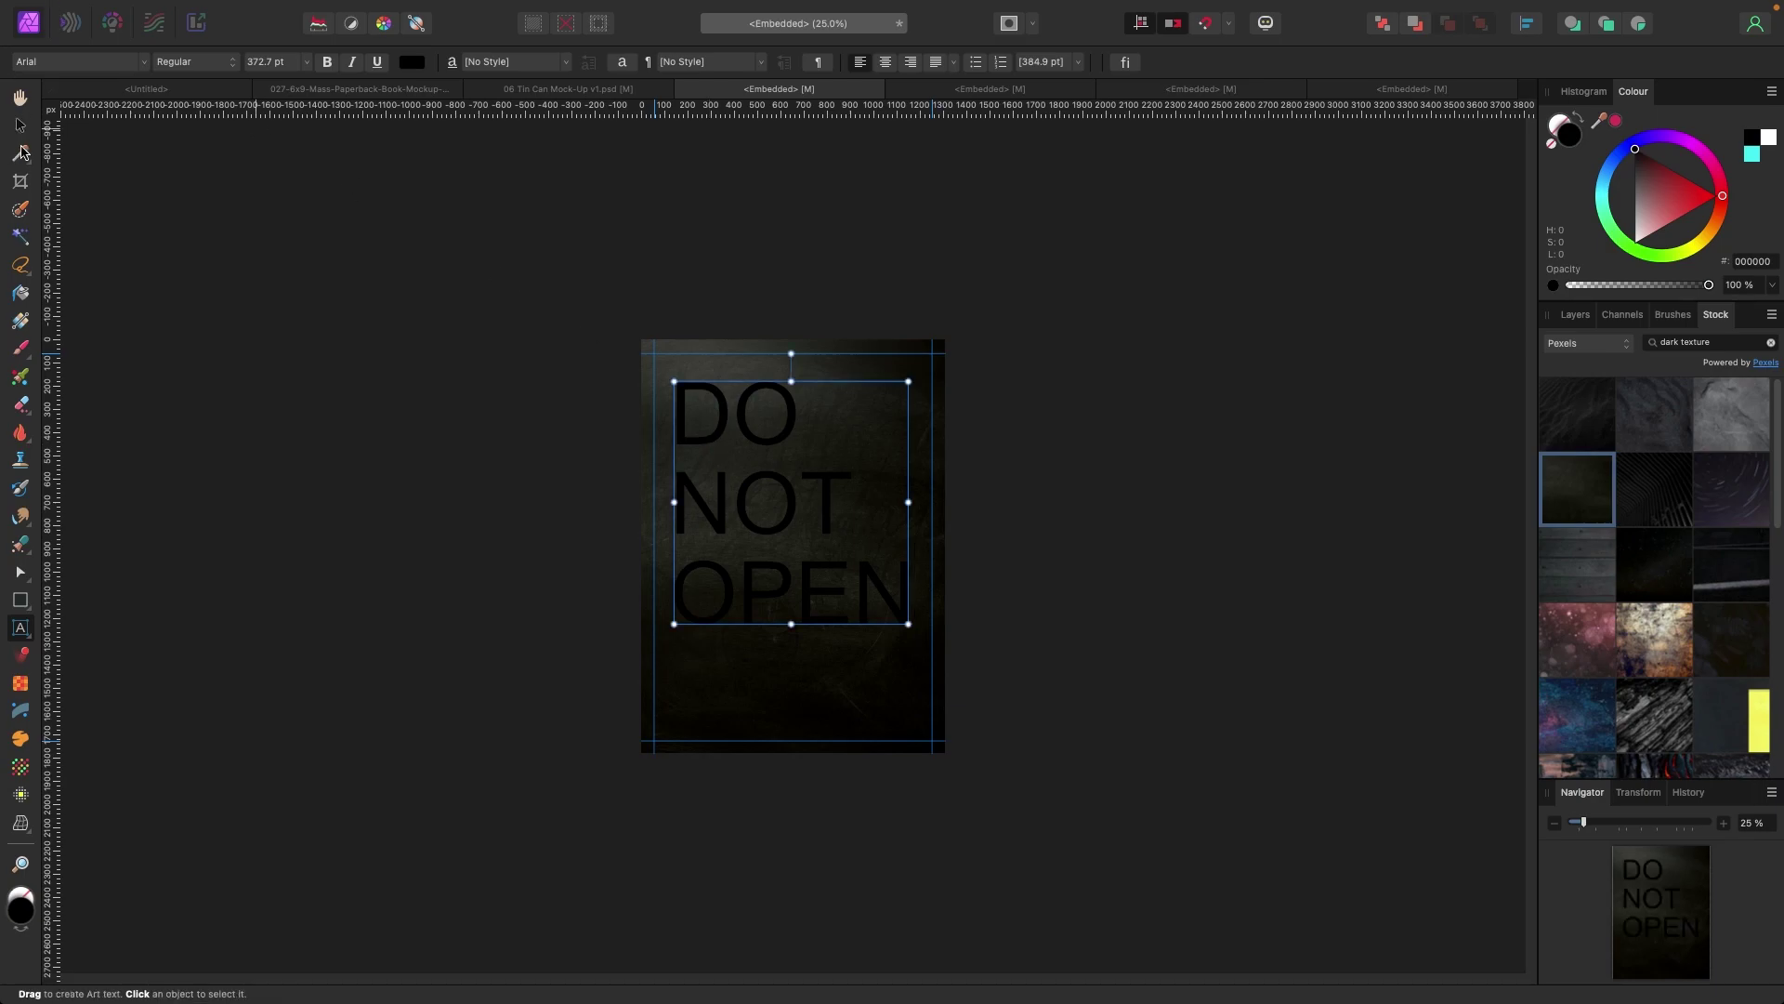
Make the DO NOT OPEN text white Fractis Sans and enlarge it over the page.
{"action": "key", "text": "v"}
{"action": "left_click_drag", "start_coordinate": [1661, 200], "coordinate": [1635, 241]}
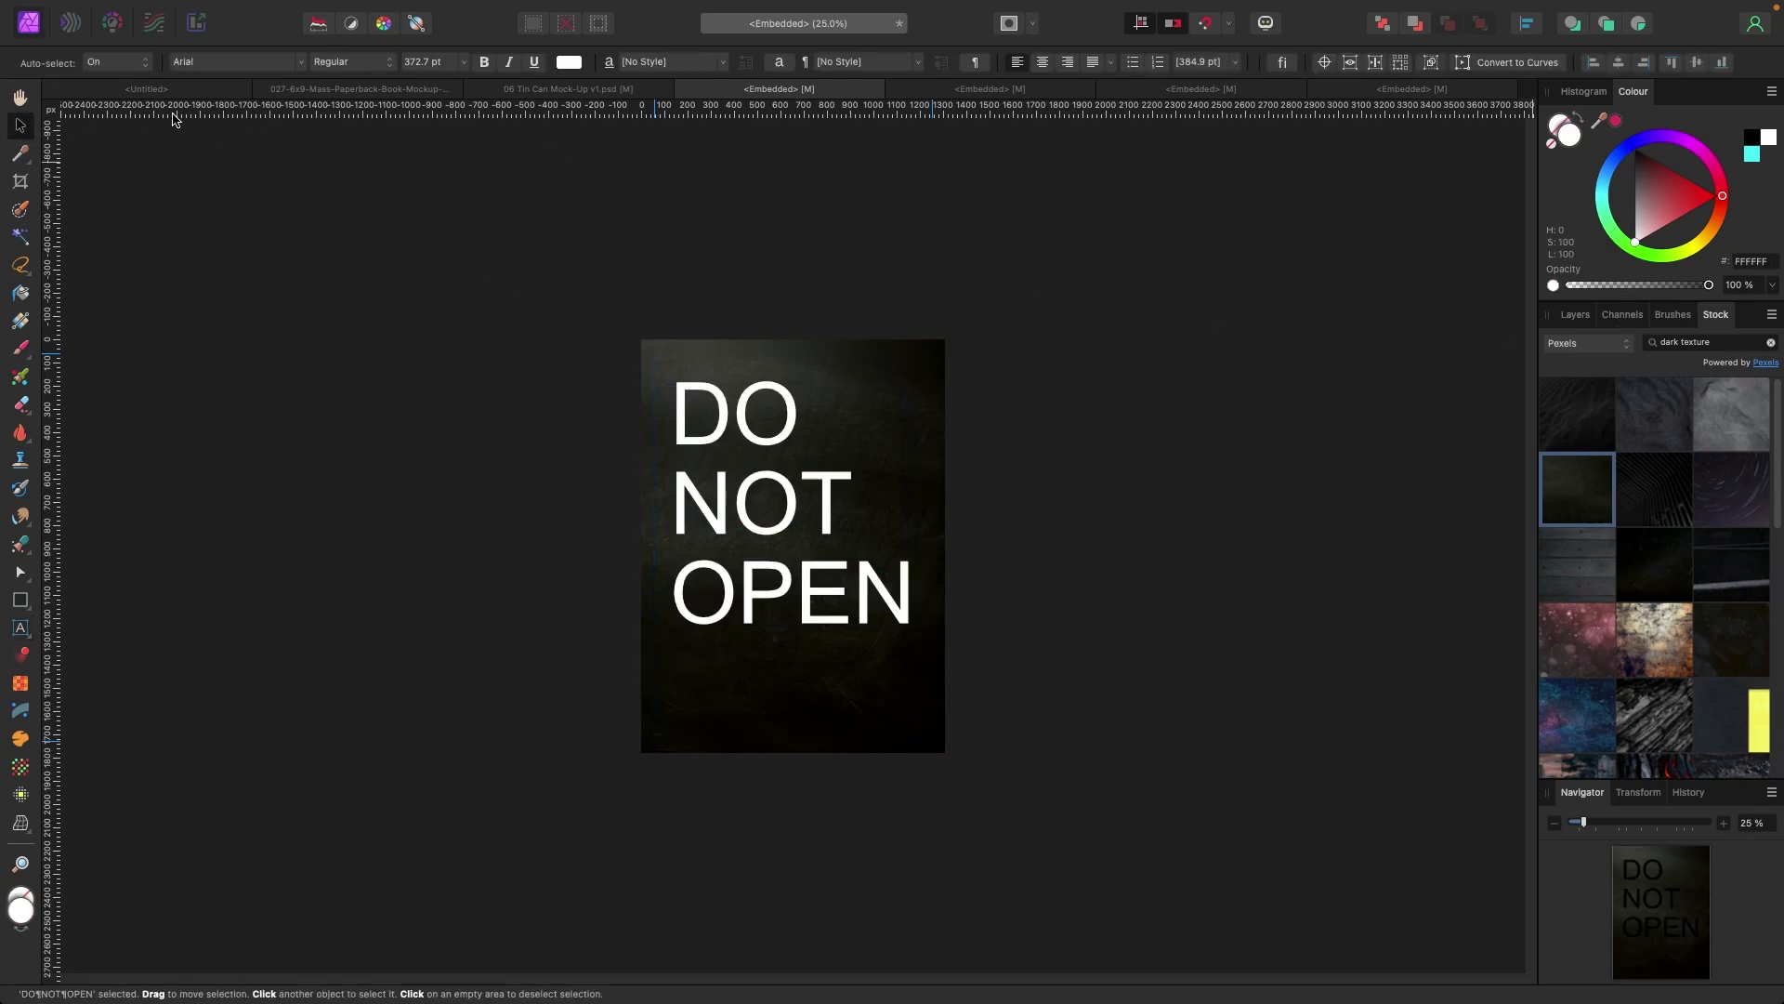
{"action": "left_click", "coordinate": [300, 67]}
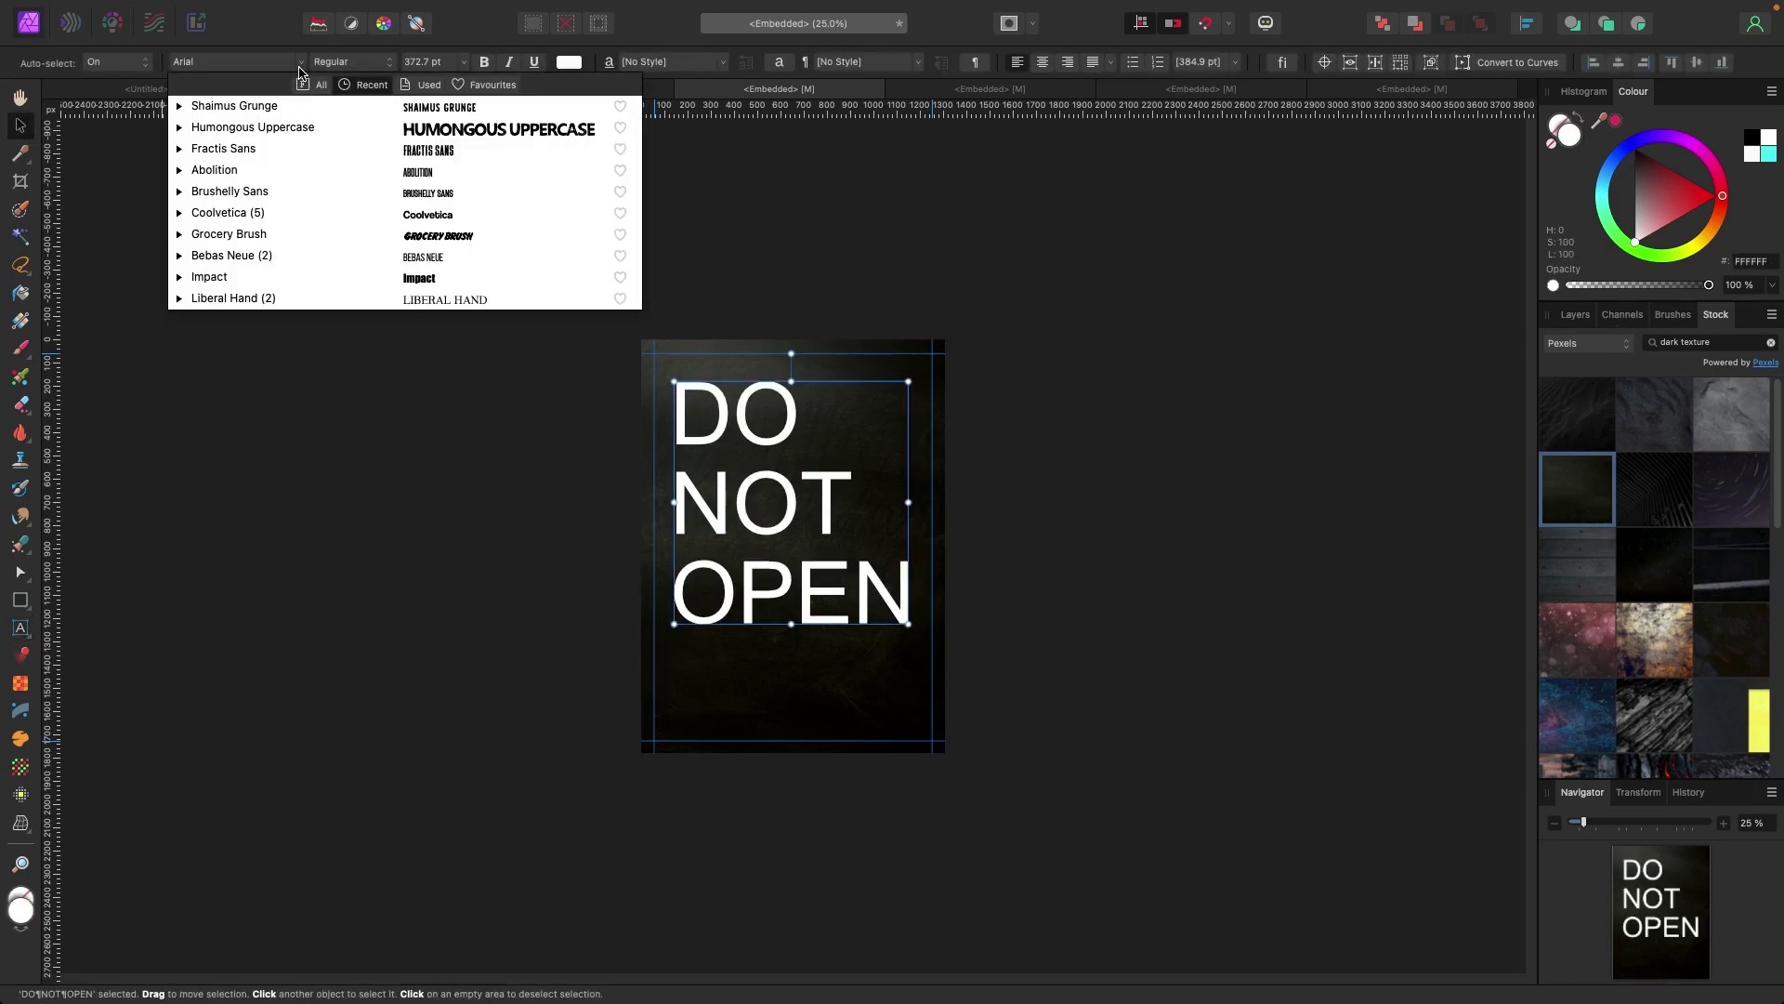
{"action": "left_click", "coordinate": [399, 144]}
{"action": "mouse_move", "coordinate": [812, 636]}
{"action": "left_mouse_down"}
{"action": "mouse_move", "coordinate": [832, 675]}
{"action": "mouse_move", "coordinate": [797, 637]}
{"action": "left_mouse_up"}
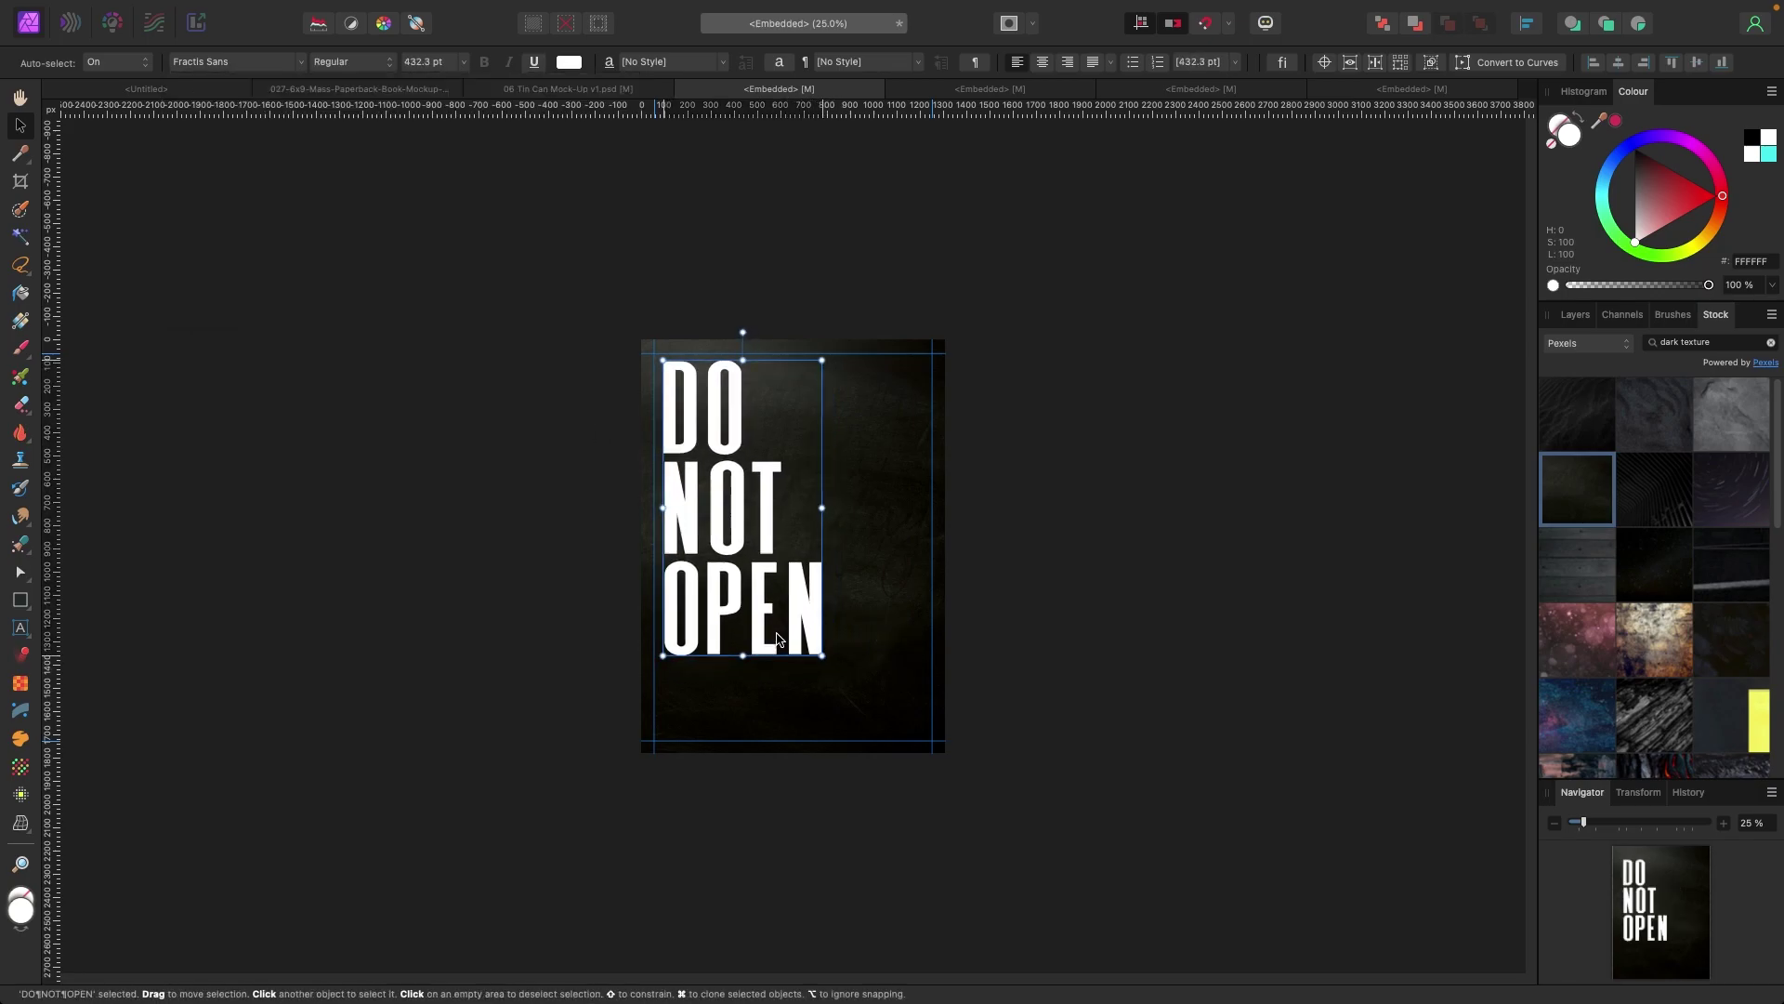
{"action": "left_click", "coordinate": [1223, 592]}
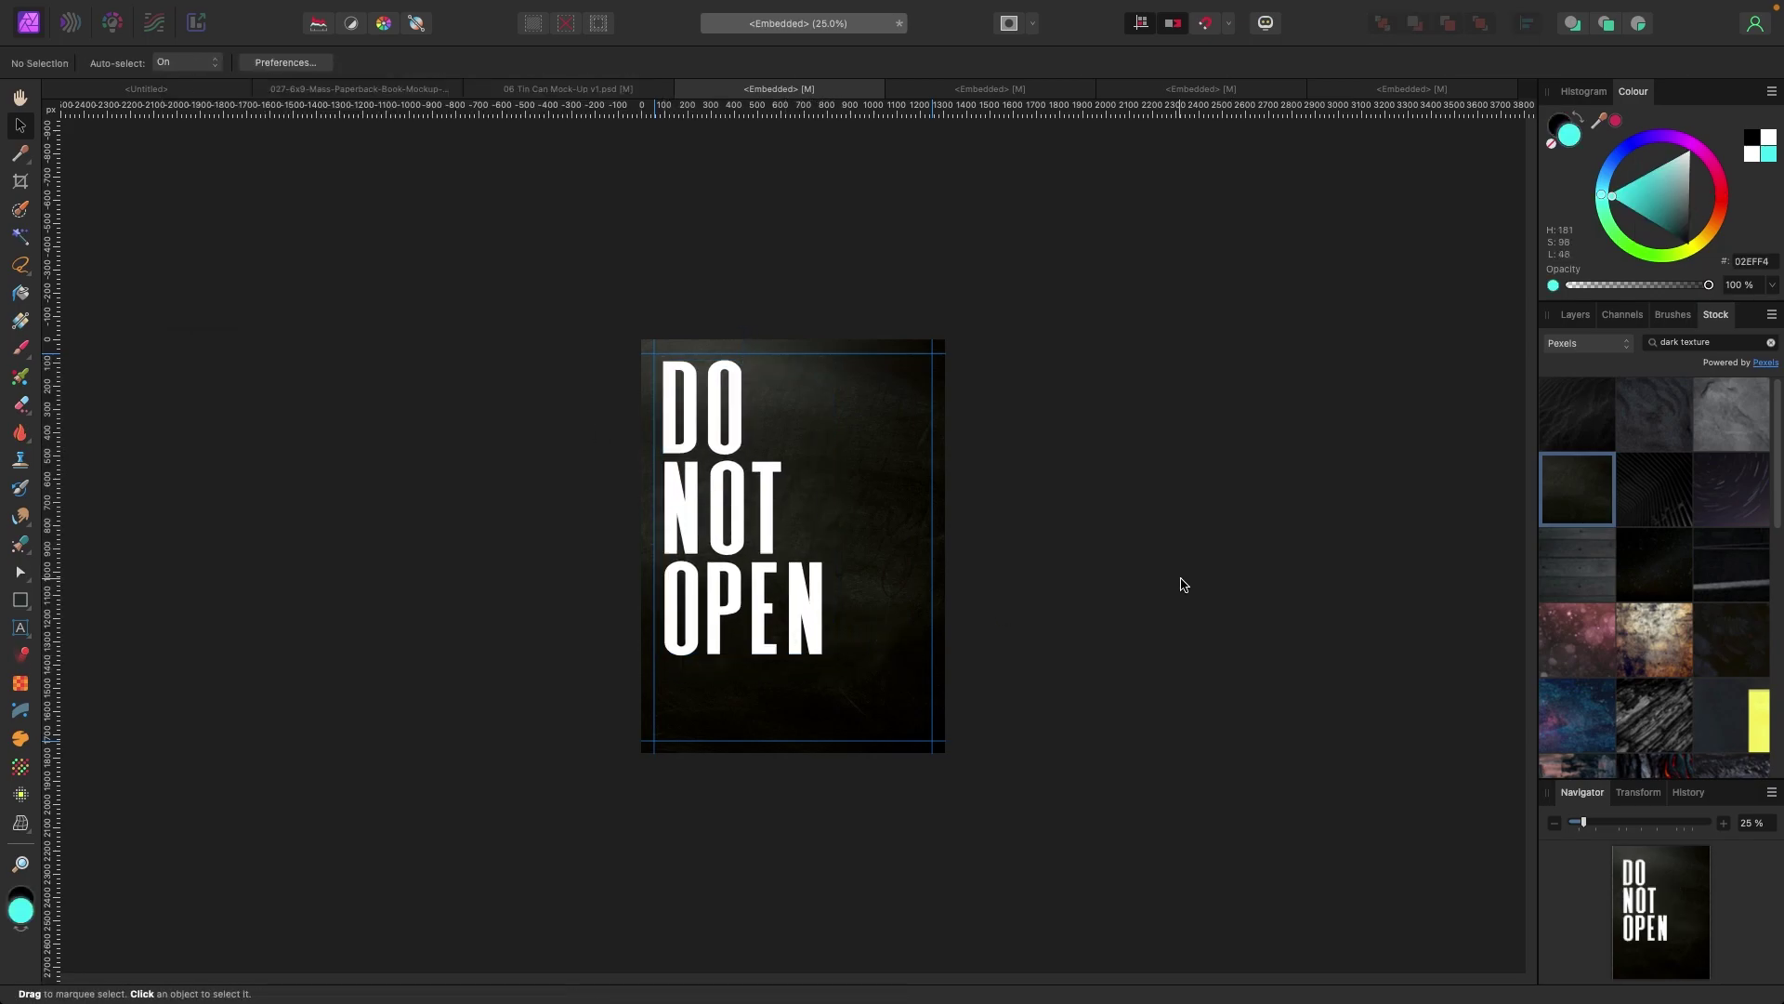
Switch to 06 Tin Can Mock-Up v1.psd and show its layer list.
{"action": "left_click", "coordinate": [590, 90]}
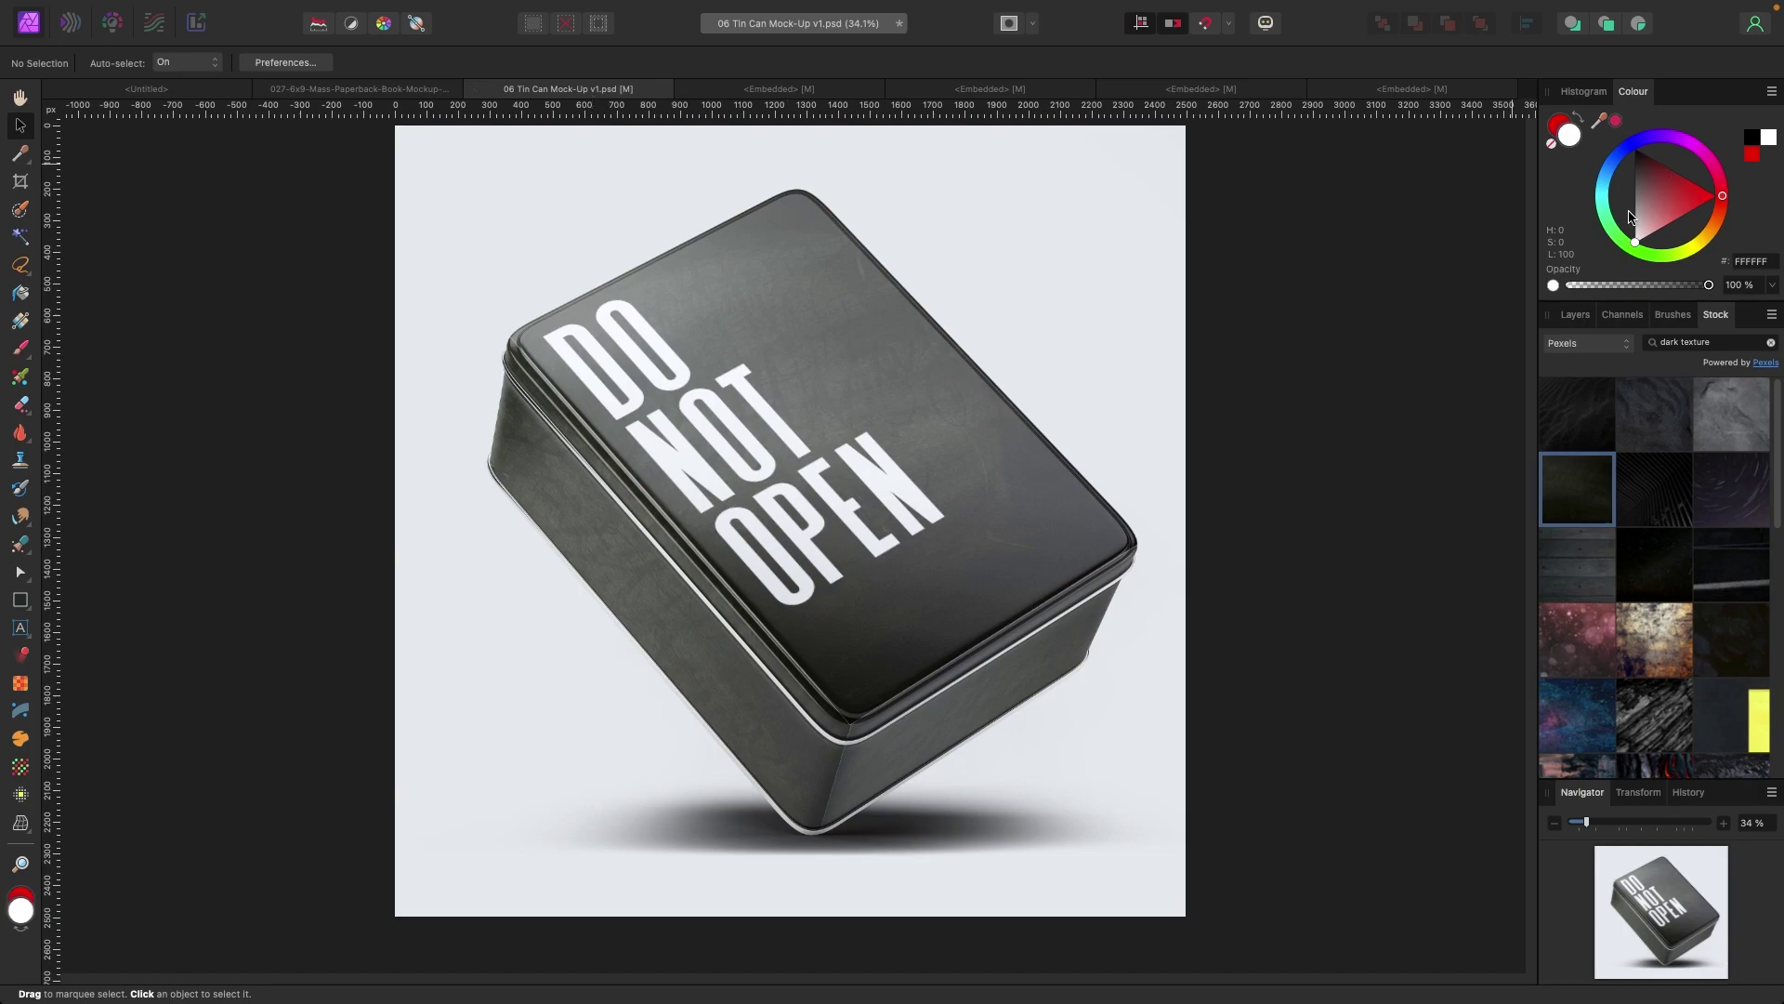
{"action": "left_click", "coordinate": [1575, 314]}
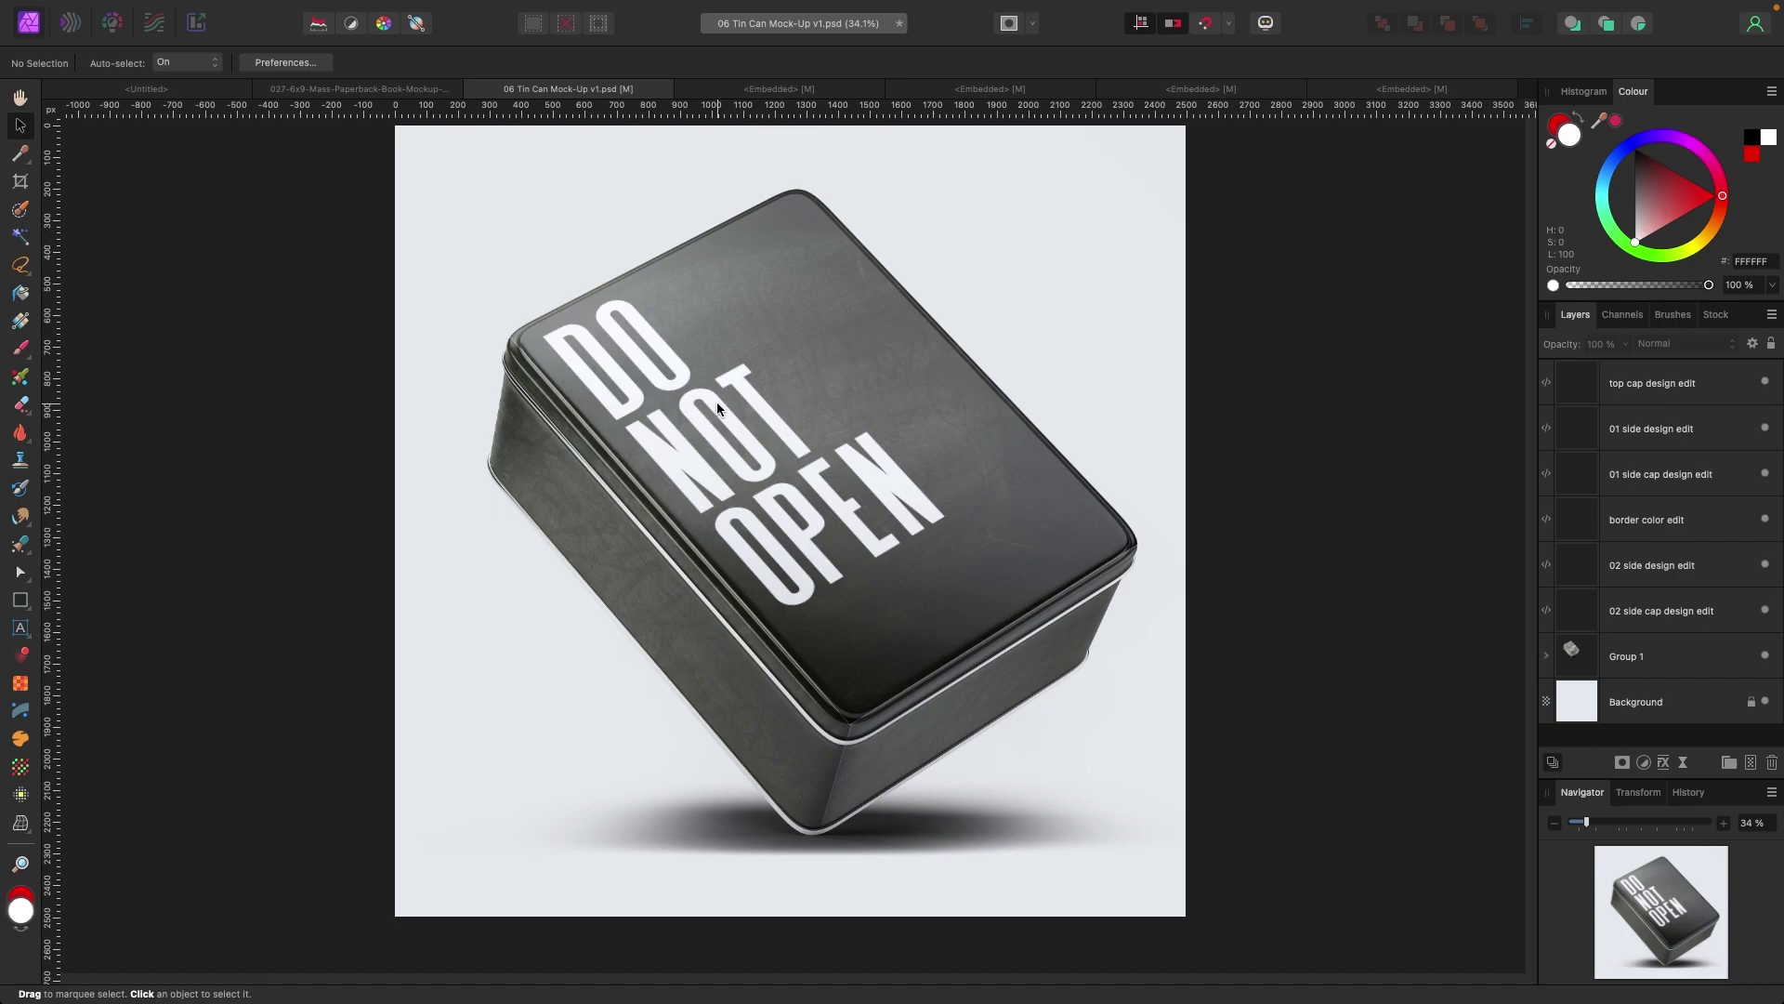
Show the rainbow paint drip, enlarge it, and place it along the lid's lower edge.
{"action": "scroll", "coordinate": [716, 401], "scroll_direction": "up", "scroll_amount": 1}
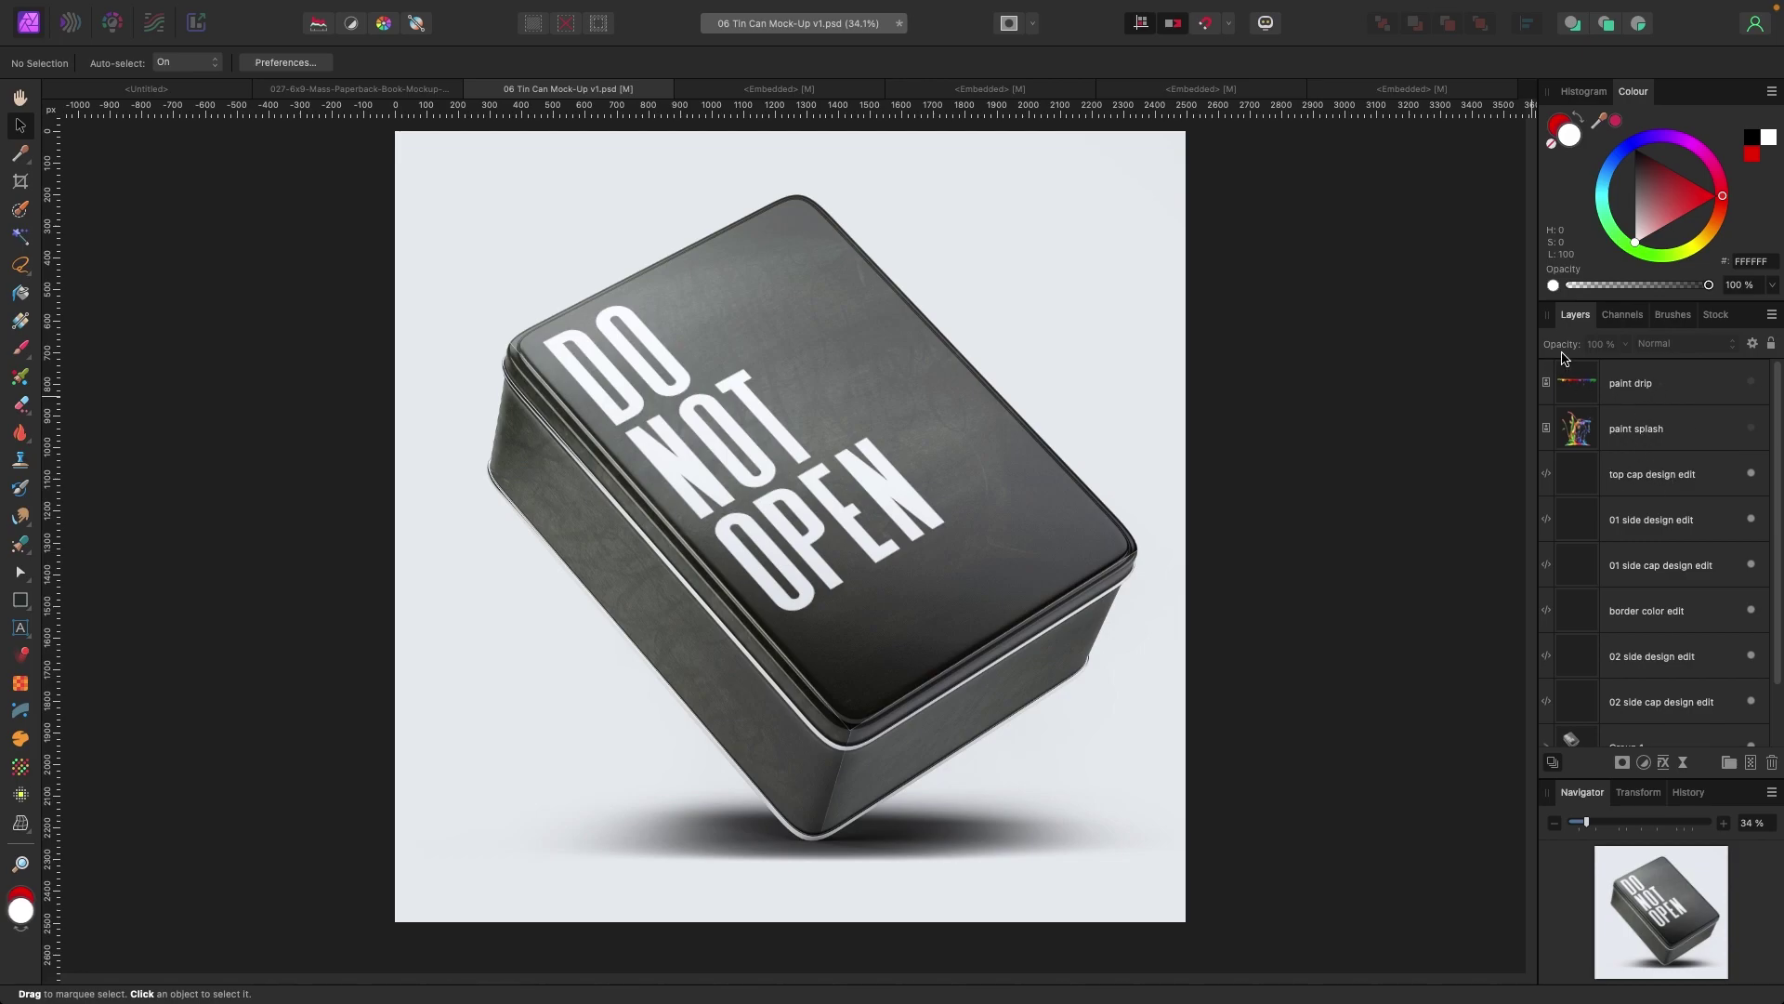
{"action": "left_click", "coordinate": [1751, 383]}
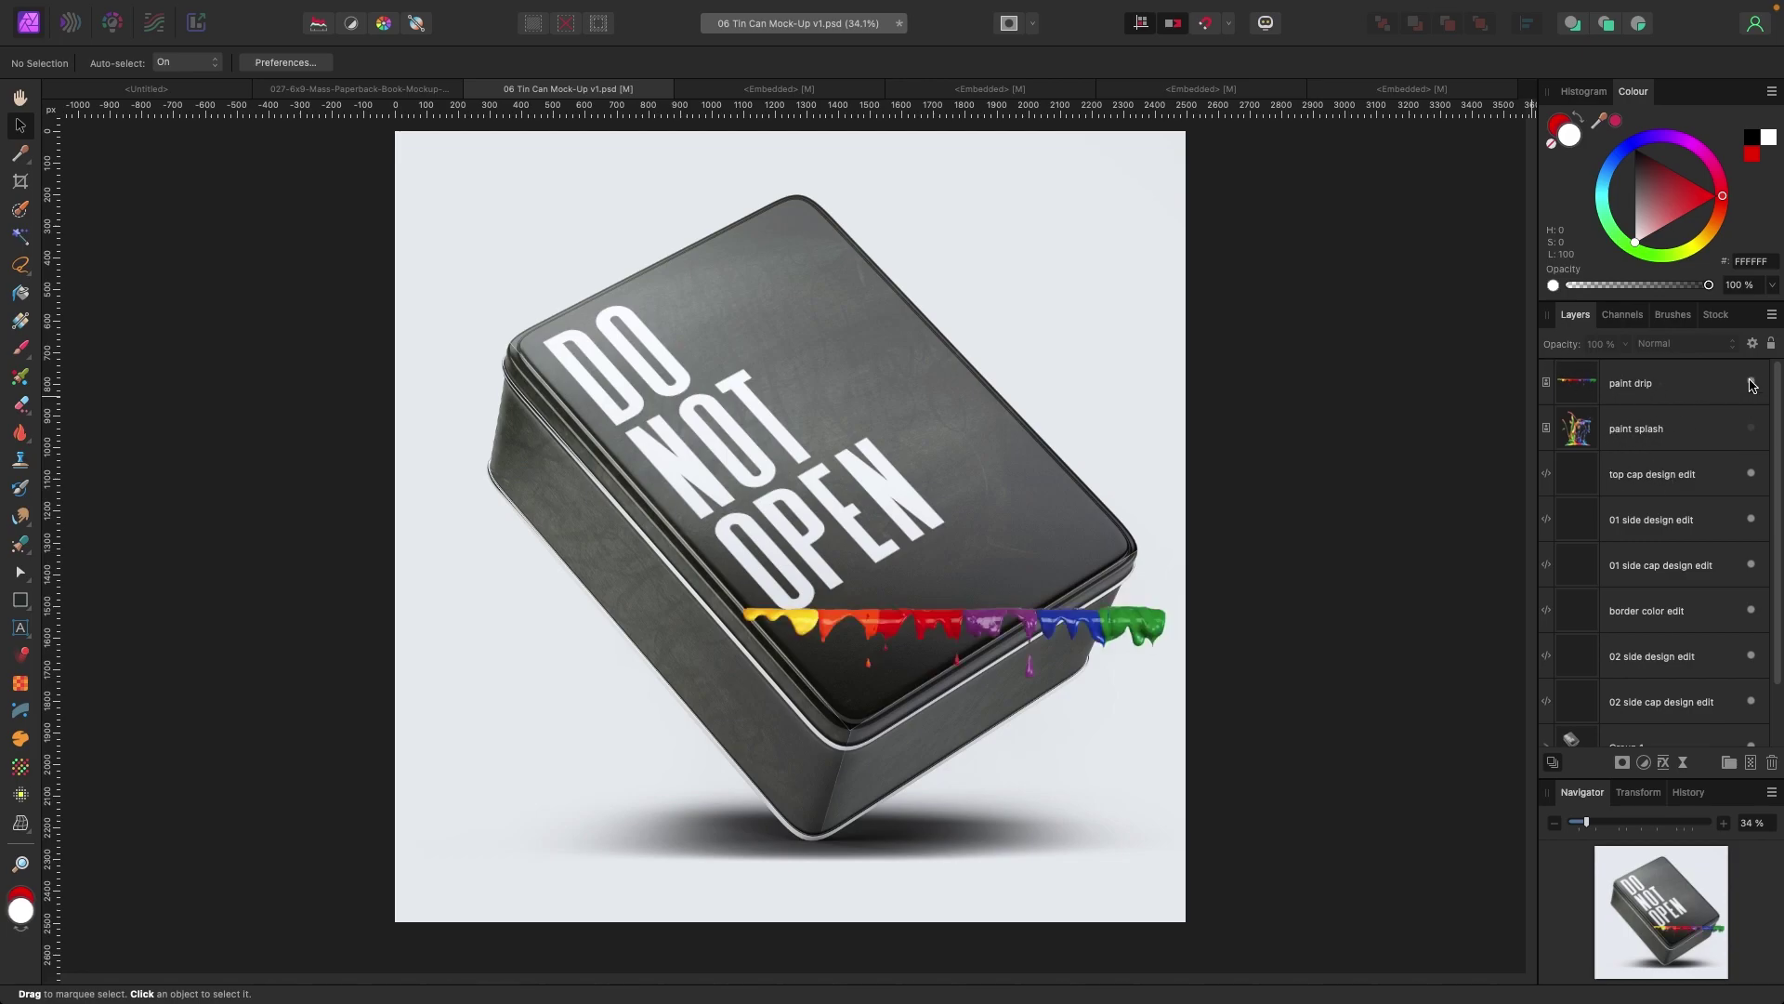
{"action": "left_click", "coordinate": [1122, 615]}
{"action": "left_click_drag", "start_coordinate": [1183, 600], "coordinate": [1278, 553]}
{"action": "mouse_move", "coordinate": [1115, 632]}
{"action": "left_mouse_down"}
{"action": "mouse_move", "coordinate": [948, 337]}
{"action": "mouse_move", "coordinate": [967, 792]}
{"action": "mouse_move", "coordinate": [960, 726]}
{"action": "left_mouse_up"}
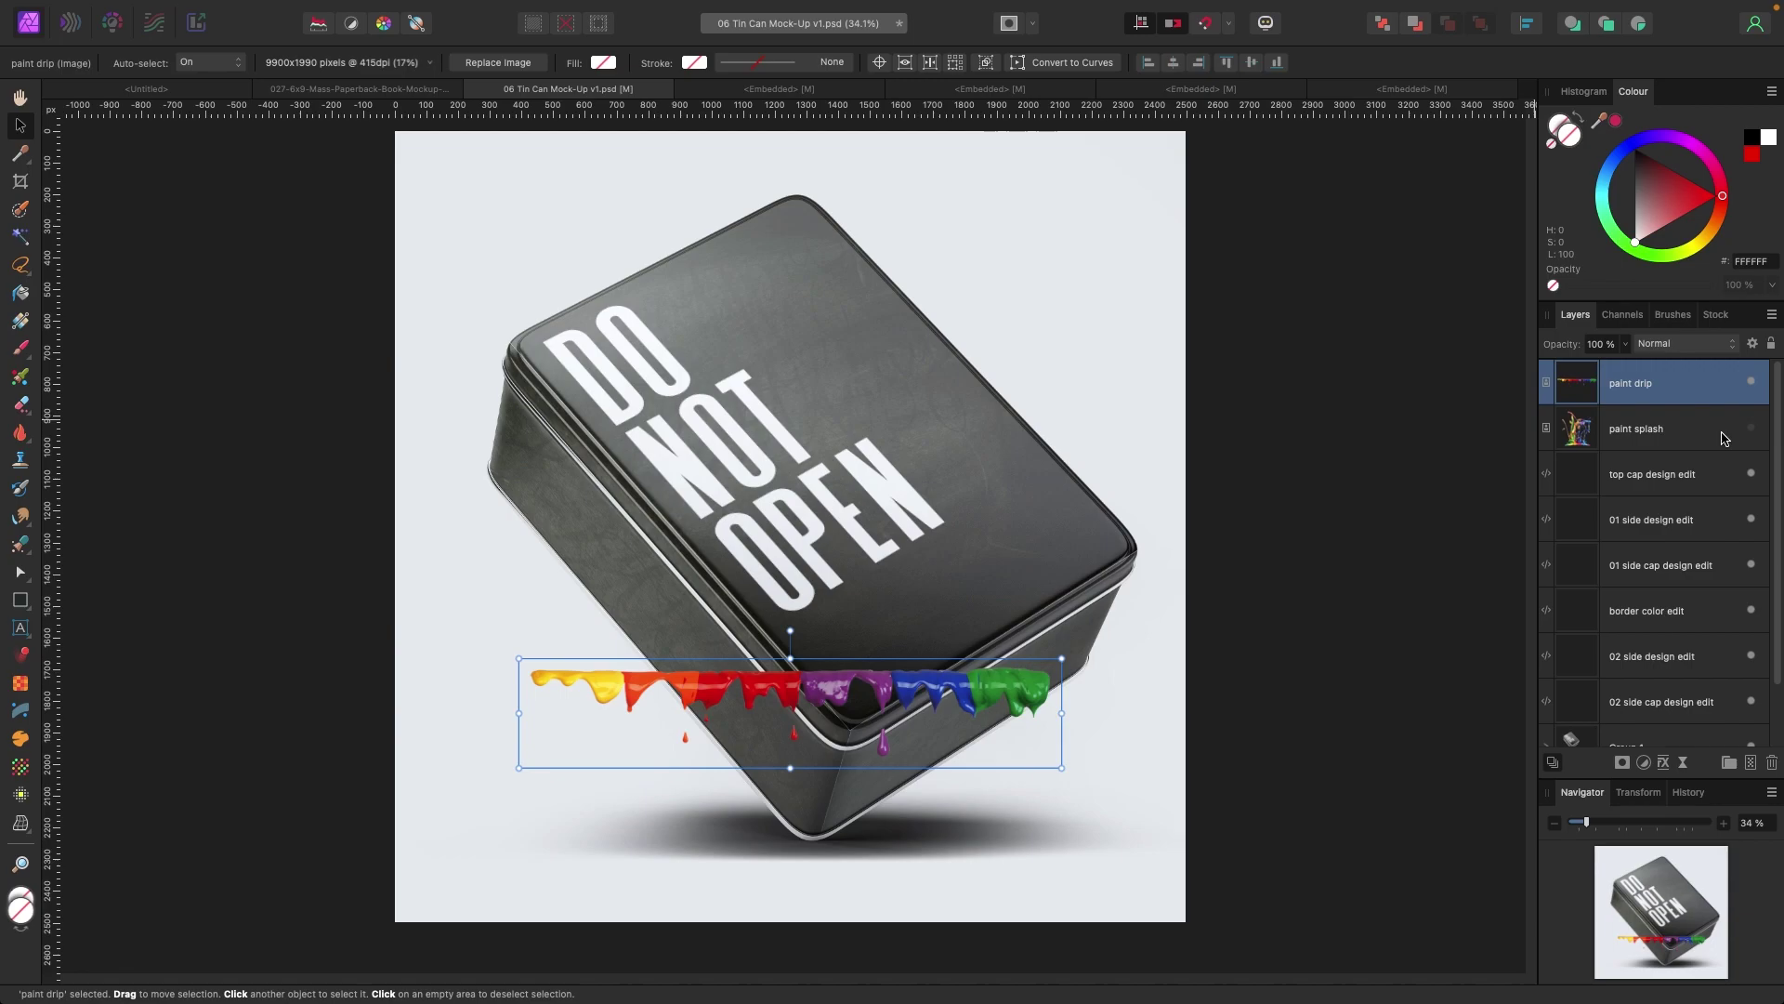
Show the paint splash, enlarge and rotate it, and place it at the lid's top corner.
{"action": "left_click", "coordinate": [1751, 427]}
{"action": "left_click", "coordinate": [758, 548]}
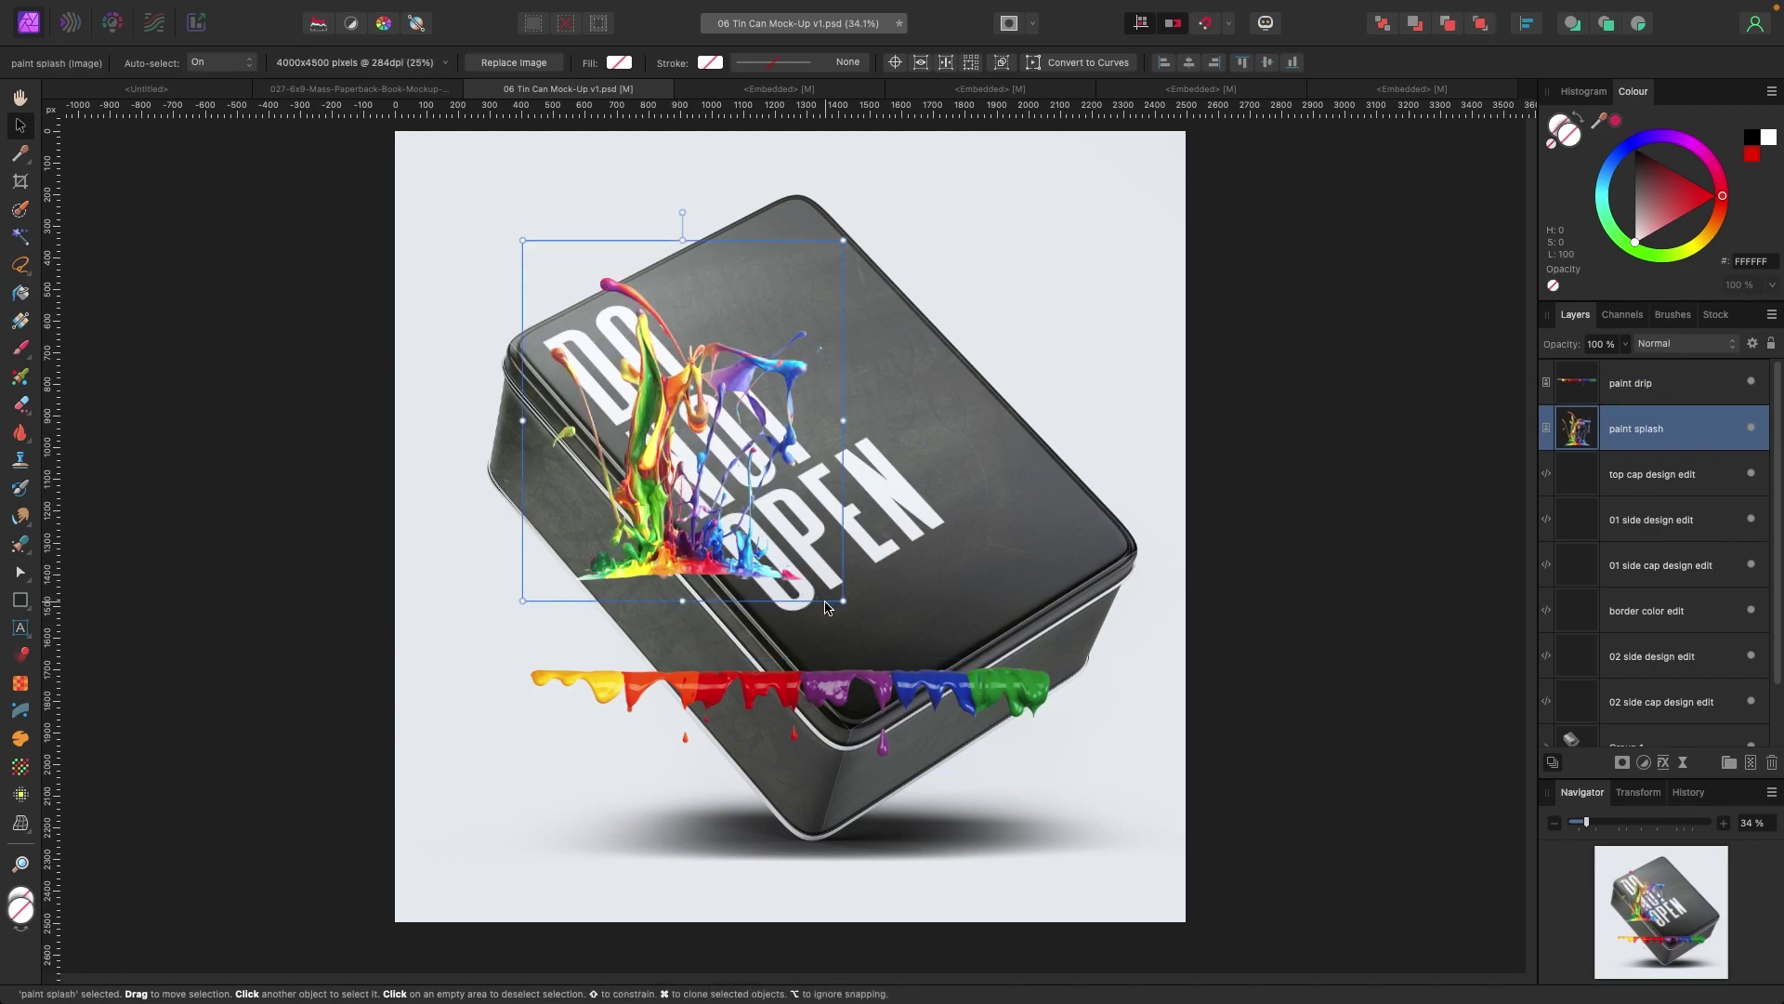
{"action": "left_click_drag", "start_coordinate": [843, 601], "coordinate": [948, 717]}
{"action": "mouse_move", "coordinate": [709, 591]}
{"action": "left_mouse_down"}
{"action": "mouse_move", "coordinate": [884, 511]}
{"action": "mouse_move", "coordinate": [957, 562]}
{"action": "left_mouse_up"}
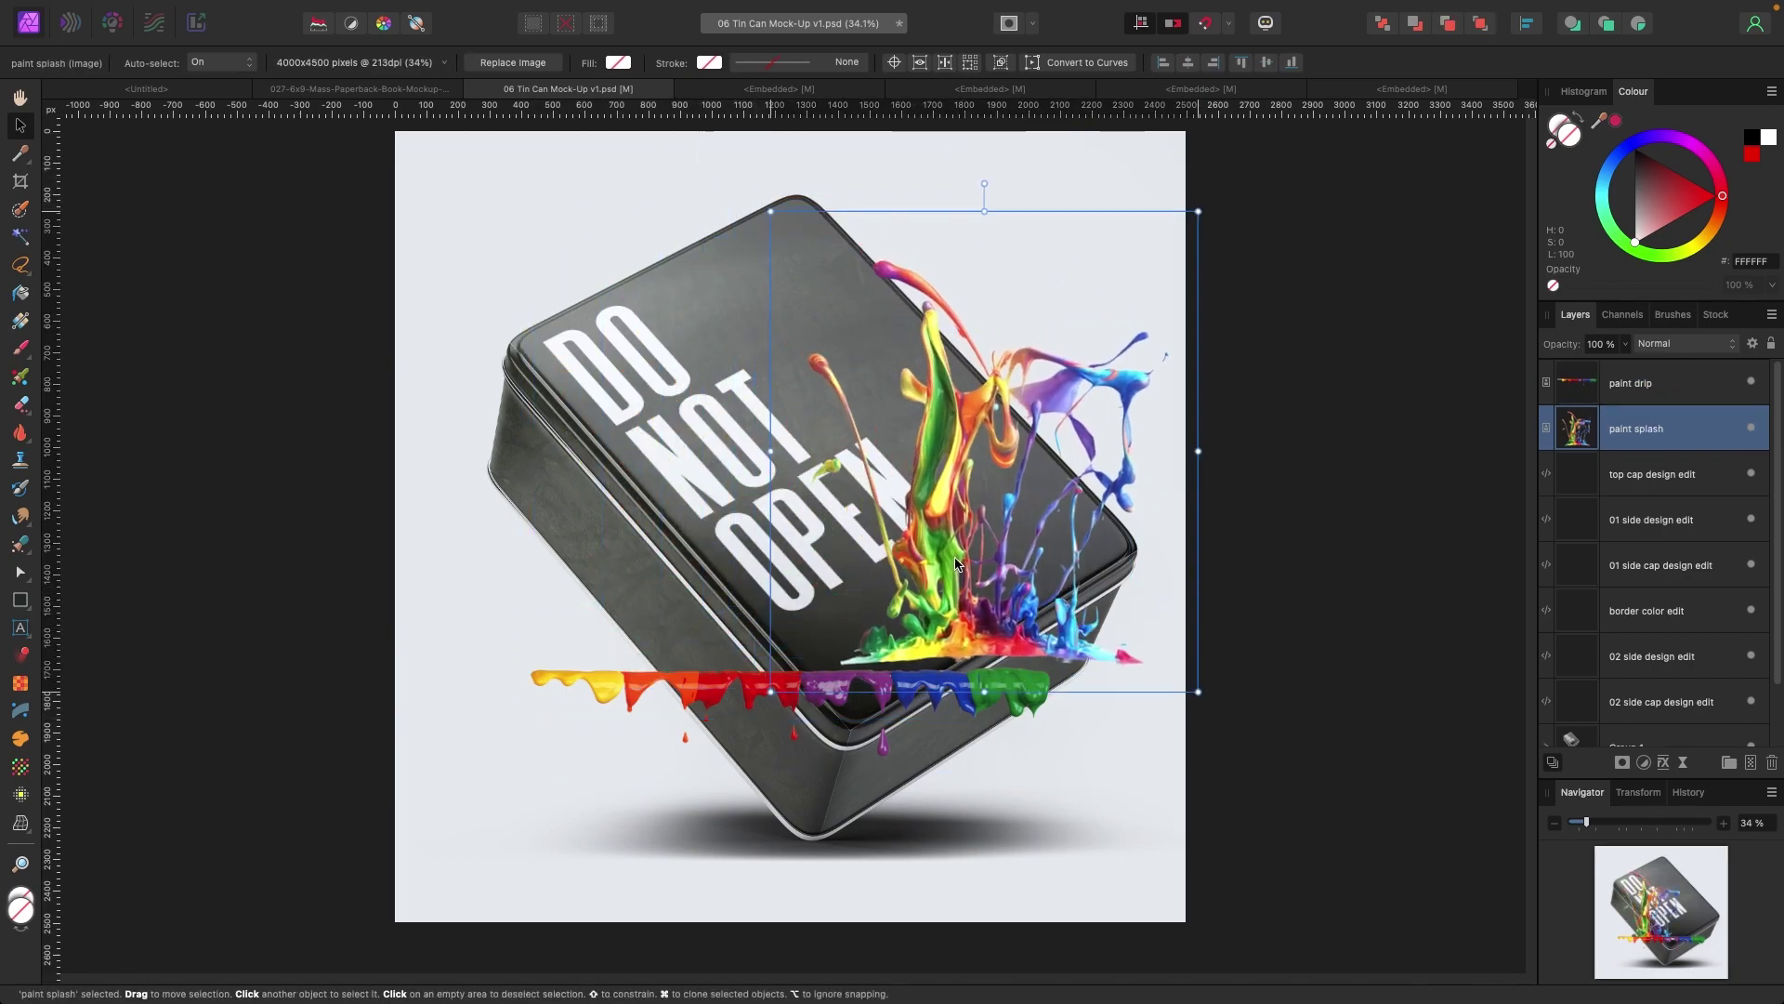
{"action": "scroll", "coordinate": [966, 186], "scroll_direction": "down", "scroll_amount": 1}
{"action": "left_click_drag", "start_coordinate": [984, 173], "coordinate": [881, 177]}
{"action": "left_click_drag", "start_coordinate": [1013, 461], "coordinate": [623, 119]}
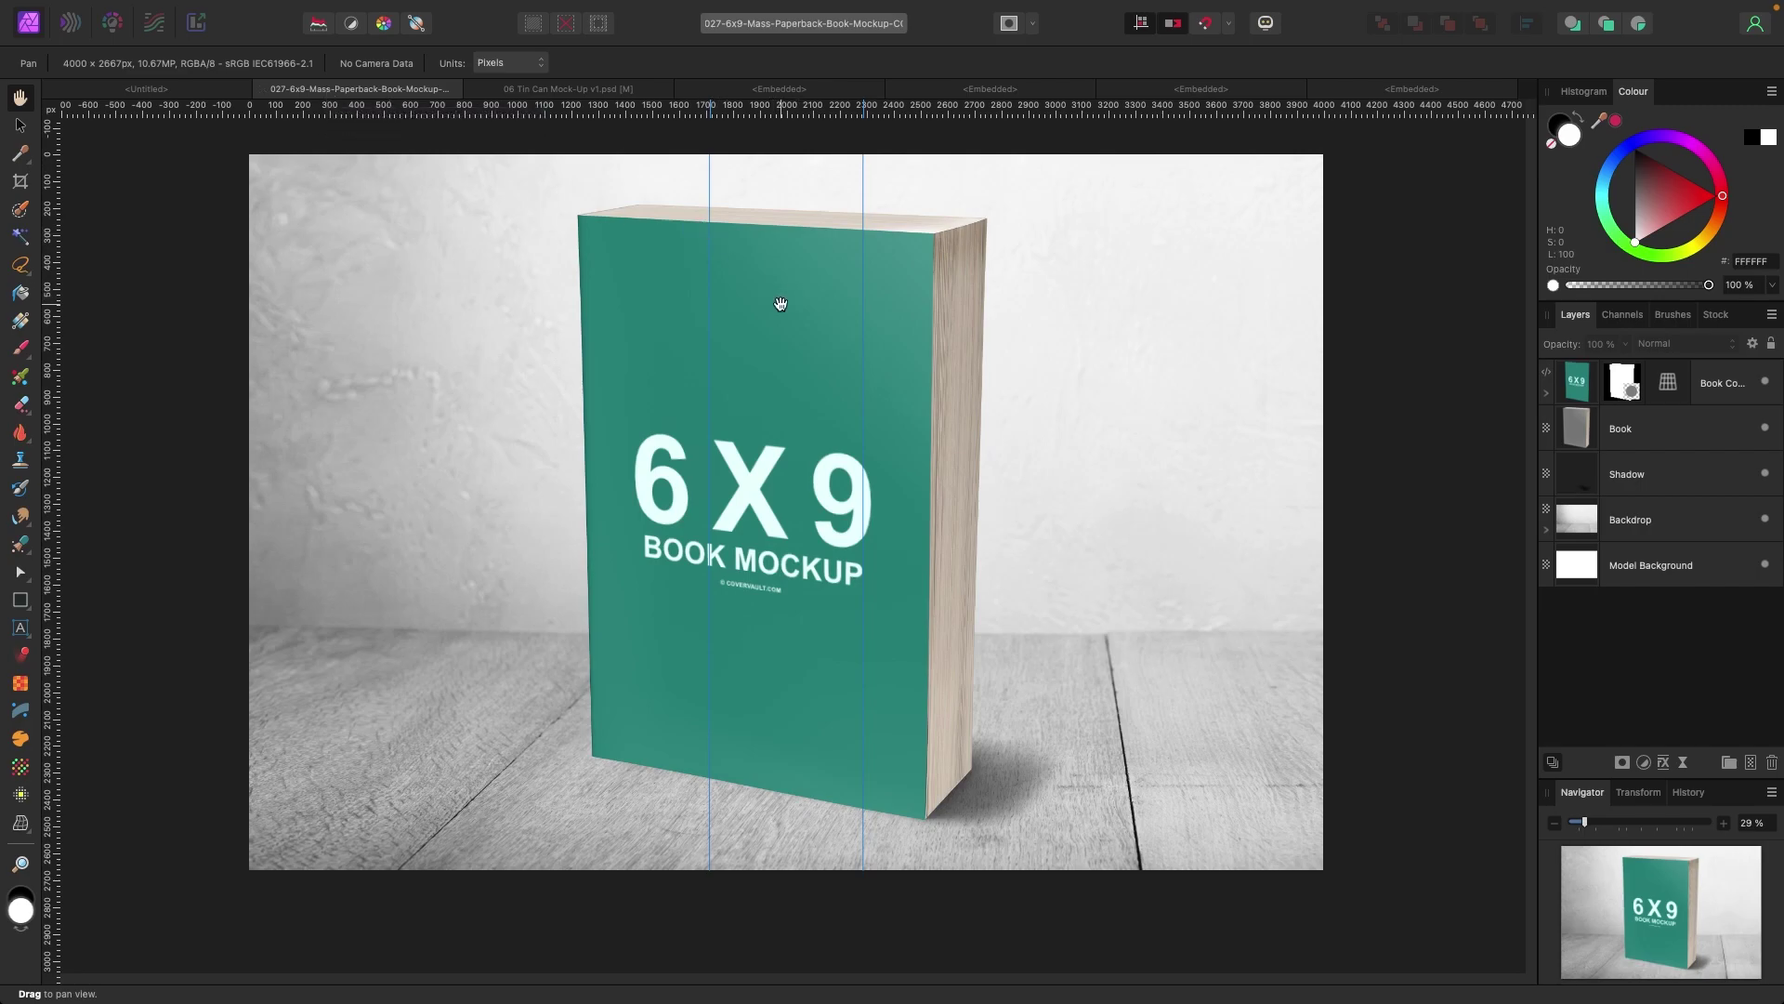
Toggle the Shadow, Backdrop and Book layers off and on, then expand Book Cover.
{"action": "scroll", "coordinate": [781, 304], "scroll_direction": "up", "scroll_amount": 1}
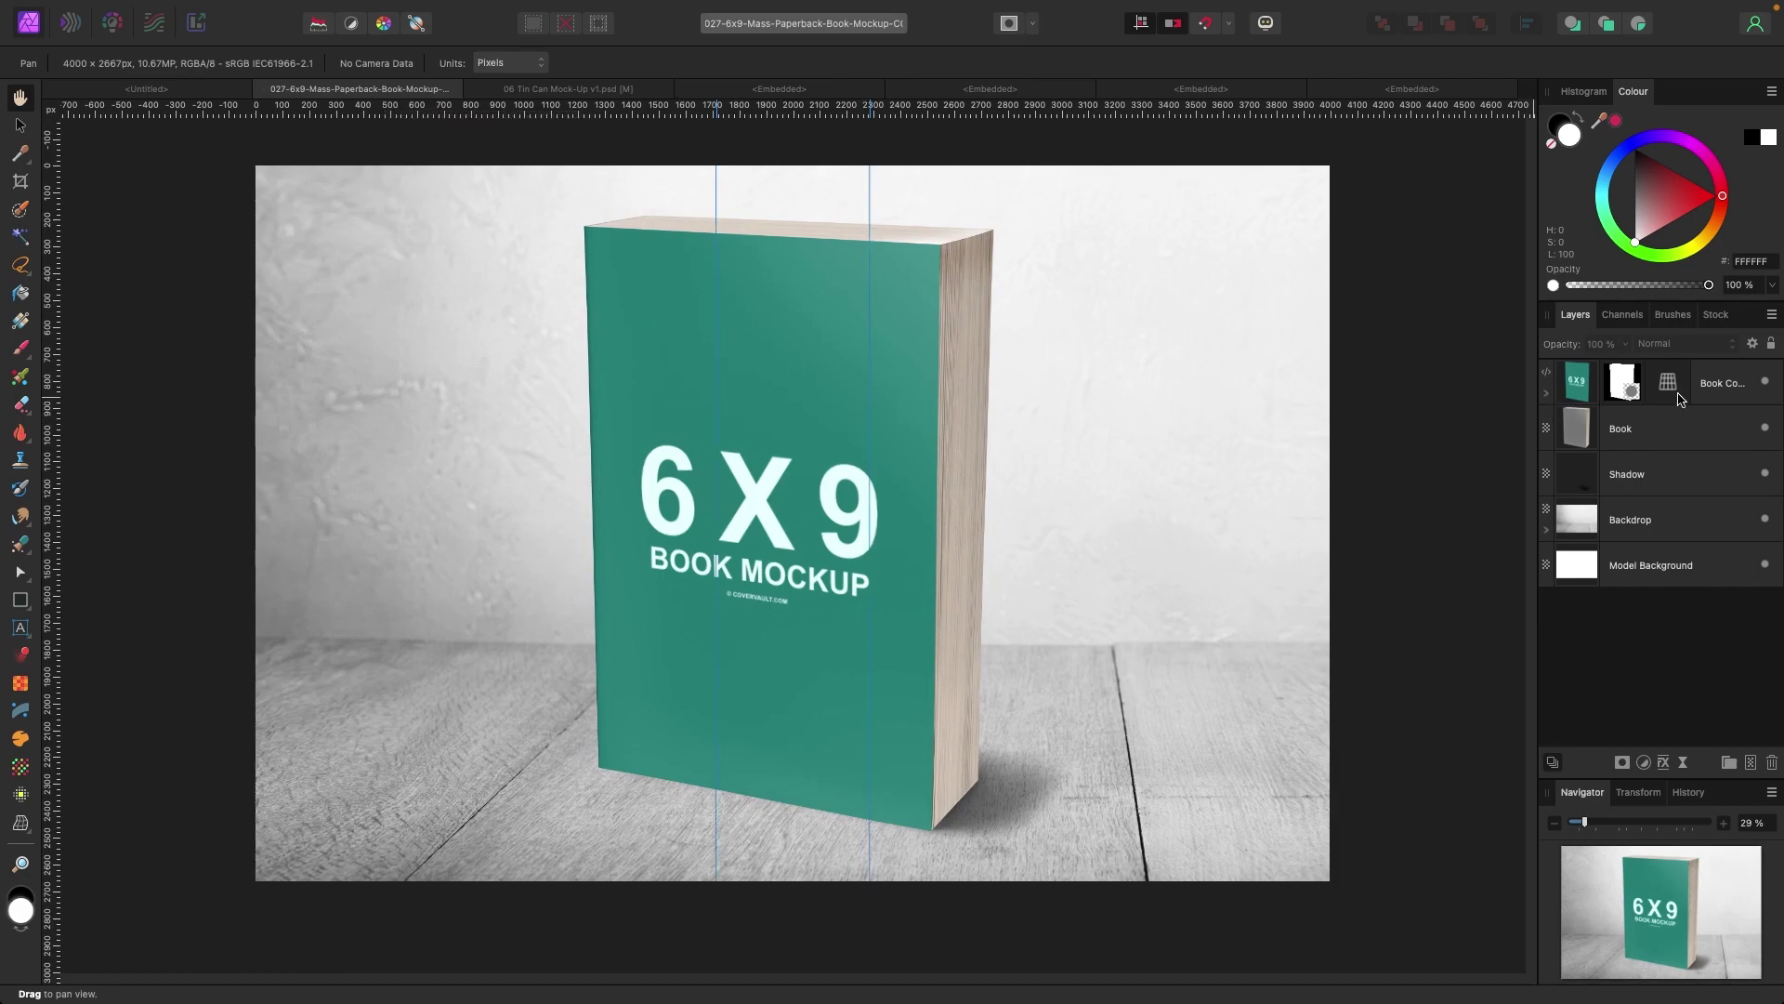
{"action": "left_click", "coordinate": [1766, 476]}
{"action": "left_click", "coordinate": [1766, 476]}
{"action": "left_click", "coordinate": [1765, 521]}
{"action": "left_click", "coordinate": [1765, 521]}
{"action": "left_click", "coordinate": [1766, 429]}
{"action": "left_click", "coordinate": [1766, 429]}
{"action": "left_click", "coordinate": [1547, 394]}
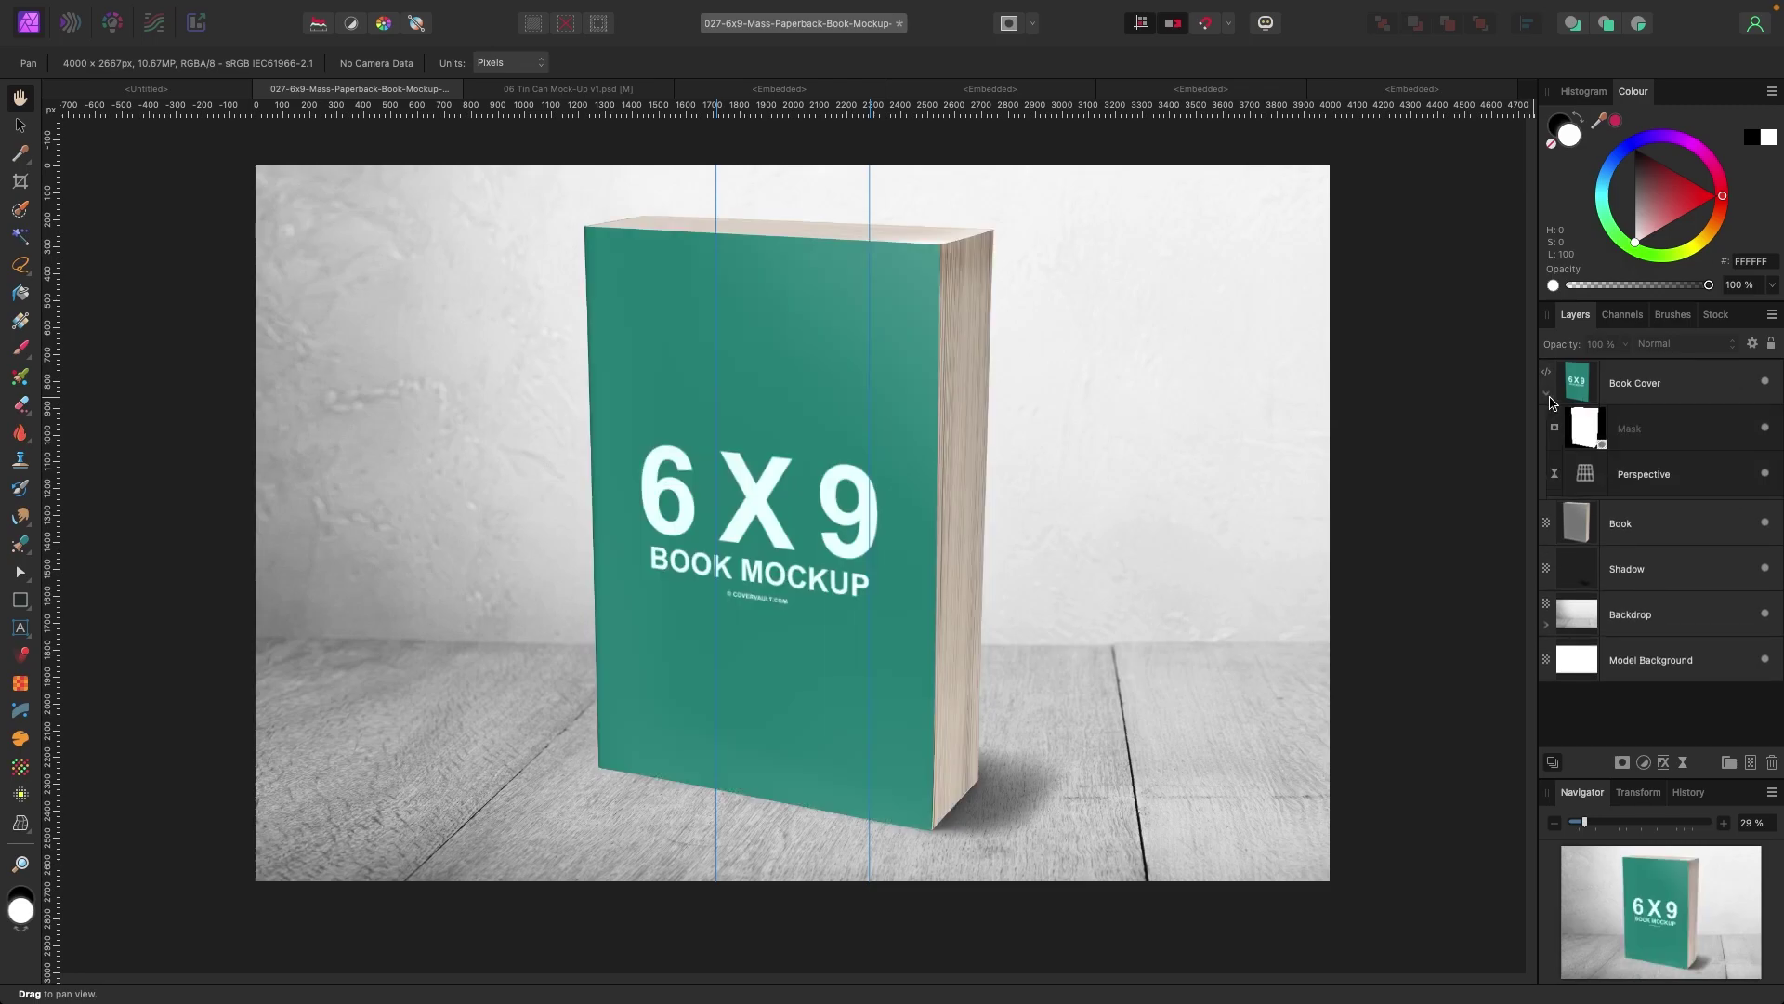
Open the book cover's embedded document, hide its title text, and search Stock for 'paint'.
{"action": "double_click", "coordinate": [1587, 392]}
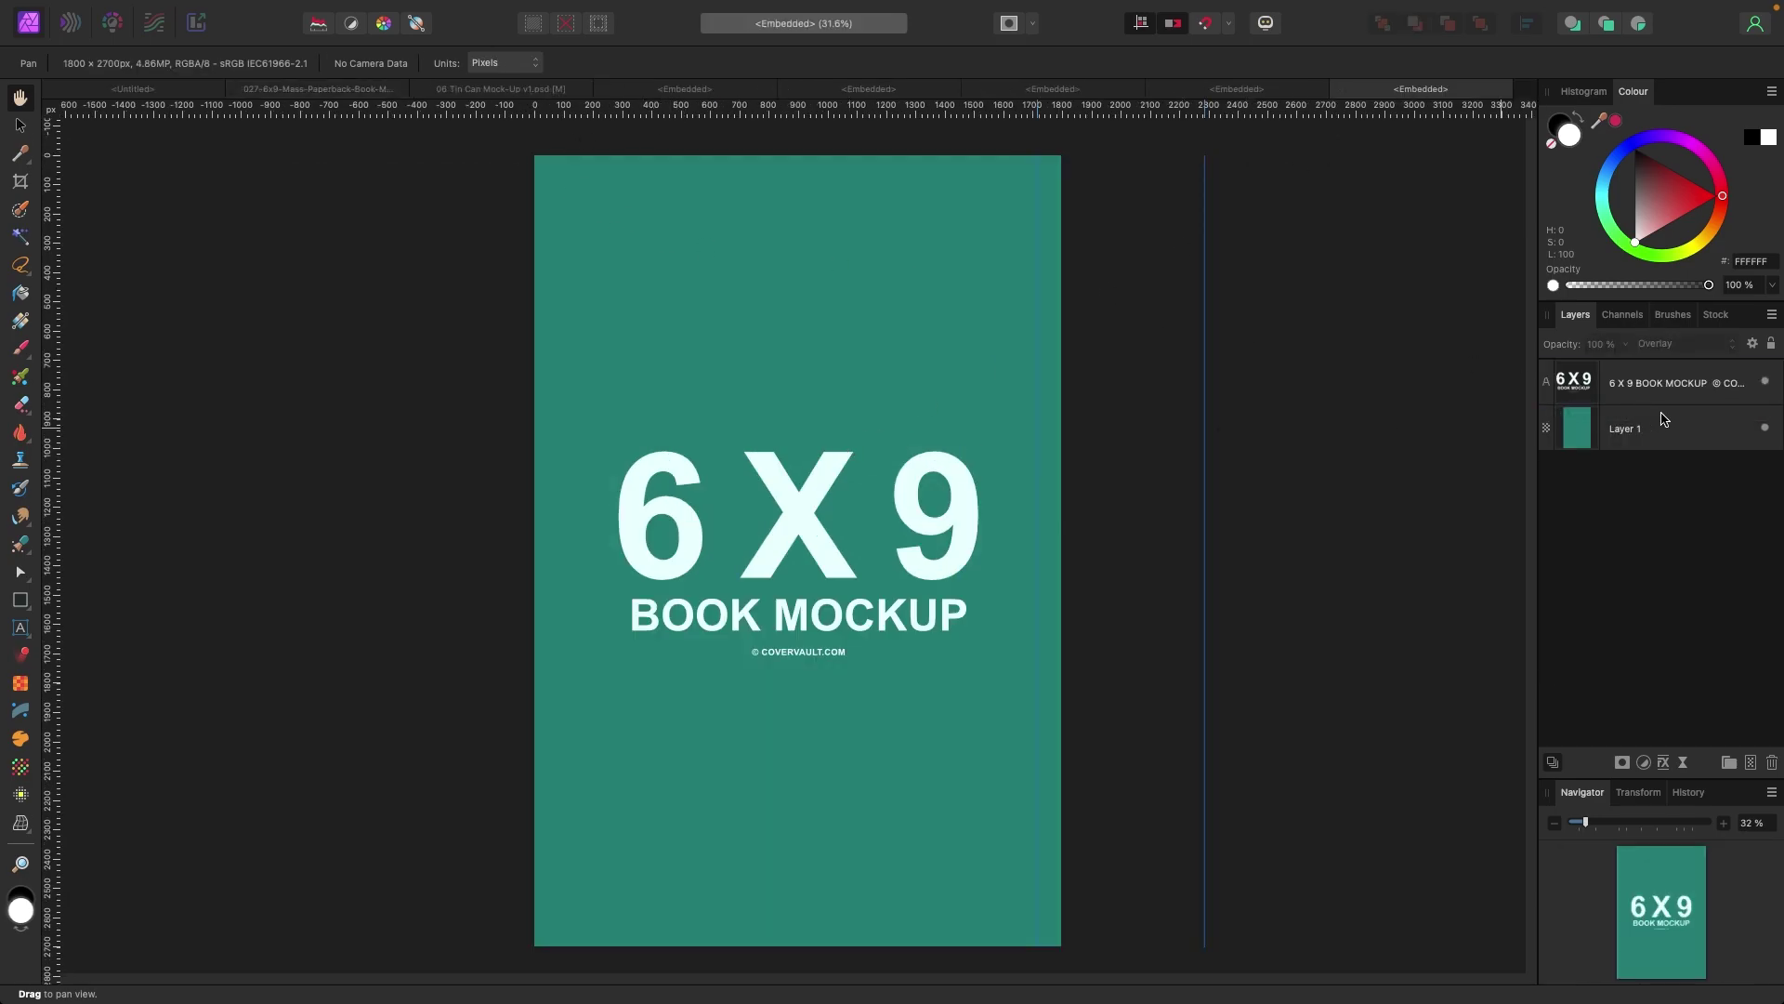
{"action": "left_click", "coordinate": [1765, 382]}
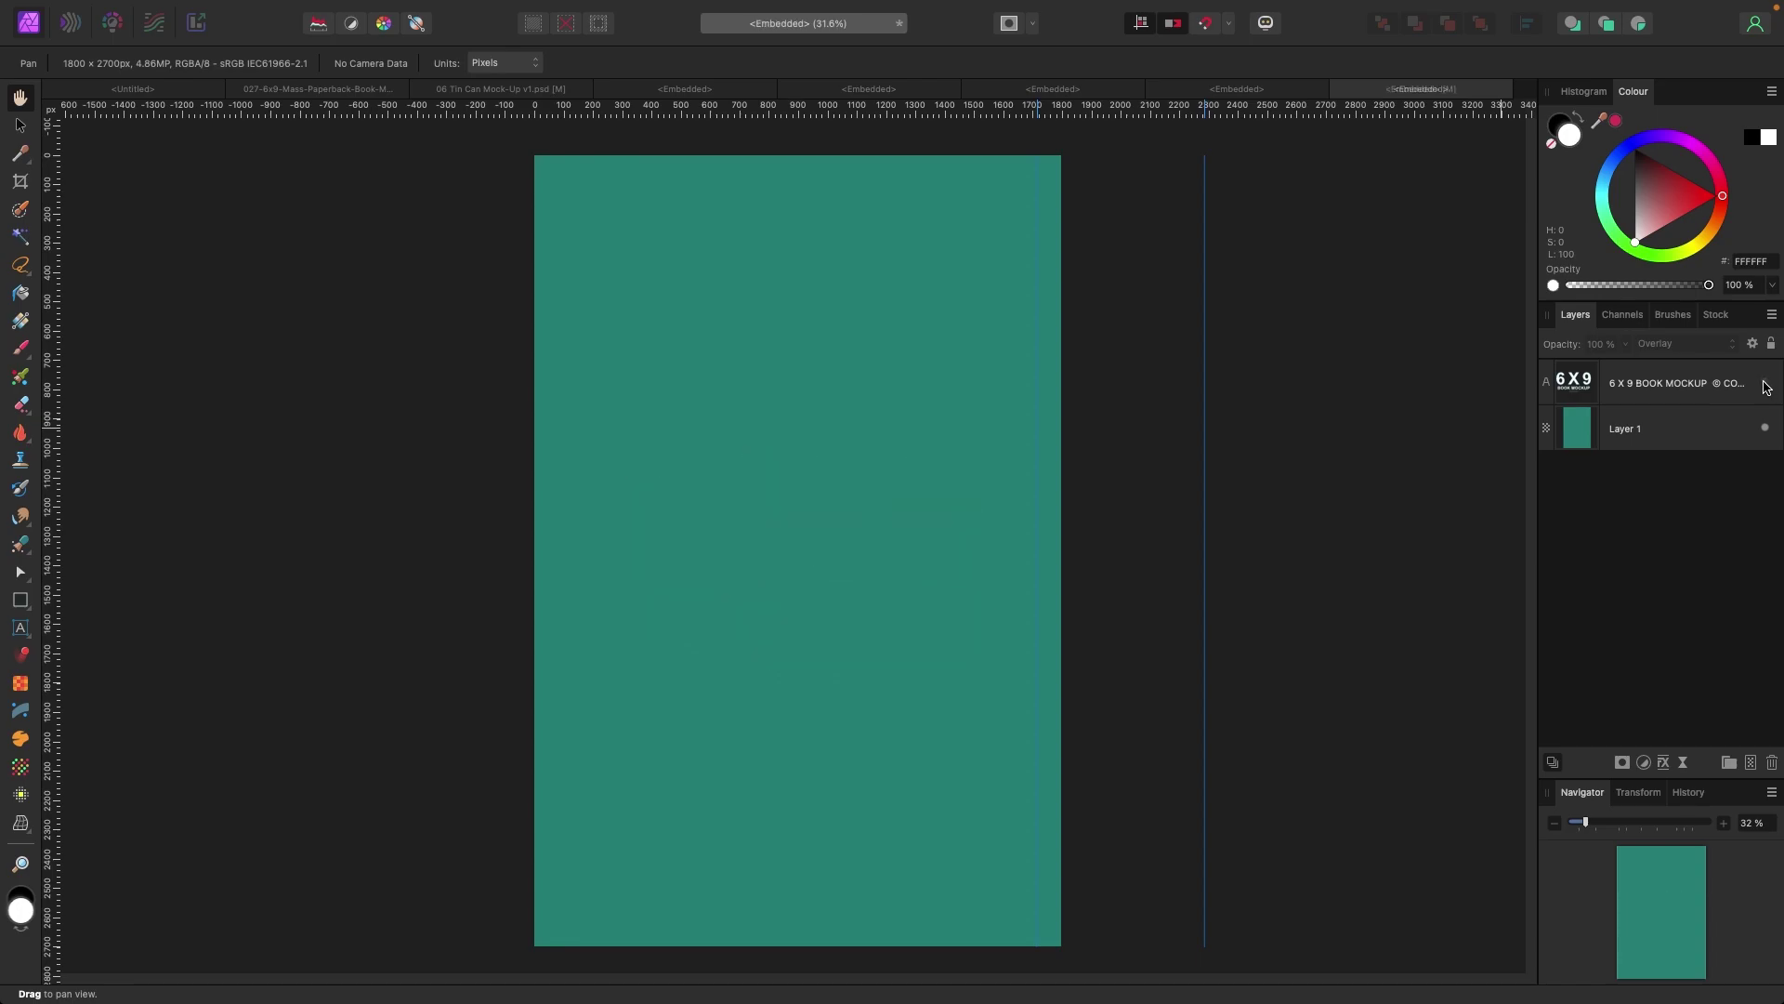
{"action": "left_click", "coordinate": [1715, 316]}
{"action": "left_click", "coordinate": [1696, 342]}
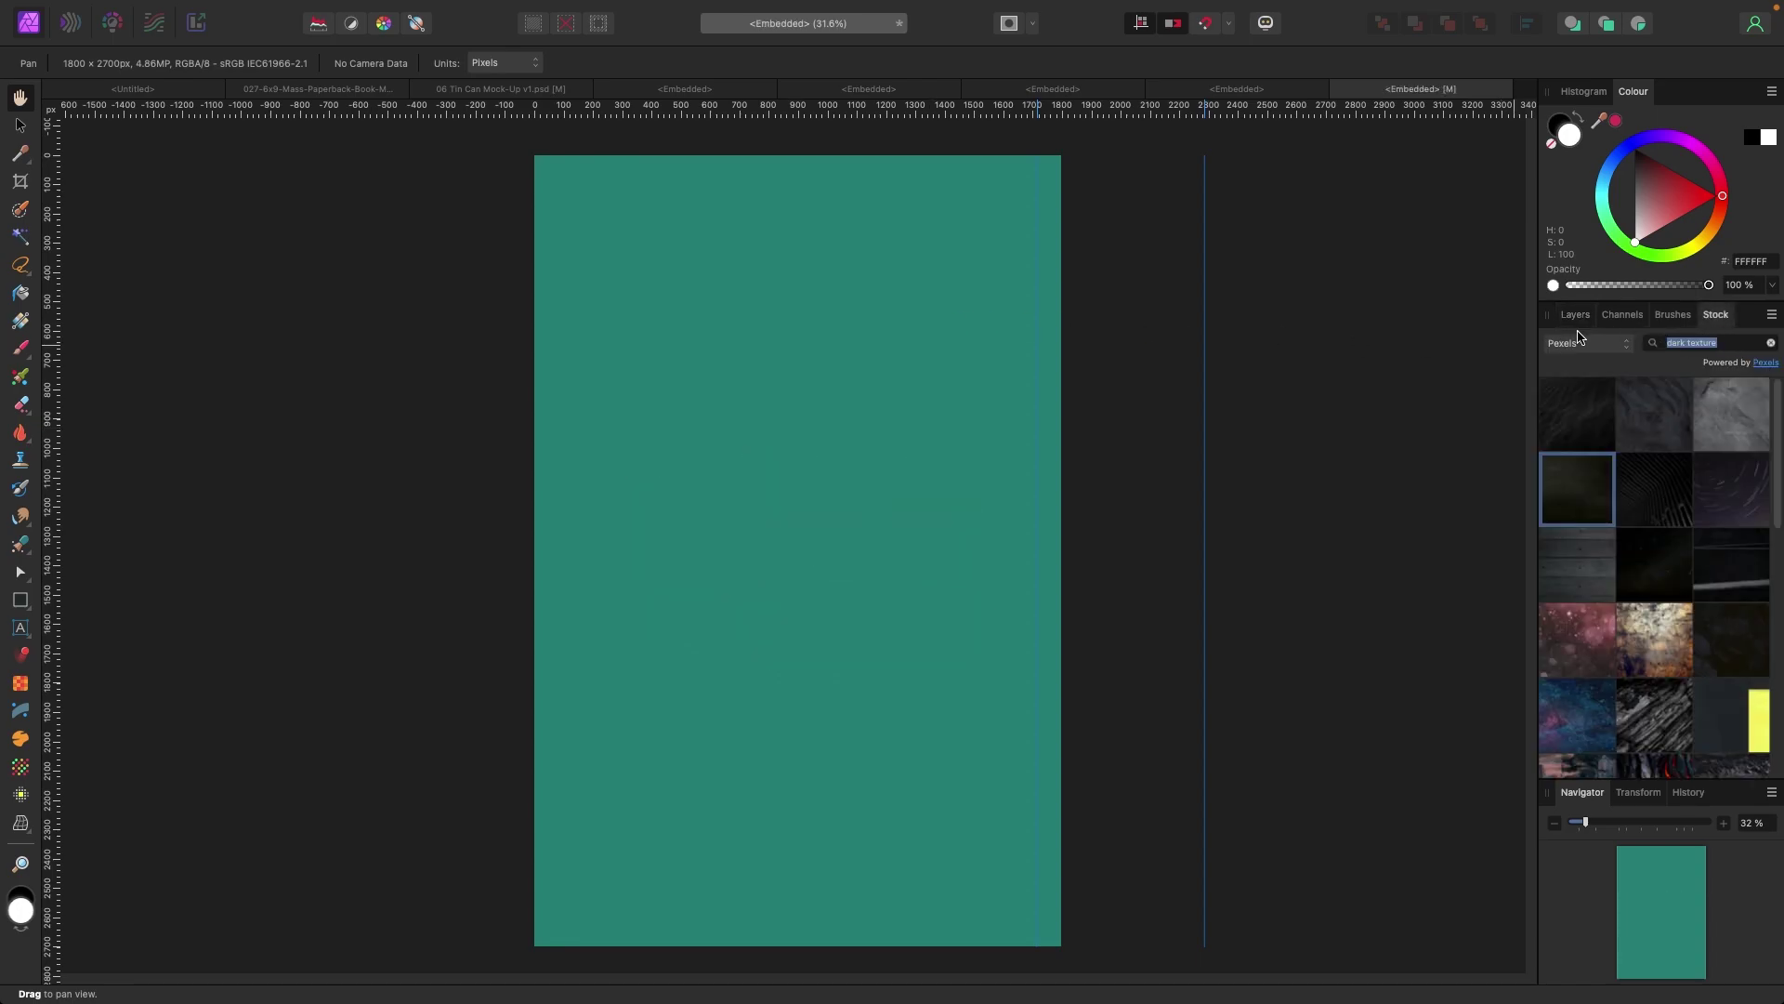
{"action": "type", "text": "paint"}
{"action": "key", "text": "Return"}
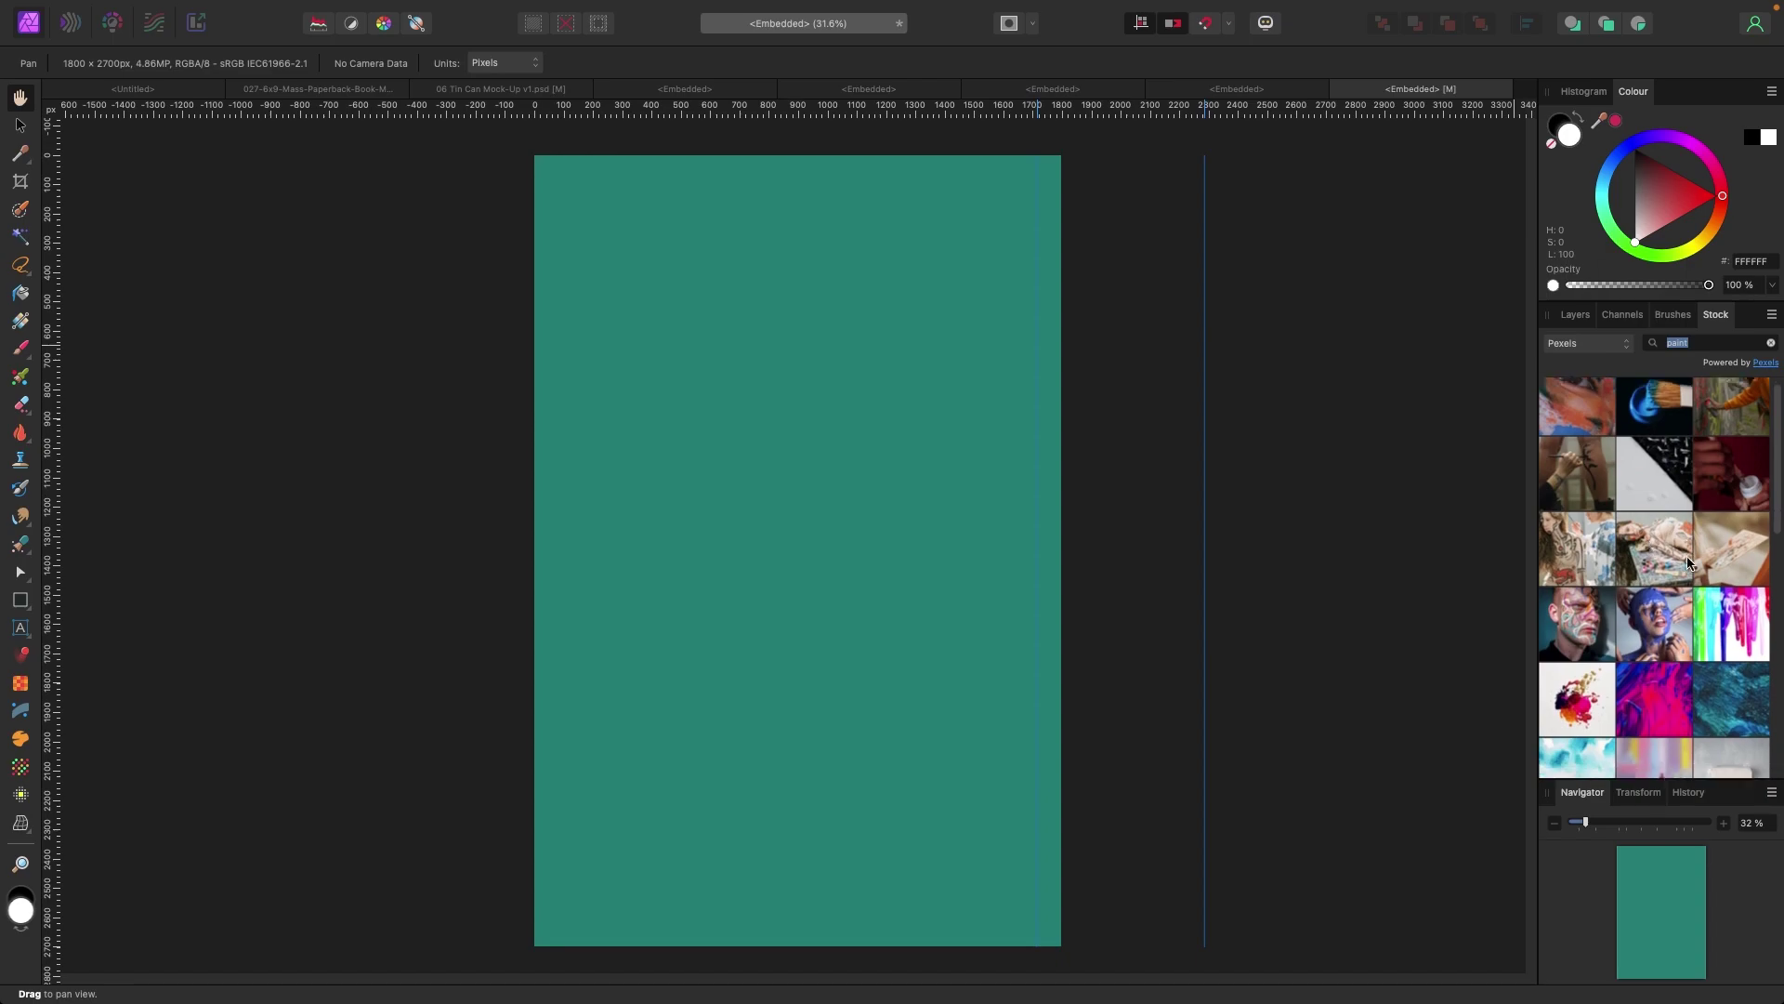
Place the pink and blue paint photo over the cover canvas and zoom out.
{"action": "scroll", "coordinate": [1688, 562], "scroll_direction": "down", "scroll_amount": 5}
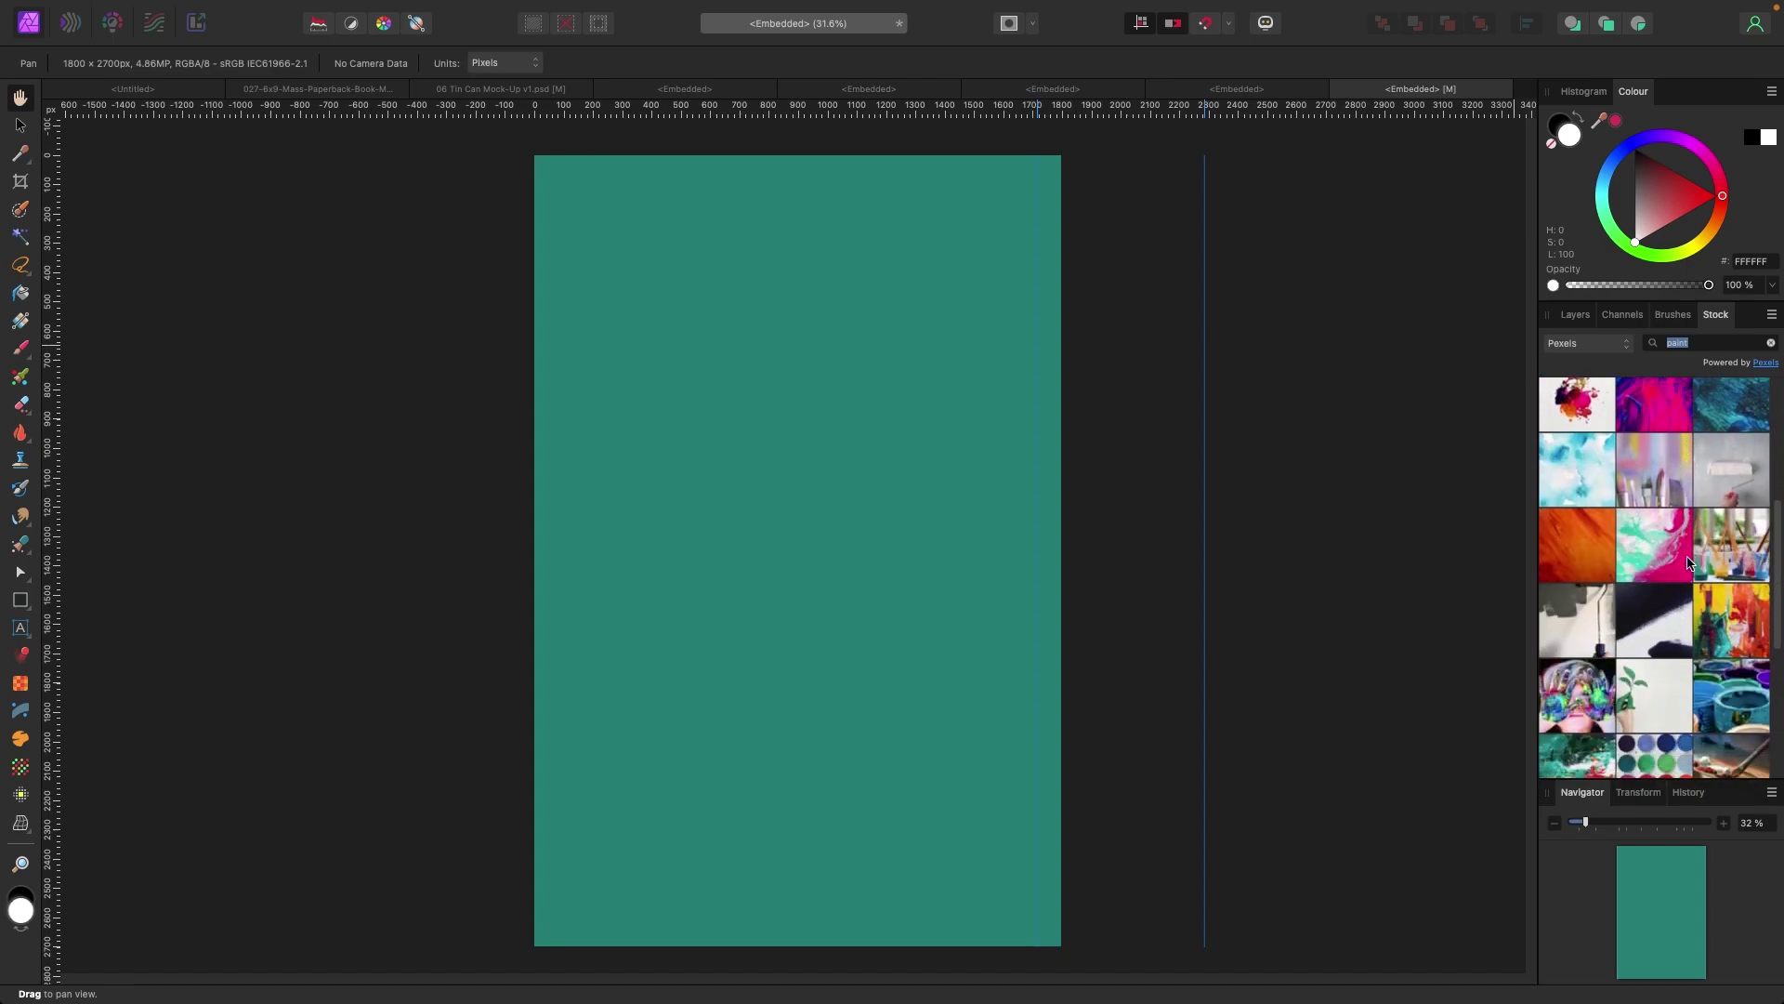
{"action": "scroll", "coordinate": [1688, 561], "scroll_direction": "up", "scroll_amount": 1}
{"action": "mouse_move", "coordinate": [1665, 505]}
{"action": "left_mouse_down"}
{"action": "mouse_move", "coordinate": [678, 671]}
{"action": "mouse_move", "coordinate": [829, 653]}
{"action": "mouse_move", "coordinate": [787, 637]}
{"action": "left_mouse_up"}
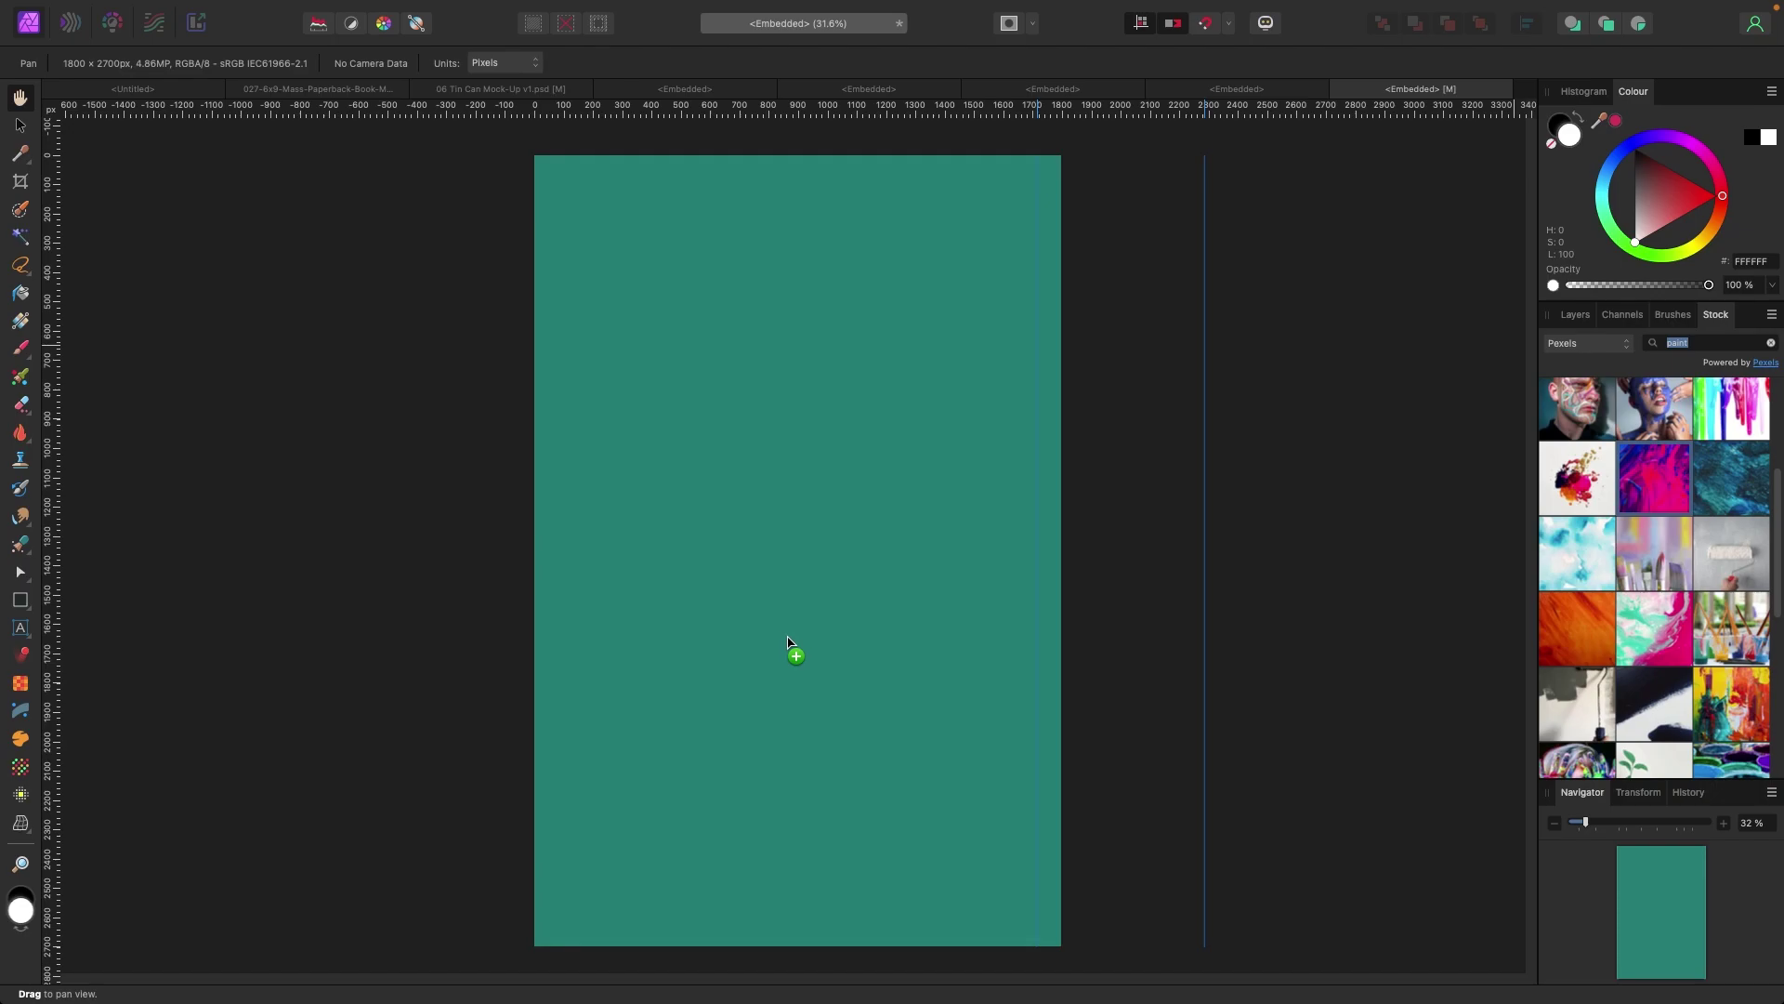
{"action": "left_click_drag", "start_coordinate": [787, 637], "coordinate": [784, 638]}
{"action": "key", "text": "super+minus"}
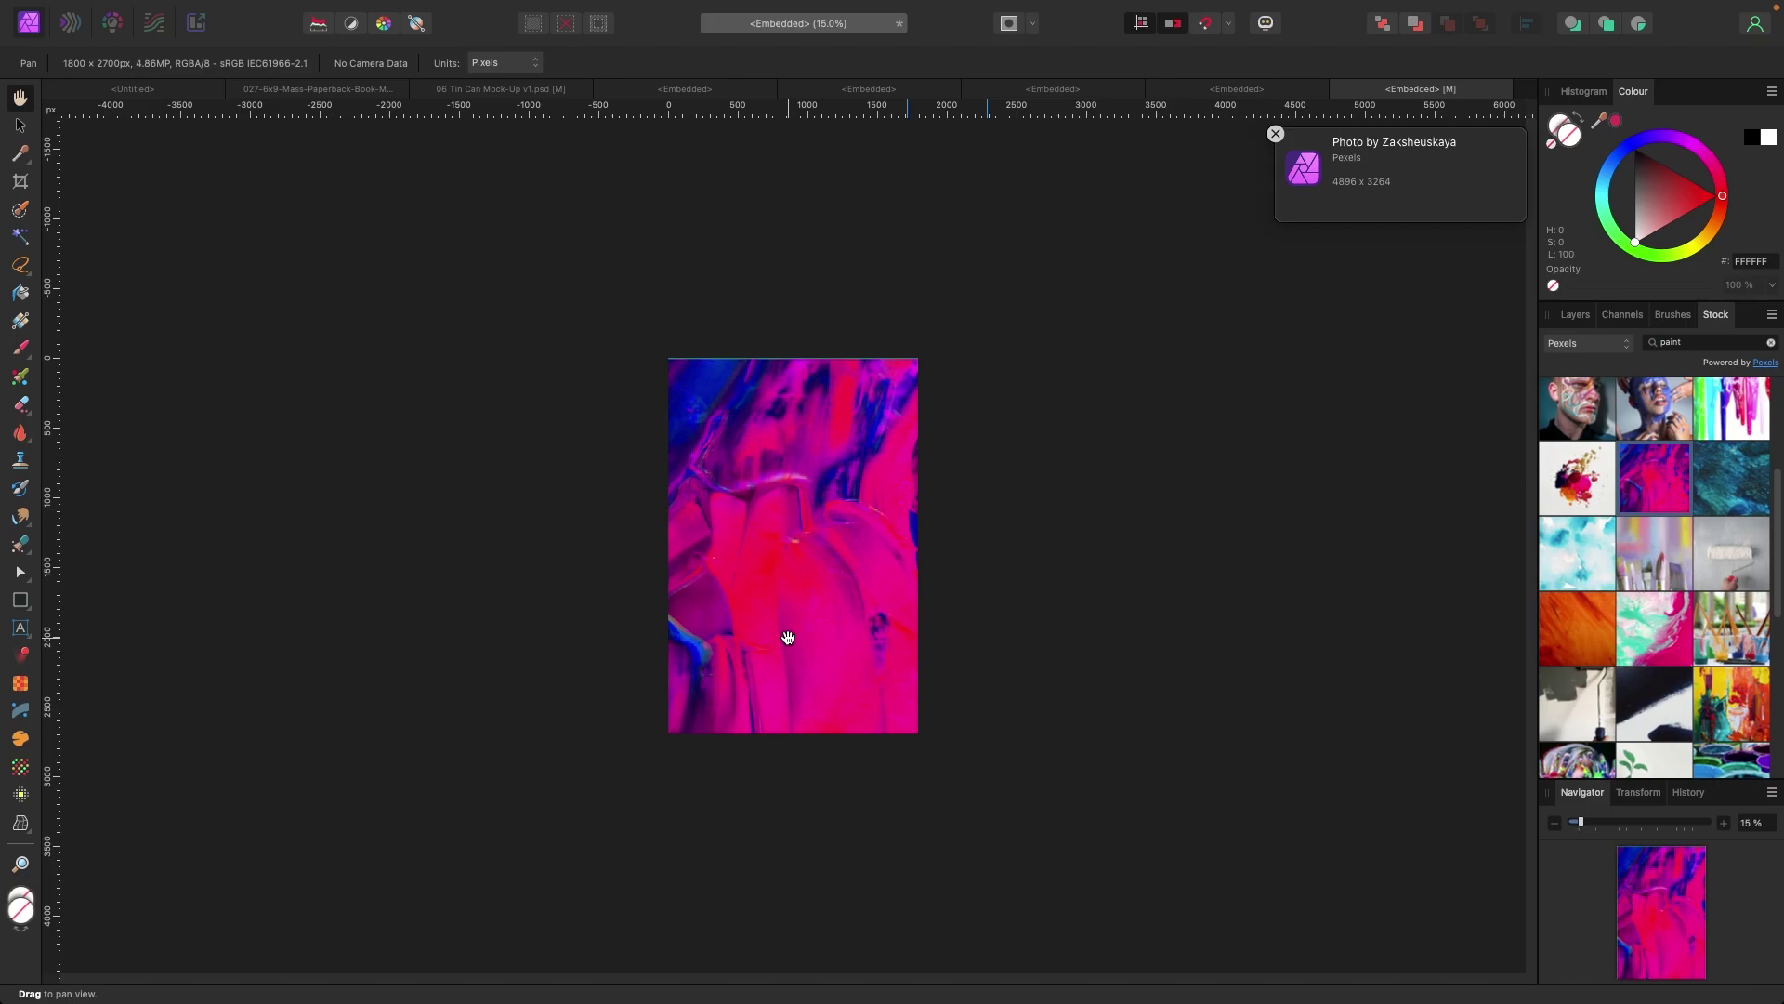
Nudge the placed paint photo slightly higher on the cover.
{"action": "left_click", "coordinate": [20, 125]}
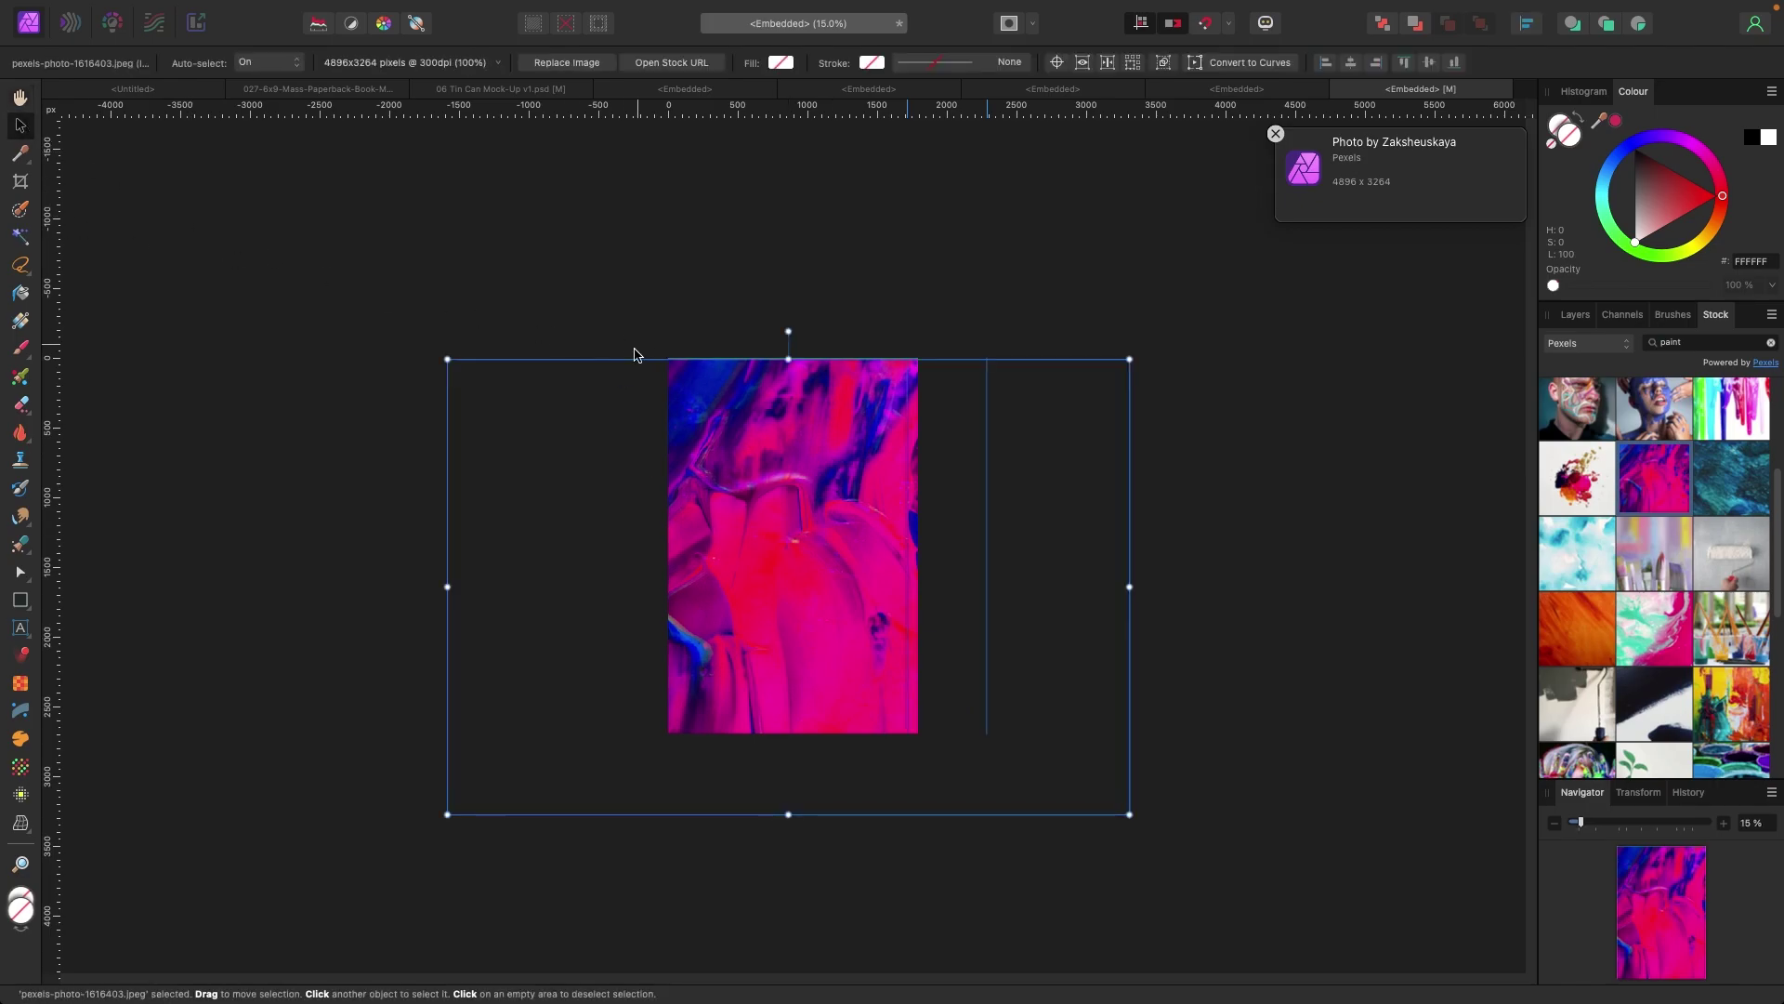
{"action": "left_click_drag", "start_coordinate": [729, 498], "coordinate": [731, 445]}
{"action": "left_click", "coordinate": [1274, 398]}
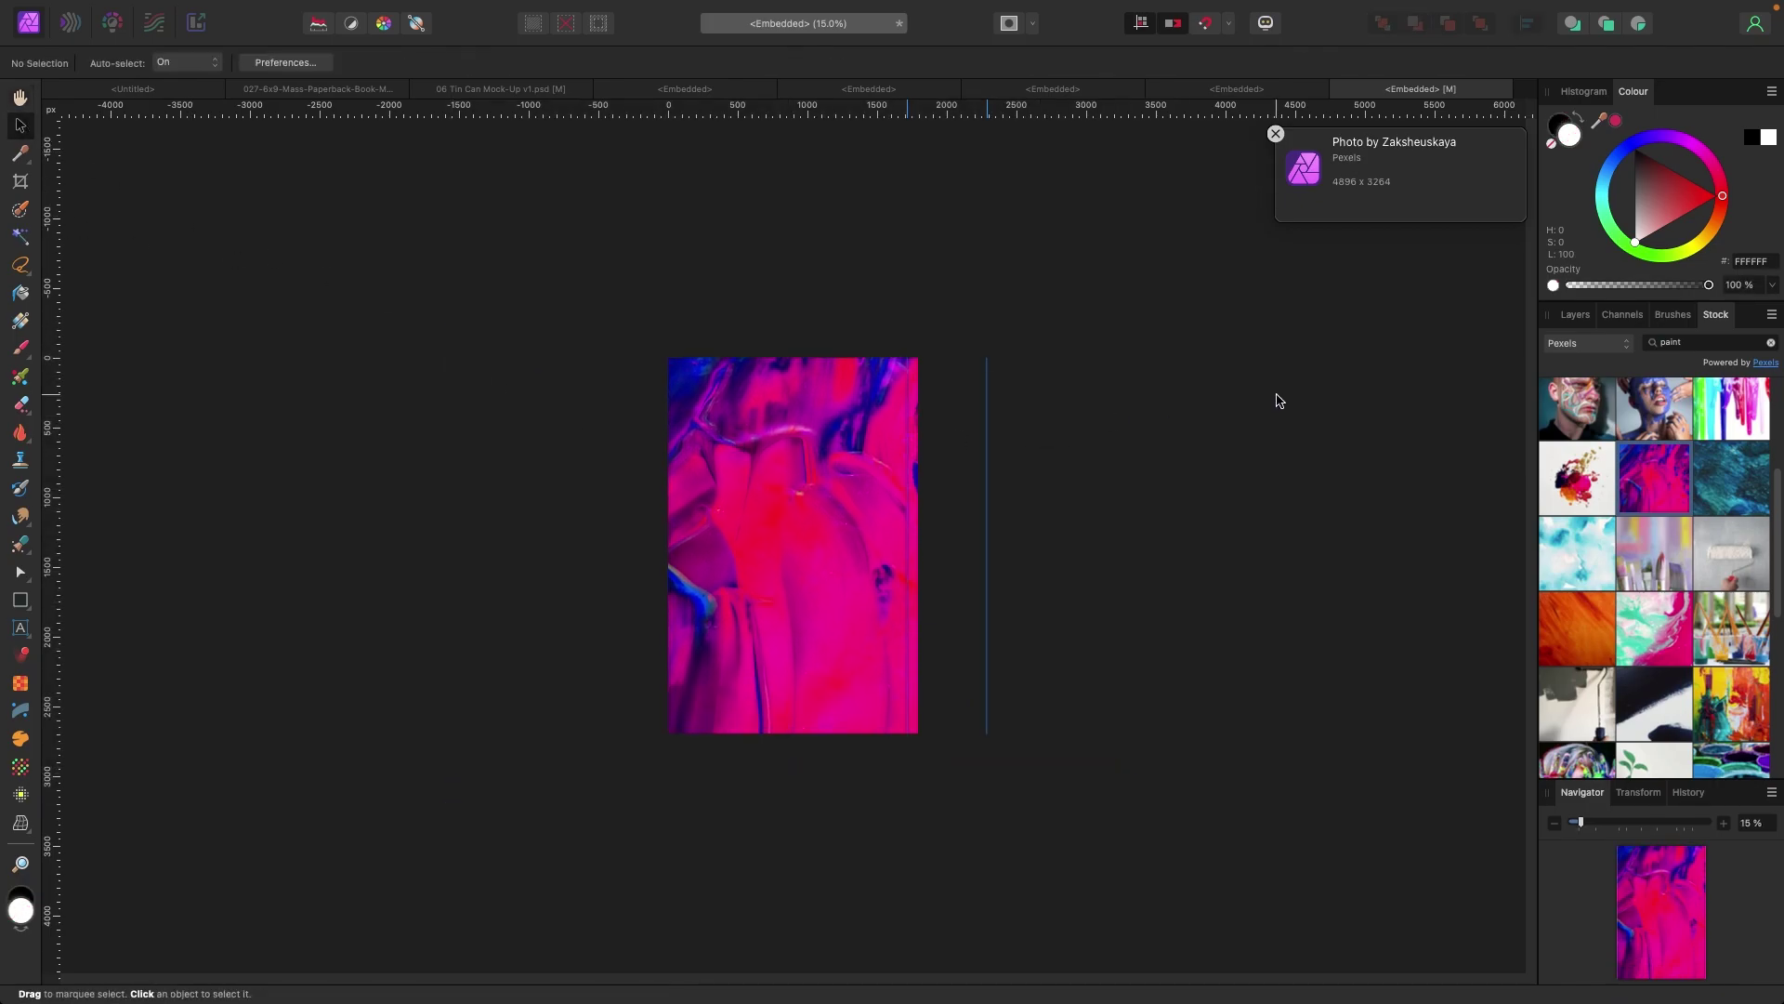
Type the three-line title 'I'm a book / and you / aren't' on the cover.
{"action": "left_click", "coordinate": [20, 628]}
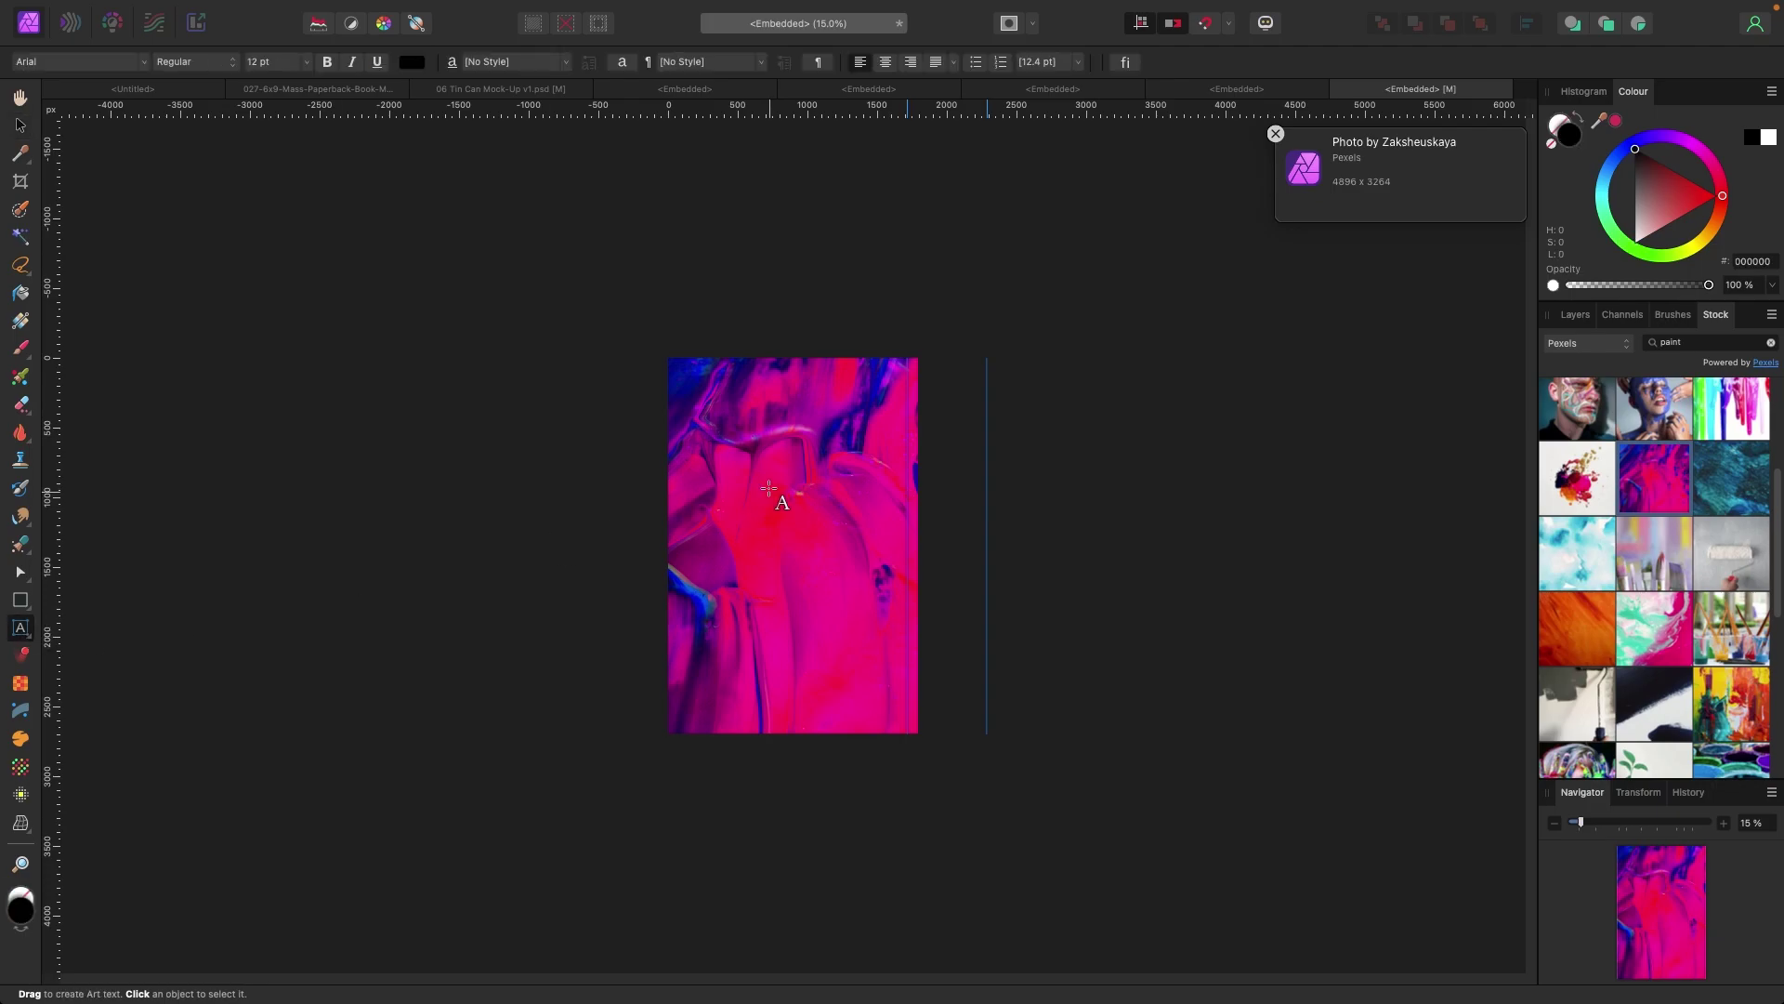
{"action": "left_click_drag", "start_coordinate": [709, 443], "coordinate": [726, 469]}
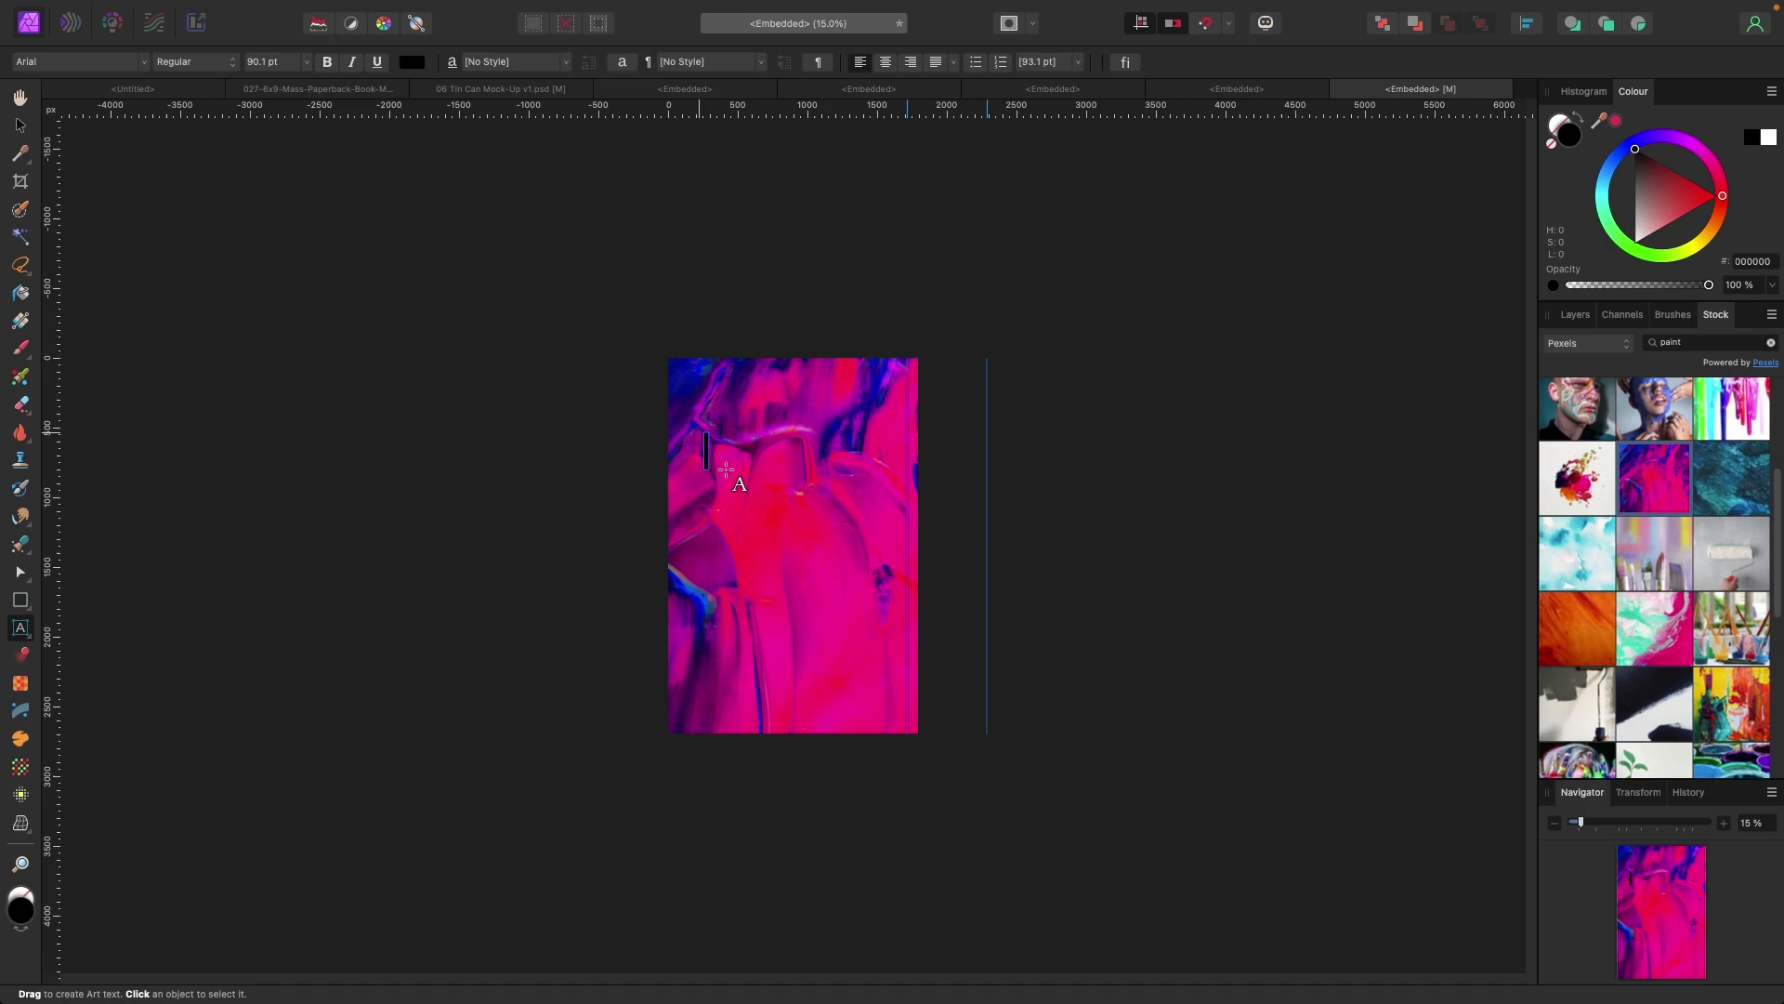
{"action": "type", "text": "I'm a bo"}
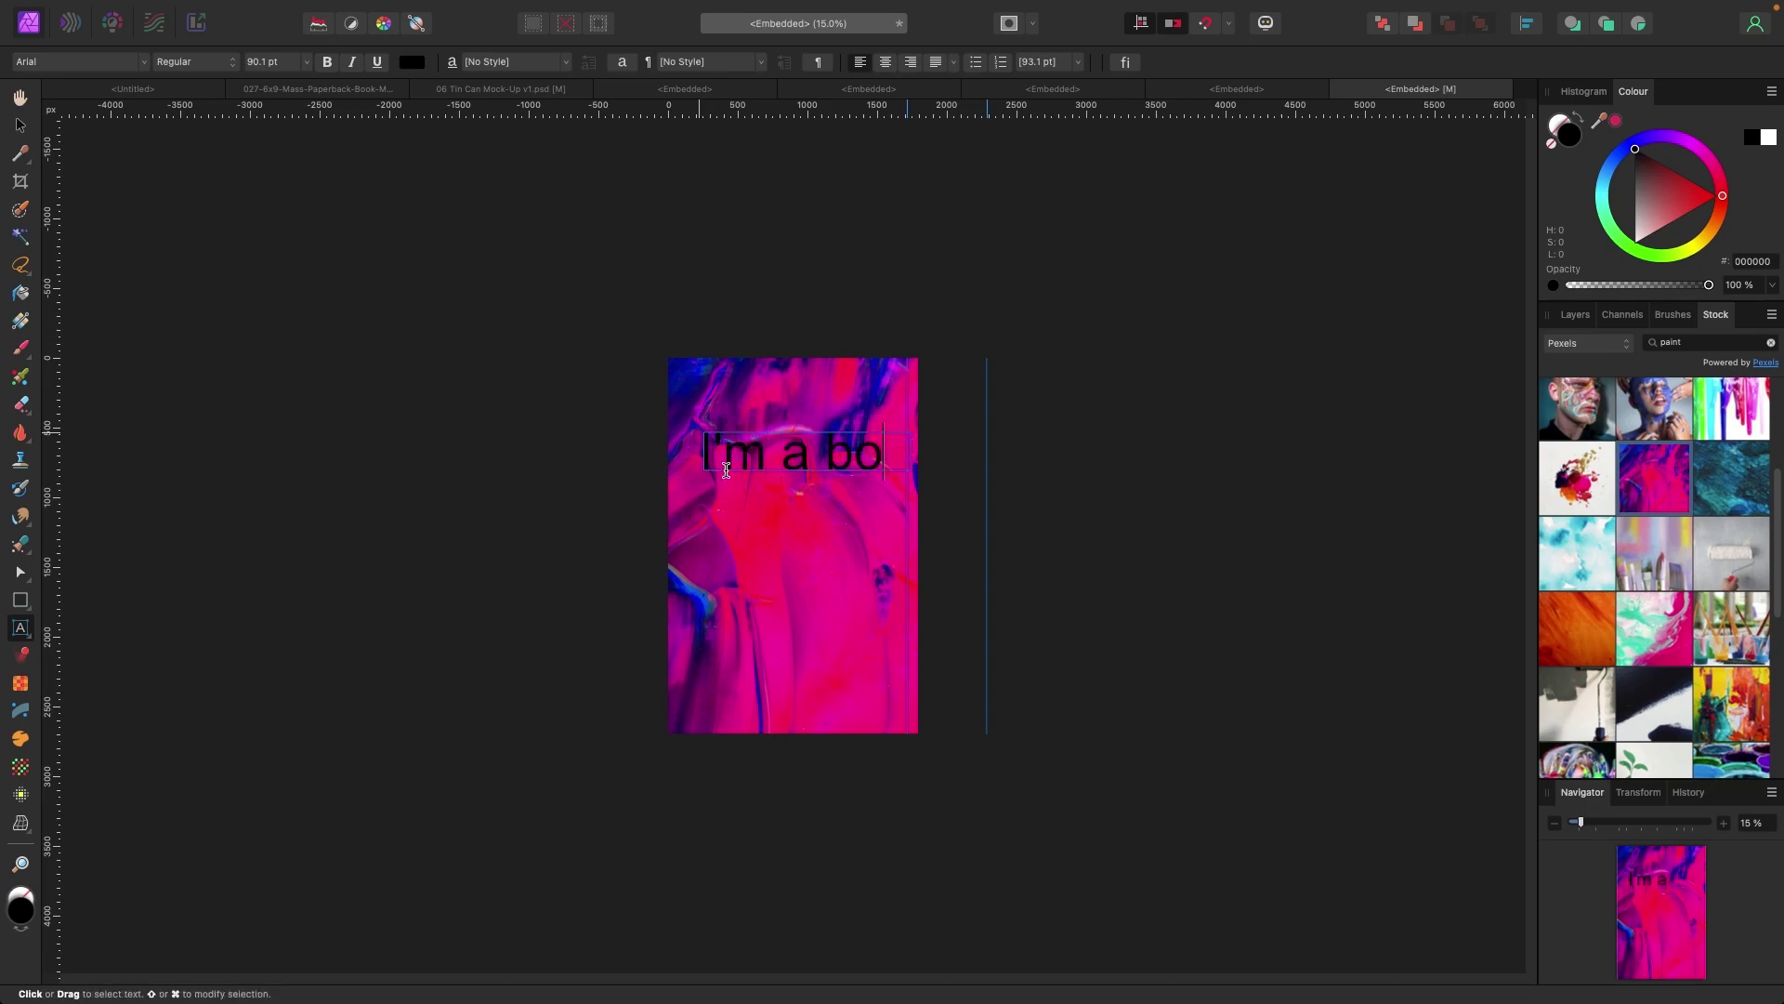
{"action": "type", "text": "ok"}
{"action": "key", "text": "Return"}
{"action": "type", "text": "and you"}
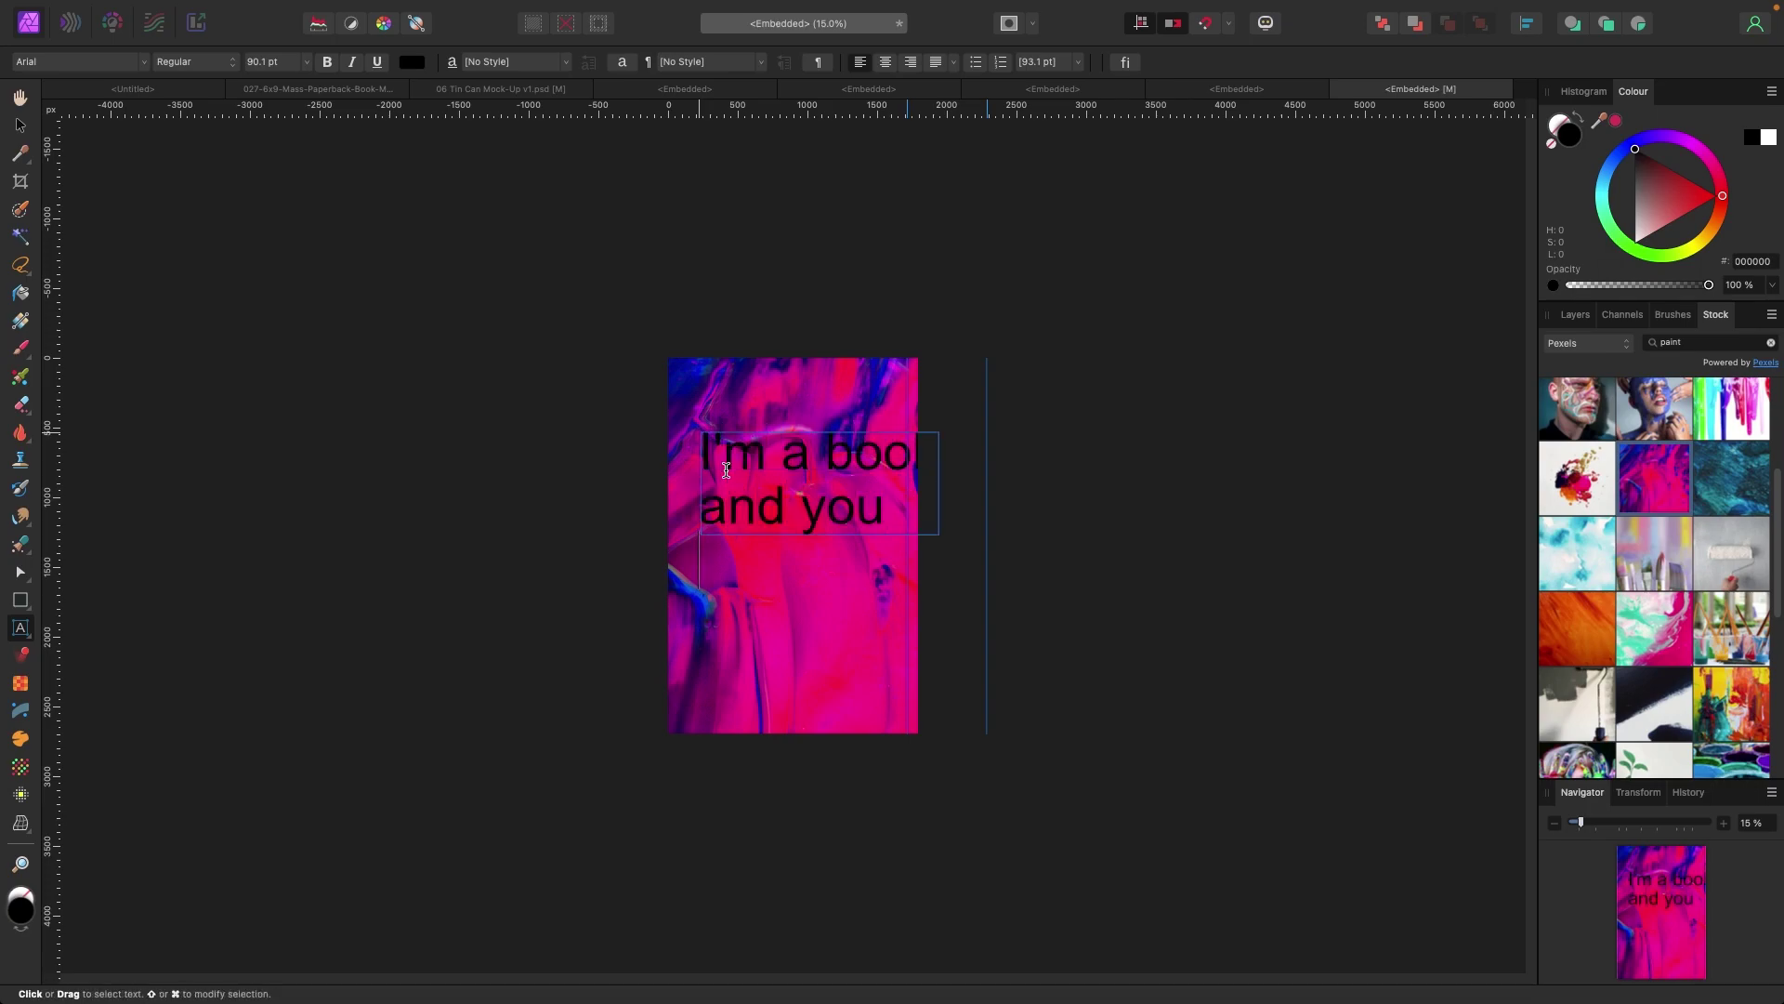
{"action": "key", "text": "Return"}
{"action": "type", "text": "aren't"}
{"action": "key", "text": "BackSpace"}
{"action": "type", "text": "'t"}
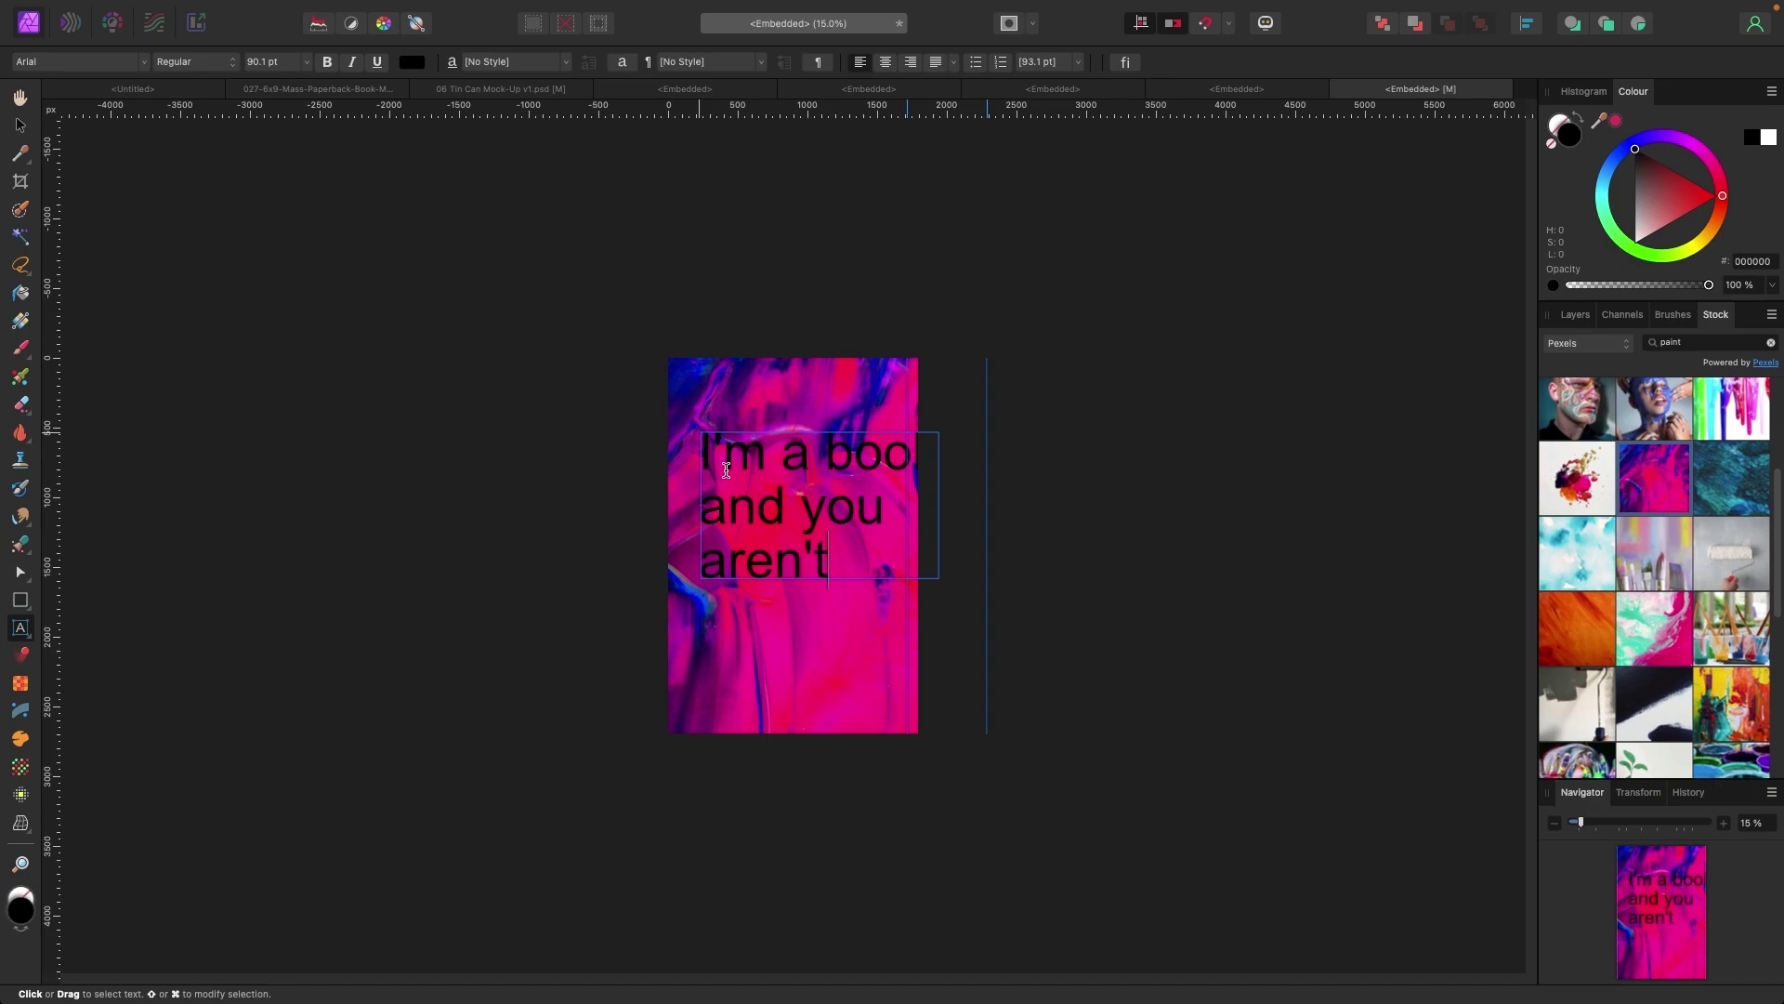
{"action": "key", "text": "Escape"}
Make the title white in Humongous Uppercase and shrink it to fit the cover.
{"action": "key", "text": "v"}
{"action": "left_click", "coordinate": [1635, 240]}
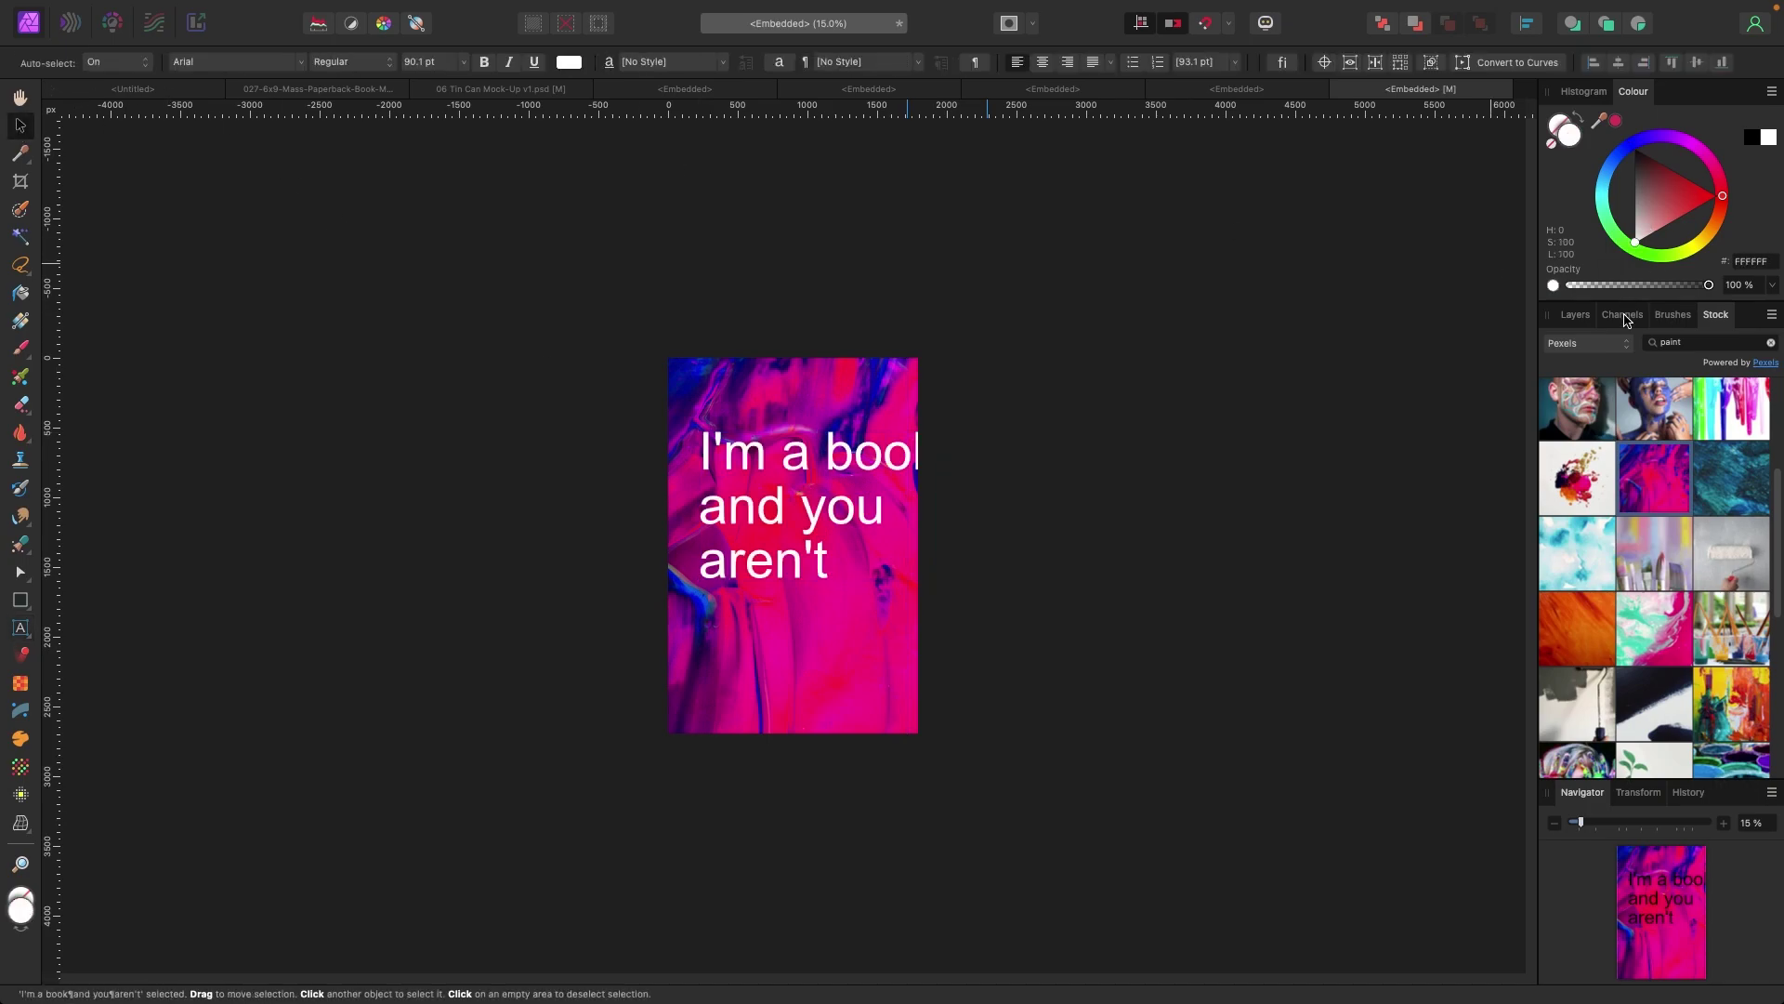
{"action": "left_click", "coordinate": [296, 65]}
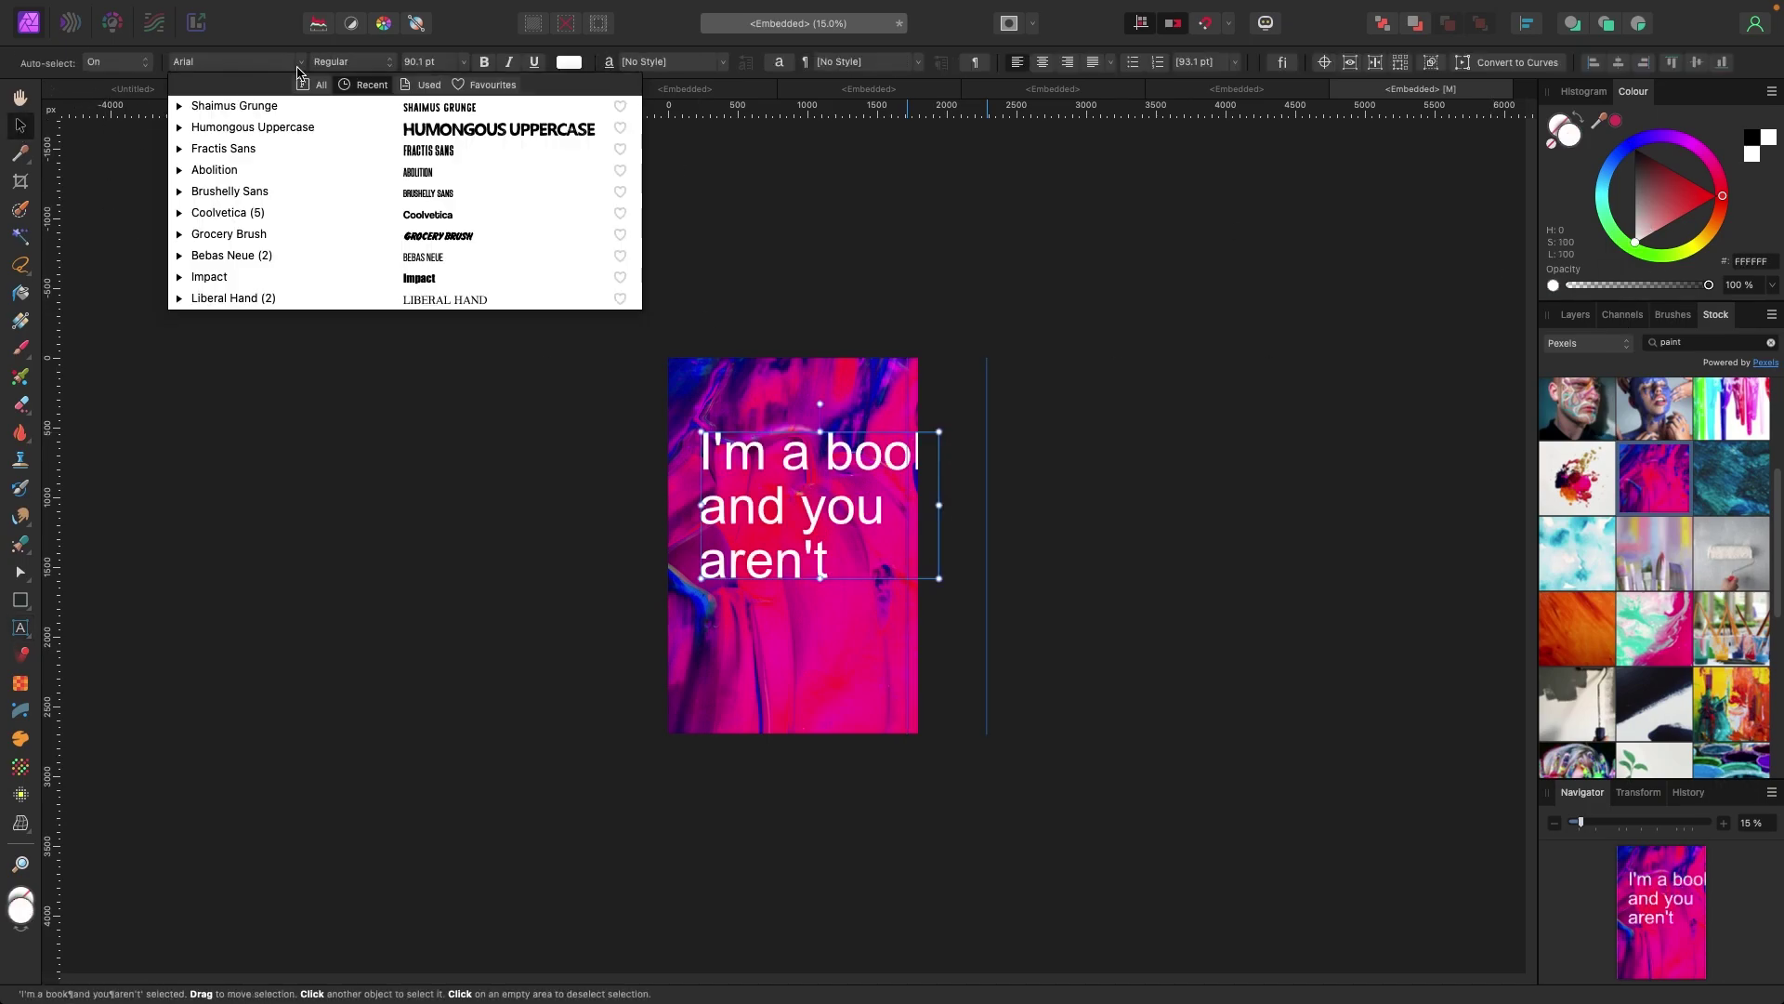
{"action": "left_click", "coordinate": [401, 135]}
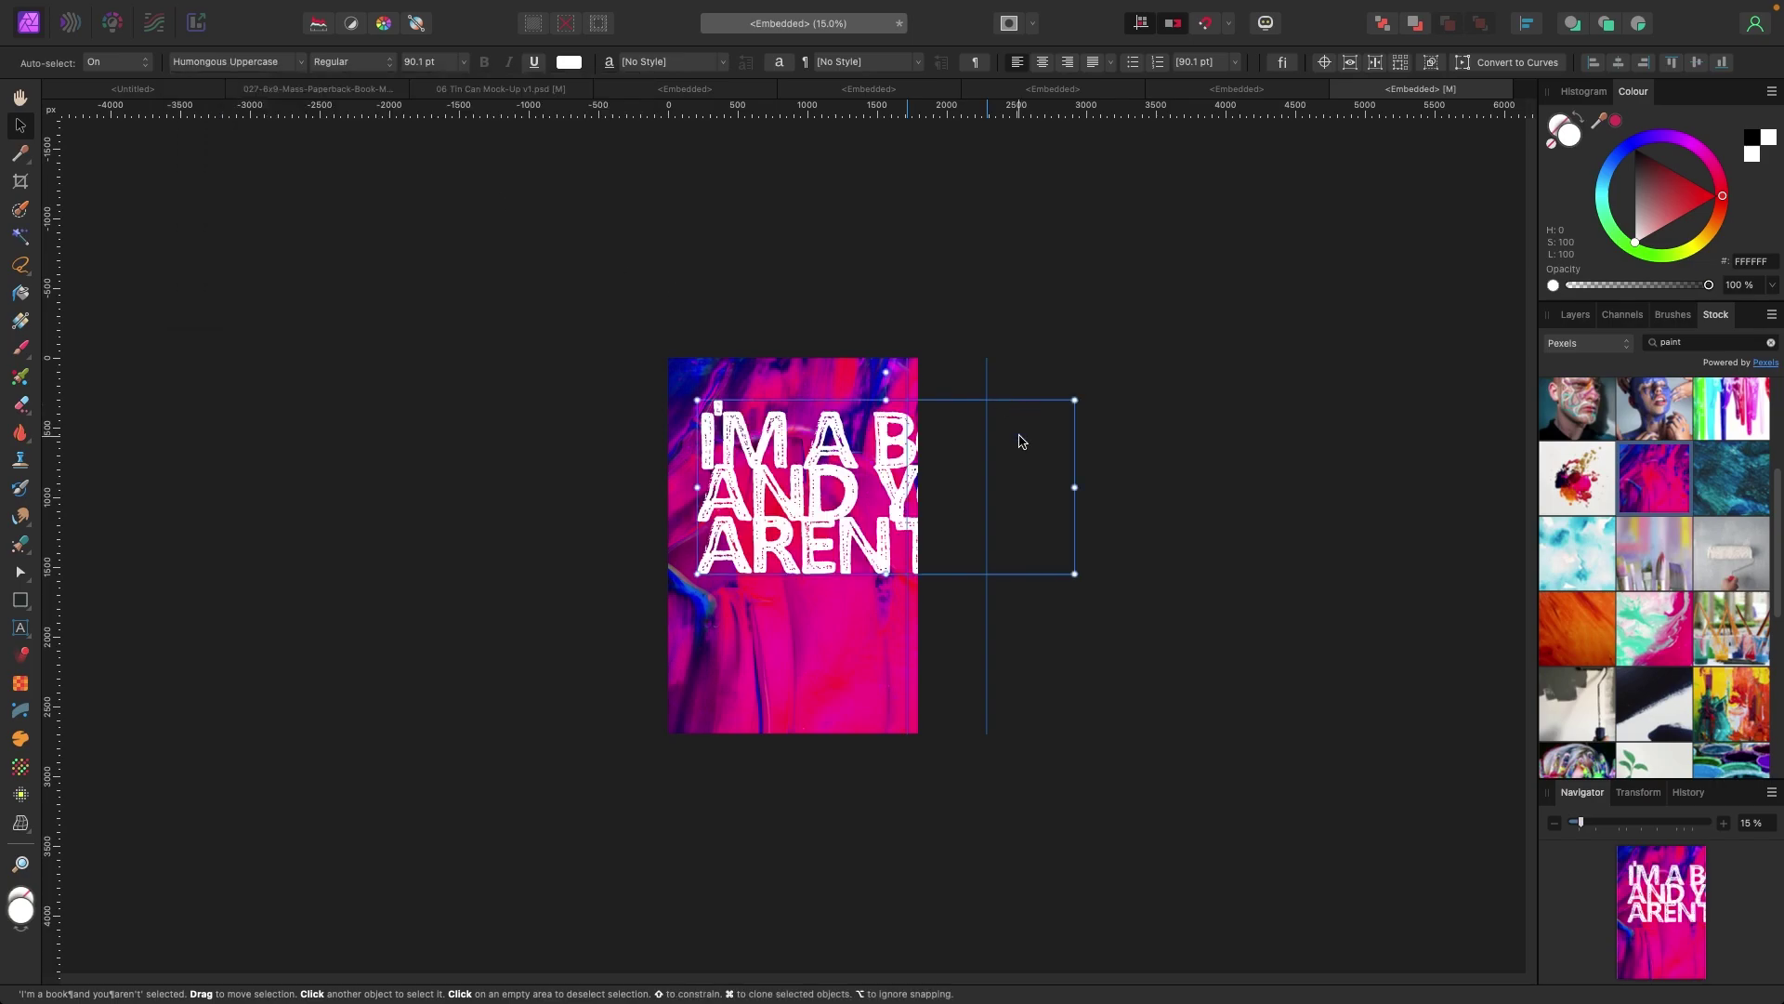
{"action": "left_click_drag", "start_coordinate": [1075, 400], "coordinate": [882, 447]}
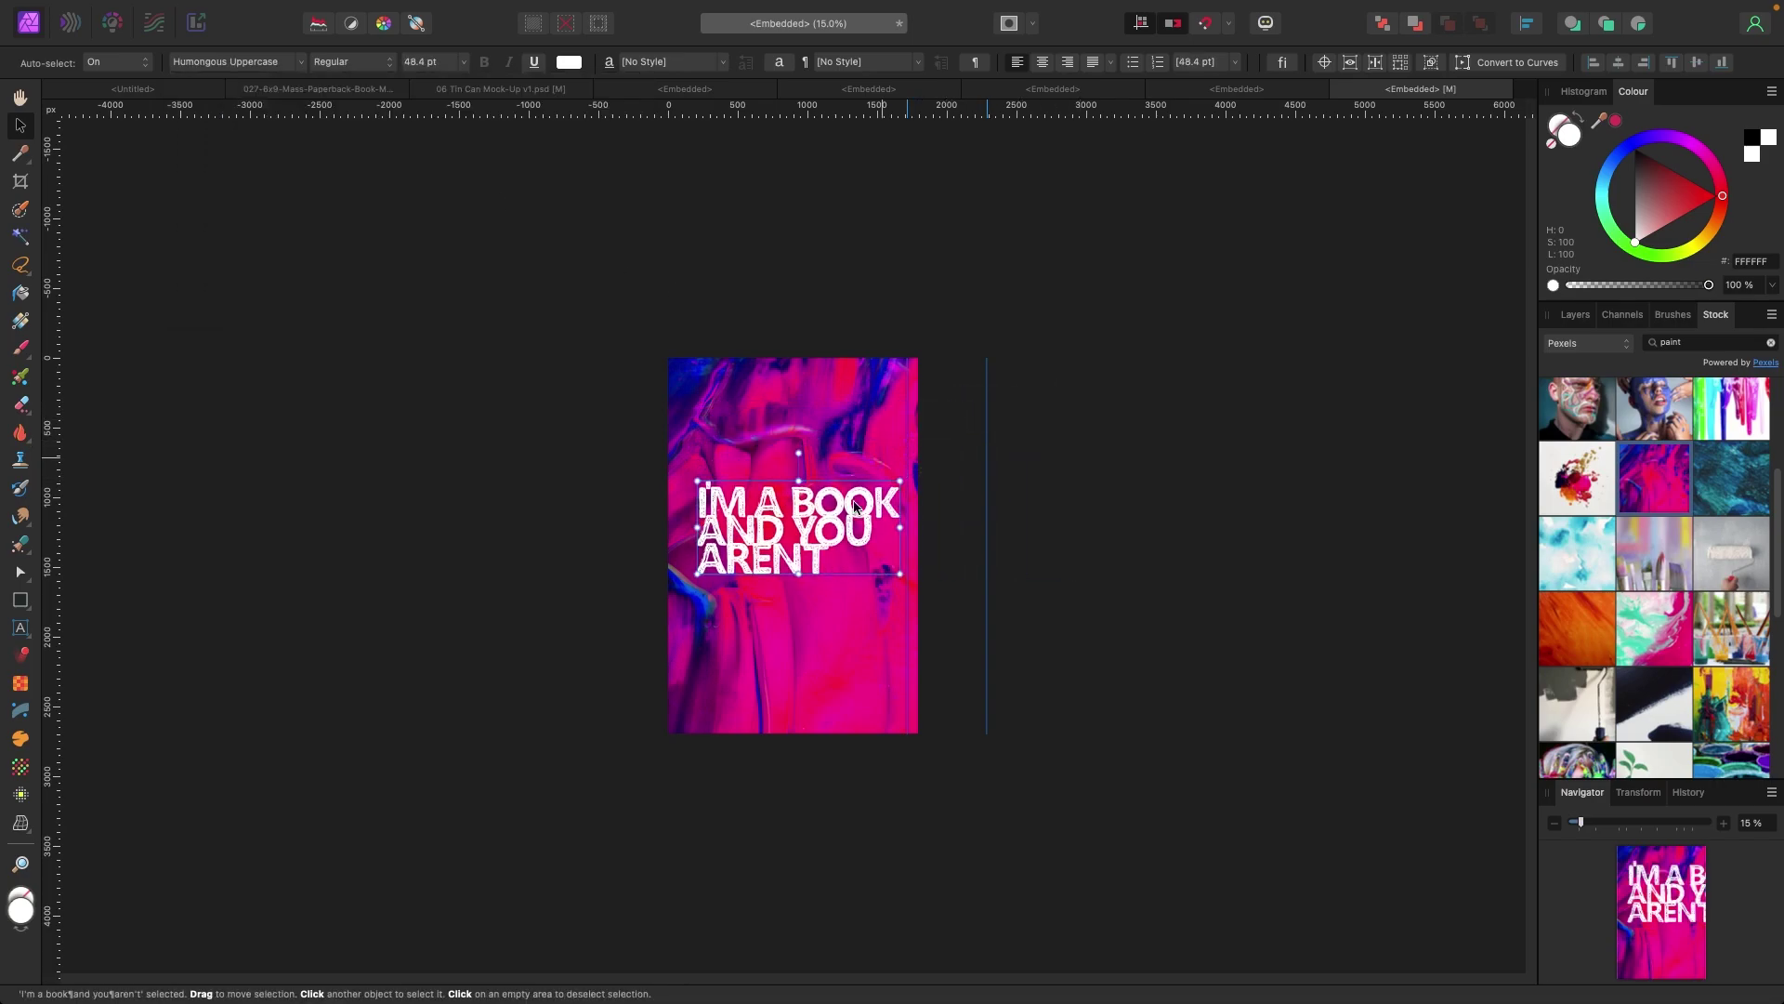
{"action": "left_click_drag", "start_coordinate": [832, 523], "coordinate": [819, 525]}
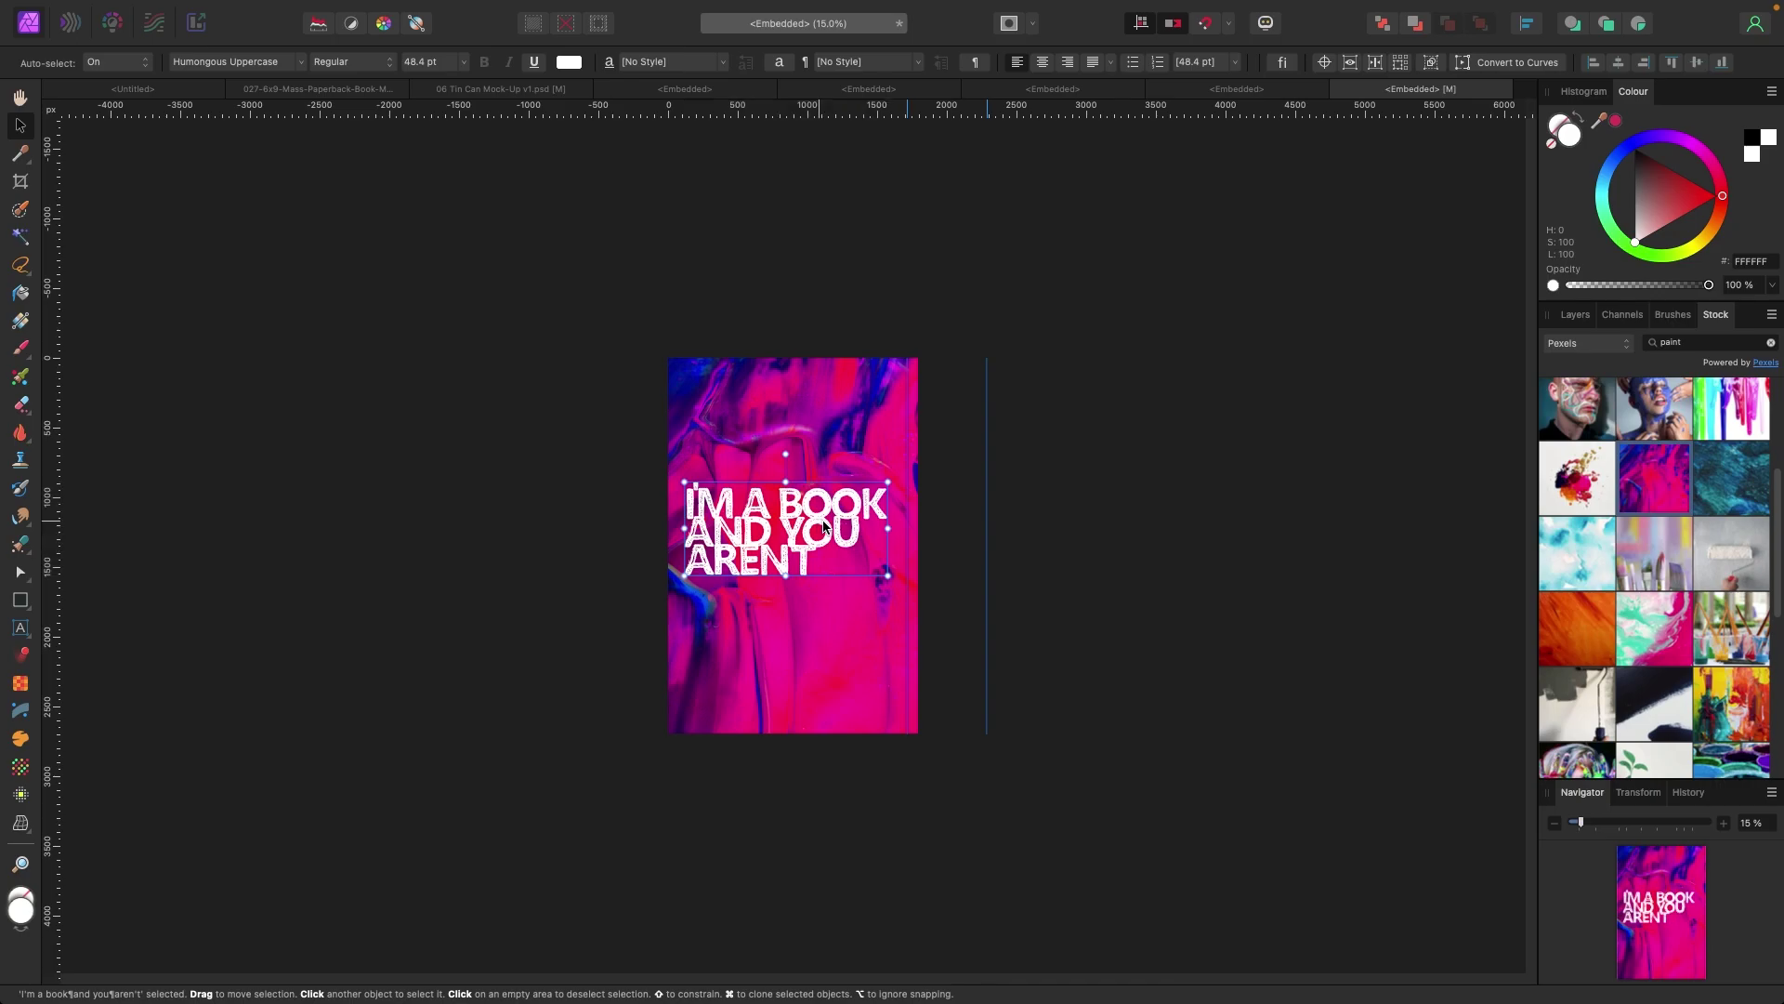
{"action": "left_click", "coordinate": [1112, 549]}
{"action": "left_click", "coordinate": [263, 529]}
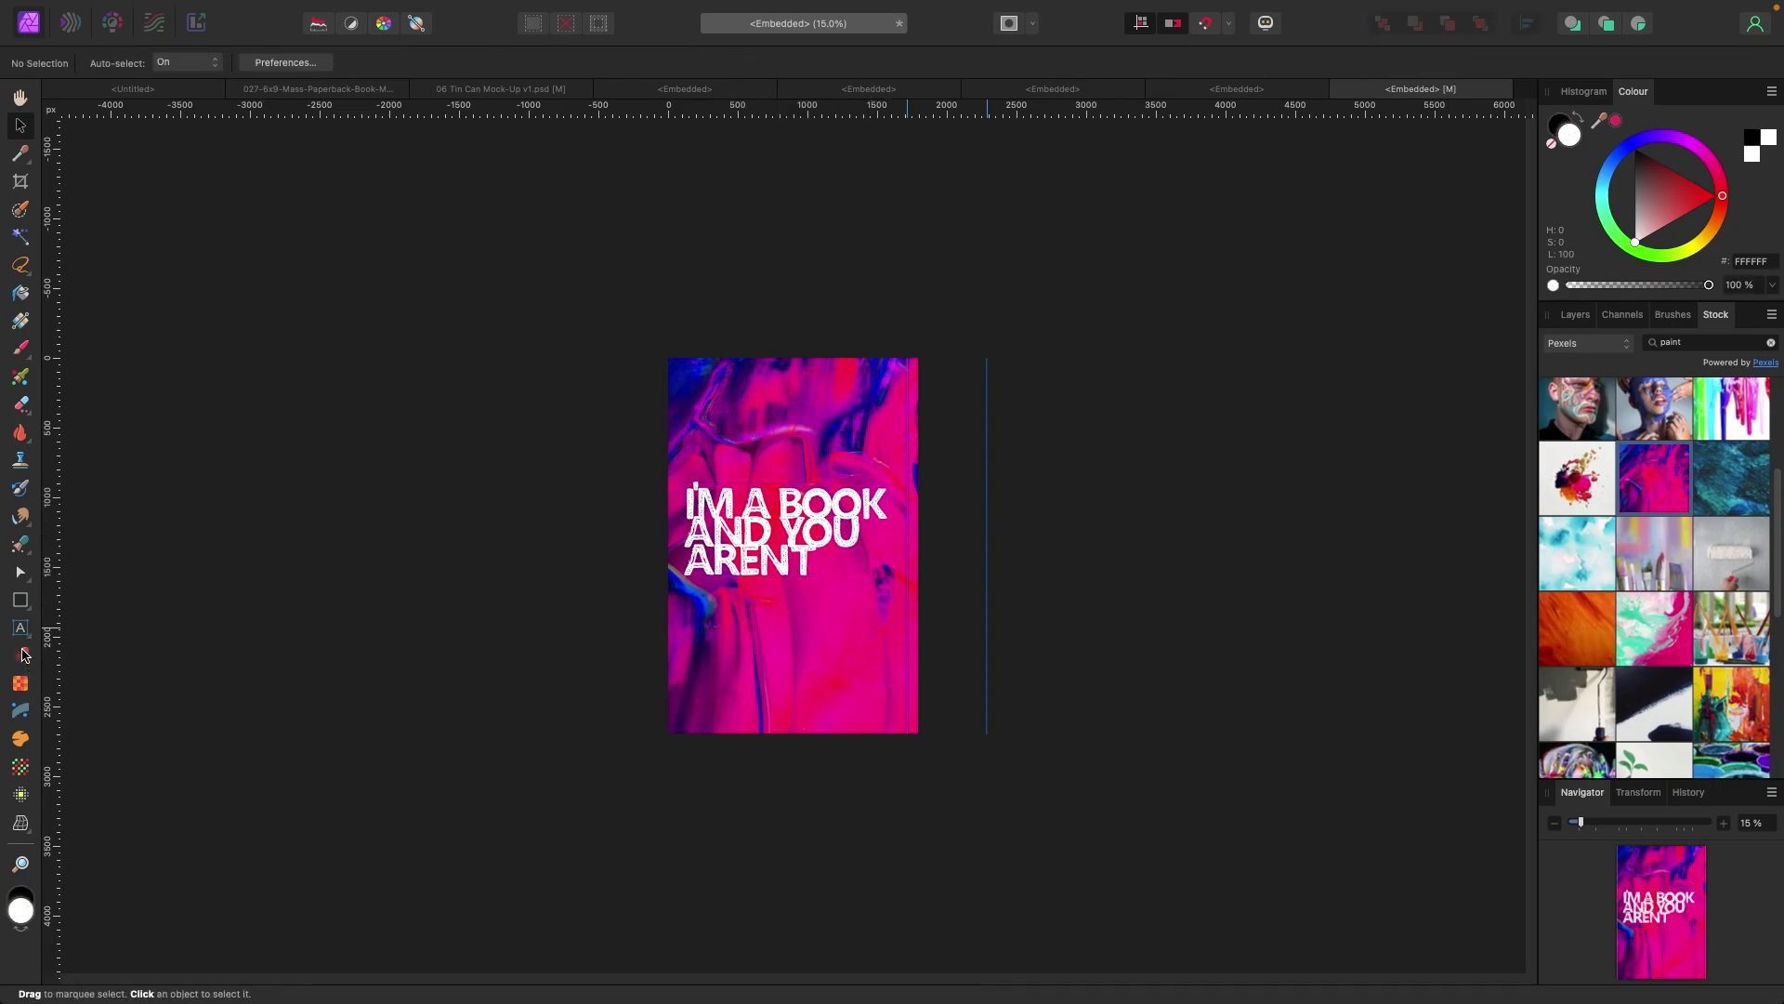
Type the author name in capitals near the cover's bottom and shrink it to the cover width.
{"action": "left_click", "coordinate": [19, 628]}
{"action": "left_click_drag", "start_coordinate": [711, 682], "coordinate": [716, 699]}
{"action": "type", "text": "F"}
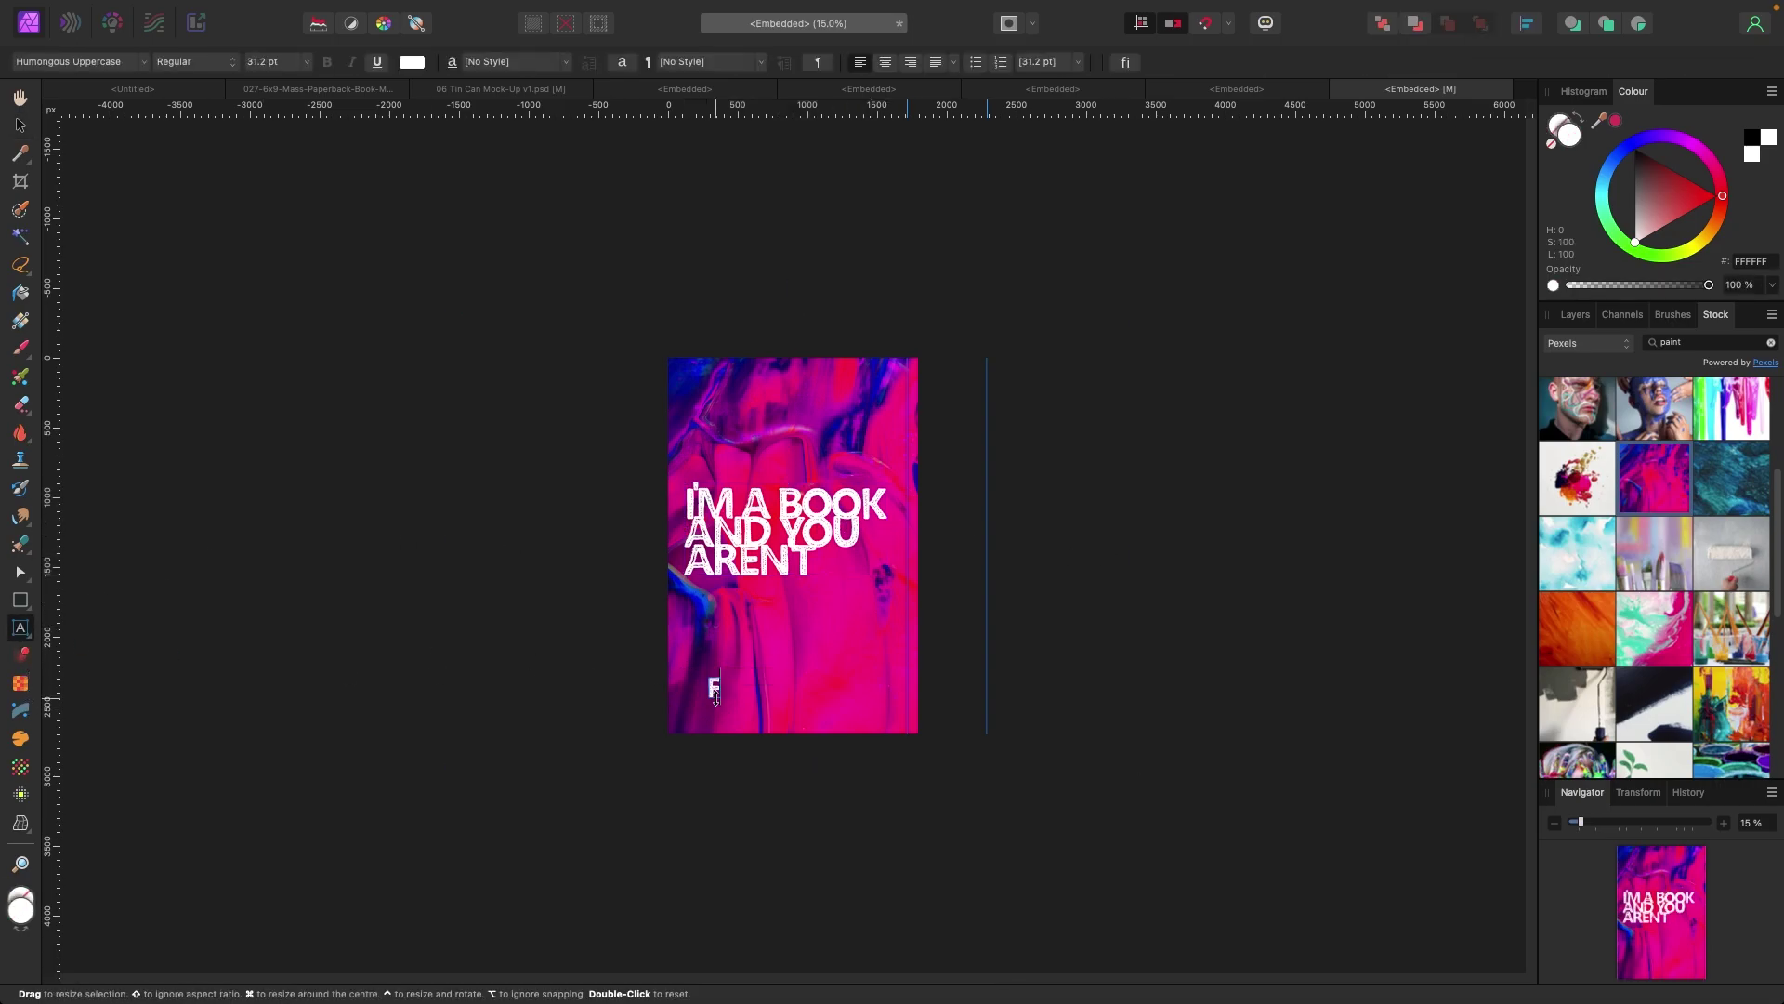
{"action": "type", "text": "RED FRANKY PAINT"}
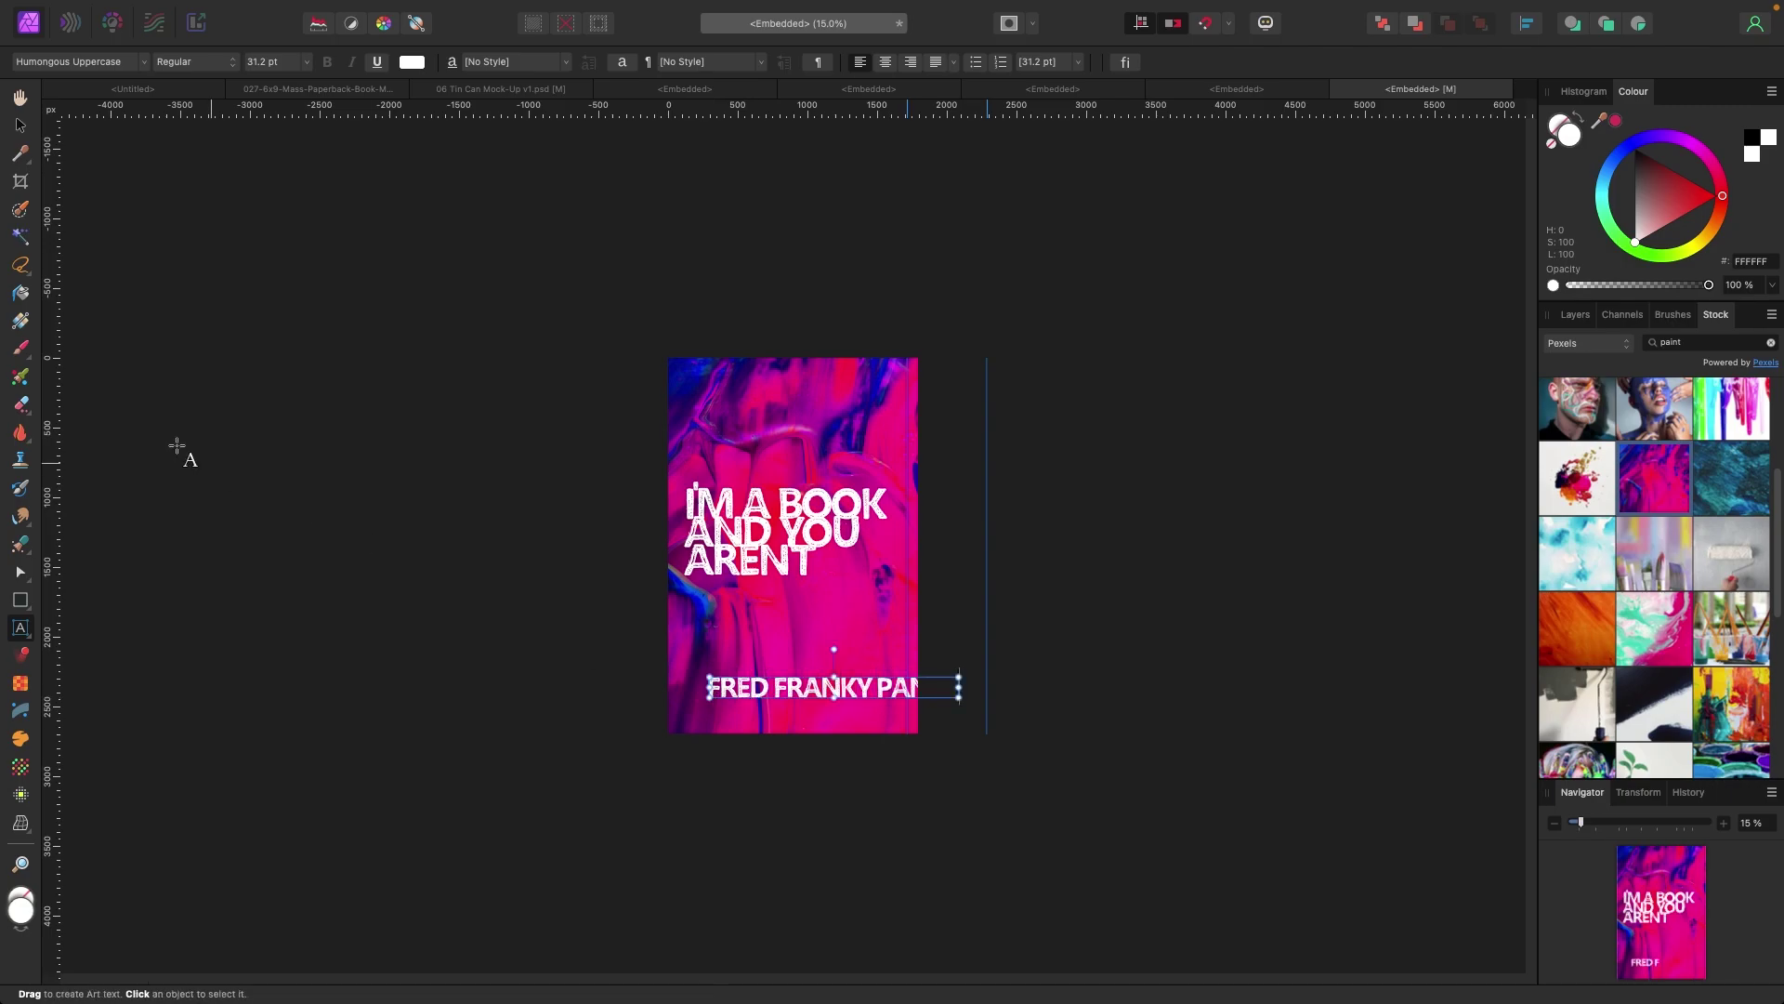
{"action": "left_click", "coordinate": [19, 125]}
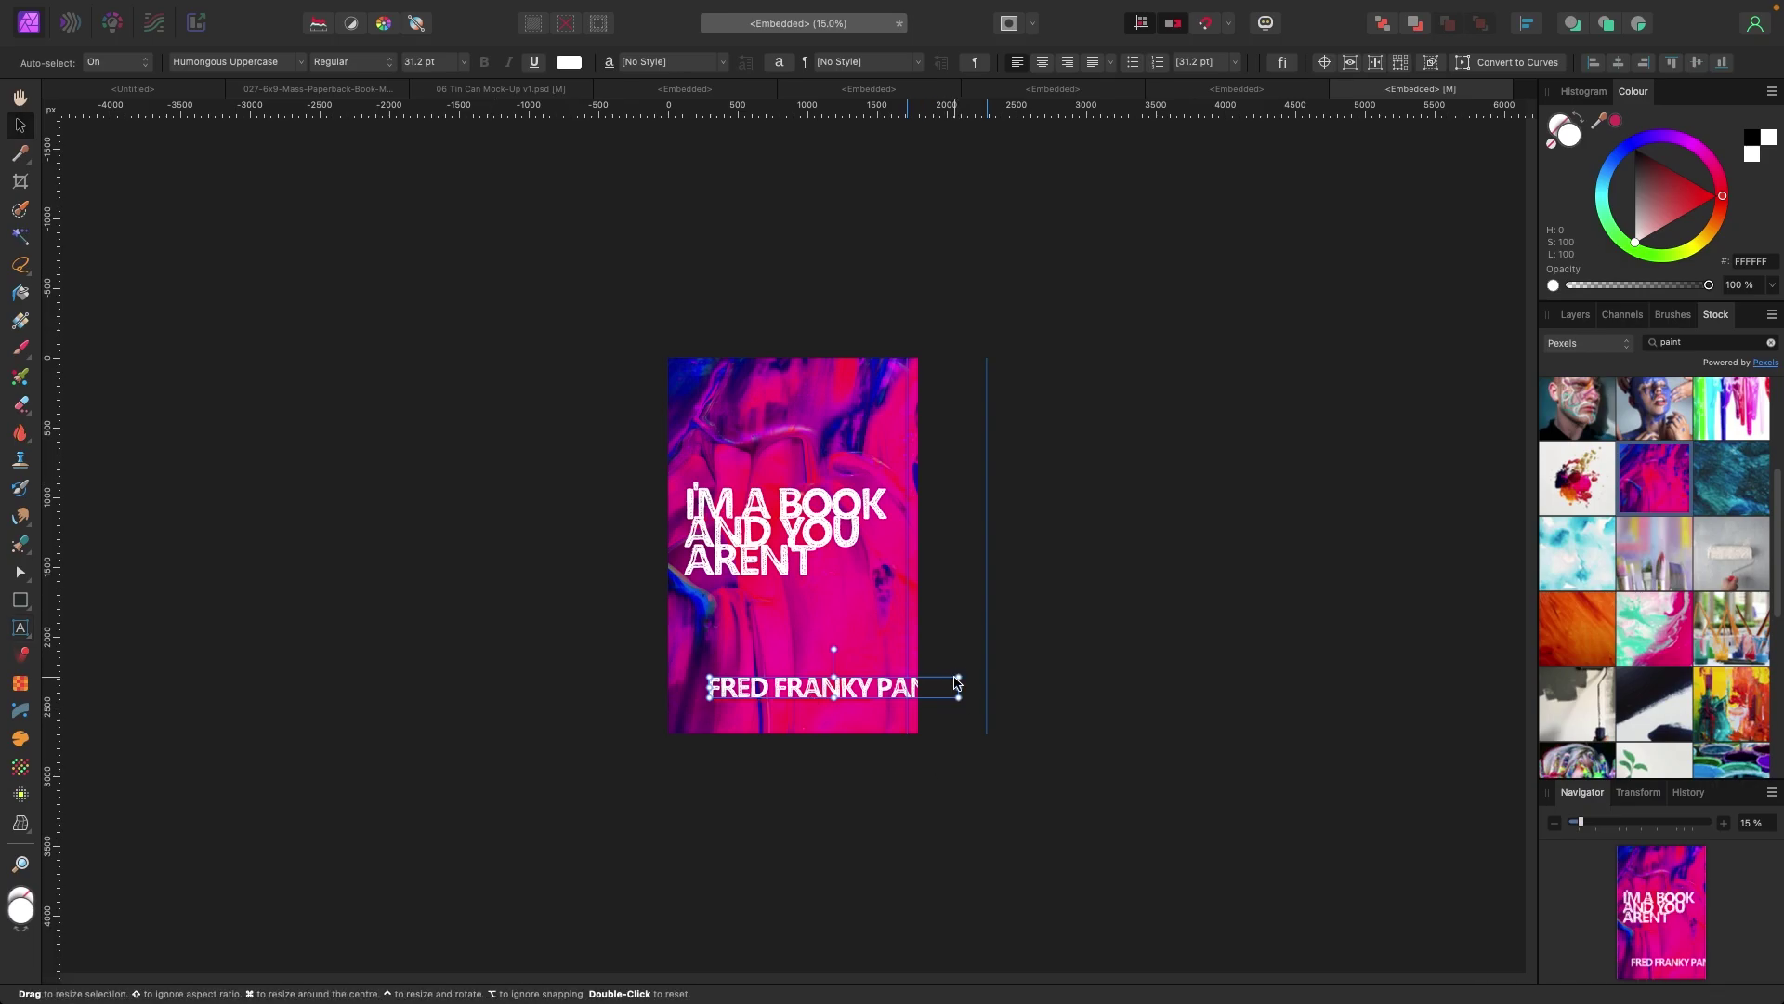
{"action": "left_click_drag", "start_coordinate": [958, 683], "coordinate": [826, 706]}
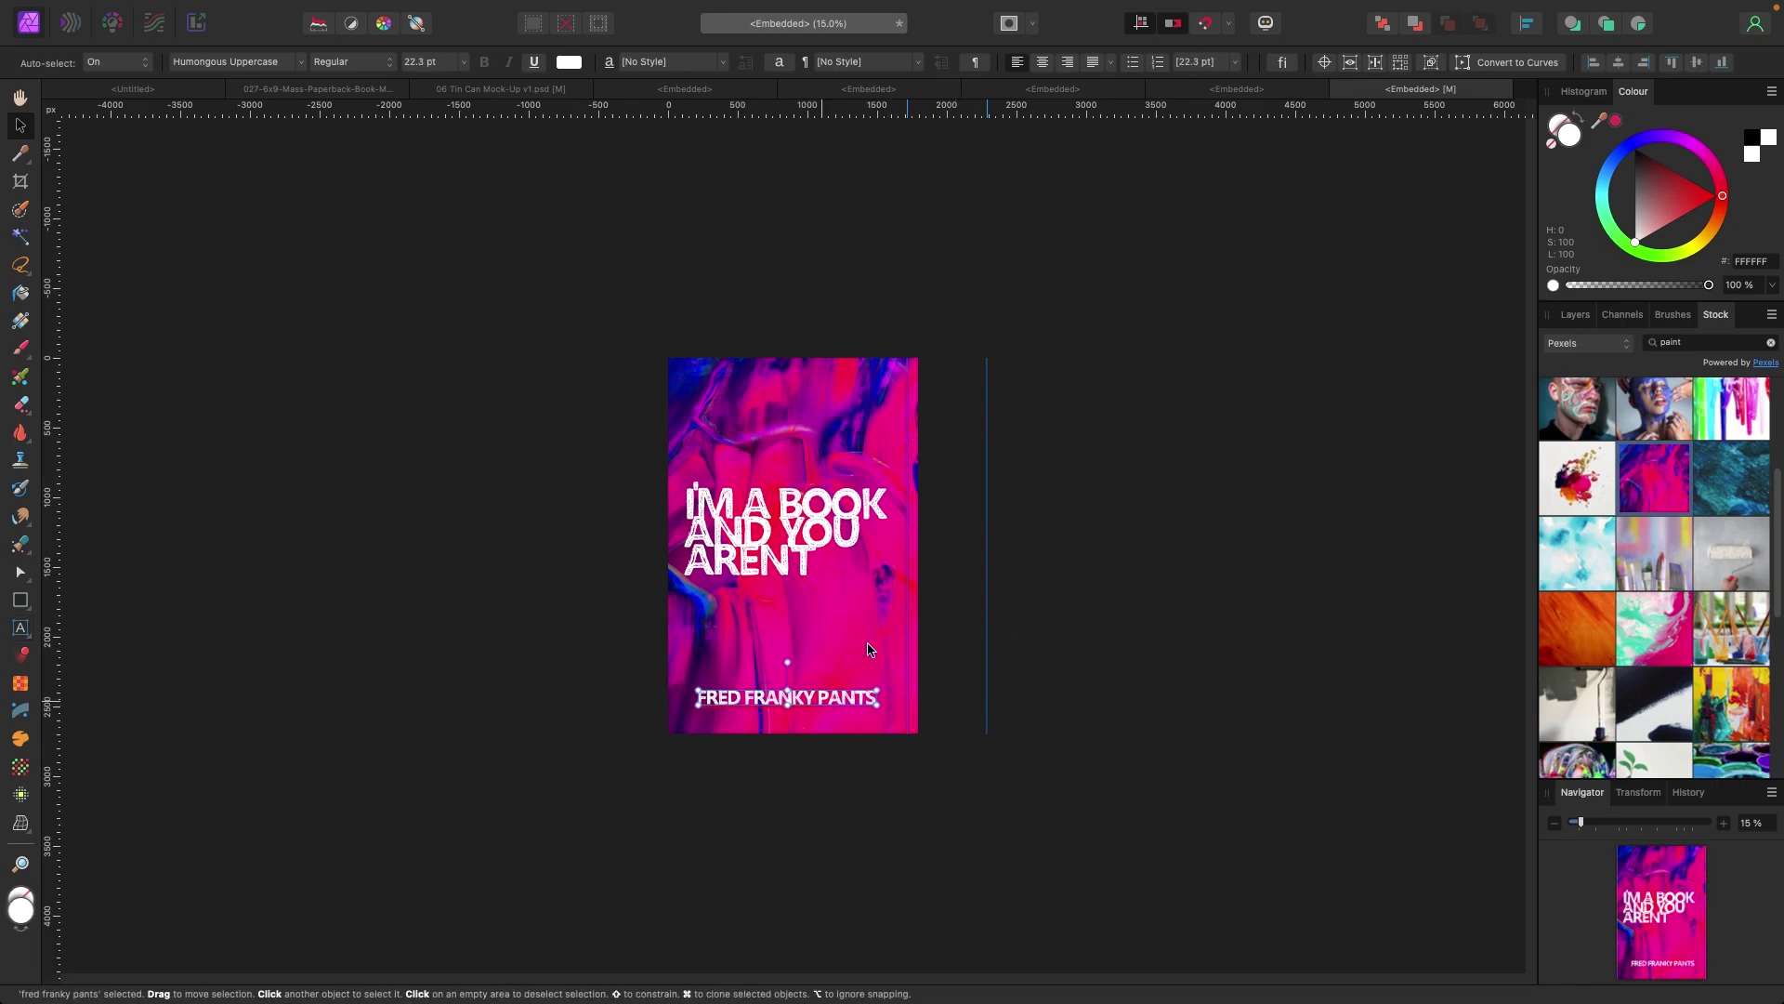
Switch to the paperback book mockup document and hide the guides.
{"action": "left_click", "coordinate": [320, 89]}
{"action": "key", "text": "h"}
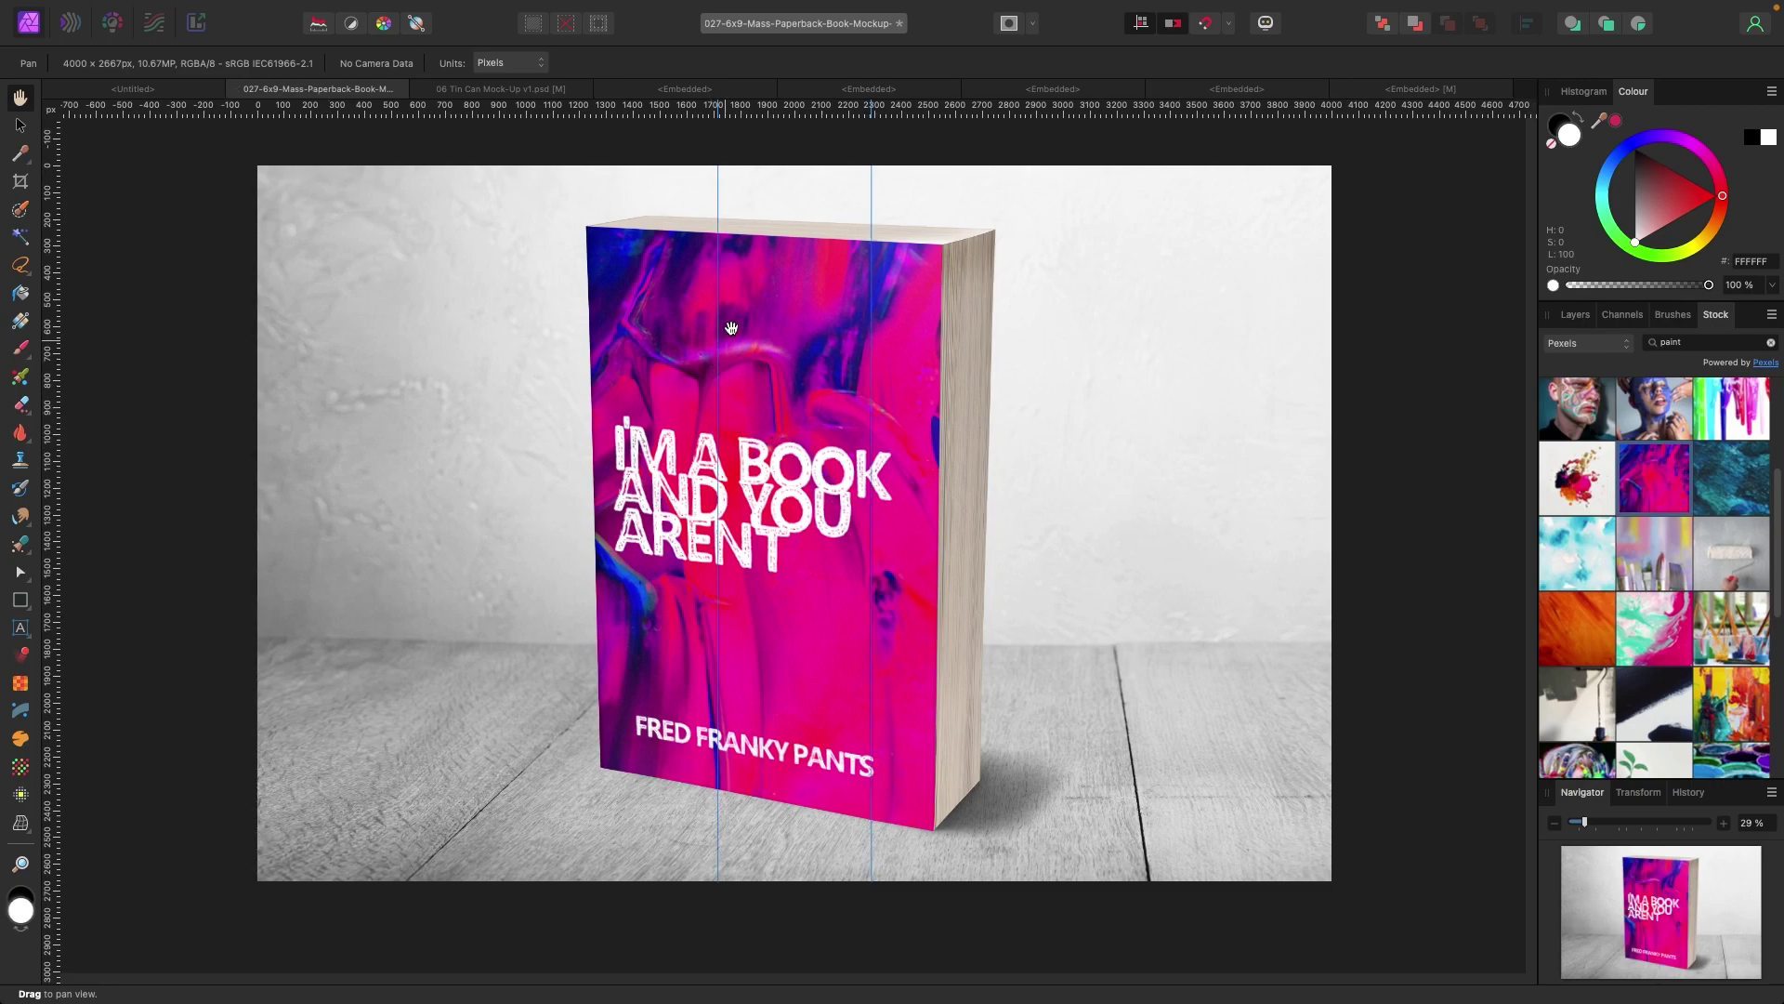
{"action": "mouse_move", "coordinate": [534, 4]}
{"action": "left_click", "coordinate": [599, 11]}
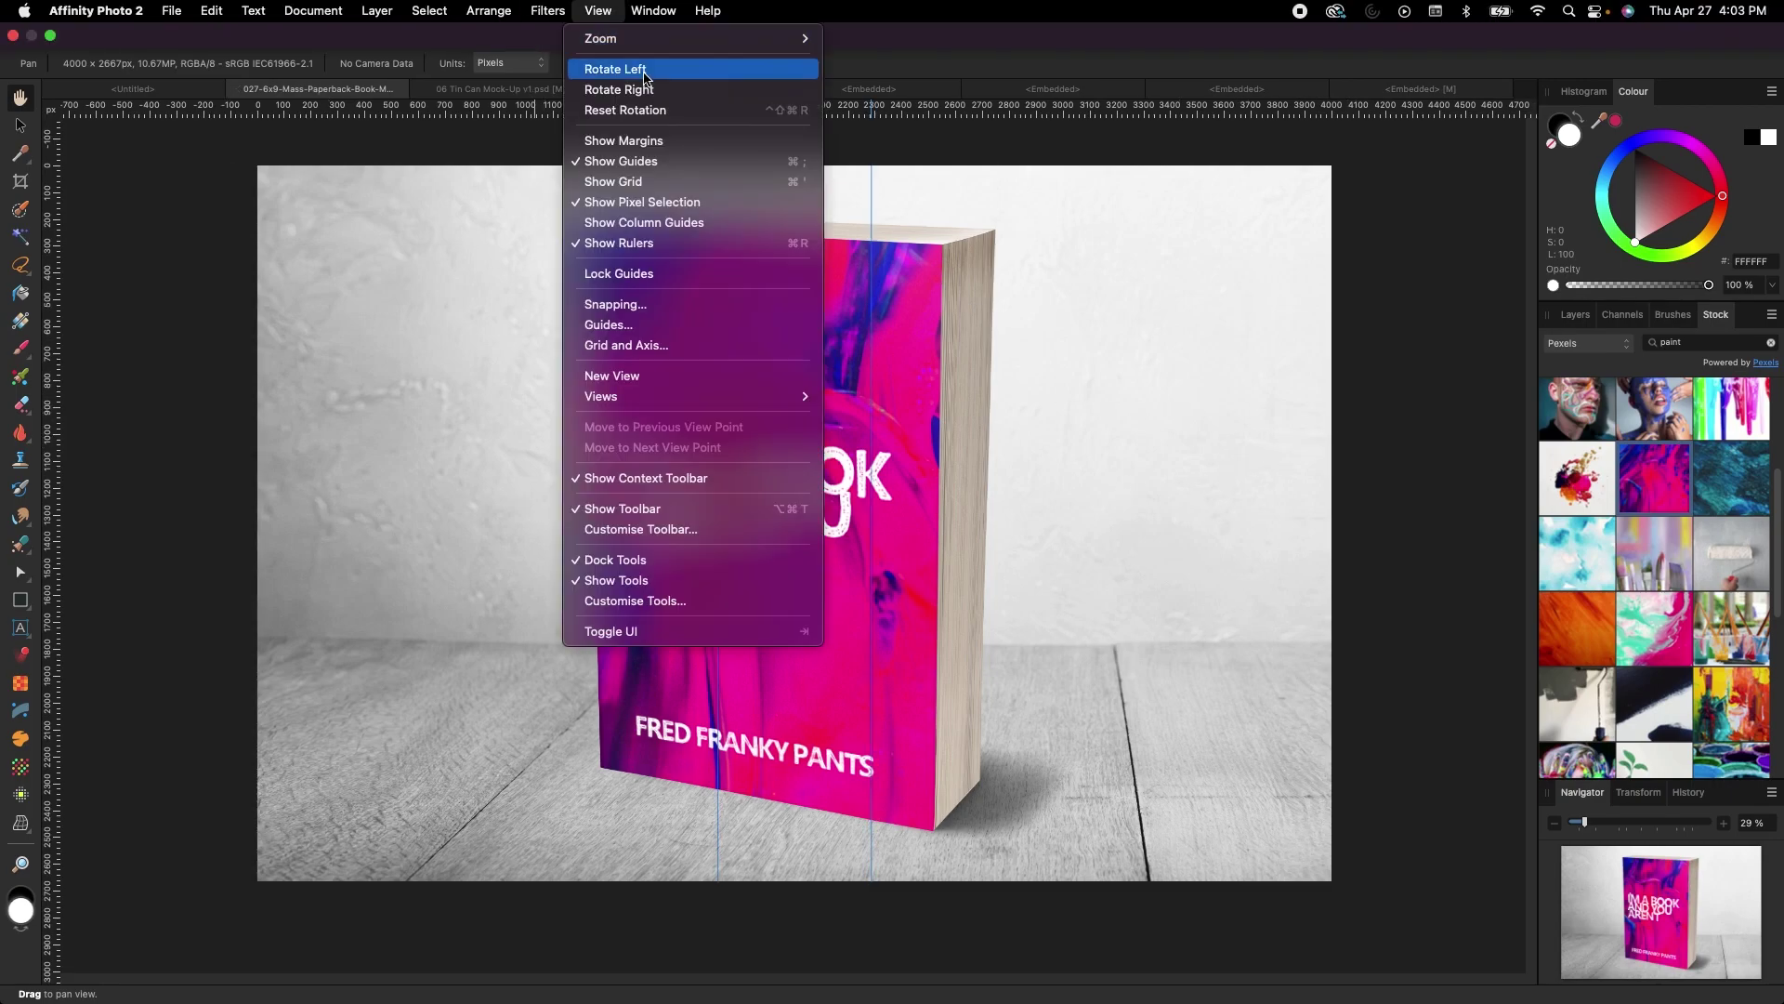
{"action": "left_click", "coordinate": [639, 162]}
{"action": "scroll", "coordinate": [348, 302], "scroll_direction": "right", "scroll_amount": 1}
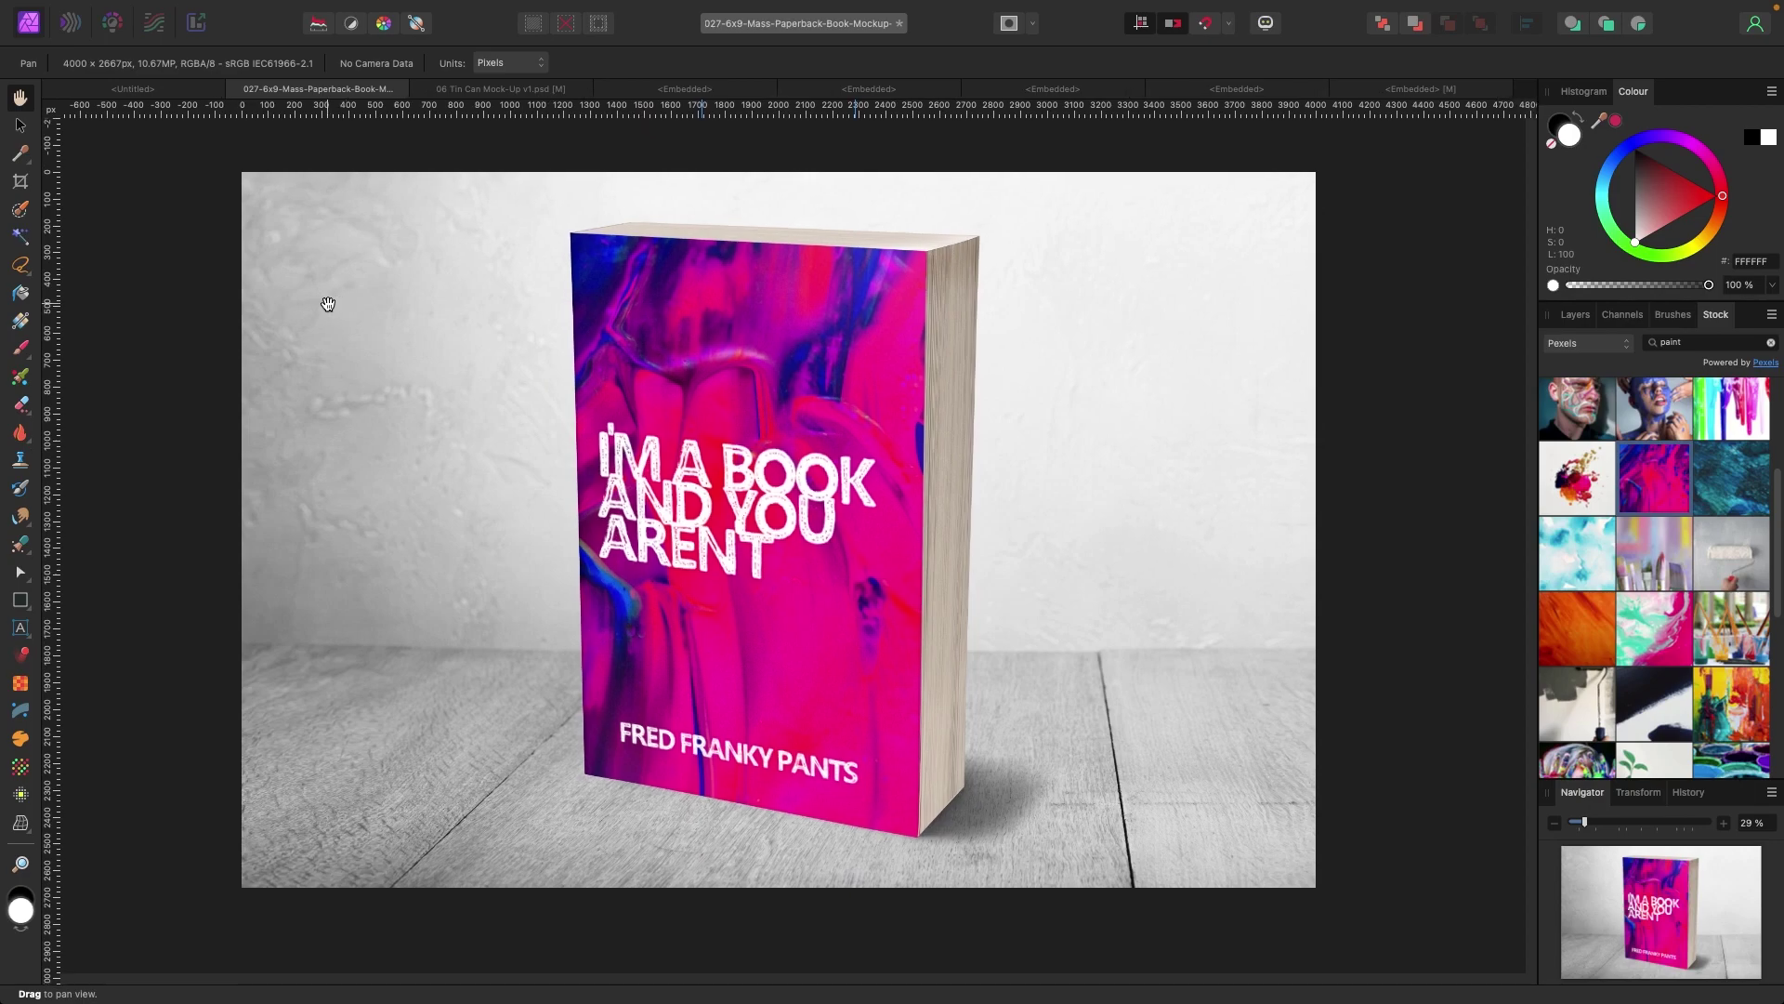
Toggle the Backdrop and Shadow layers off and back on to check them.
{"action": "left_click", "coordinate": [1578, 316]}
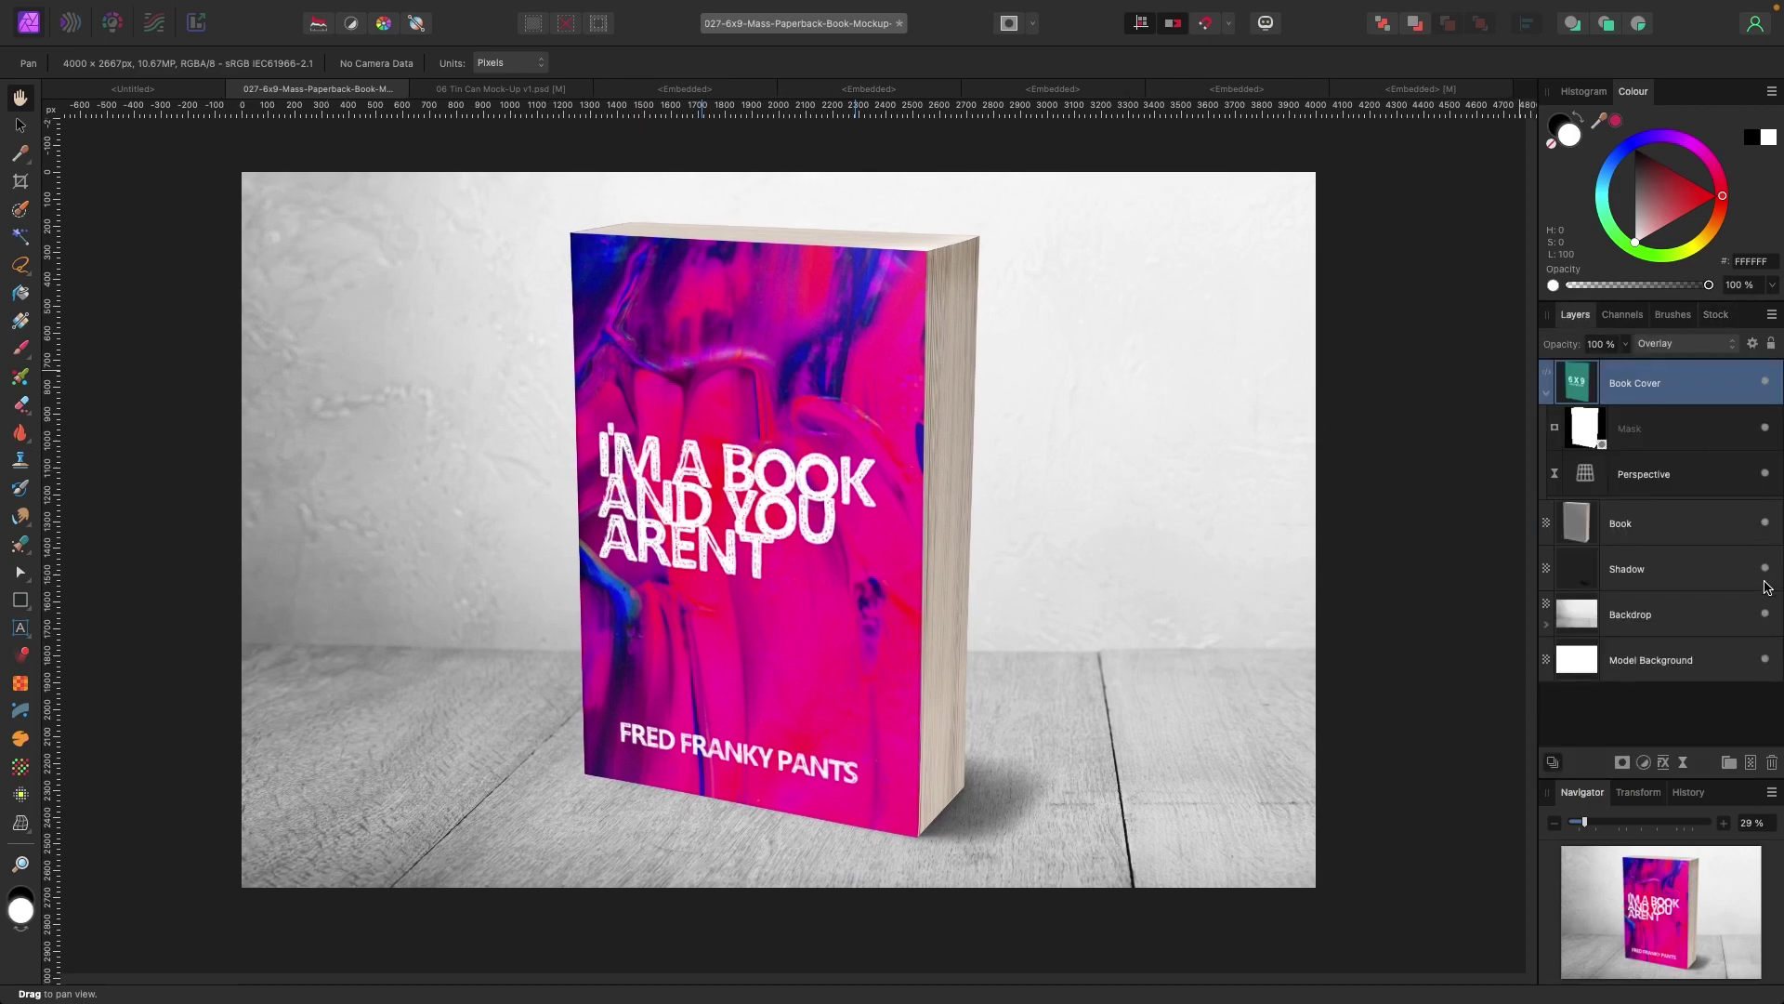
{"action": "left_click", "coordinate": [1766, 615]}
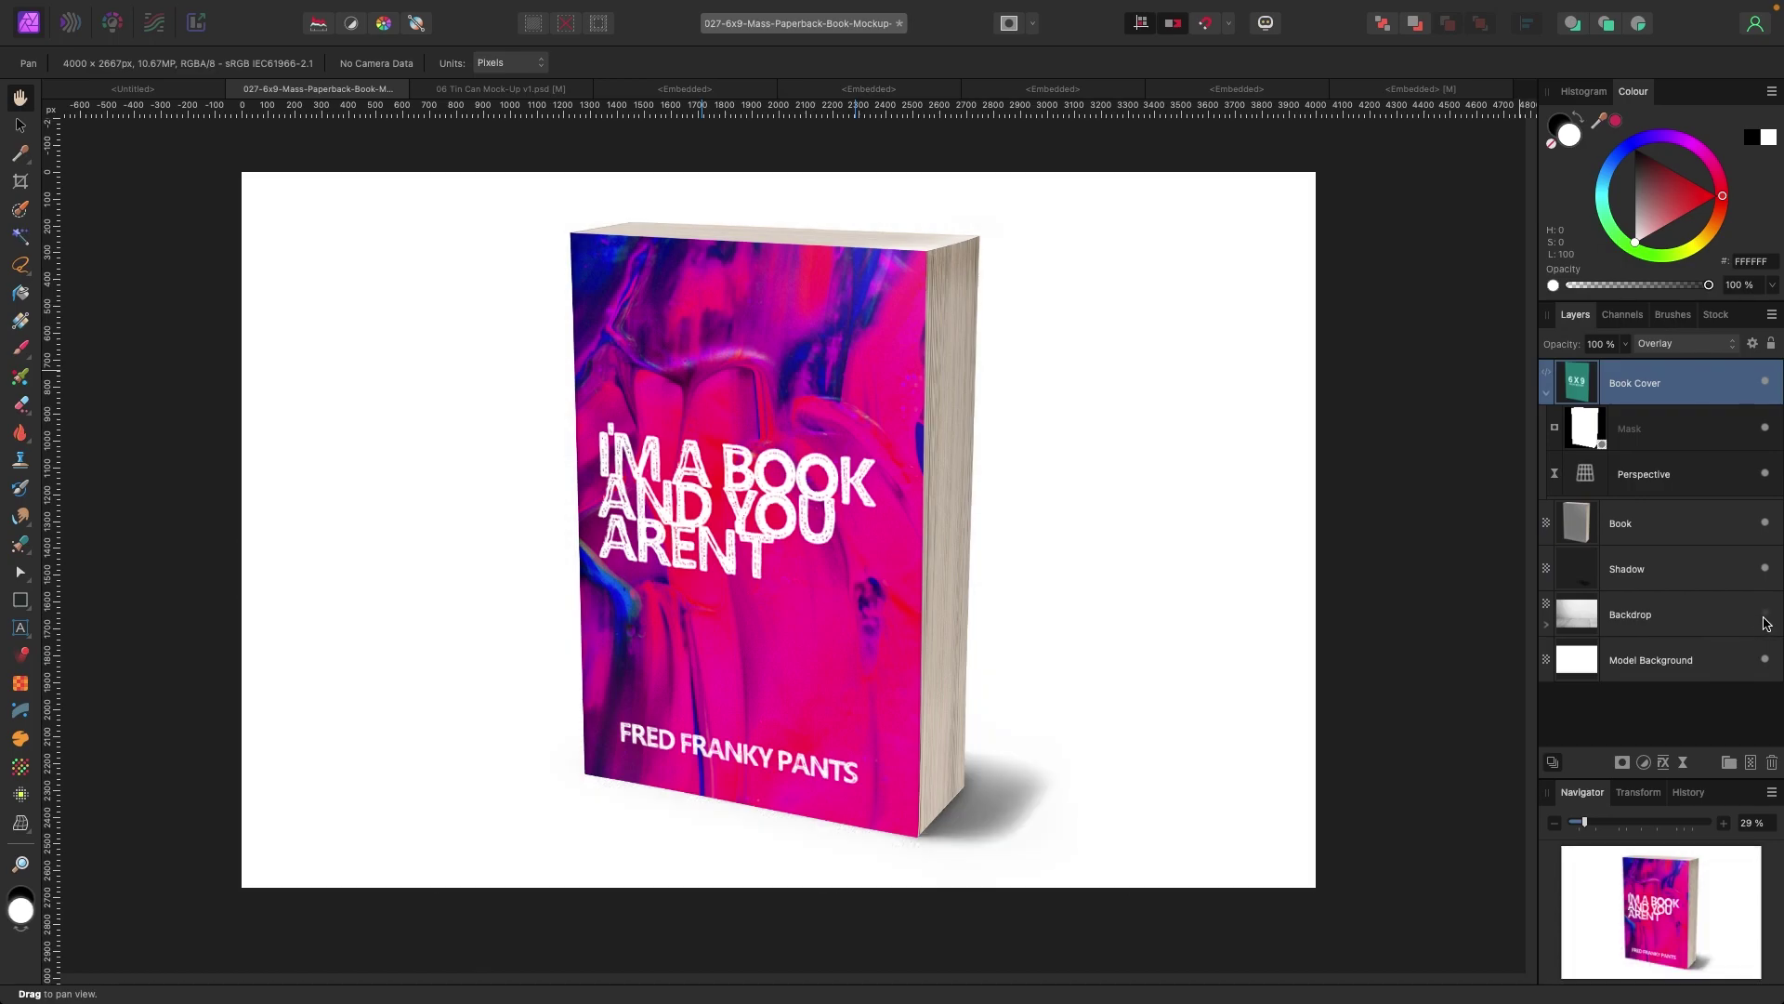
{"action": "left_click", "coordinate": [1765, 617]}
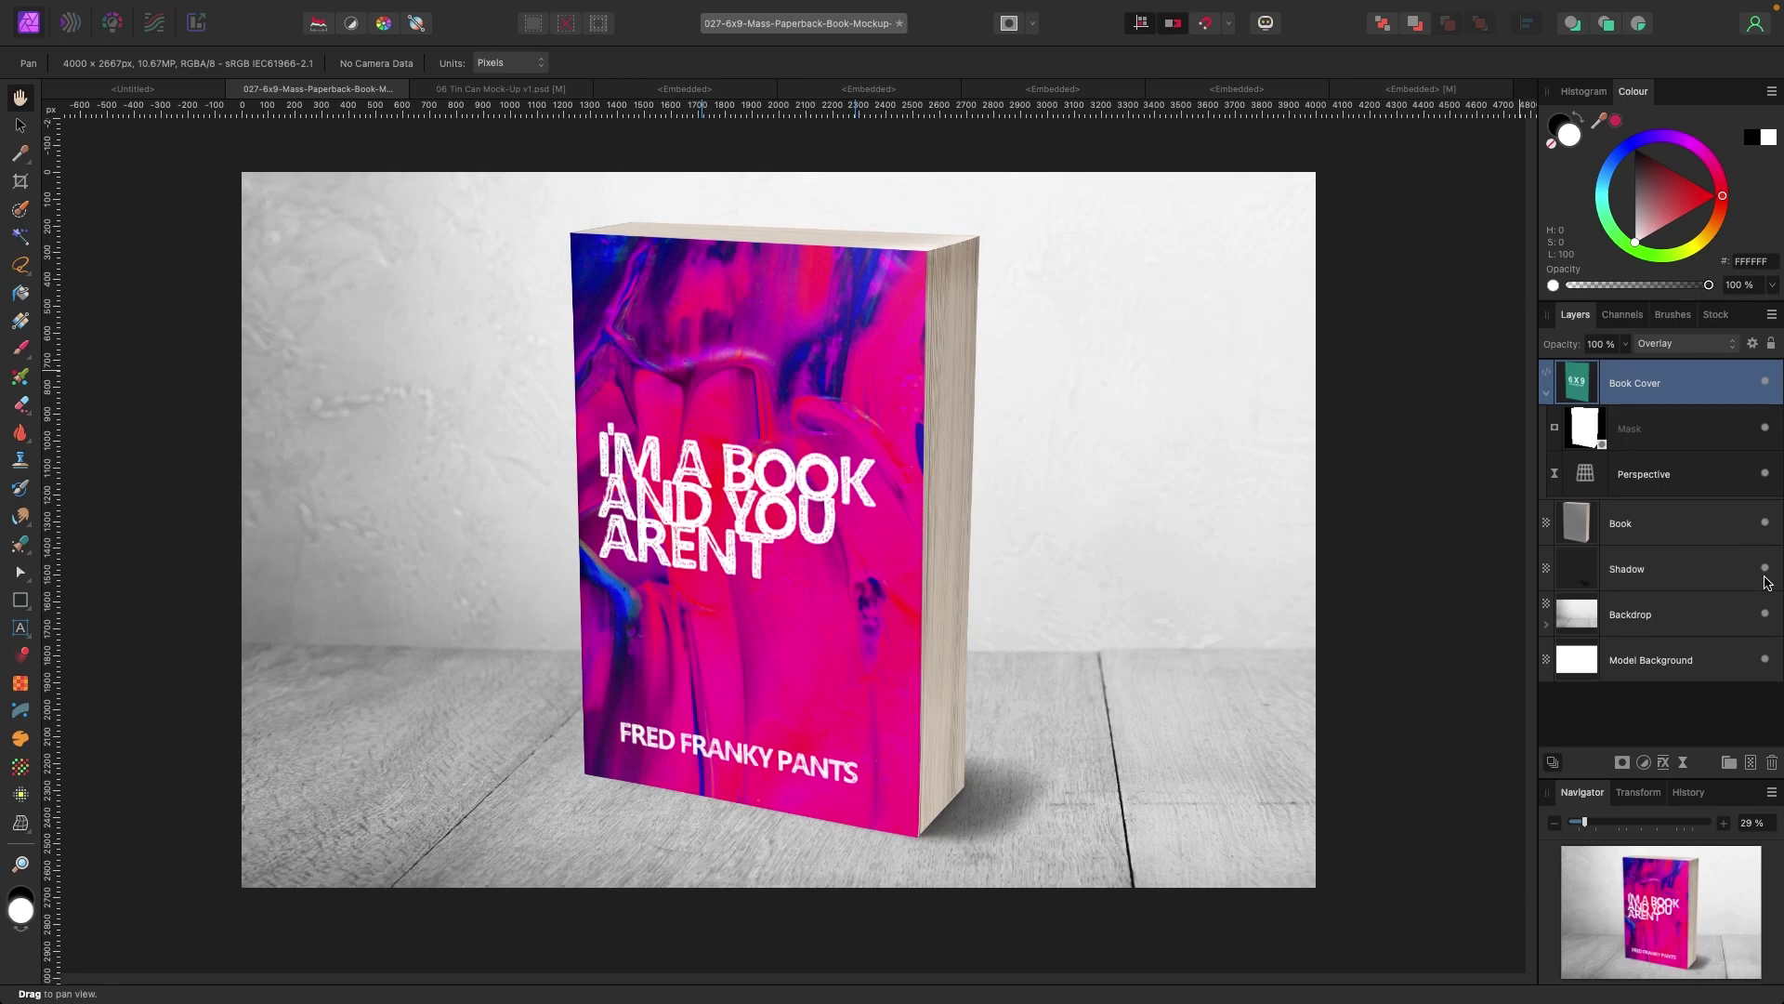
{"action": "left_click", "coordinate": [1768, 583]}
{"action": "left_click", "coordinate": [1765, 569]}
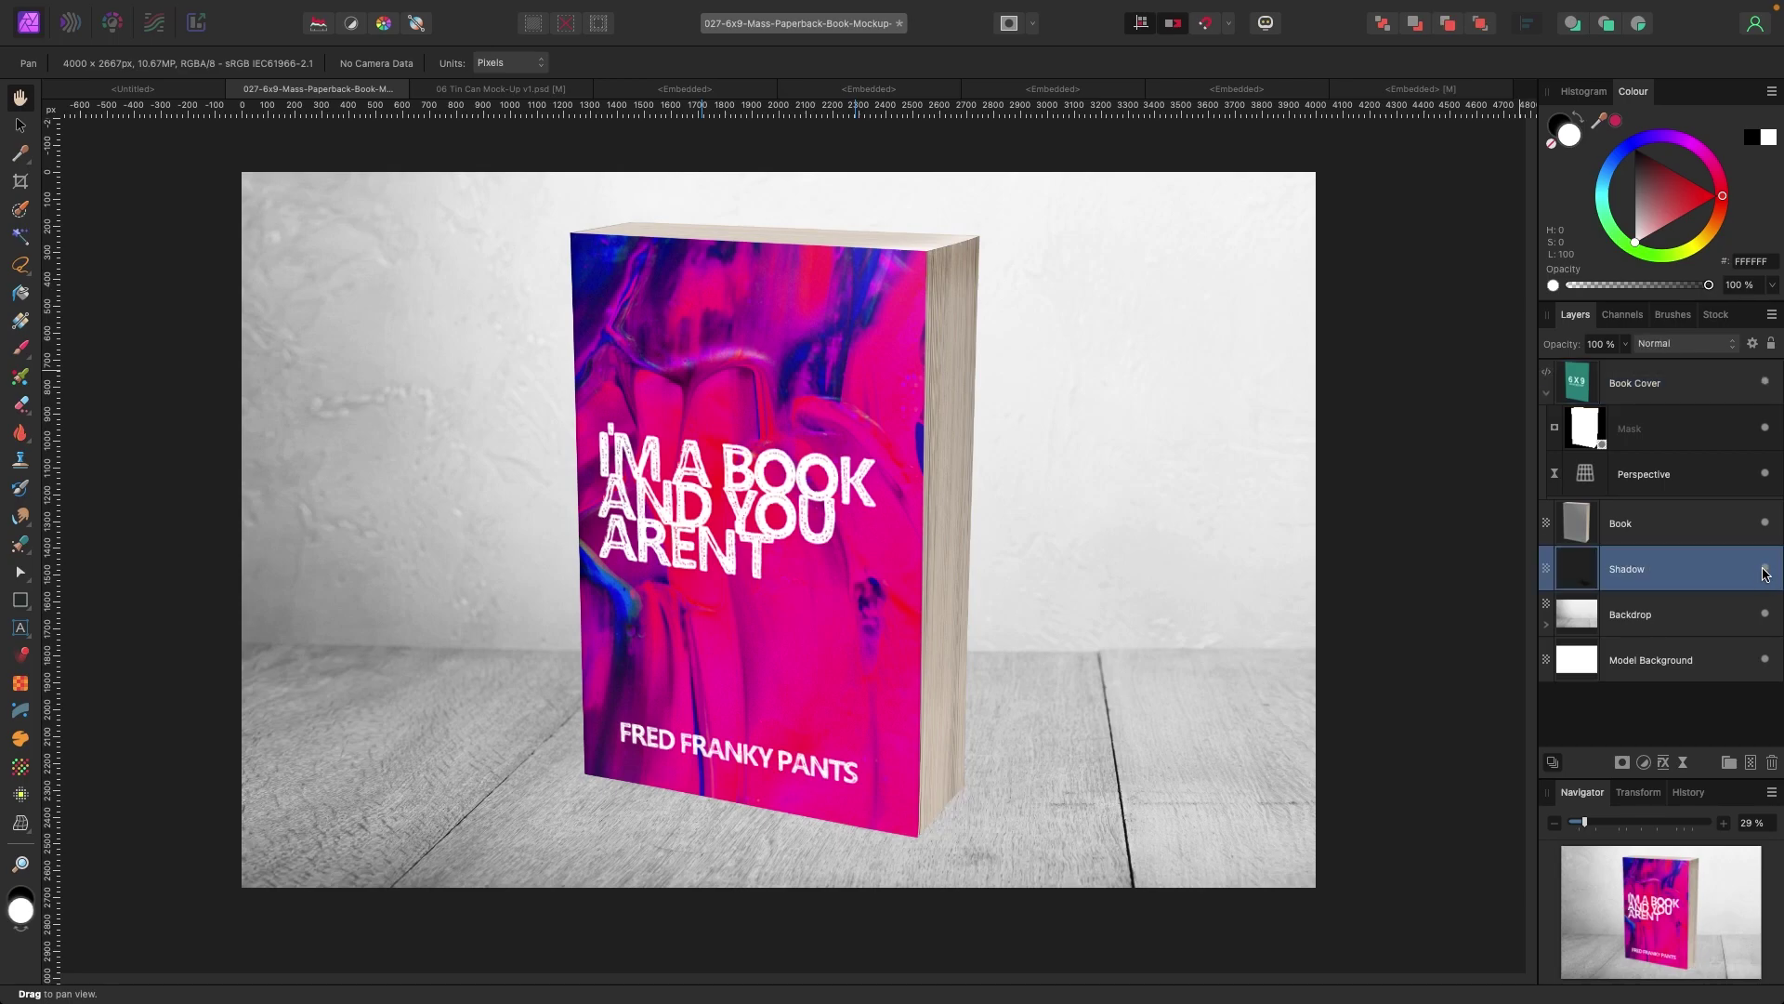
{"action": "left_click", "coordinate": [1765, 569]}
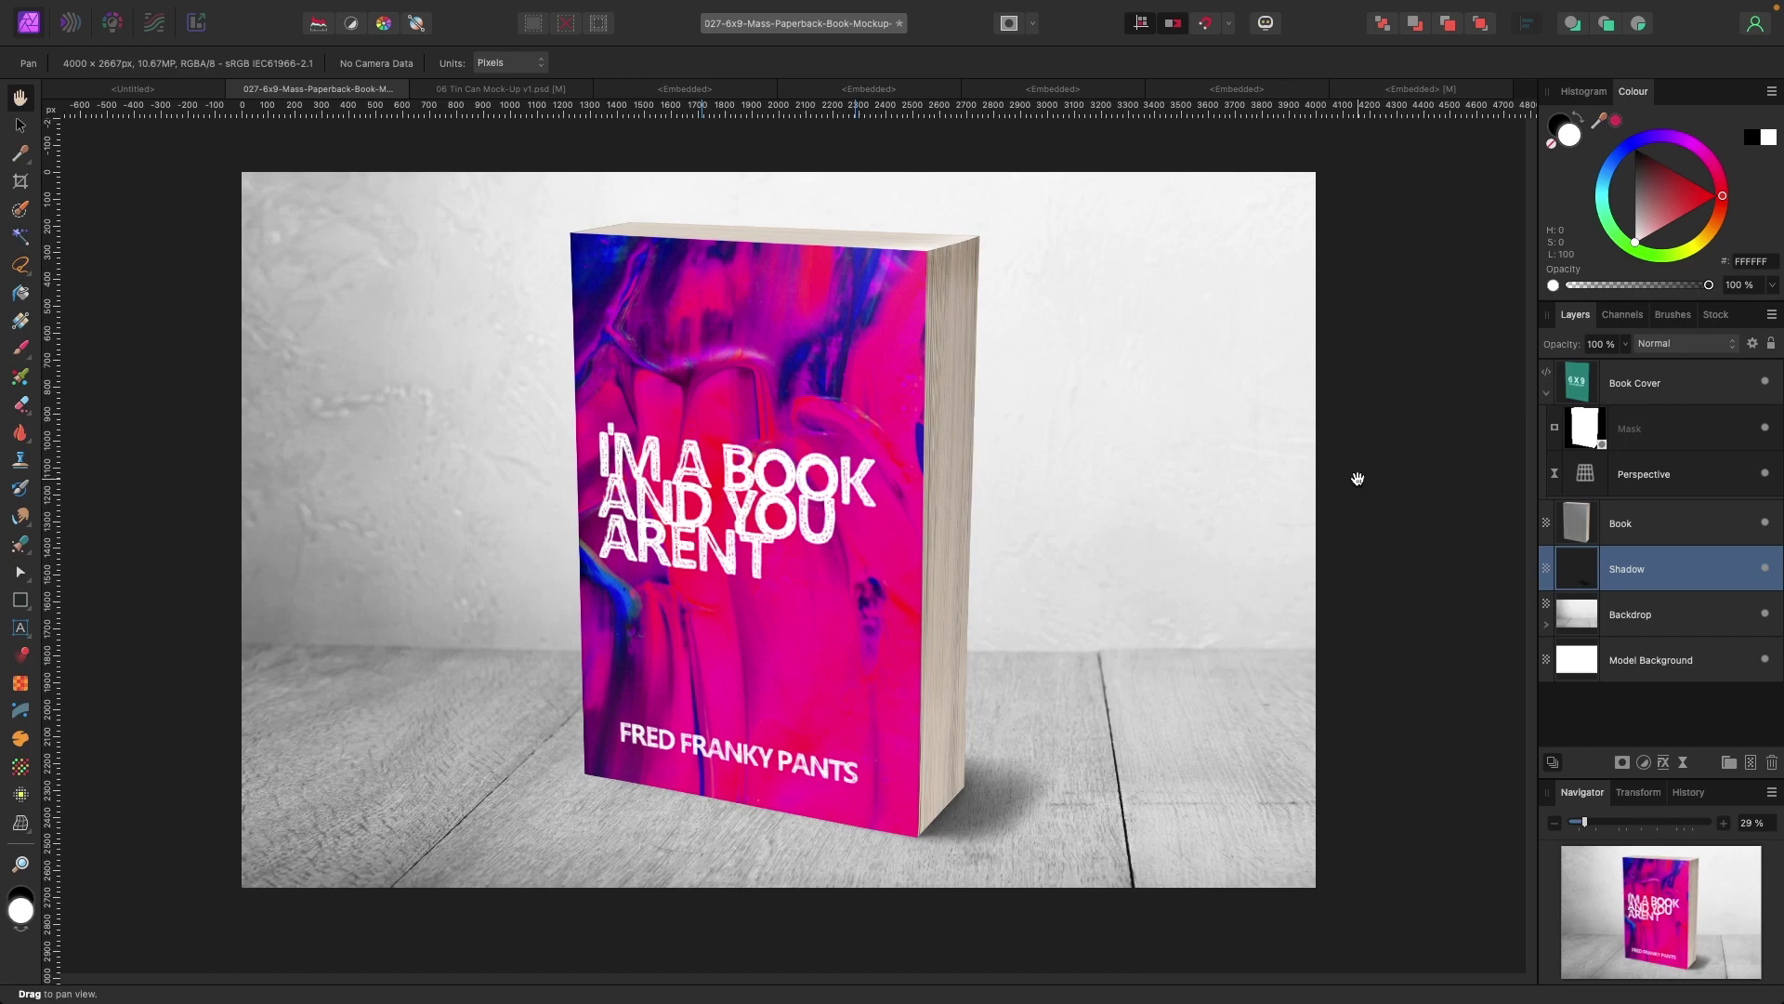
{"action": "left_click", "coordinate": [509, 94]}
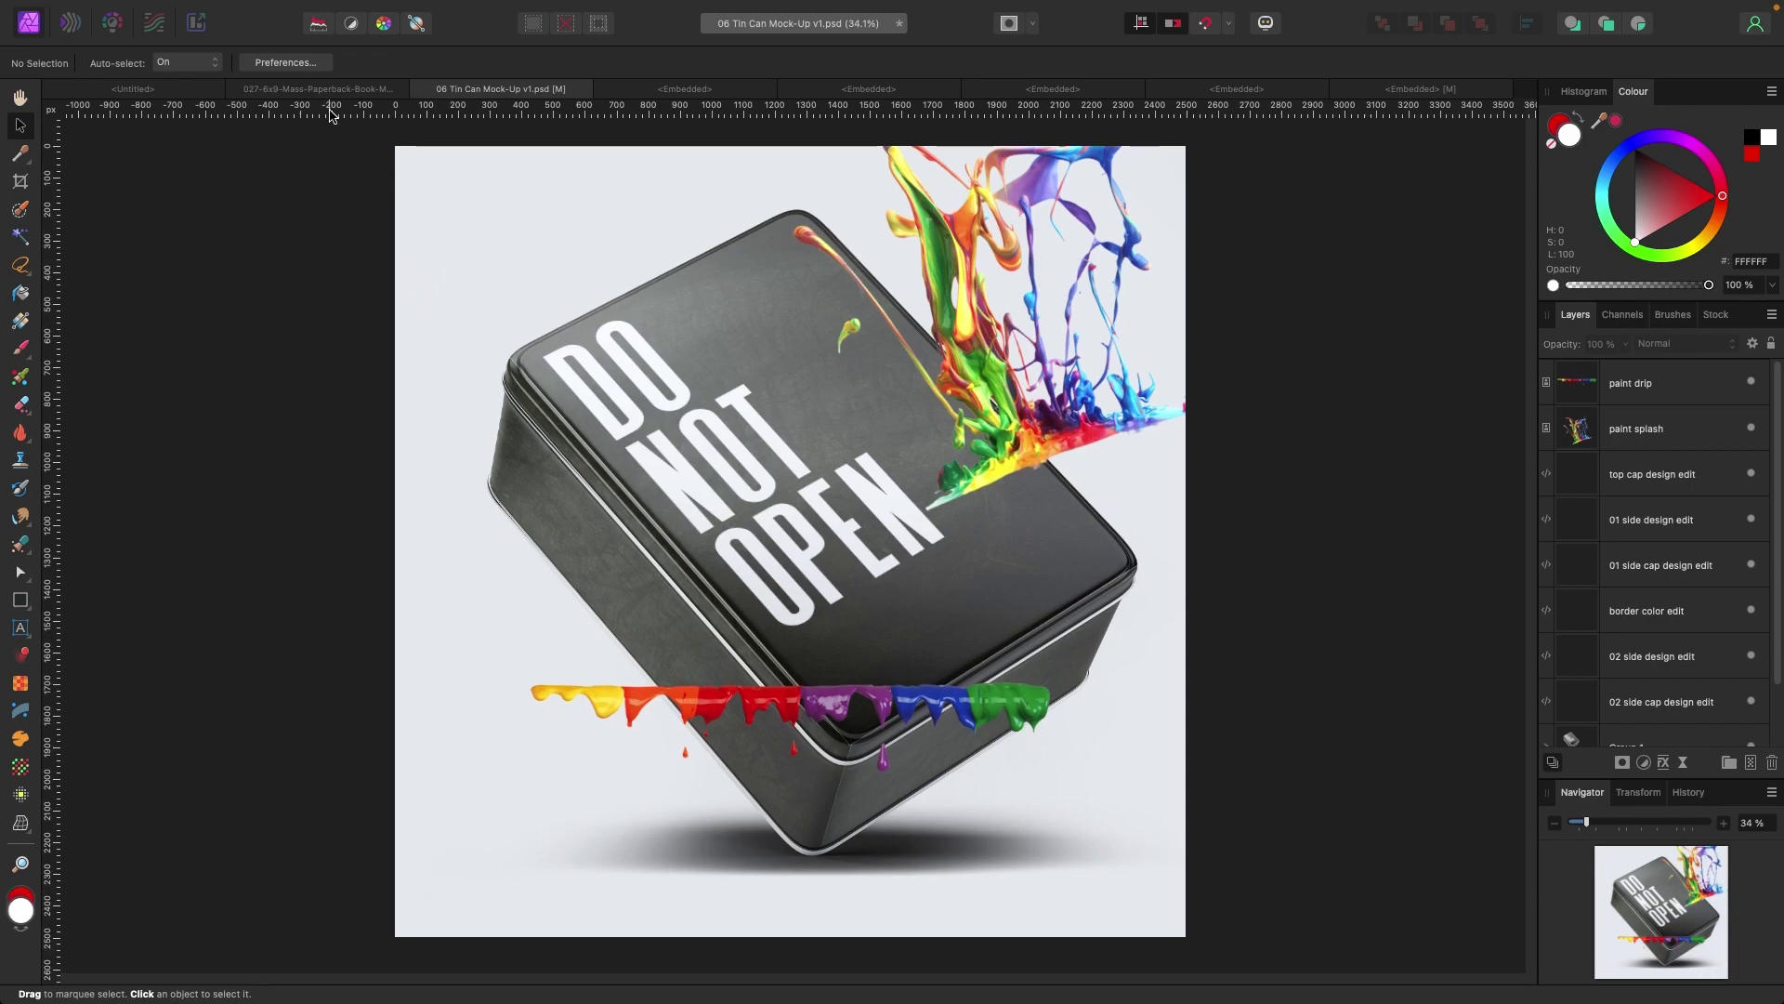
{"action": "left_click", "coordinate": [318, 89]}
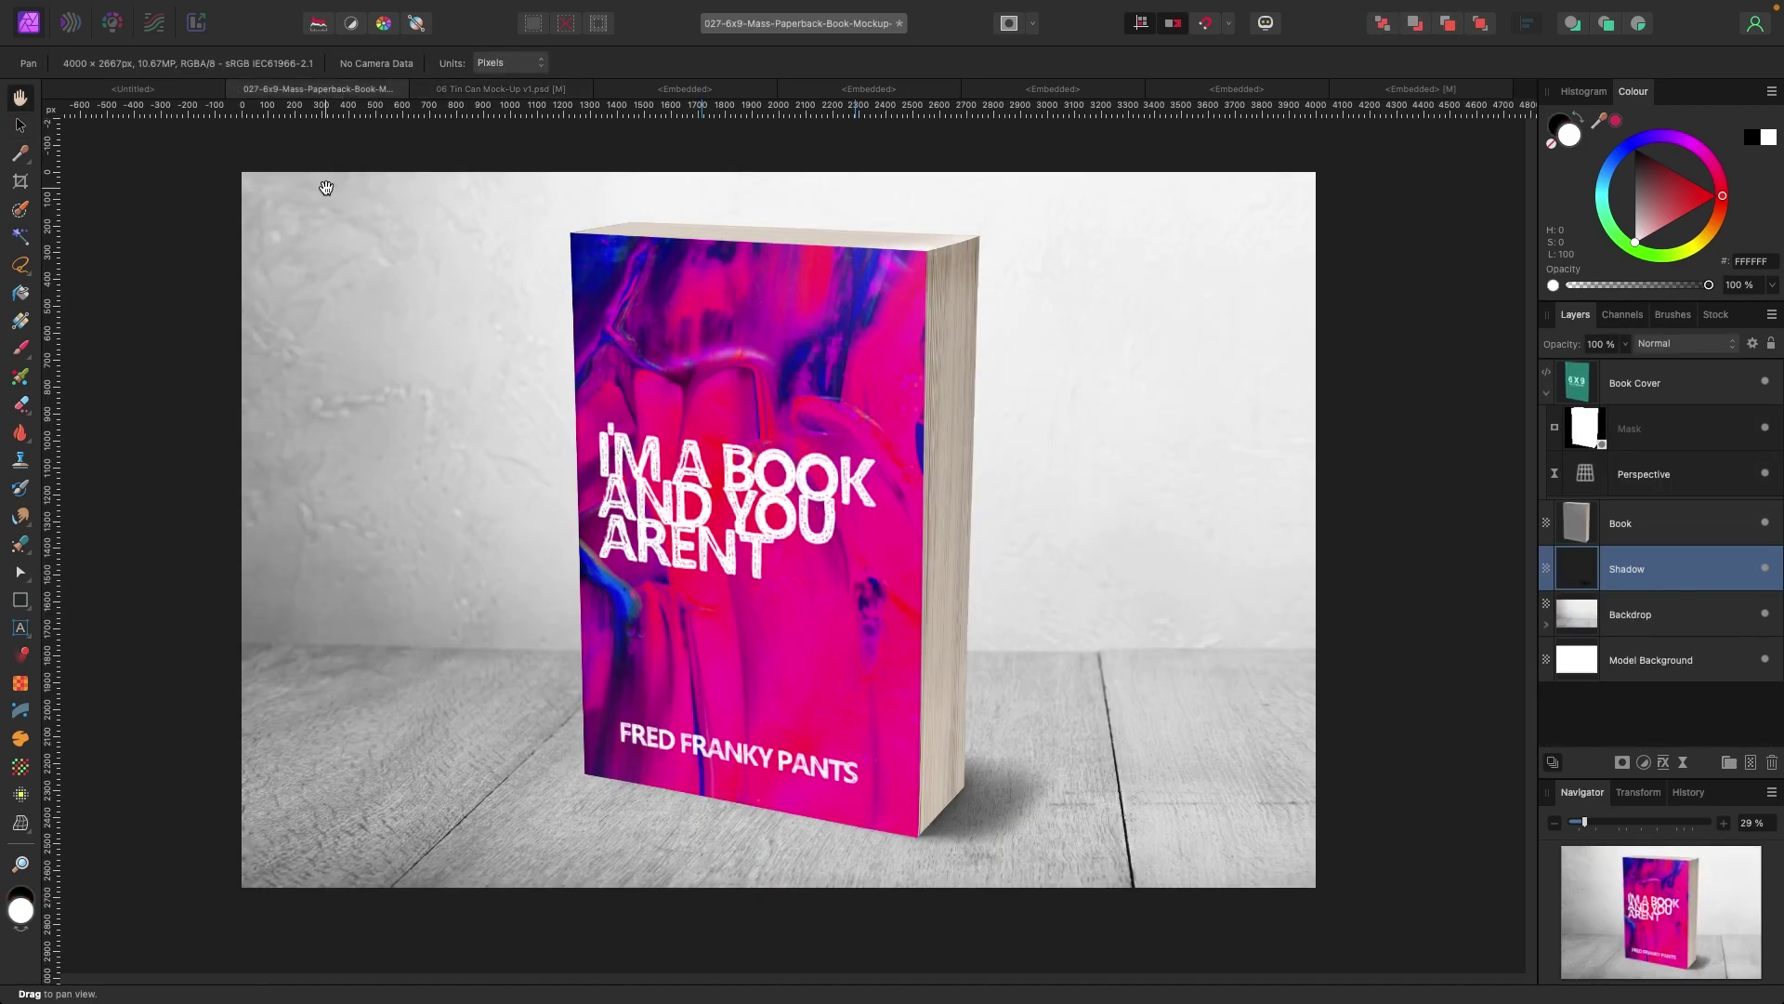